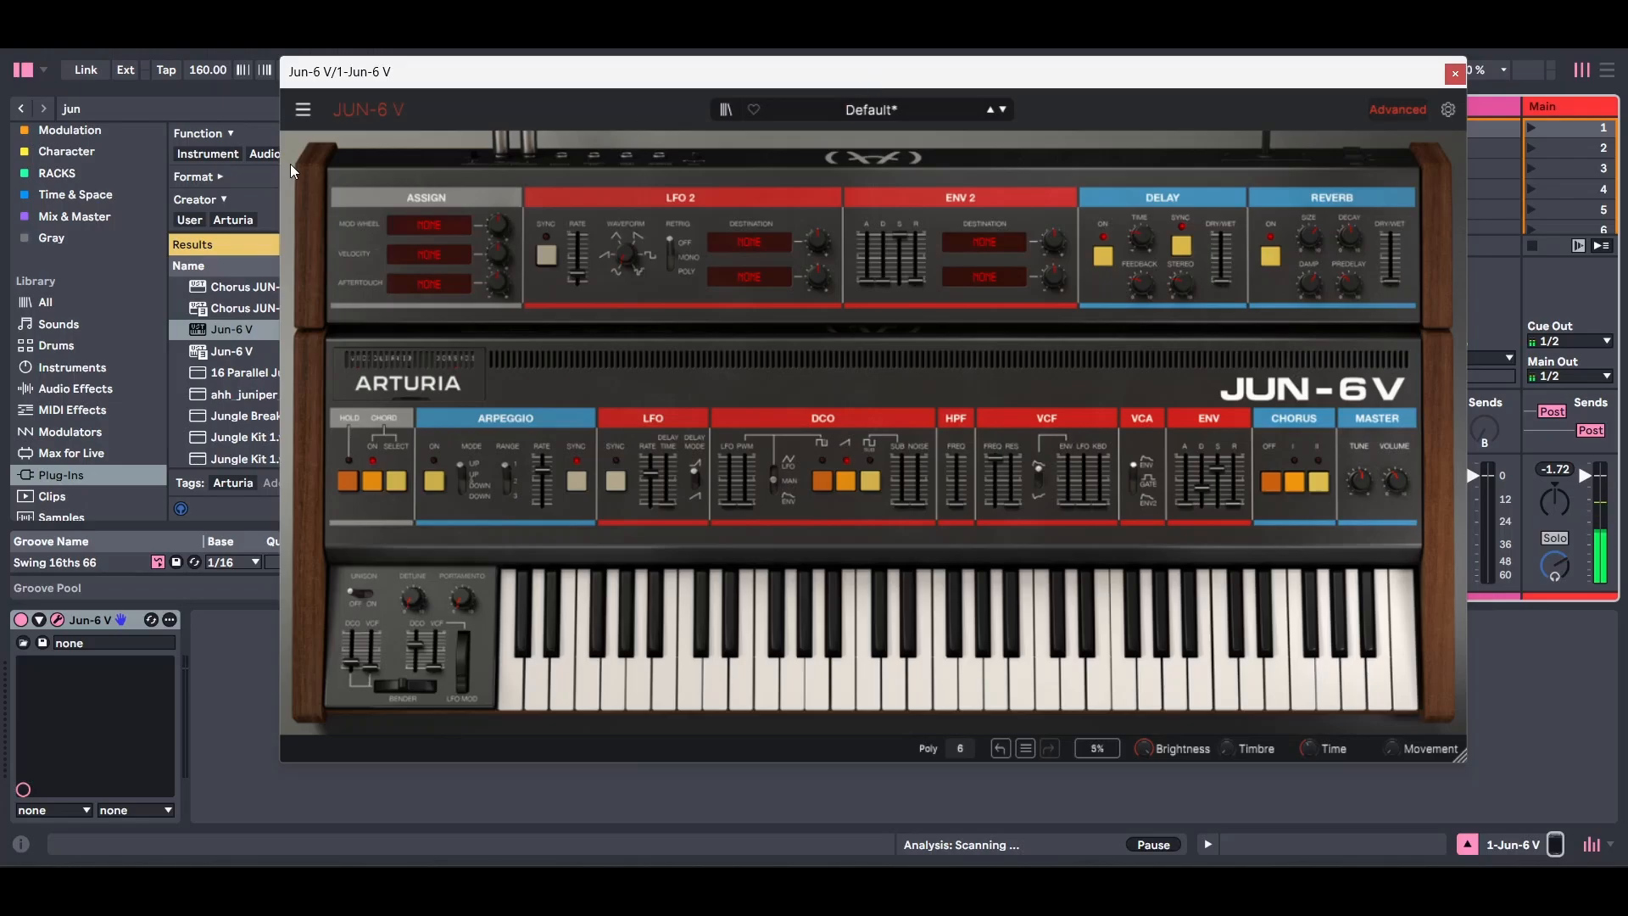
- Check the chord presets without choosing one, and toggle the DCO pulse wave
{"action": "left_click", "coordinate": [394, 482]}
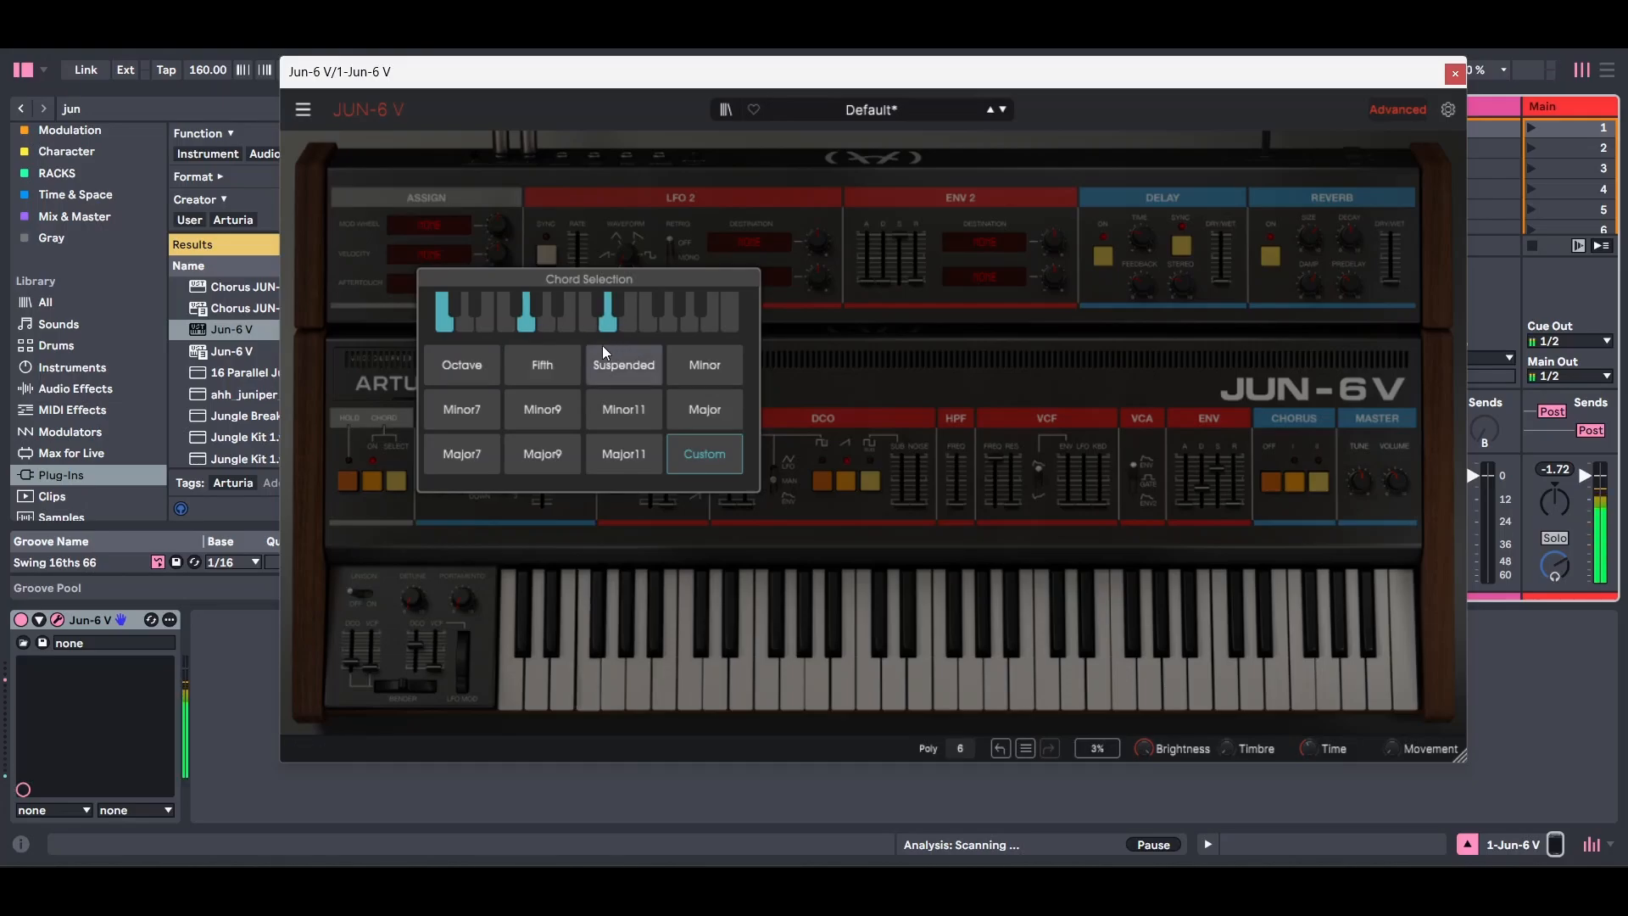
{"action": "left_click", "coordinate": [846, 358]}
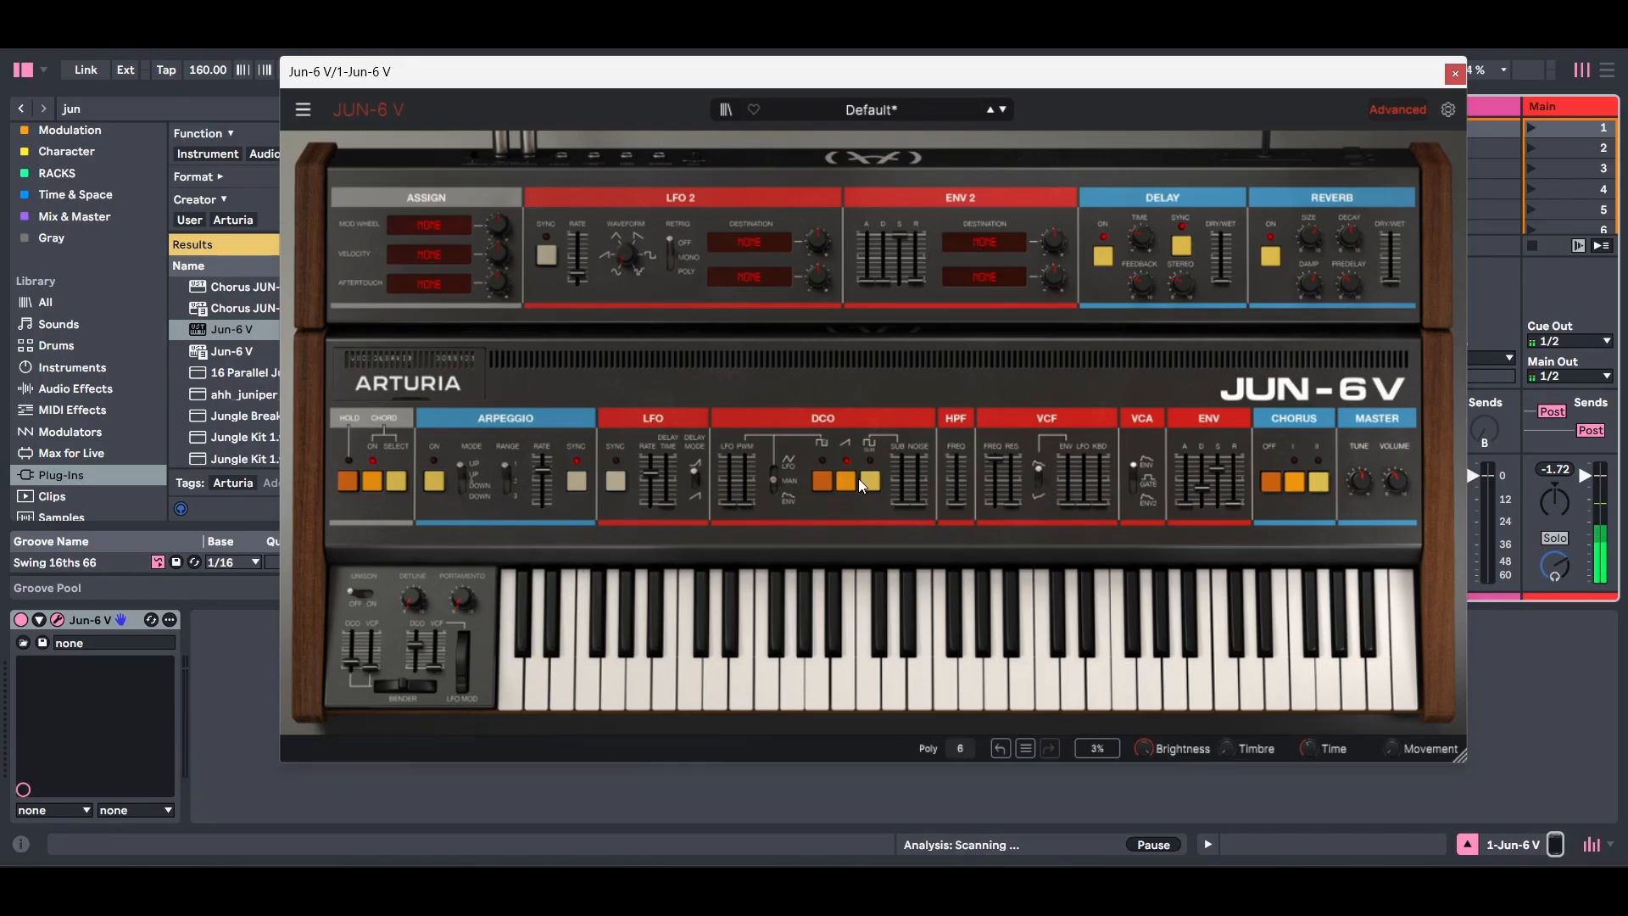
{"action": "left_click", "coordinate": [824, 481]}
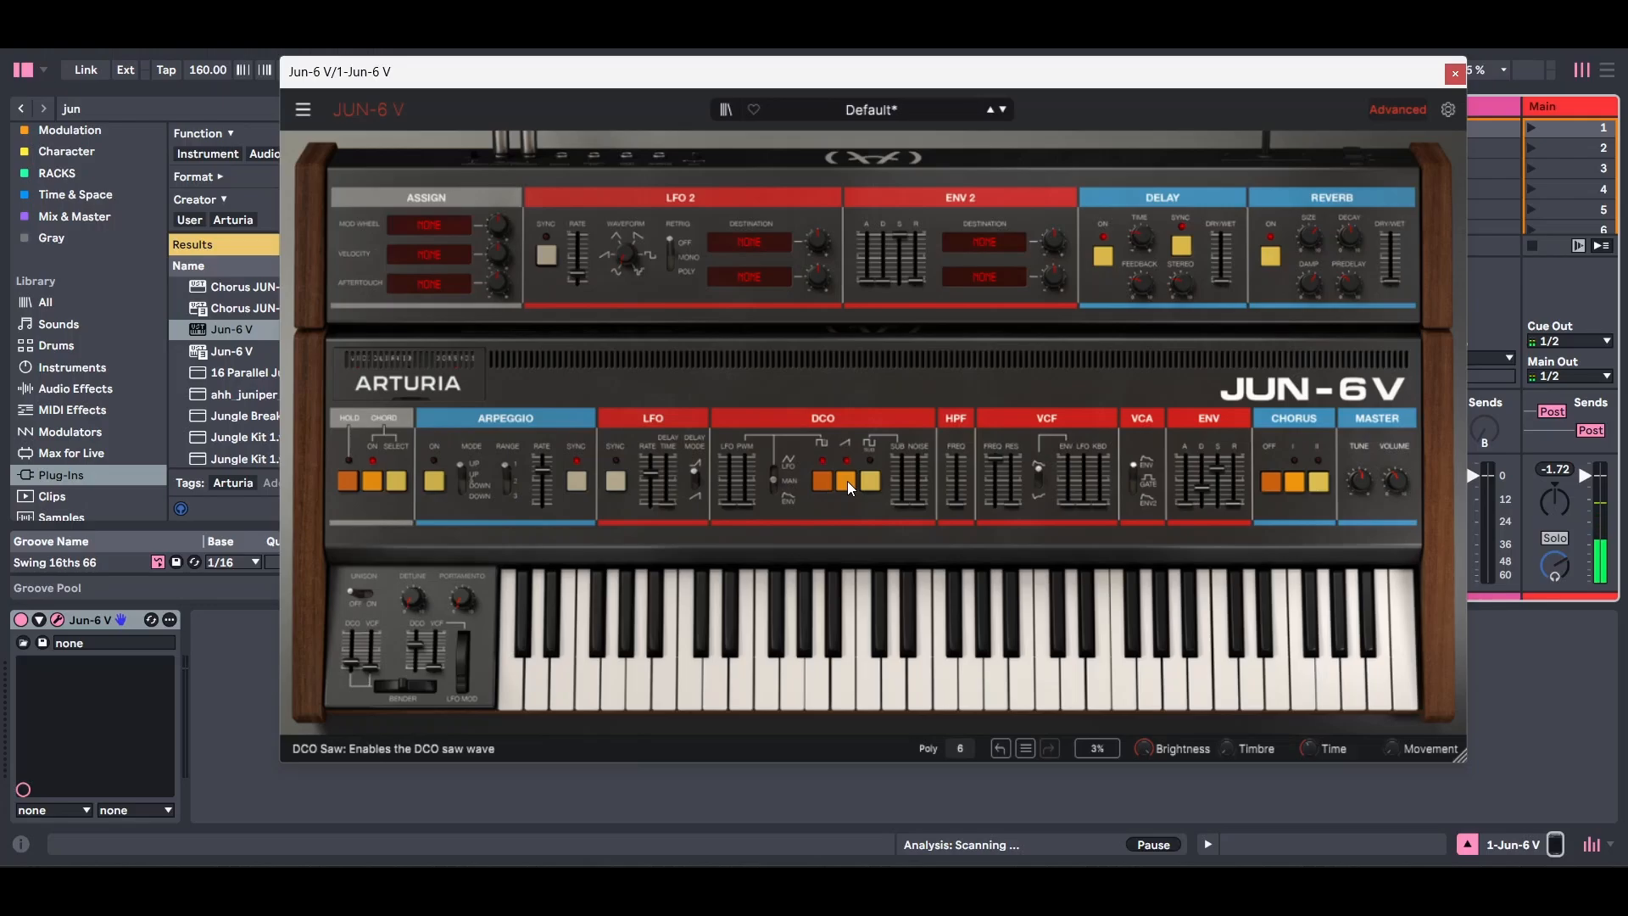
- Assign aftertouch to DCO LFO Amount and adjust its modulation amount
{"action": "left_click", "coordinate": [413, 286]}
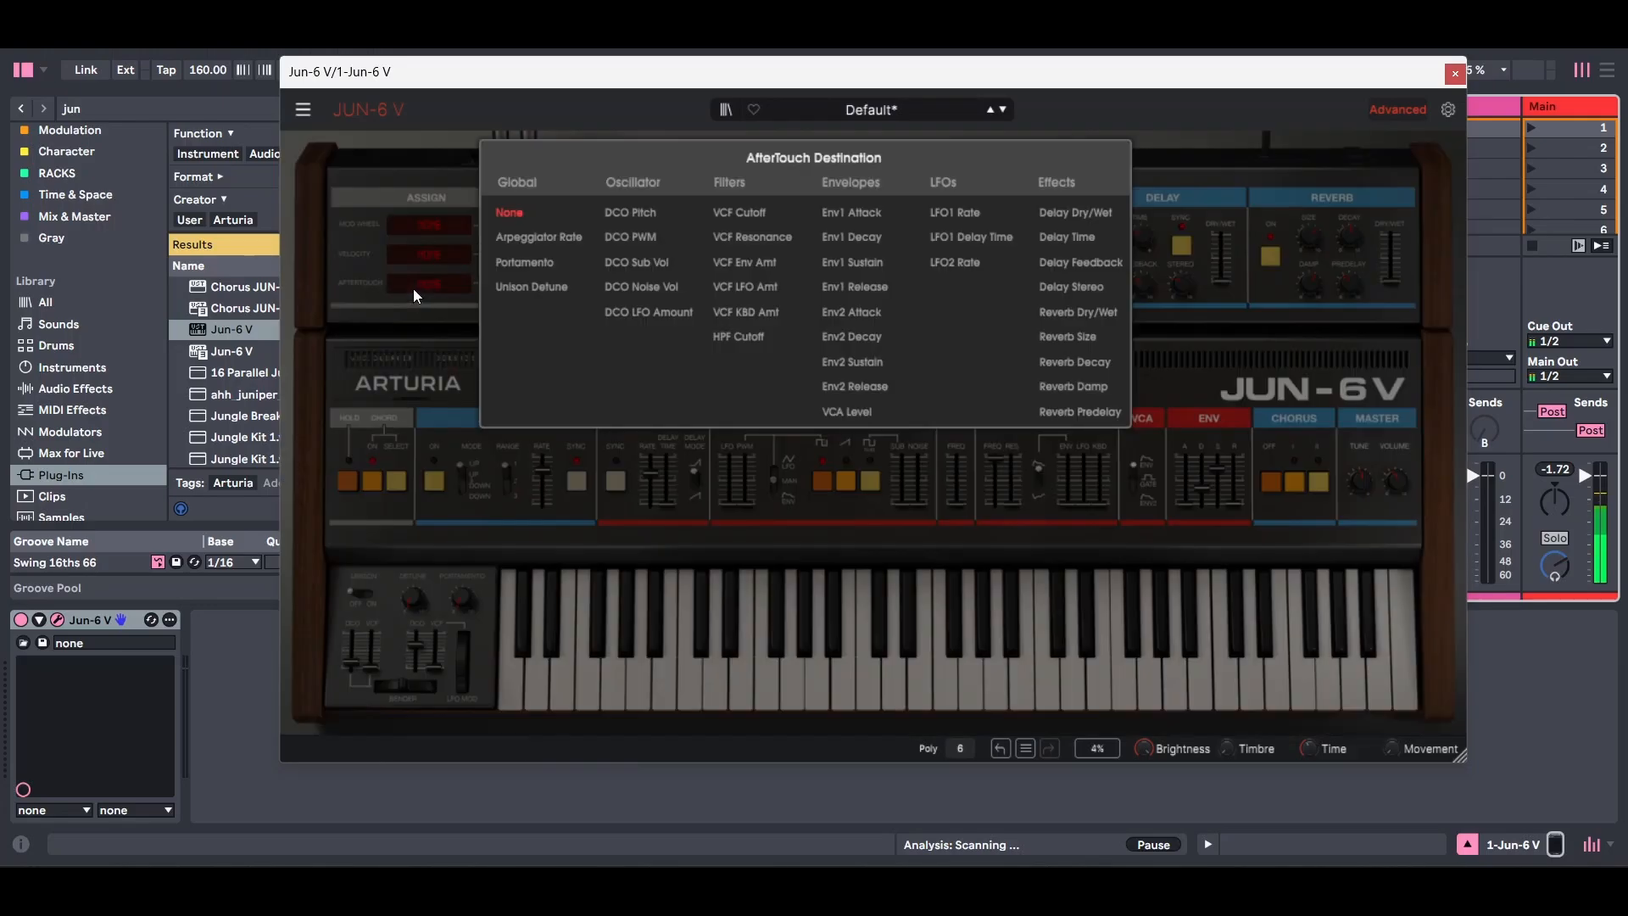
{"action": "left_click", "coordinate": [669, 312]}
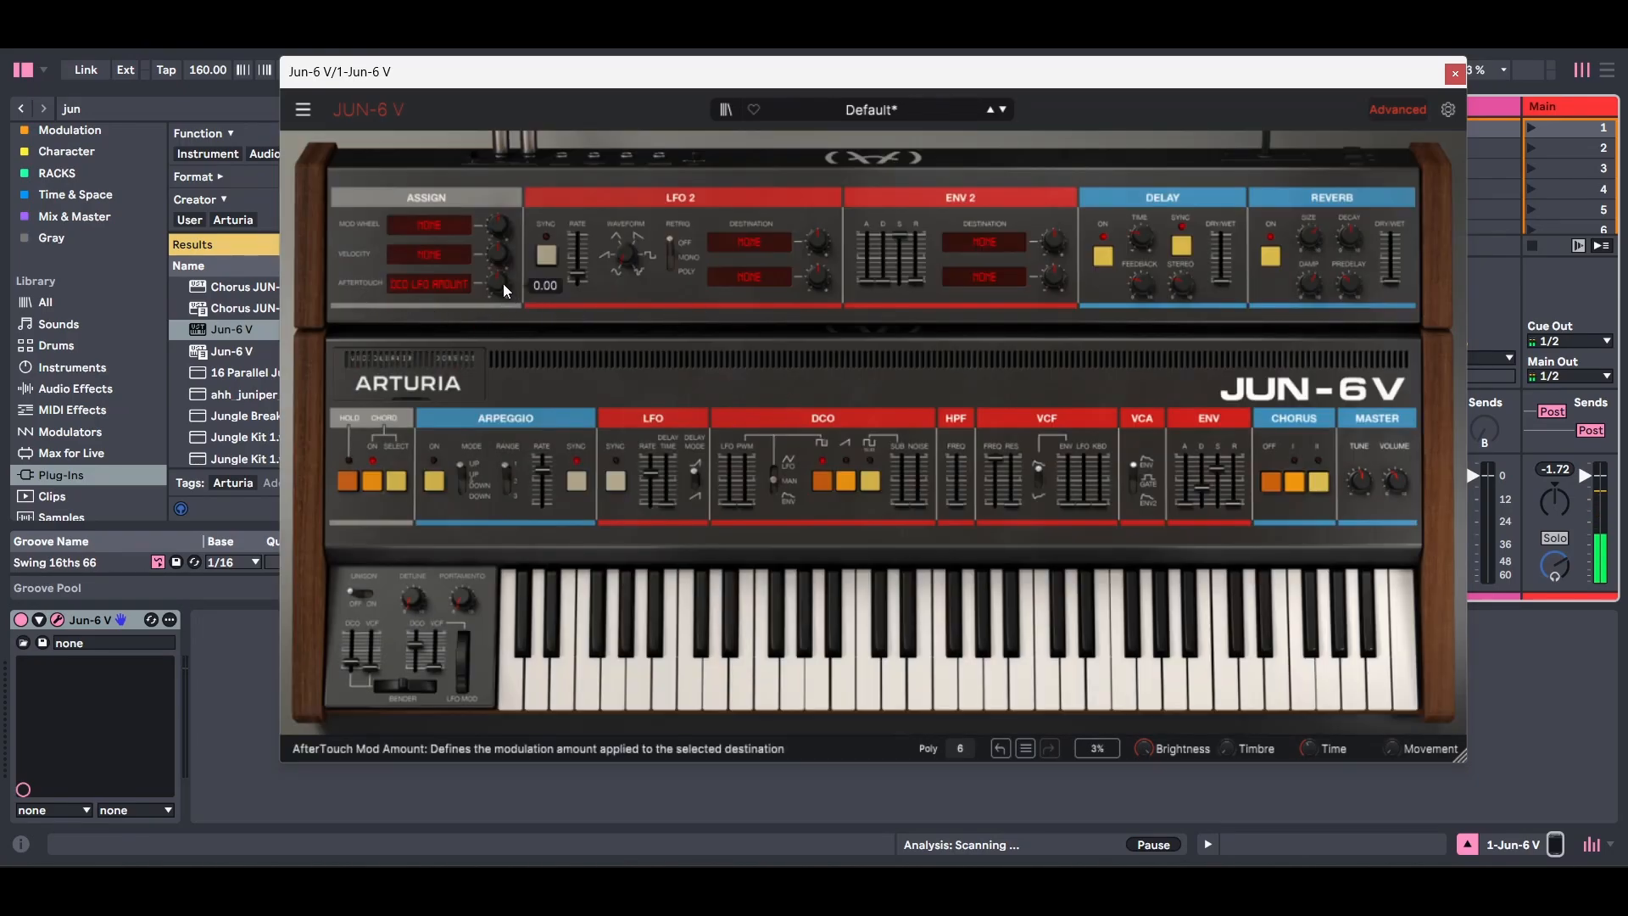
{"action": "left_click_drag", "start_coordinate": [502, 283], "coordinate": [502, 268]}
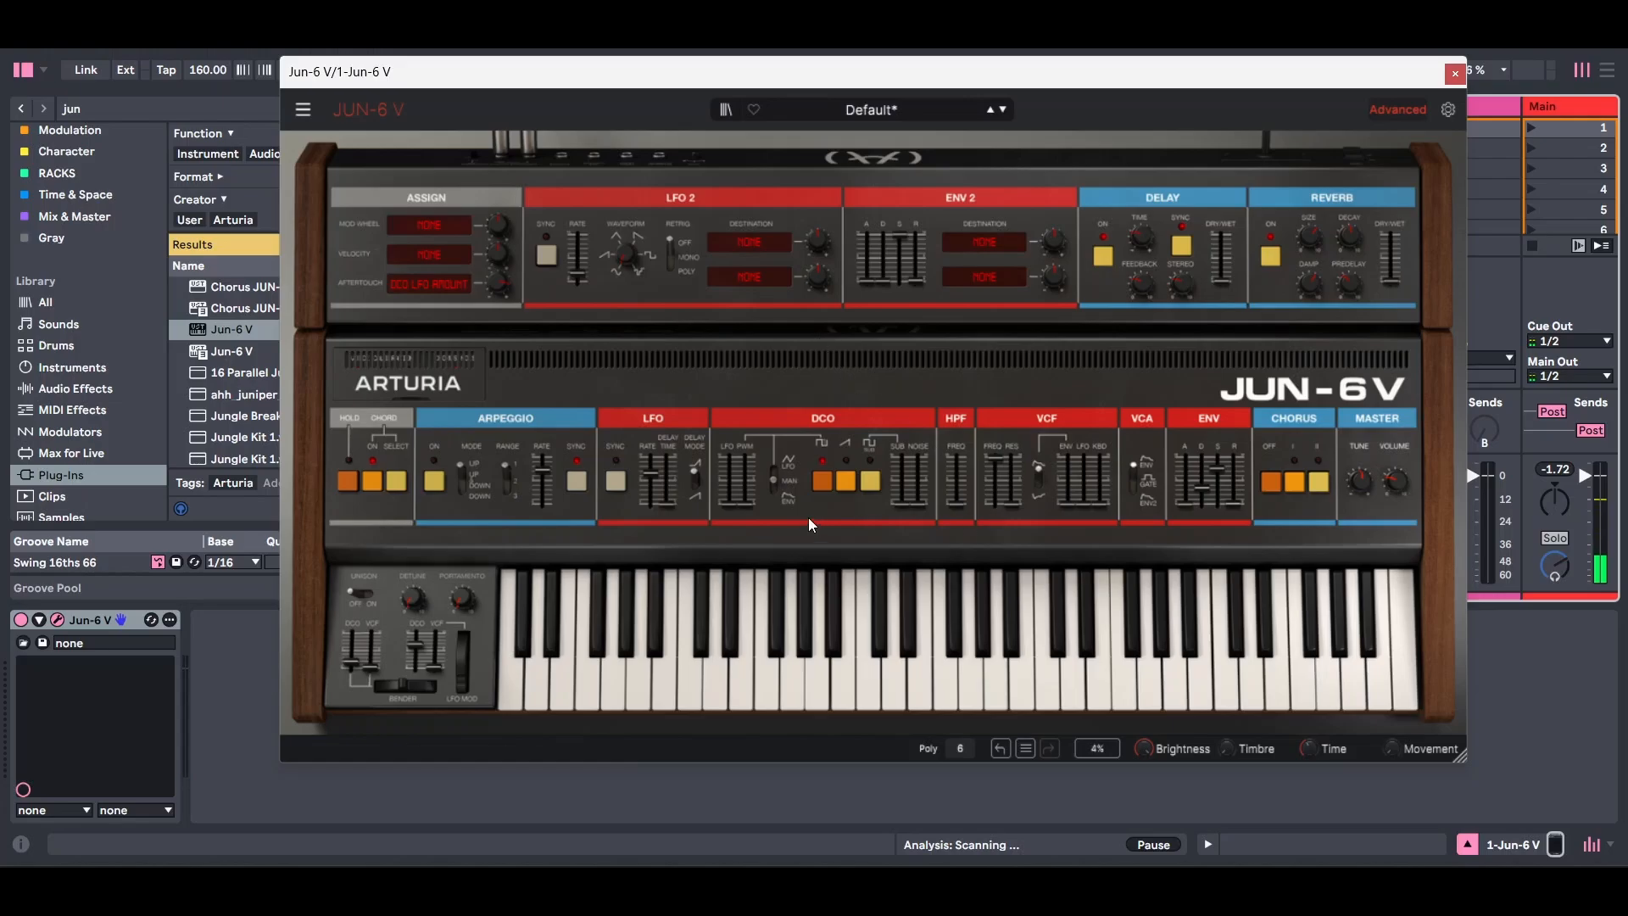
- Adjust the LFO 1 sliders and toggle the LFO's tempo sync
{"action": "left_click", "coordinate": [626, 482]}
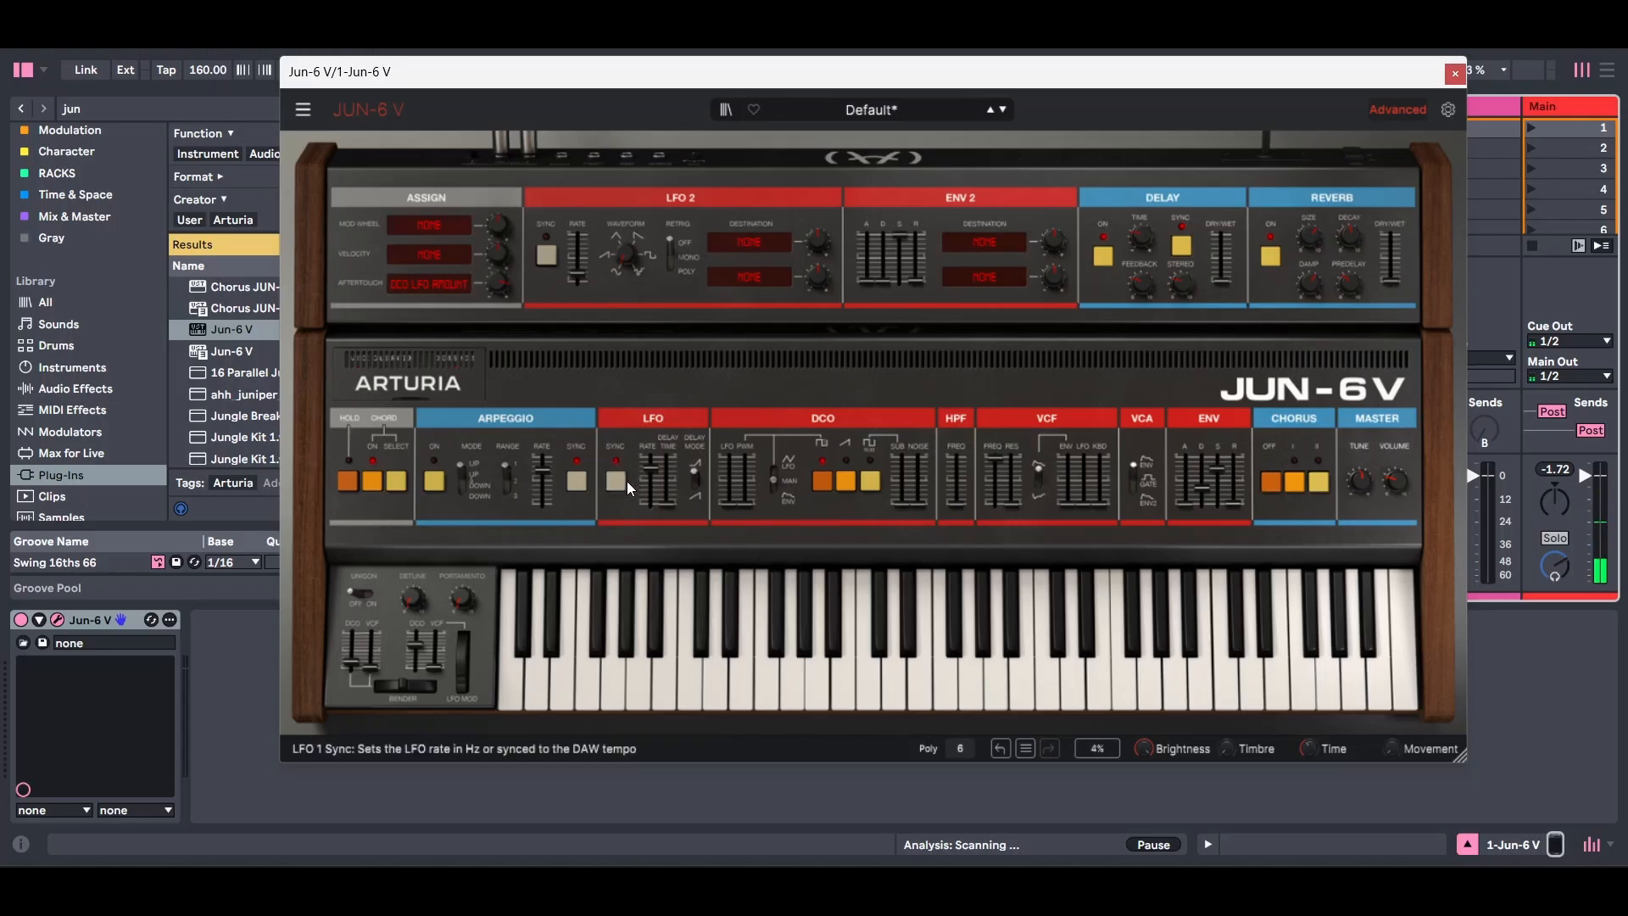
{"action": "left_click_drag", "start_coordinate": [668, 503], "coordinate": [658, 462]}
{"action": "left_click", "coordinate": [616, 489]}
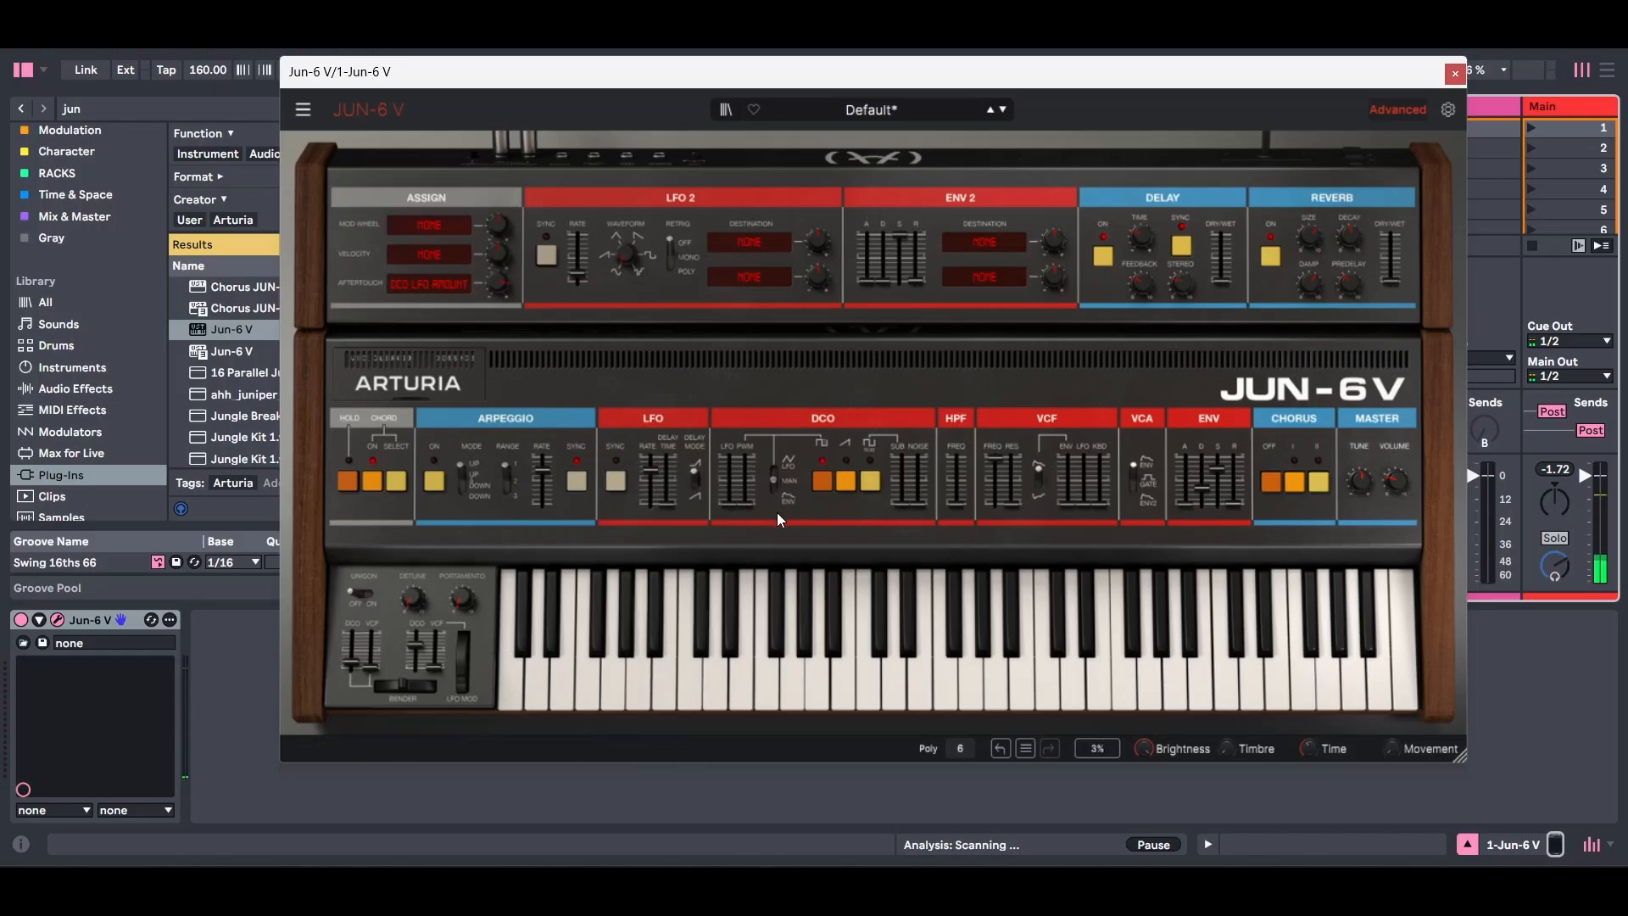
- Set the DCO's LFO pitch modulation to 0.160 and fine-tune the aftertouch modulation amount
{"action": "mouse_move", "coordinate": [725, 500]}
{"action": "left_mouse_down"}
{"action": "mouse_move", "coordinate": [651, 488]}
{"action": "mouse_move", "coordinate": [726, 489]}
{"action": "left_mouse_up"}
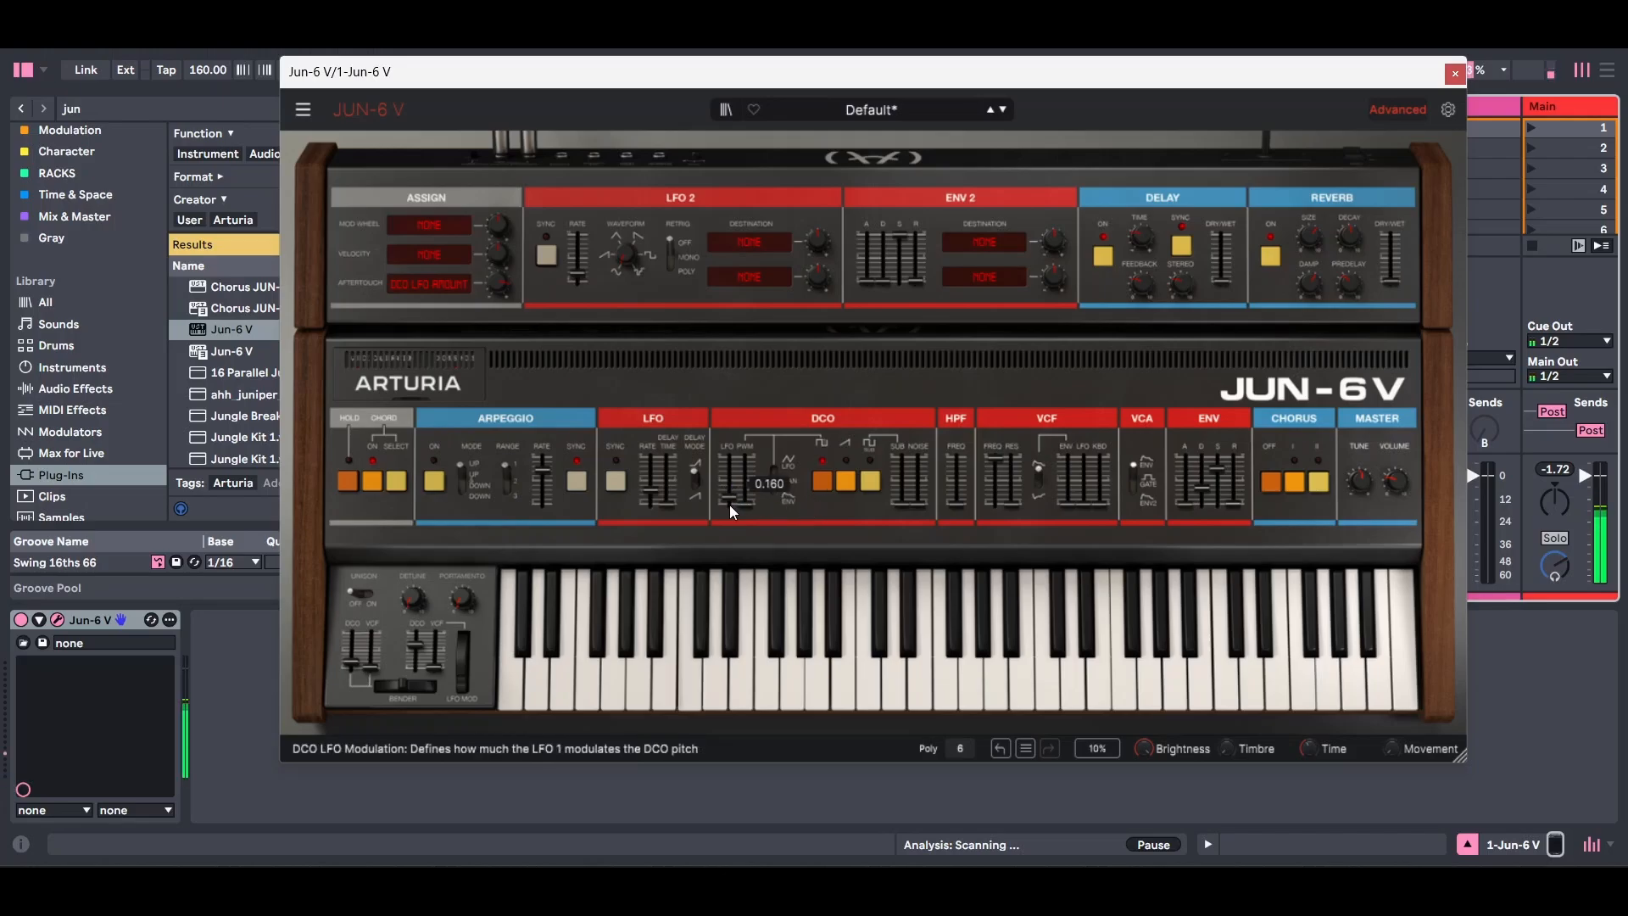
{"action": "left_click_drag", "start_coordinate": [502, 285], "coordinate": [502, 284]}
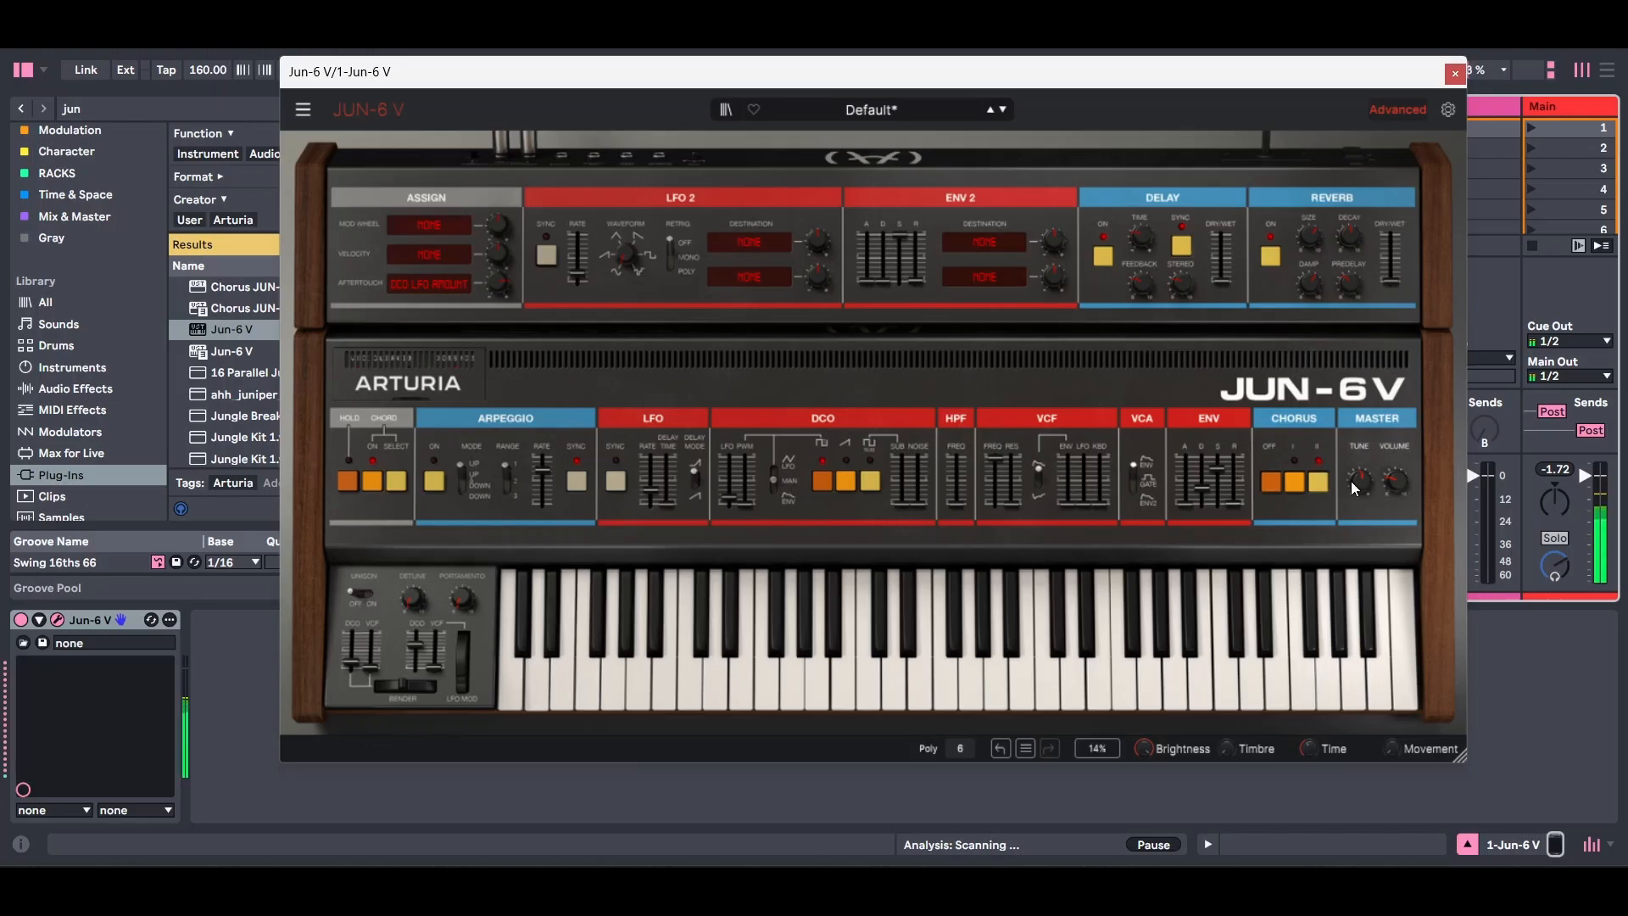
- Turn on the chorus and raise the reverb's dry/wet mix
{"action": "left_click", "coordinate": [1292, 479]}
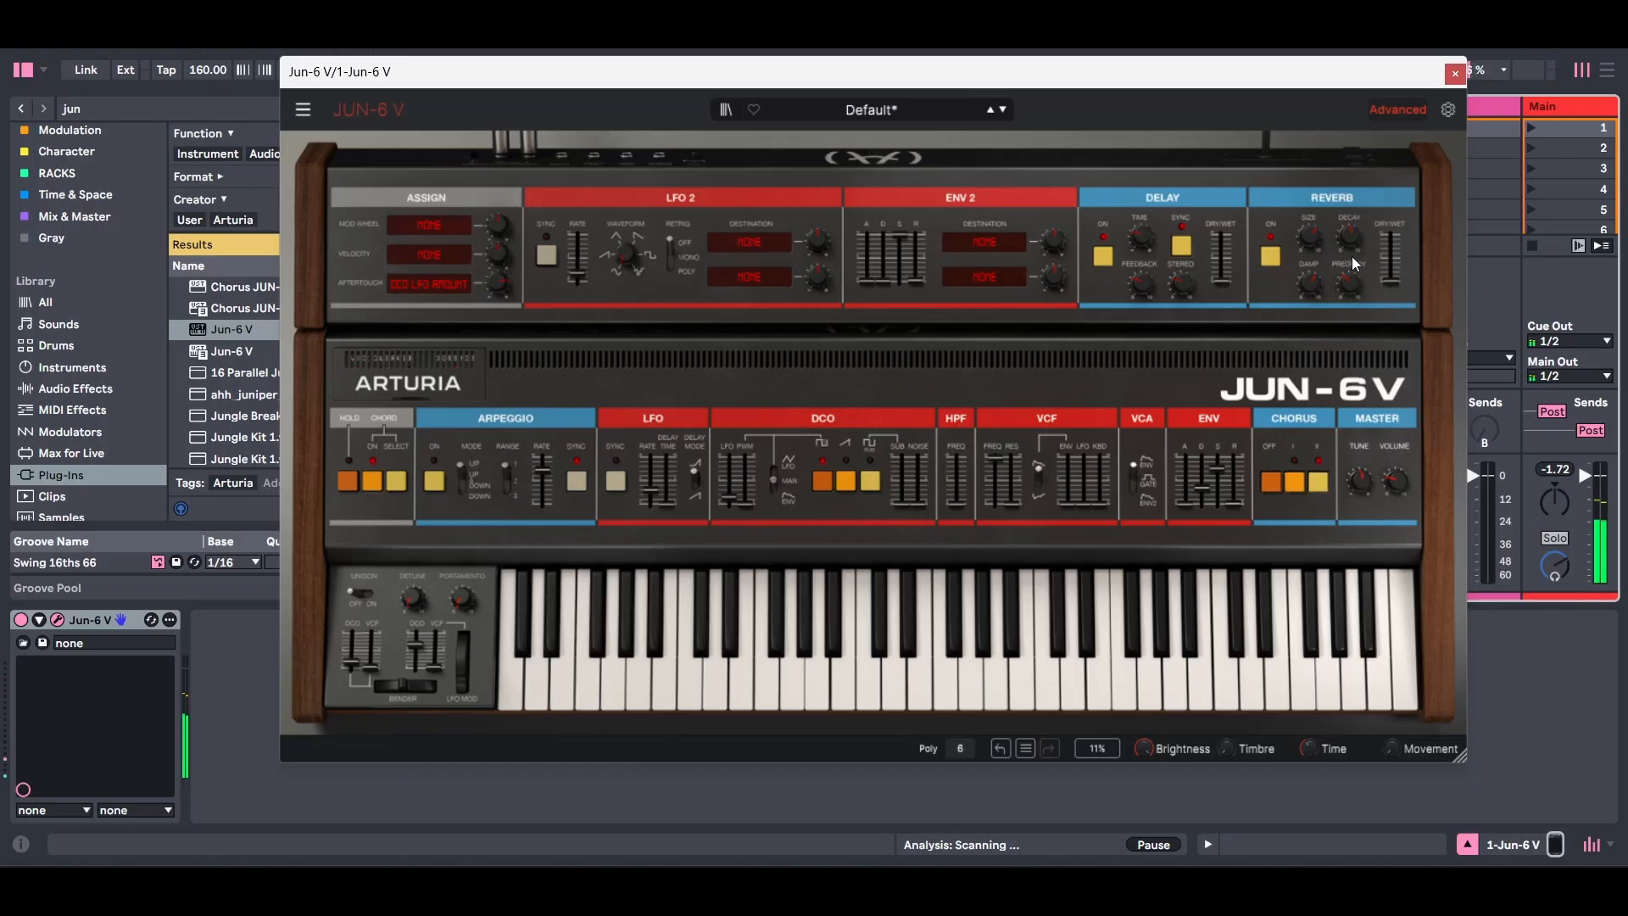
{"action": "left_click_drag", "start_coordinate": [1386, 277], "coordinate": [1390, 265]}
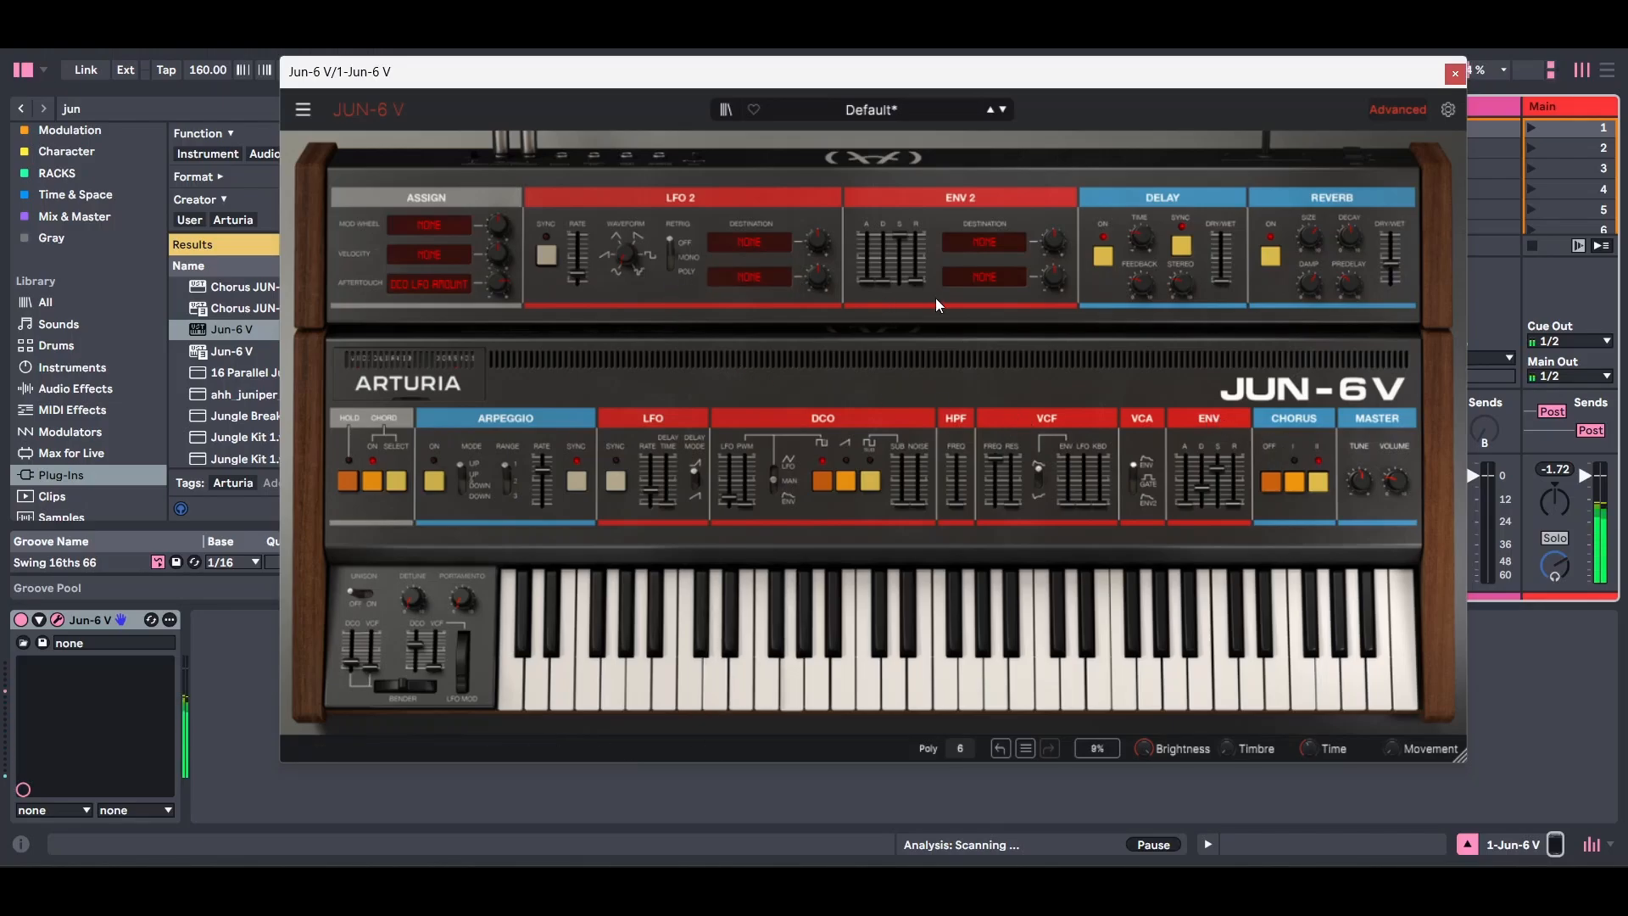
- Adjust the VCF filter sliders and reshape the decay, sustain and release of the main envelope
{"action": "left_click_drag", "start_coordinate": [998, 461], "coordinate": [1064, 493]}
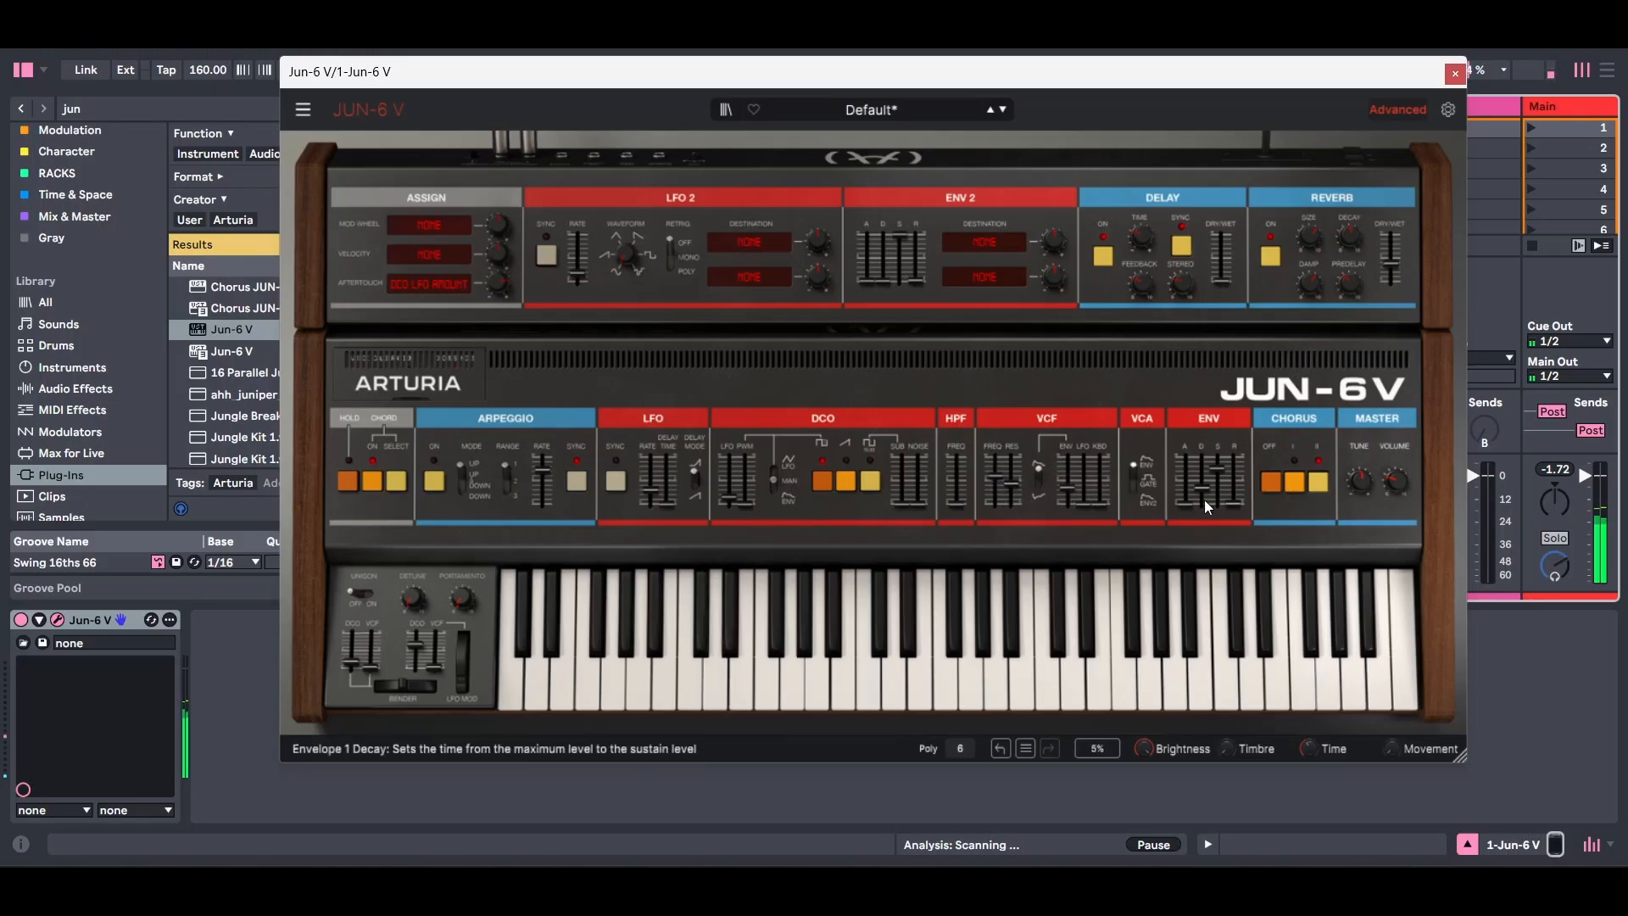
{"action": "mouse_move", "coordinate": [1214, 472]}
{"action": "left_mouse_down"}
{"action": "mouse_move", "coordinate": [1213, 503]}
{"action": "mouse_move", "coordinate": [1203, 477]}
{"action": "left_mouse_up"}
{"action": "mouse_move", "coordinate": [1215, 500]}
{"action": "left_mouse_down"}
{"action": "mouse_move", "coordinate": [1202, 480]}
{"action": "mouse_move", "coordinate": [1234, 497]}
{"action": "mouse_move", "coordinate": [1234, 482]}
{"action": "left_mouse_up"}
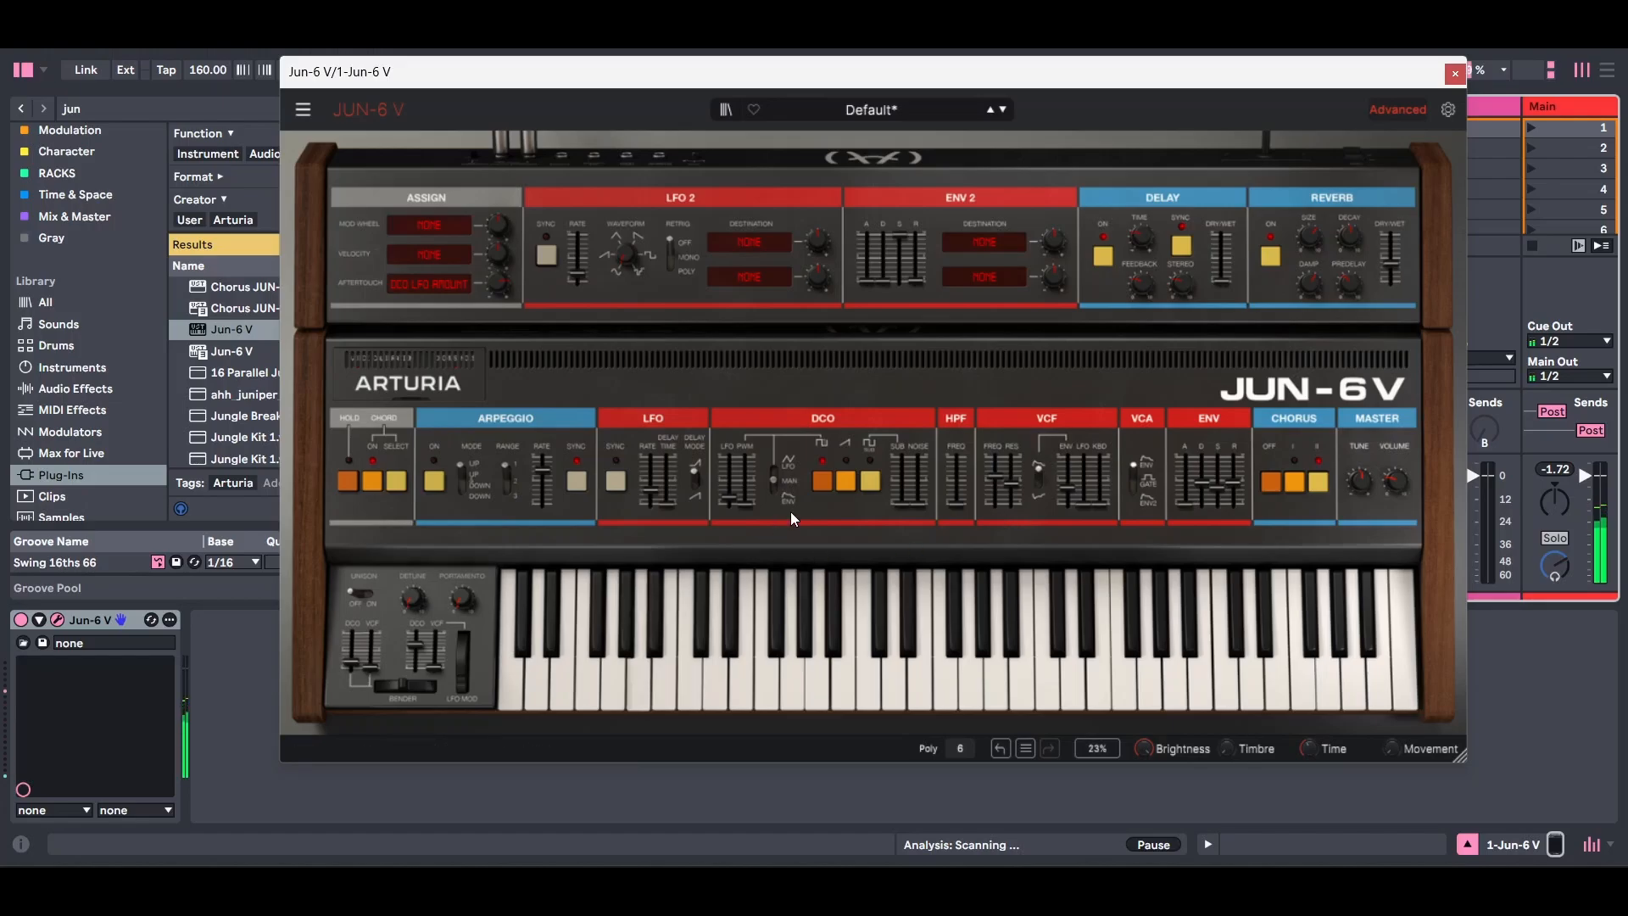
- Route LFO 2's first destination to VCA Level and adjust its waveform, modulation amount and rate
{"action": "left_click", "coordinate": [743, 241]}
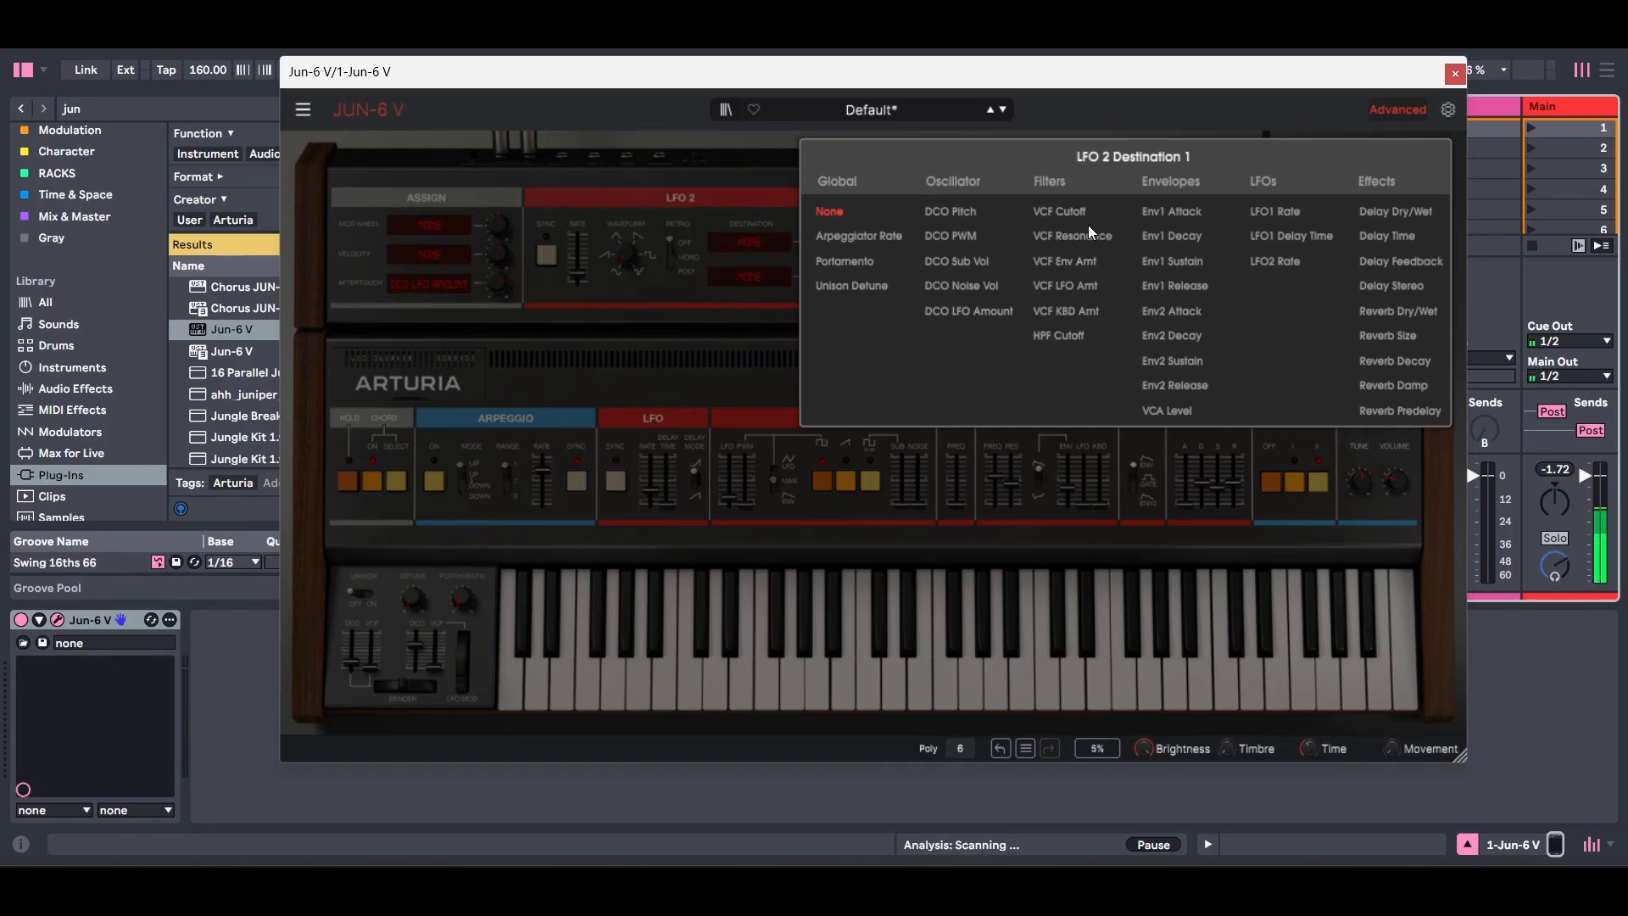
{"action": "left_click", "coordinate": [1183, 412]}
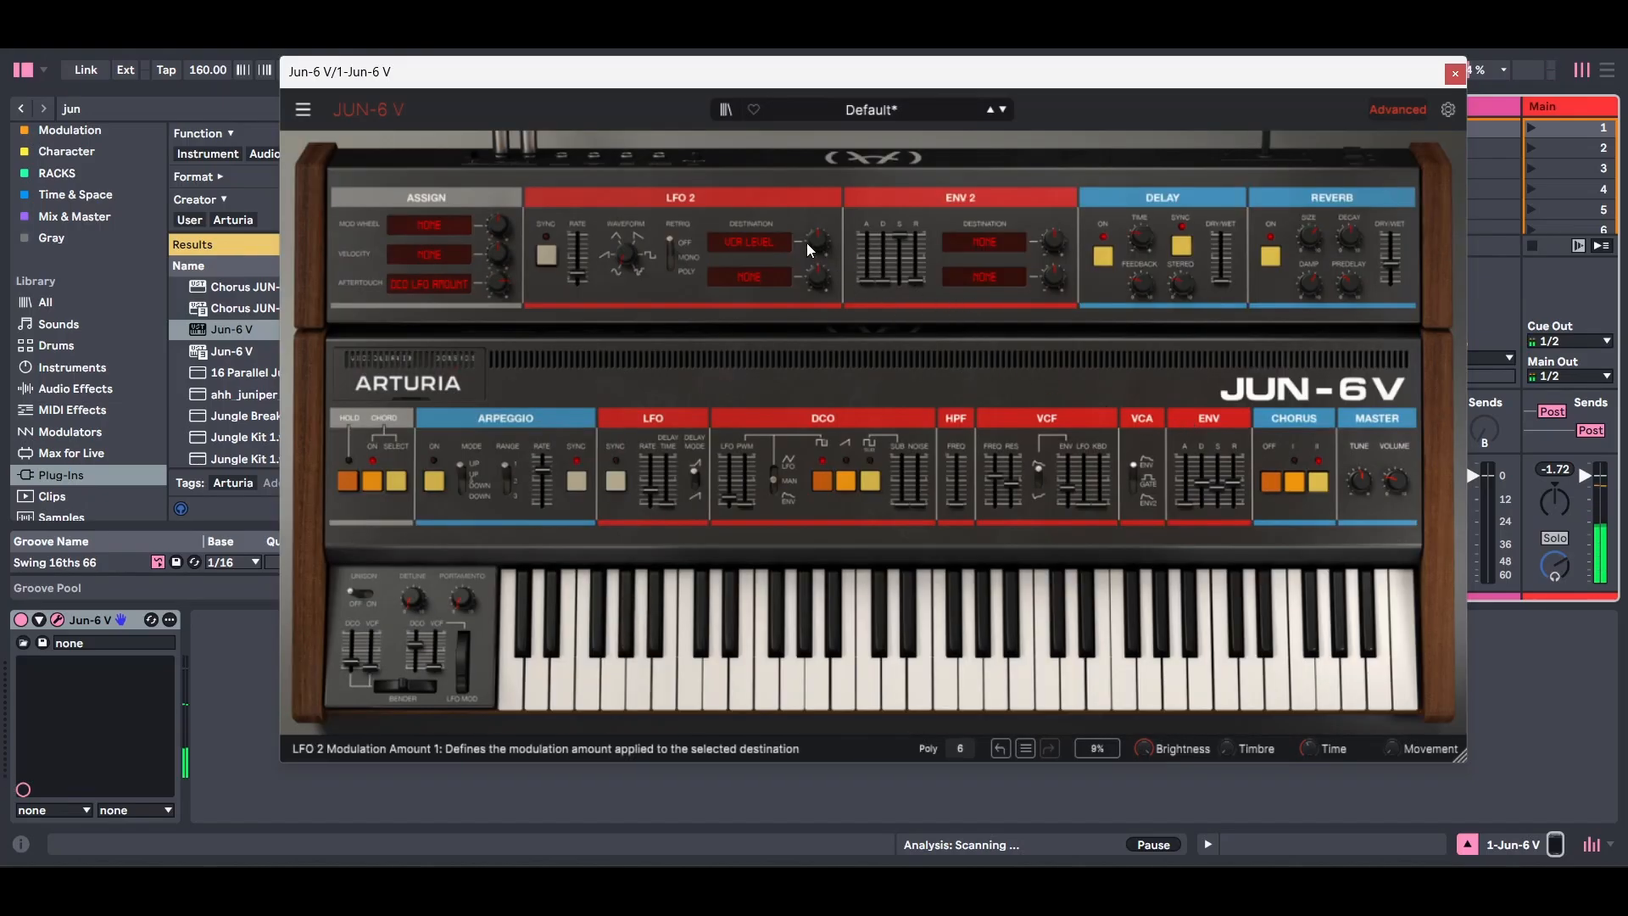
{"action": "left_click_drag", "start_coordinate": [633, 257], "coordinate": [632, 229]}
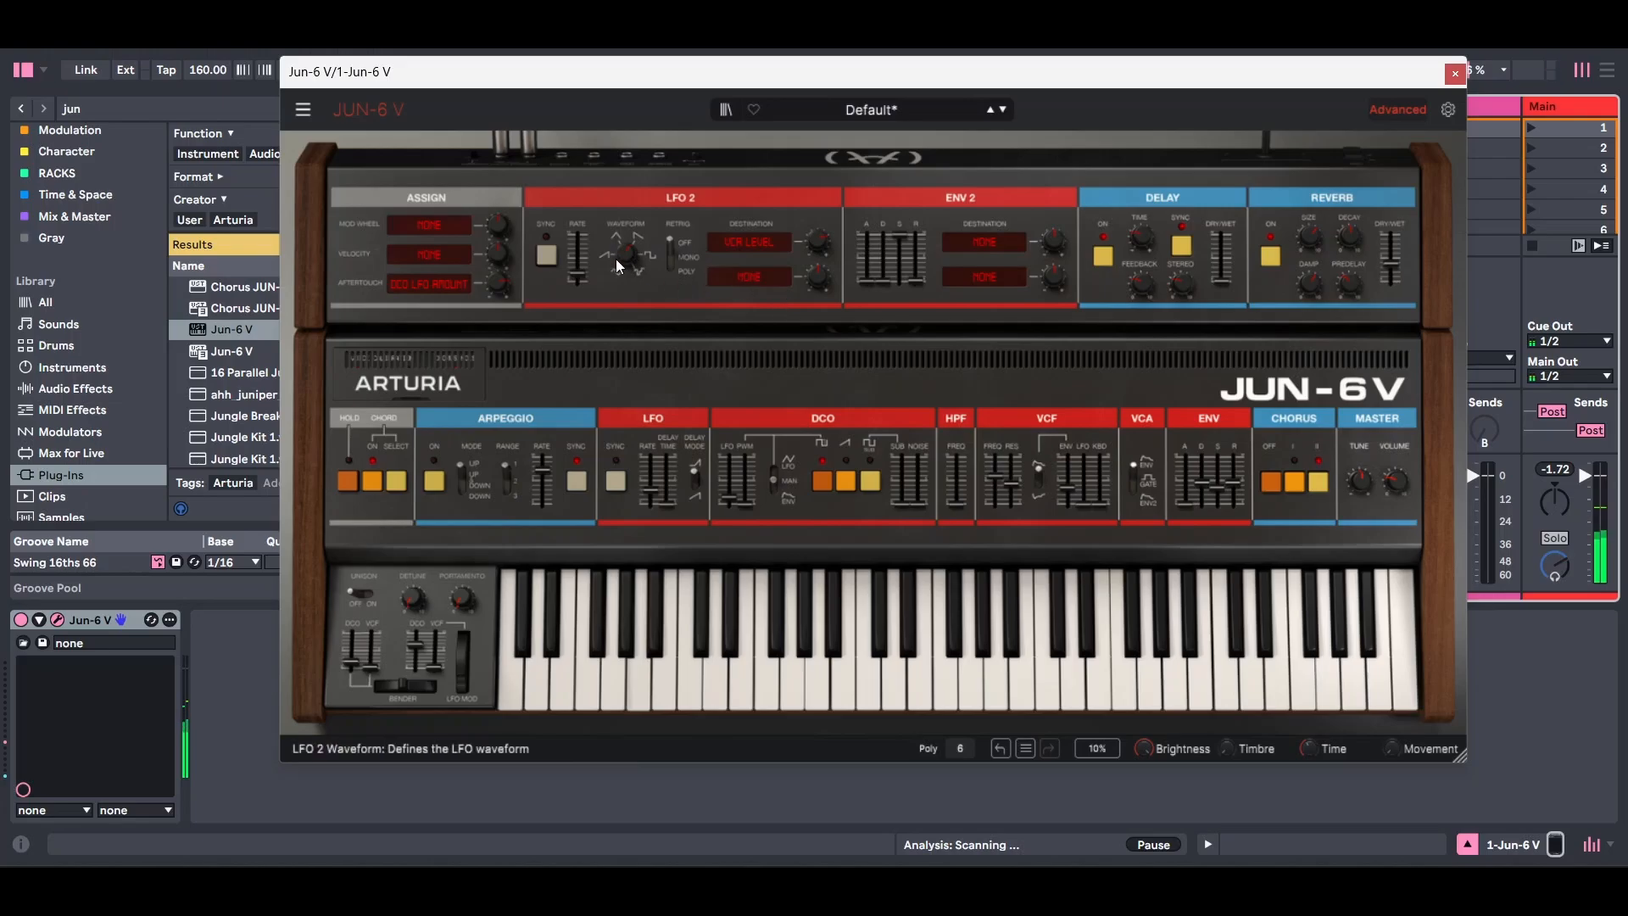
{"action": "left_click_drag", "start_coordinate": [818, 242], "coordinate": [824, 241]}
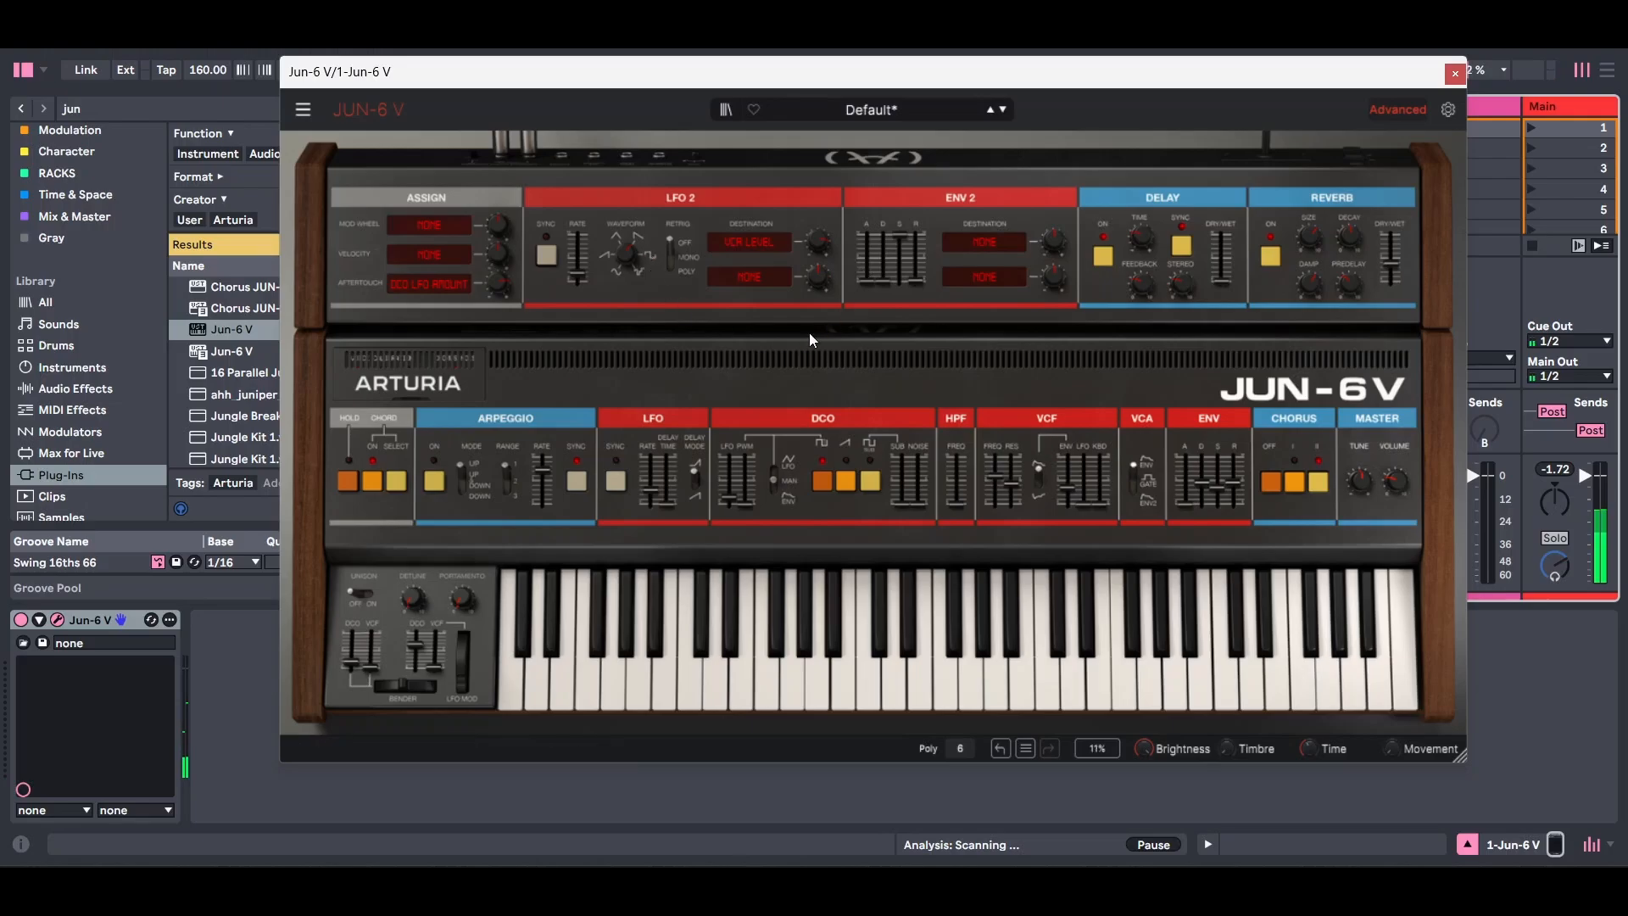
{"action": "left_click_drag", "start_coordinate": [577, 259], "coordinate": [578, 243]}
- Toggle the arpeggiator and try the Mono (Legato) and Mono (Retrig) polyphony modes
{"action": "left_click", "coordinate": [435, 480]}
{"action": "left_click", "coordinate": [959, 749]}
{"action": "left_click", "coordinate": [979, 532]}
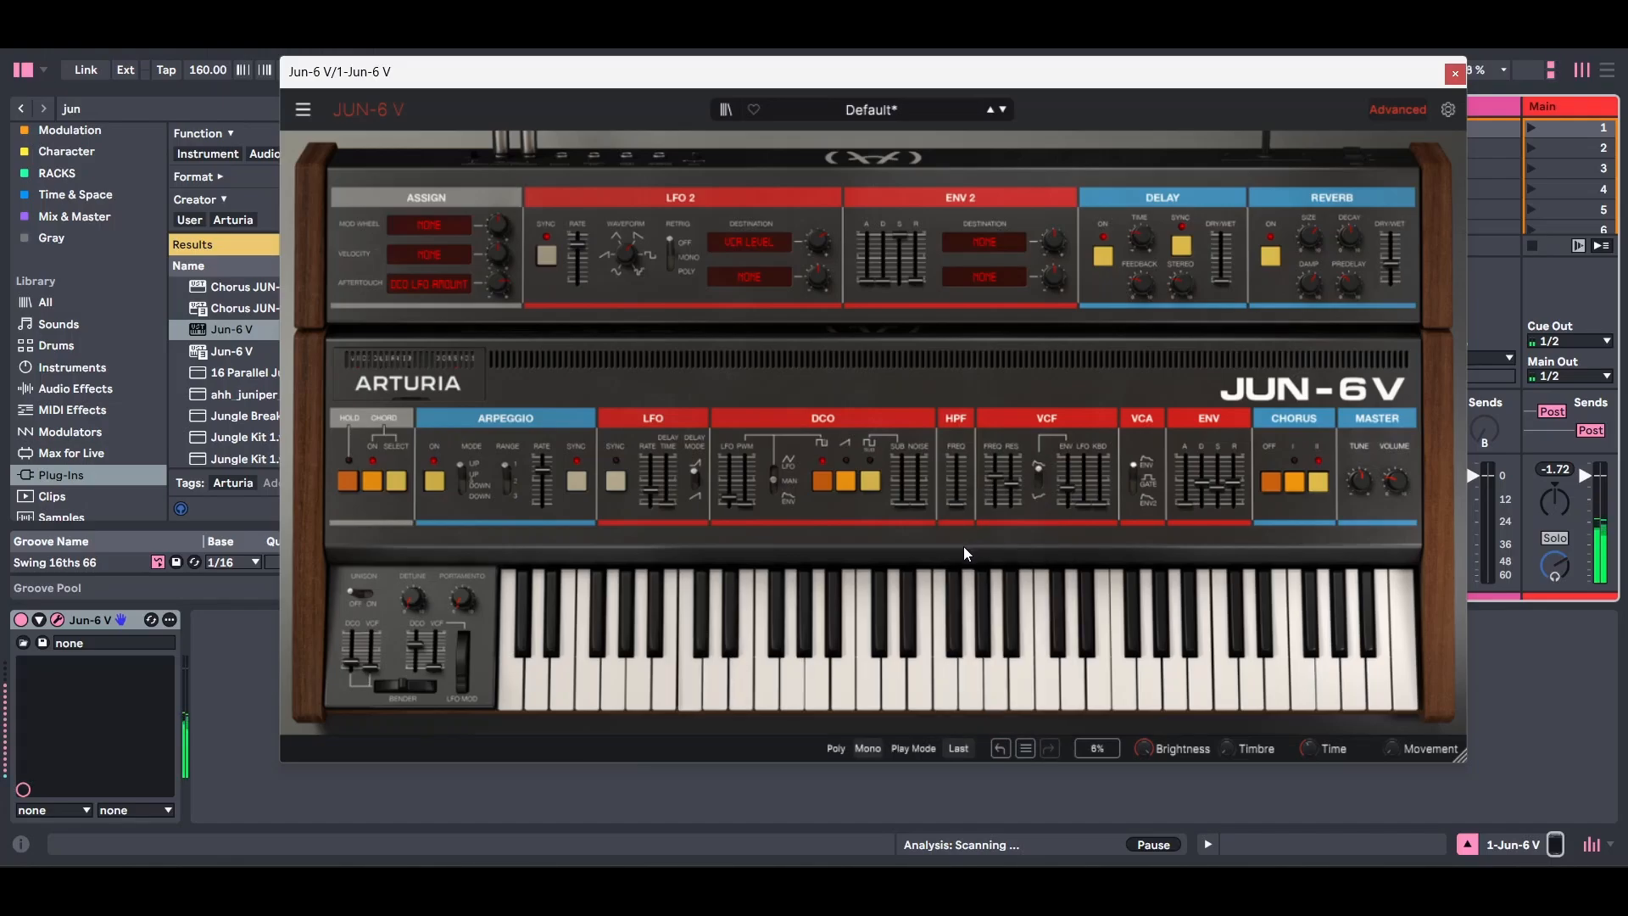
{"action": "left_click", "coordinate": [863, 746]}
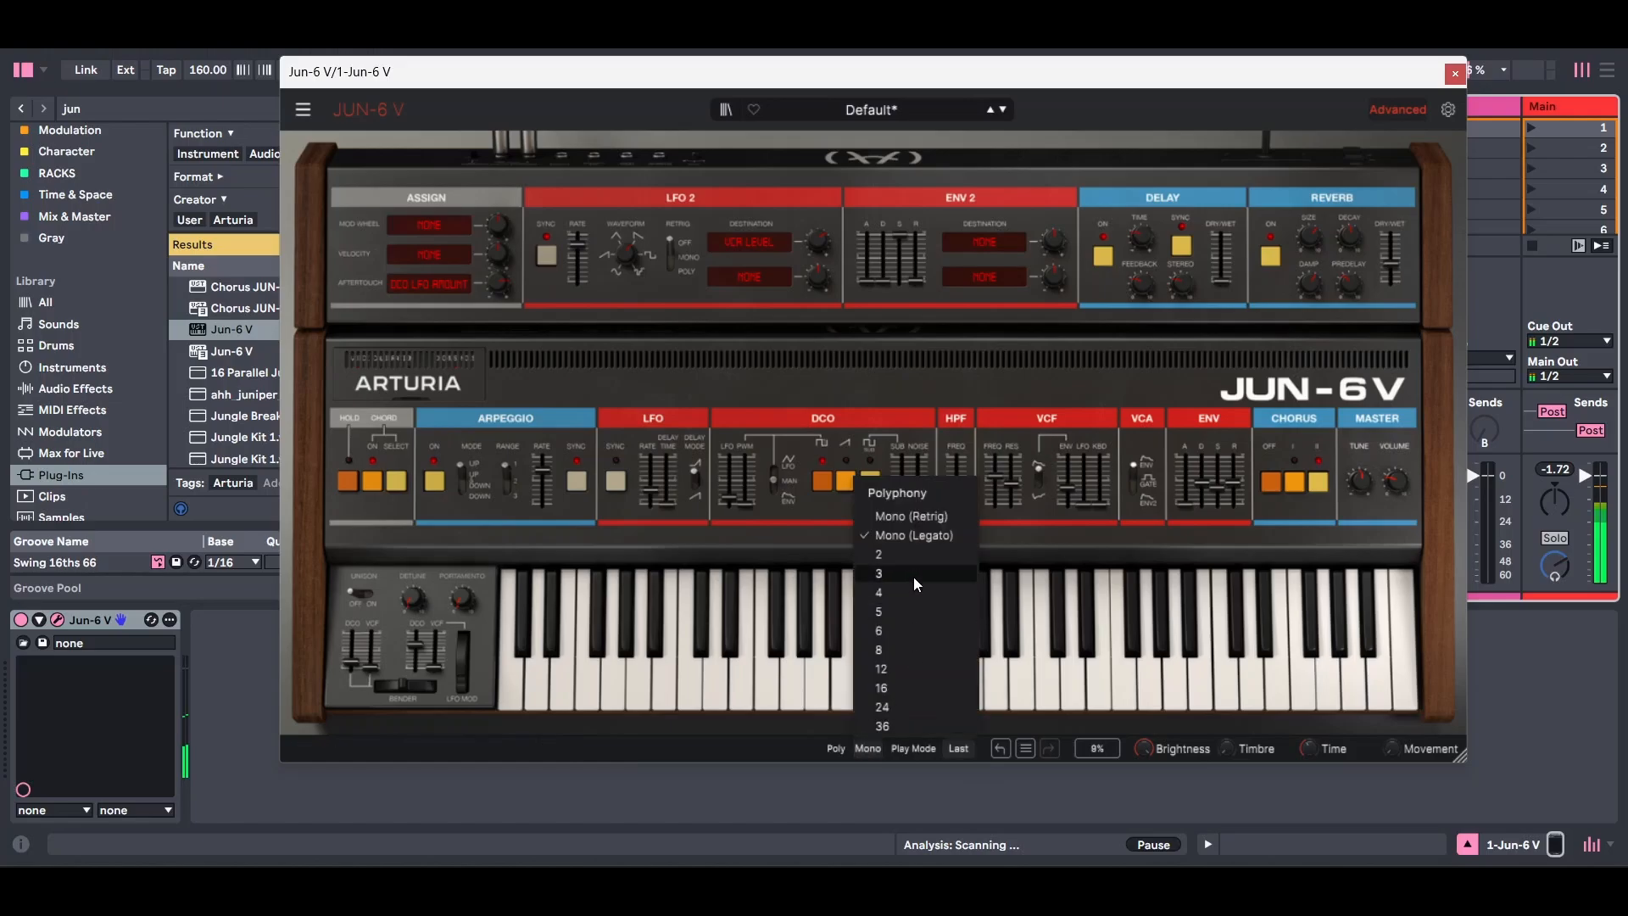
{"action": "left_click", "coordinate": [913, 515]}
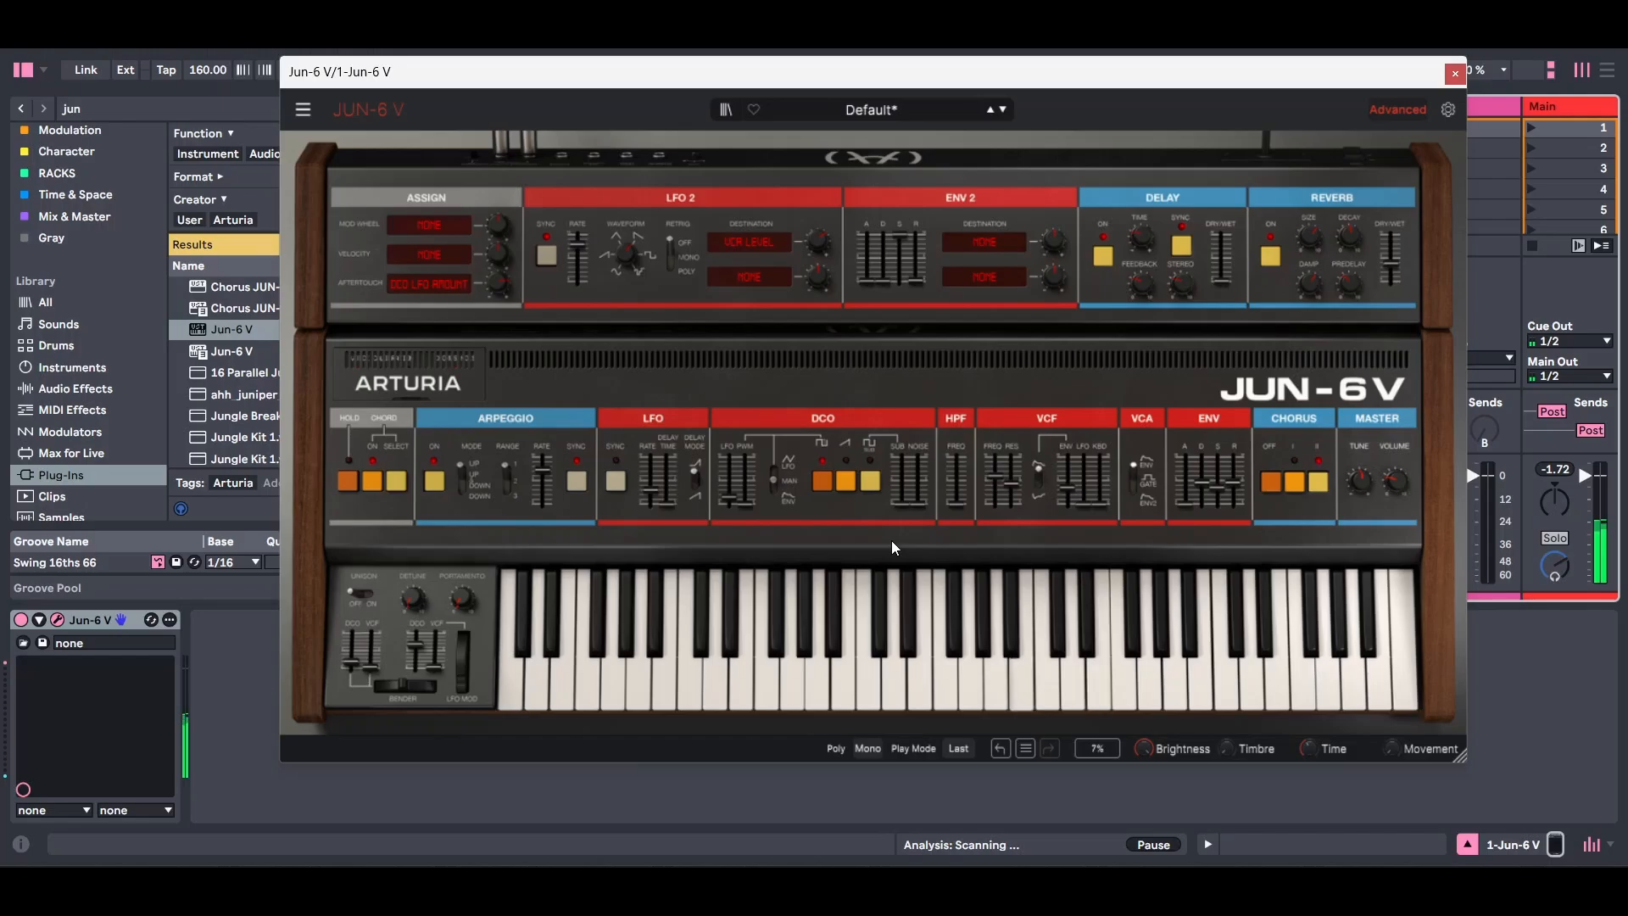
- Try a polyphony of 4 voices and settle on 12
{"action": "left_click", "coordinate": [865, 747]}
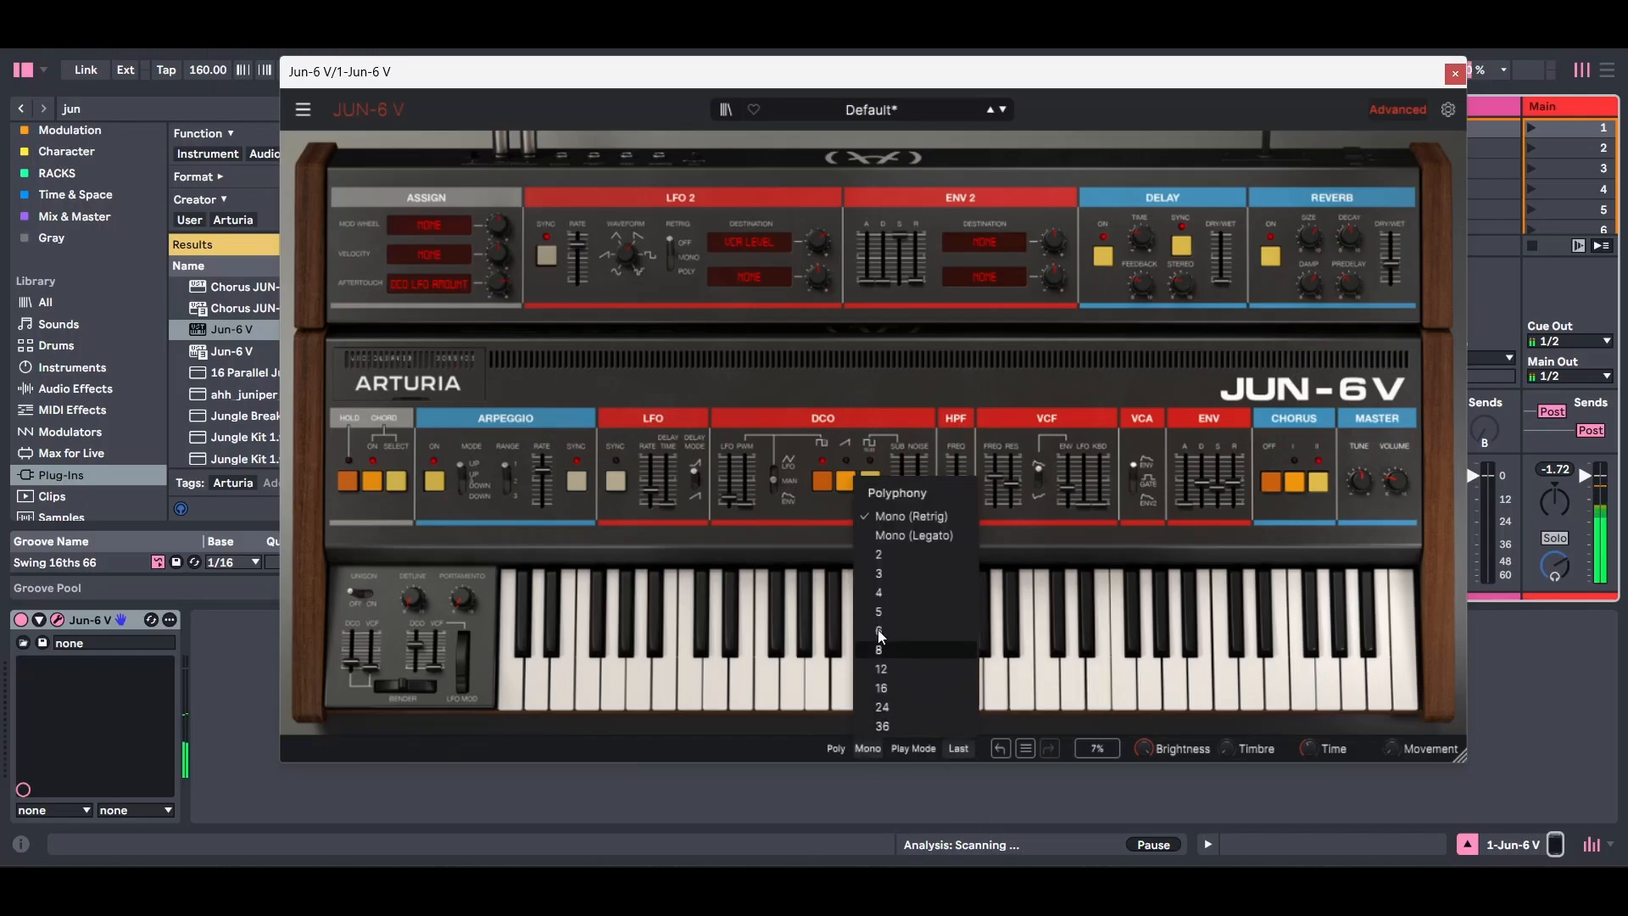
{"action": "left_click", "coordinate": [919, 593]}
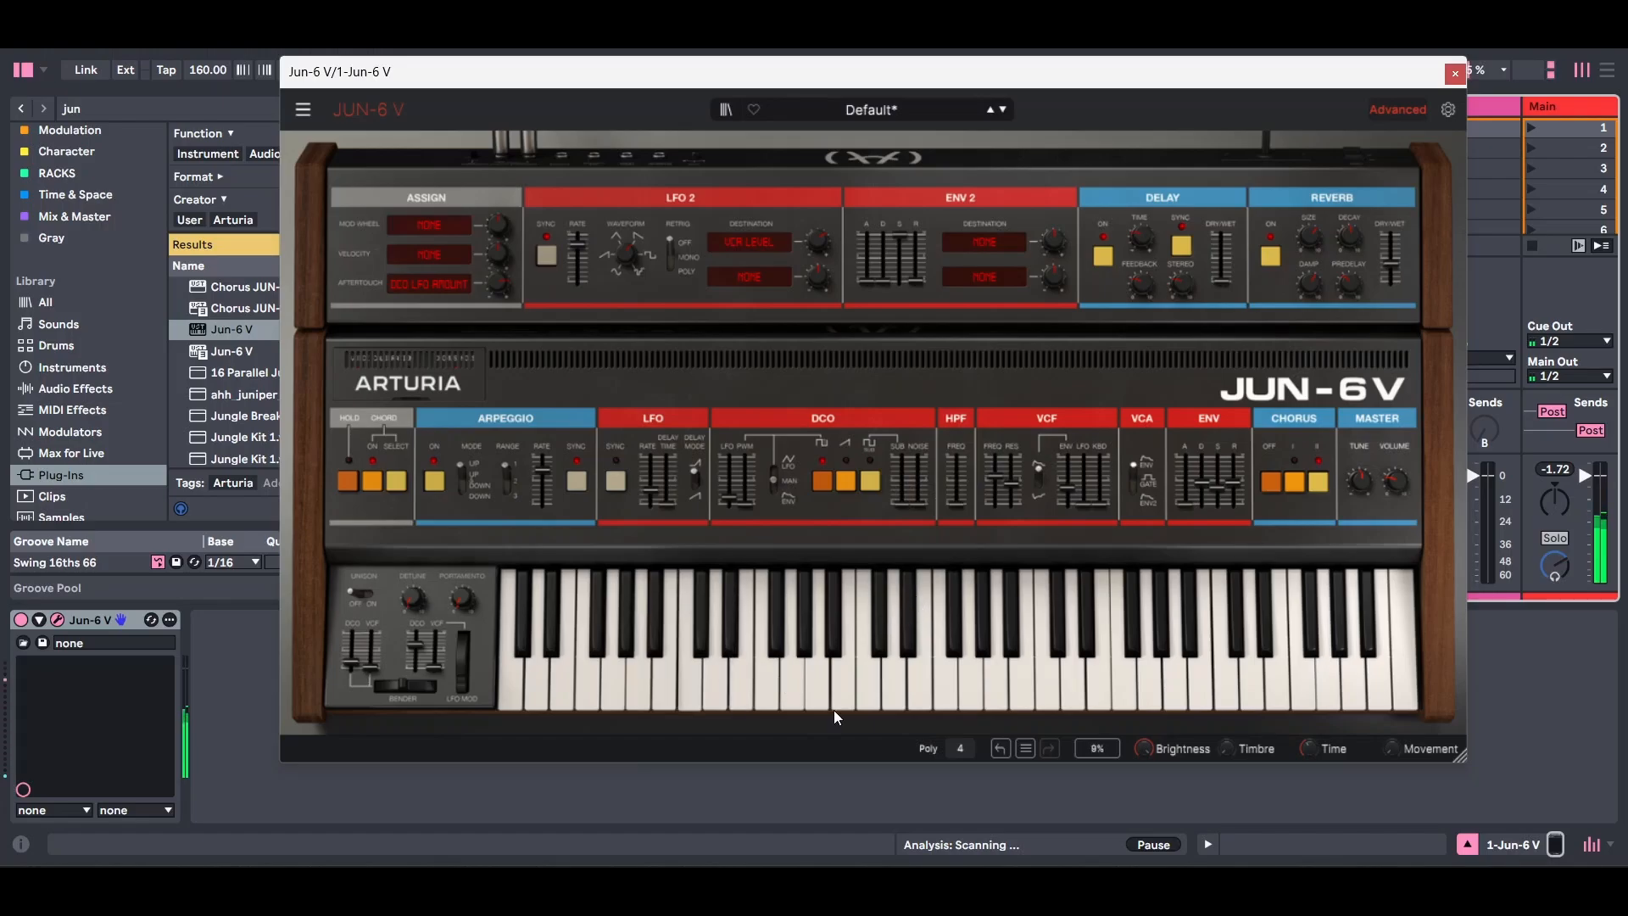
{"action": "left_click", "coordinate": [960, 747]}
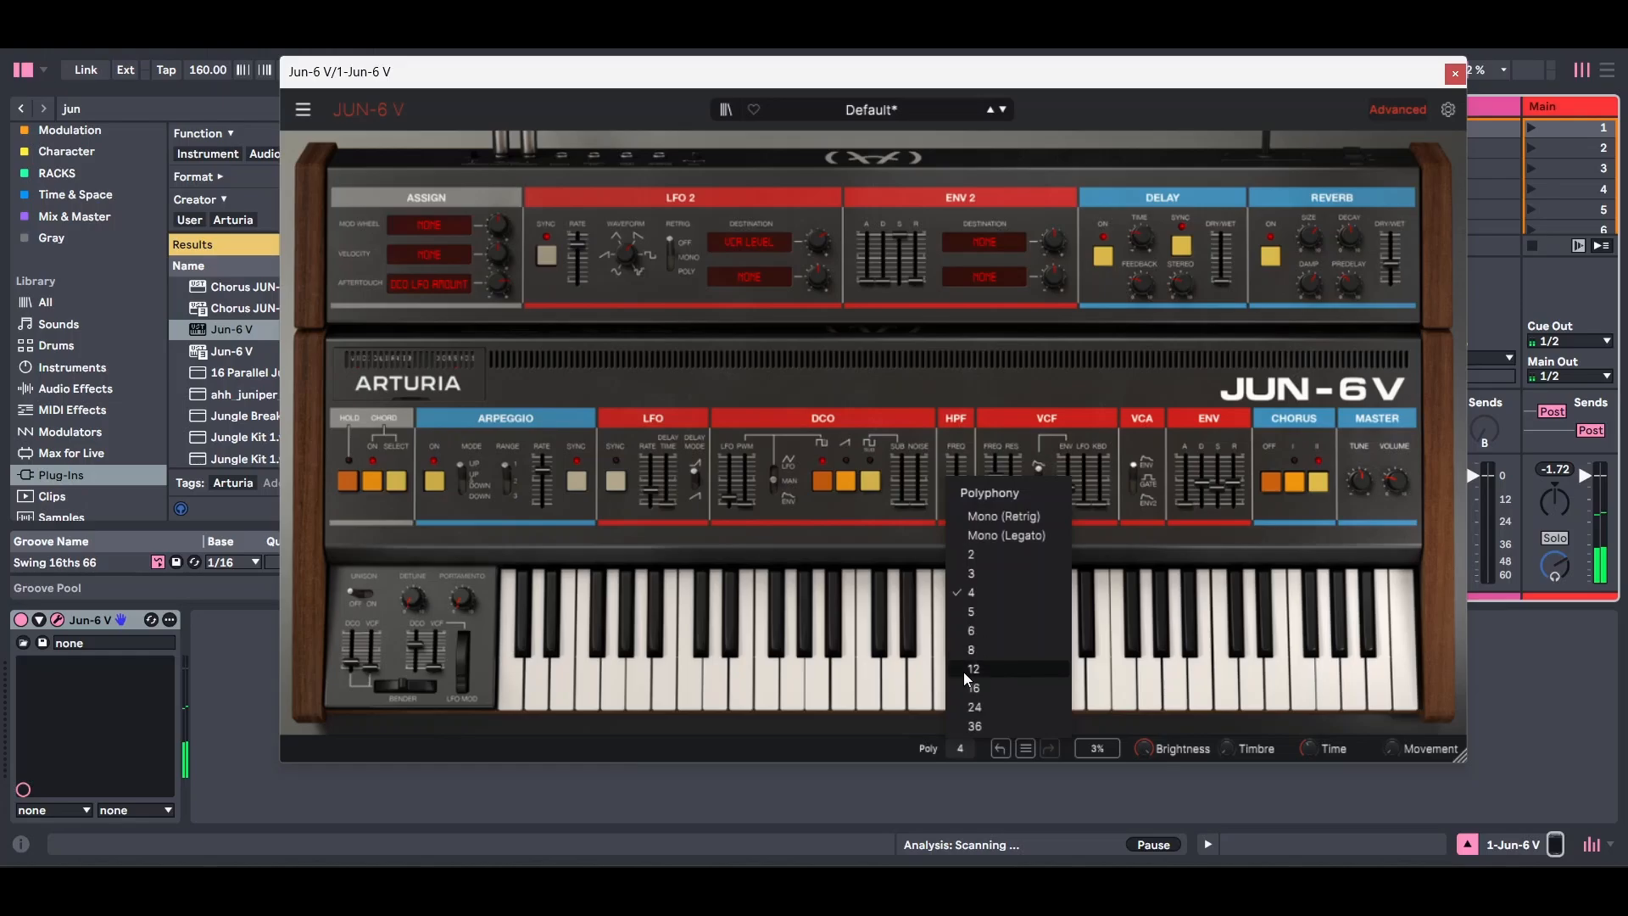
{"action": "left_click", "coordinate": [974, 669]}
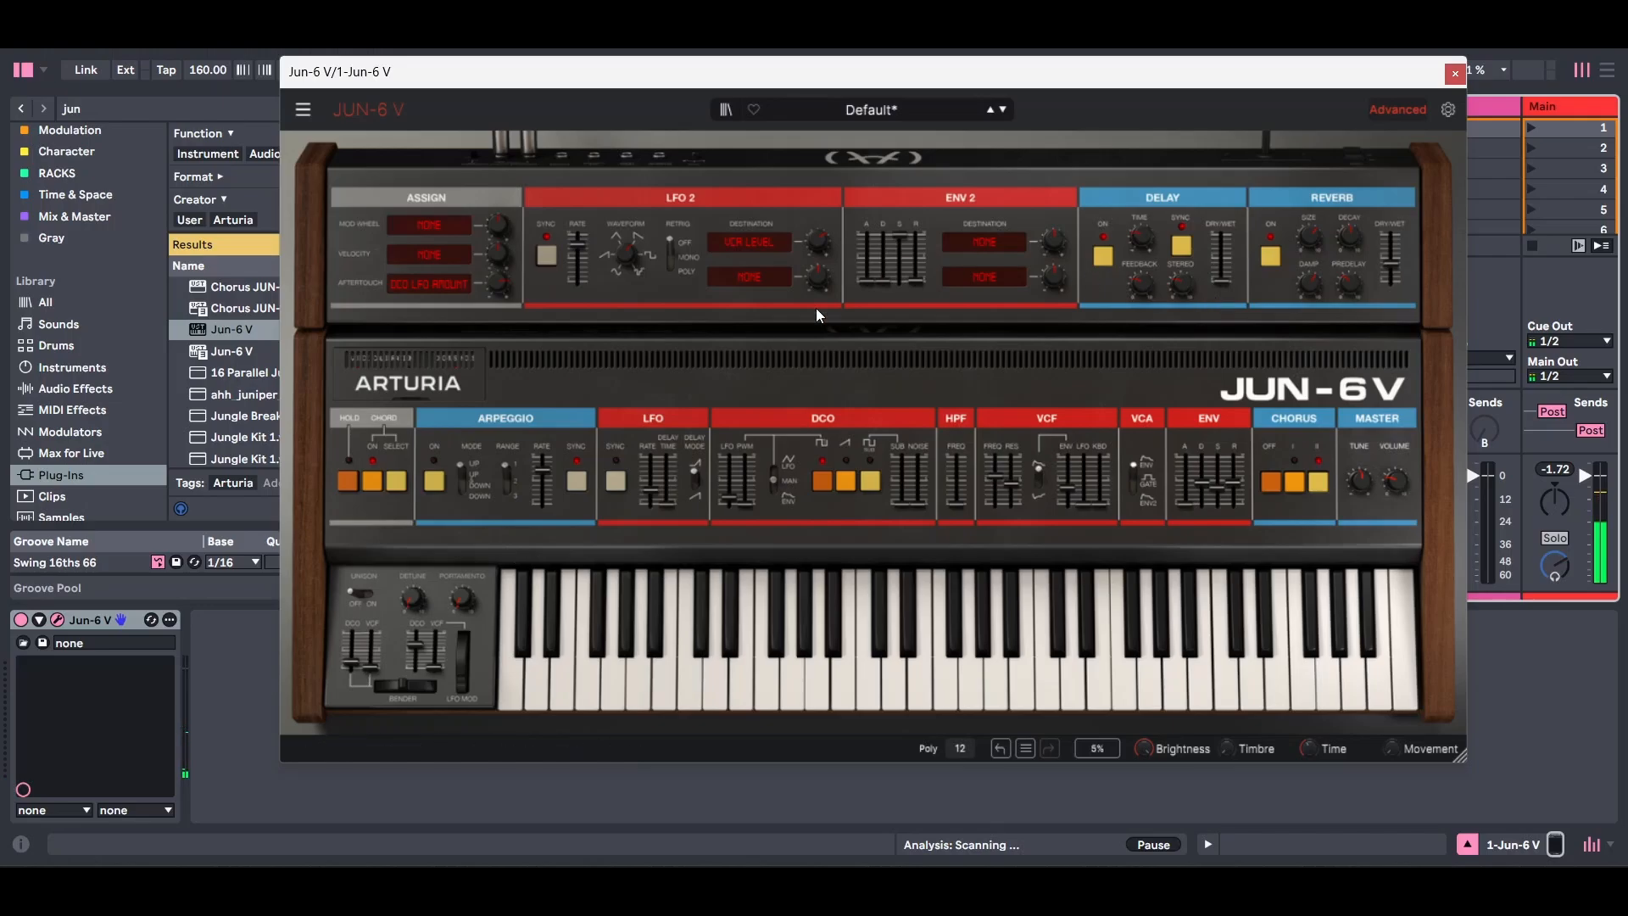
- Route LFO 2's second destination to Reverb Dry/Wet and adjust its modulation amount
{"action": "left_click", "coordinate": [758, 278]}
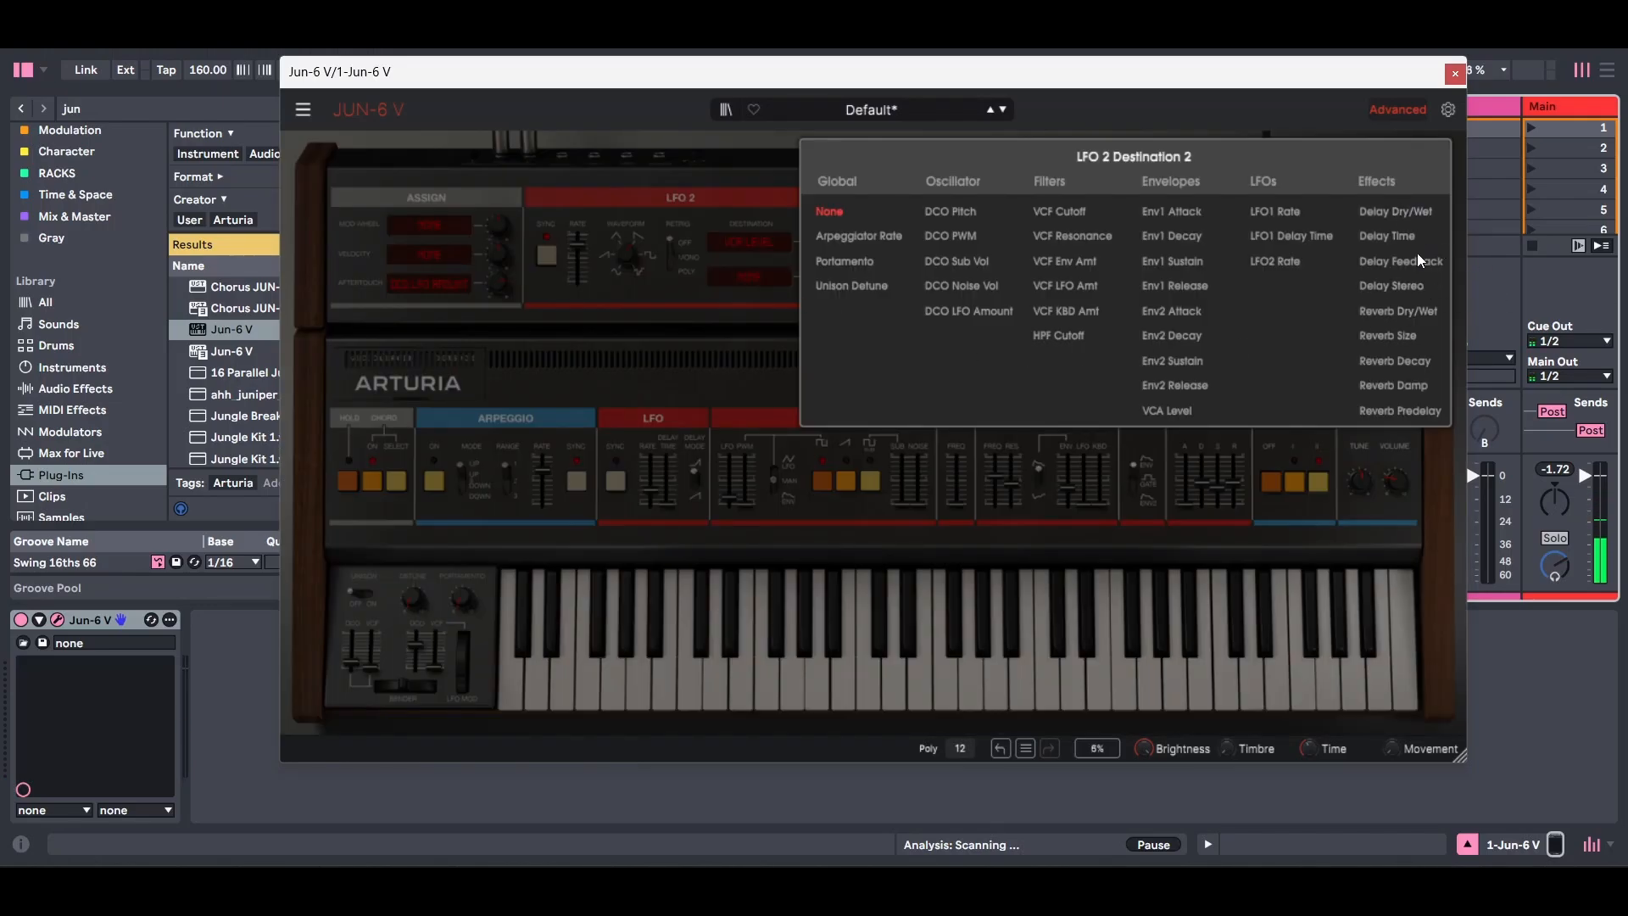
{"action": "left_click", "coordinate": [1401, 311]}
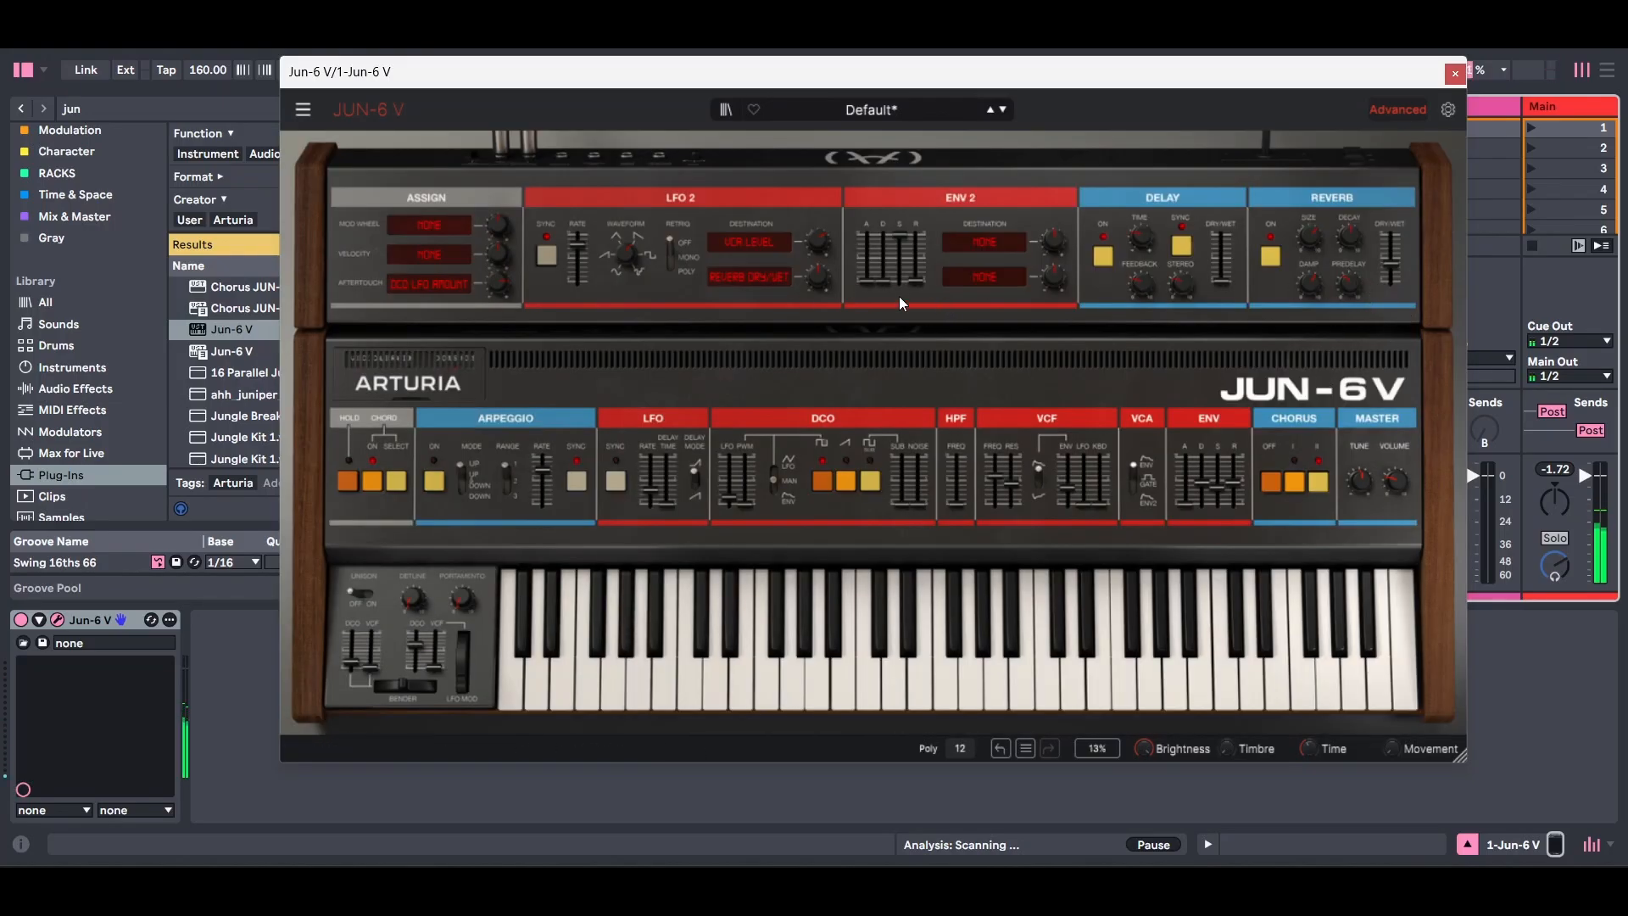
{"action": "left_click_drag", "start_coordinate": [818, 277], "coordinate": [822, 278]}
- Adjust the reverb's predelay and close the synth window
{"action": "left_click_drag", "start_coordinate": [1347, 289], "coordinate": [1347, 286]}
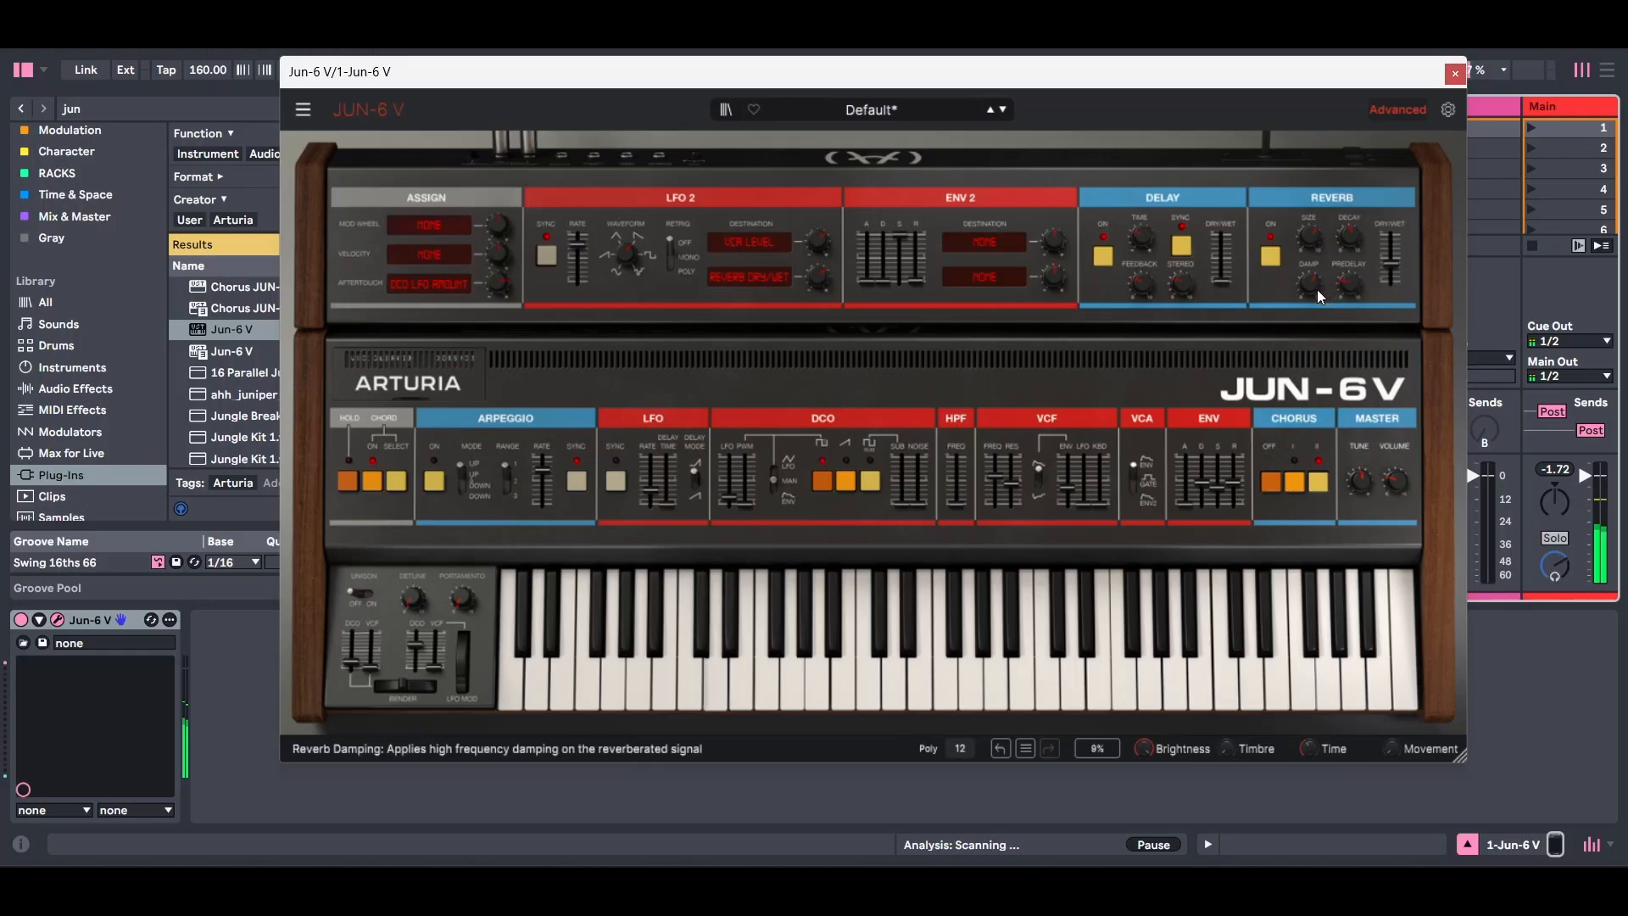
{"action": "mouse_move", "coordinate": [1318, 289]}
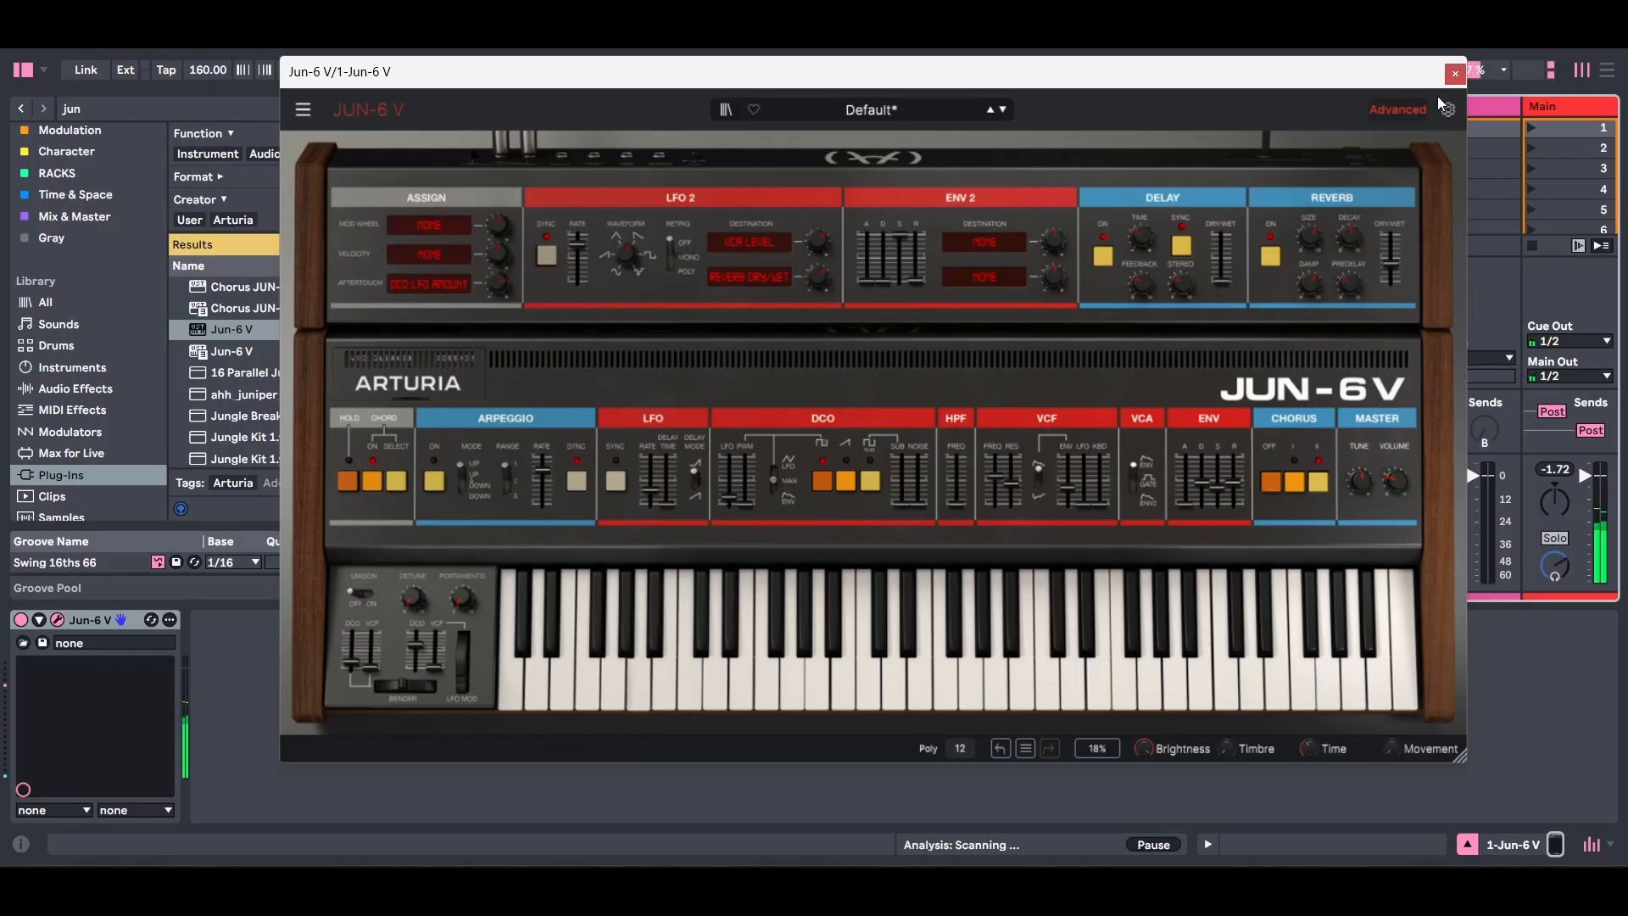
{"action": "left_click", "coordinate": [1455, 73]}
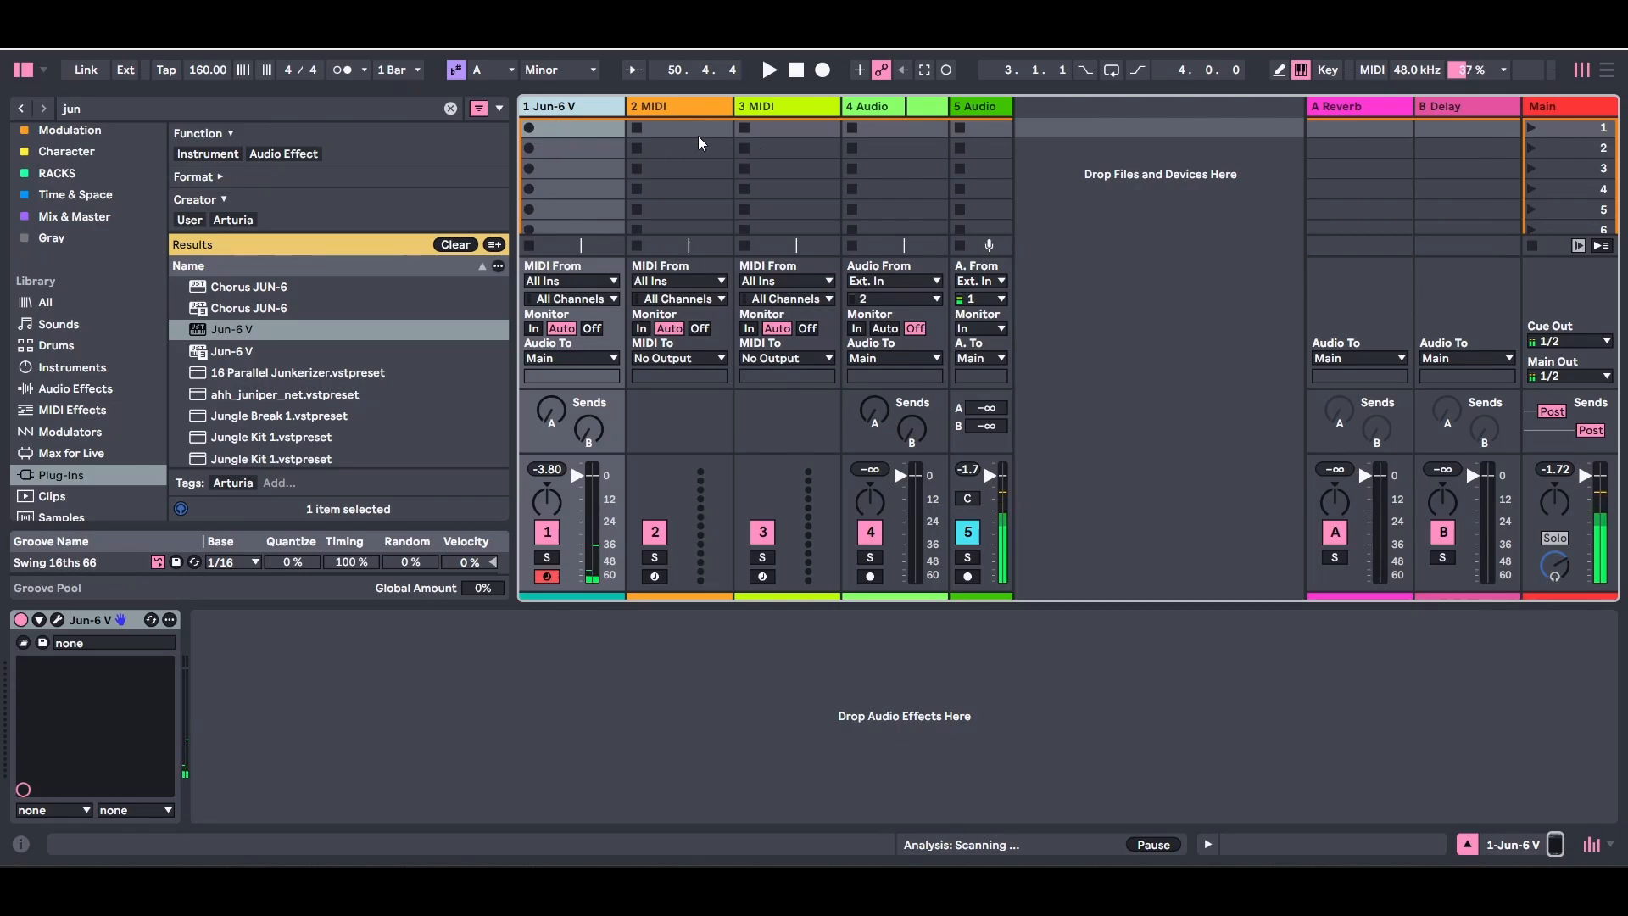
- Record a MIDI clip into the first slot of the Jun-6 V track and stop playback
{"action": "left_click", "coordinate": [528, 128]}
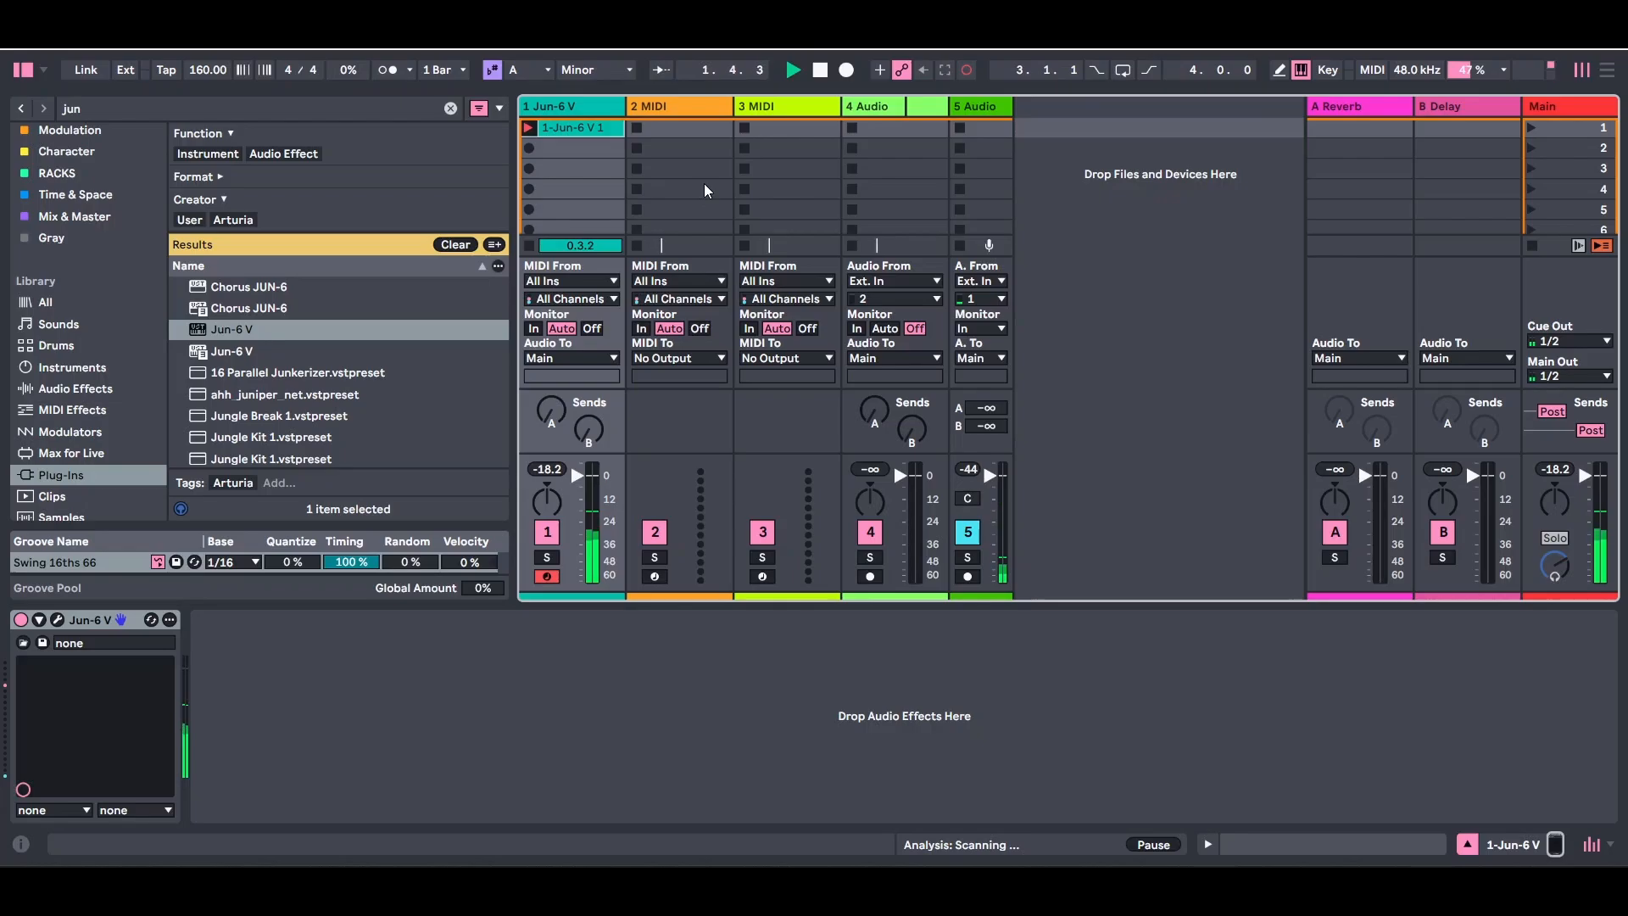
{"action": "key", "text": "space"}
- Open the recorded clip, select all its notes and nudge them earlier to line up with the clip's start
{"action": "double_click", "coordinate": [591, 131]}
{"action": "key", "text": "ctrl+a"}
{"action": "left_click", "coordinate": [1007, 685]}
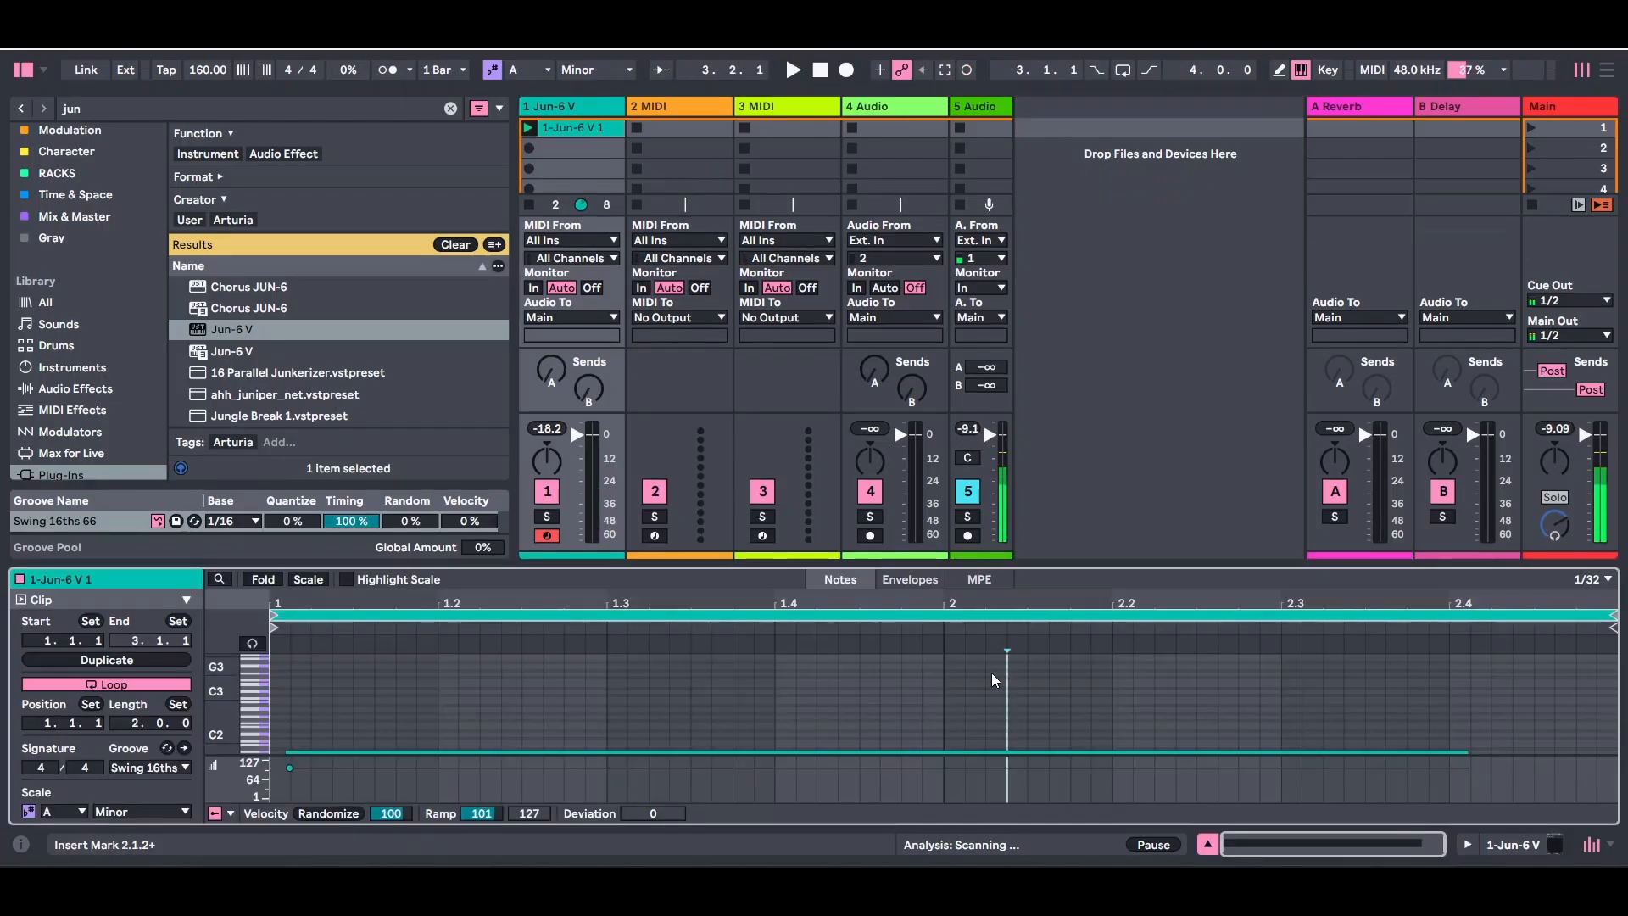
{"action": "key", "text": "ctrl+a"}
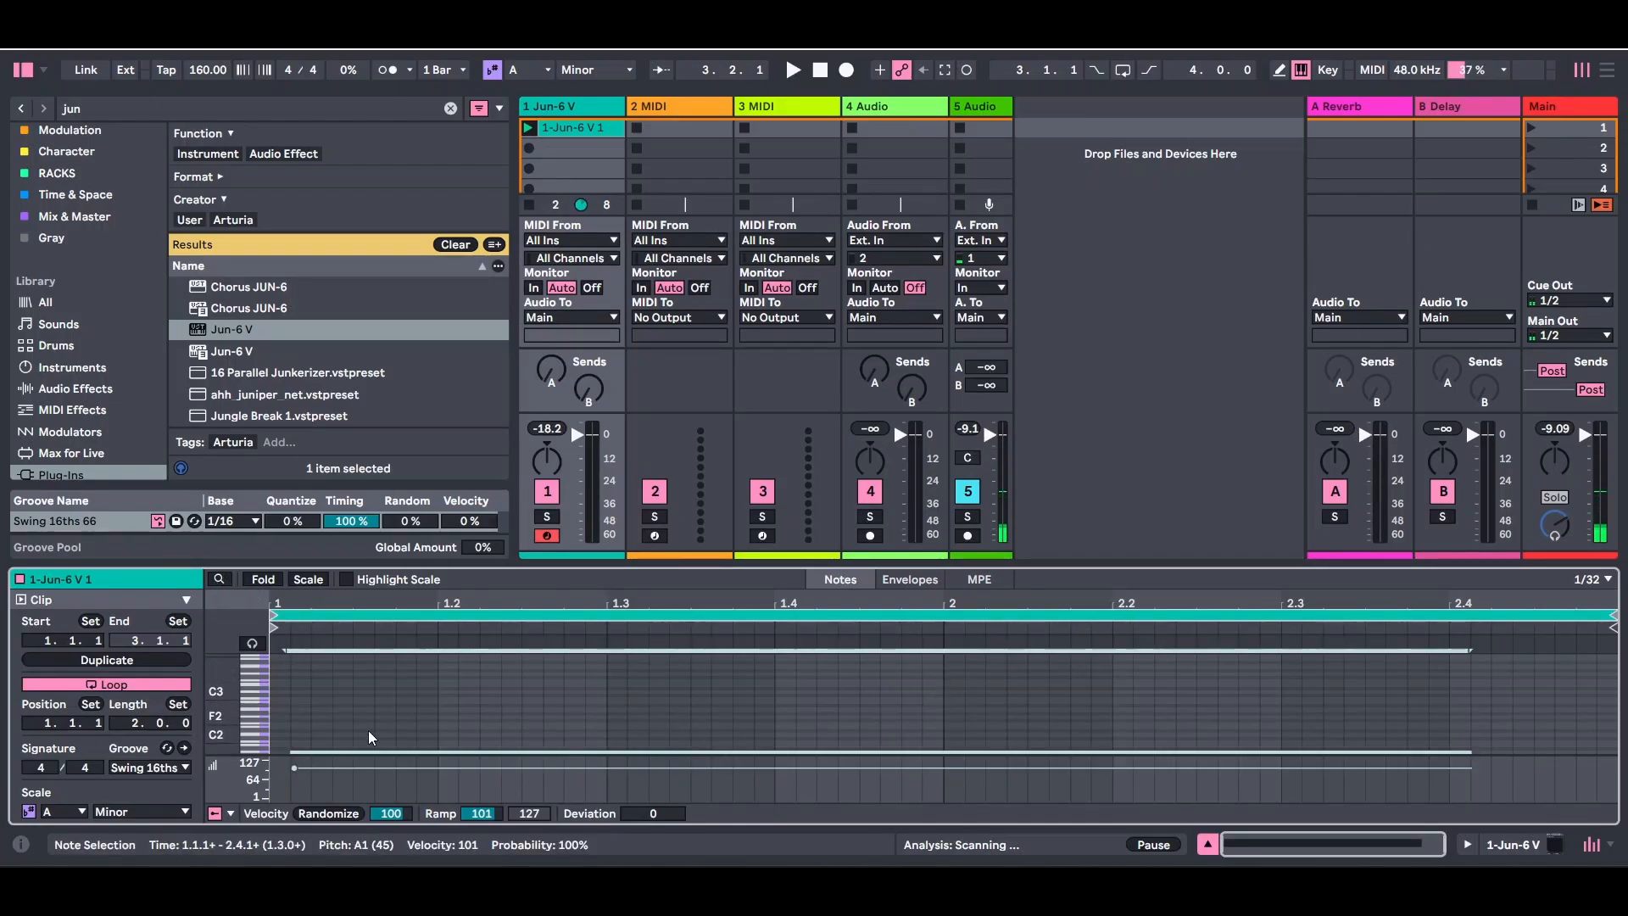
{"action": "key", "text": "Left"}
{"action": "key", "text": "Left"}
{"action": "key", "text": "Right"}
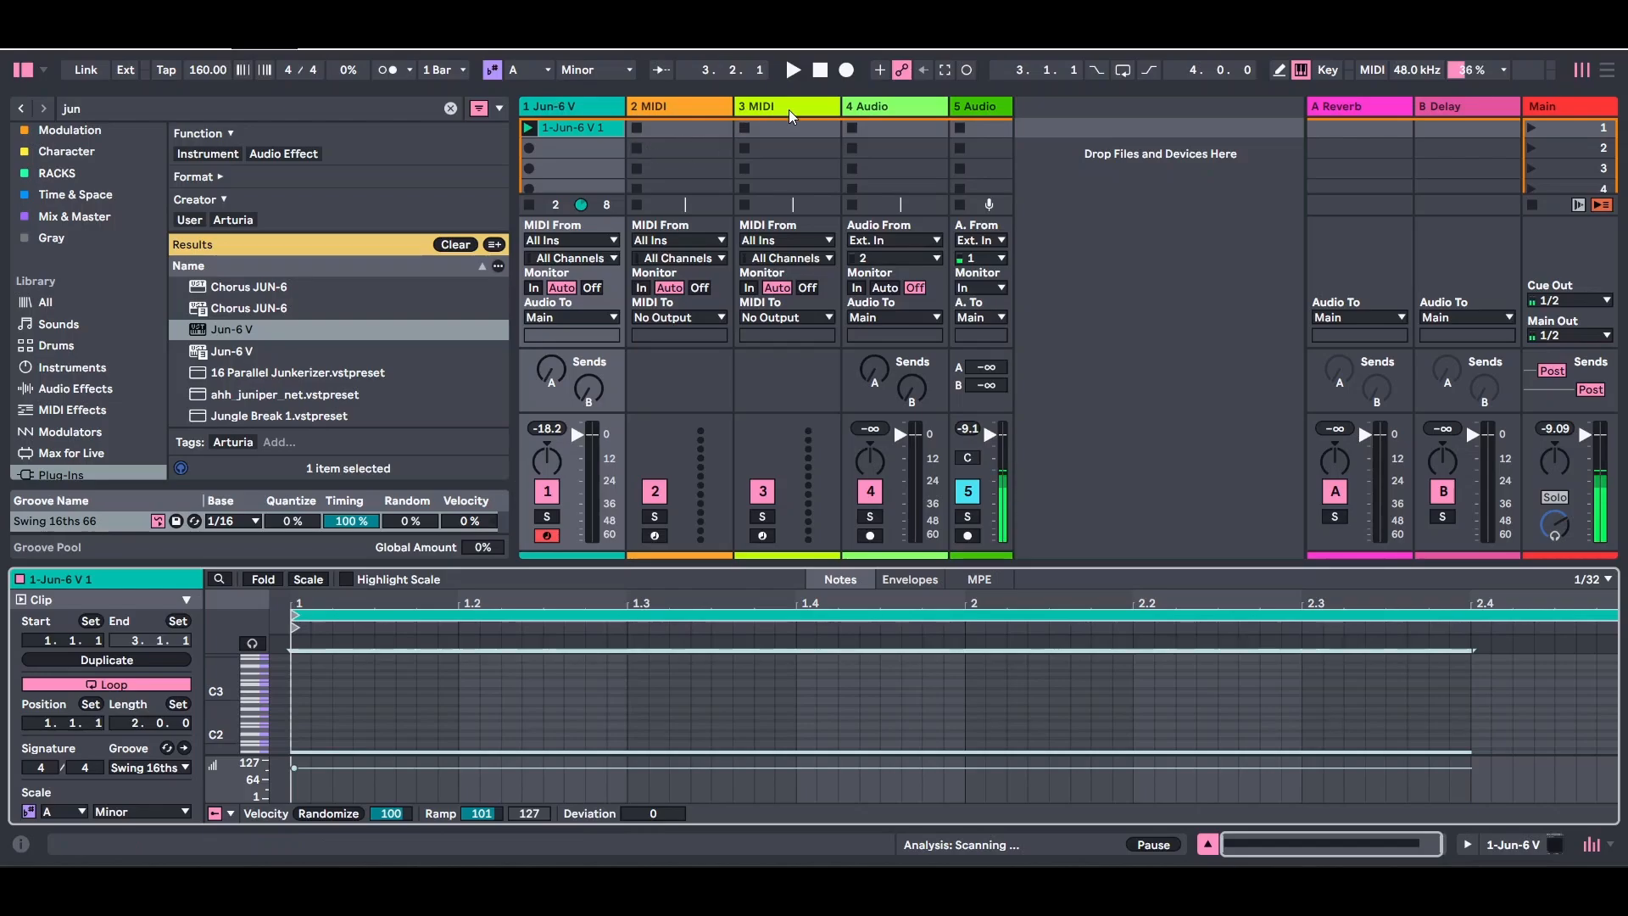
- Set the 4 Audio track's input to Resampling and record the playing Jun-6 V clip into its first slot
{"action": "left_click", "coordinate": [863, 113]}
{"action": "left_click", "coordinate": [897, 241]}
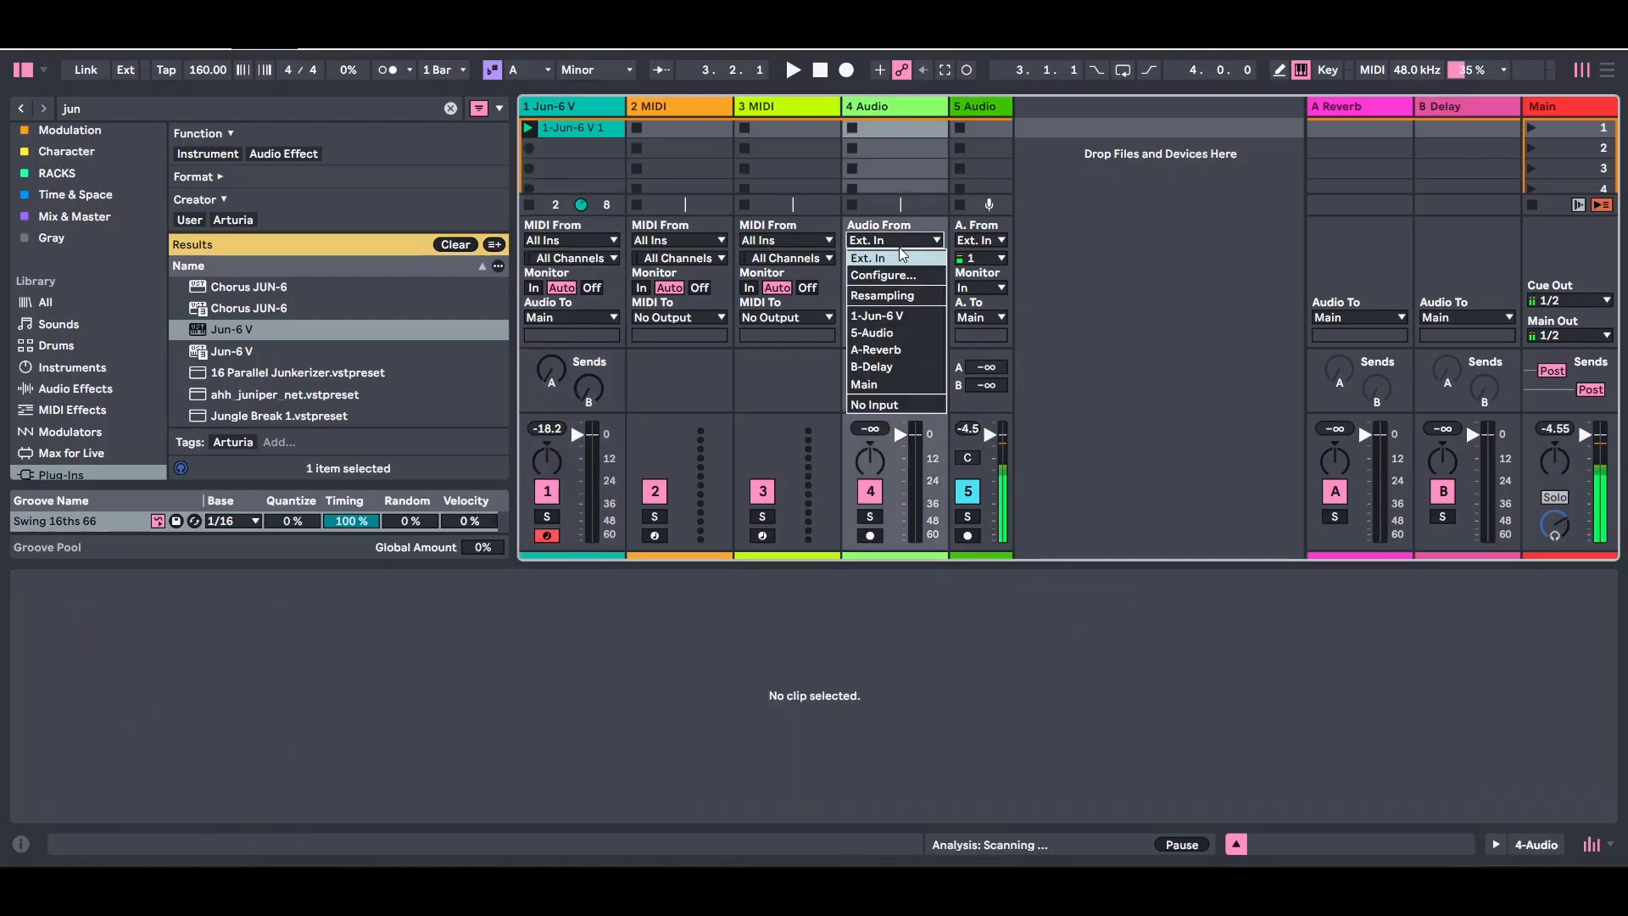
{"action": "left_click", "coordinate": [904, 295]}
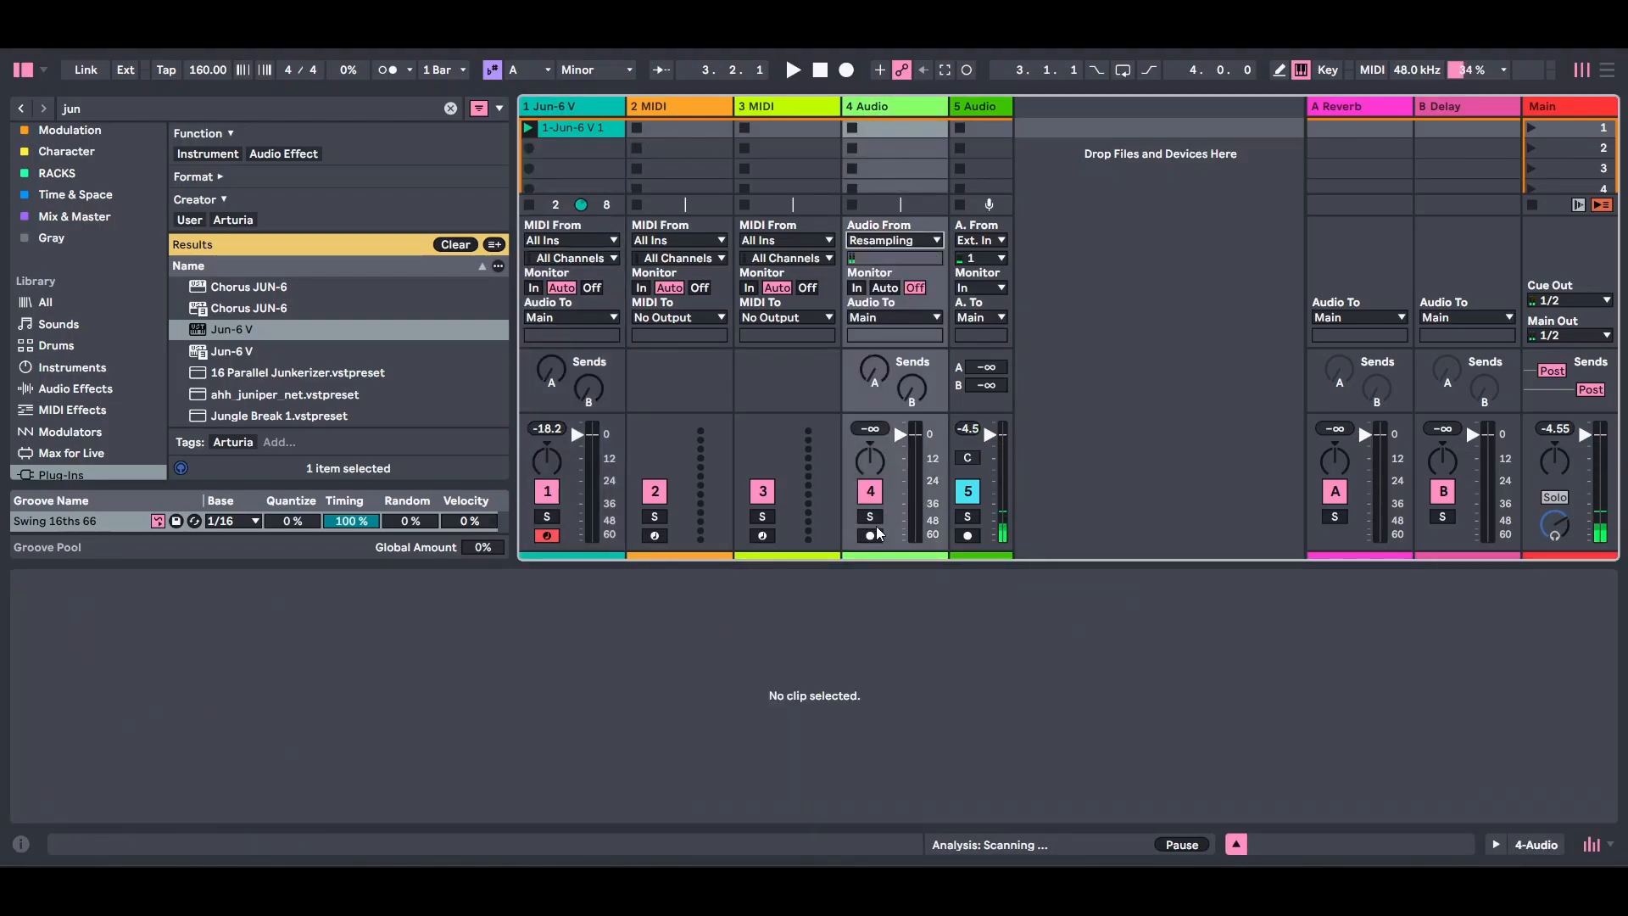
{"action": "left_click", "coordinate": [852, 128]}
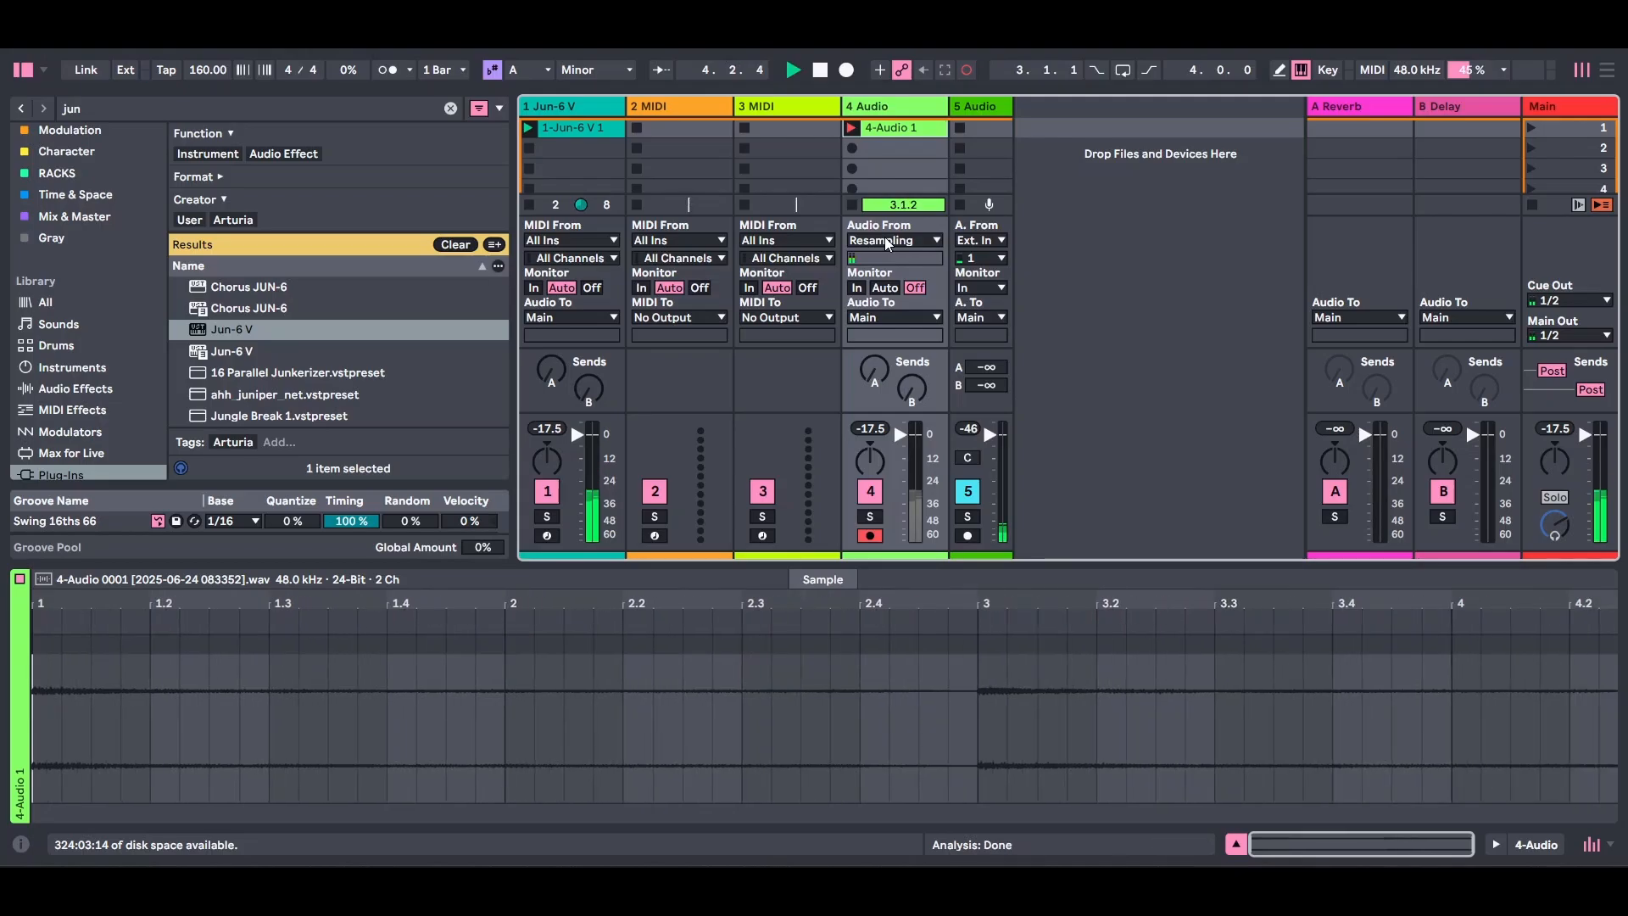
{"action": "key", "text": "space"}
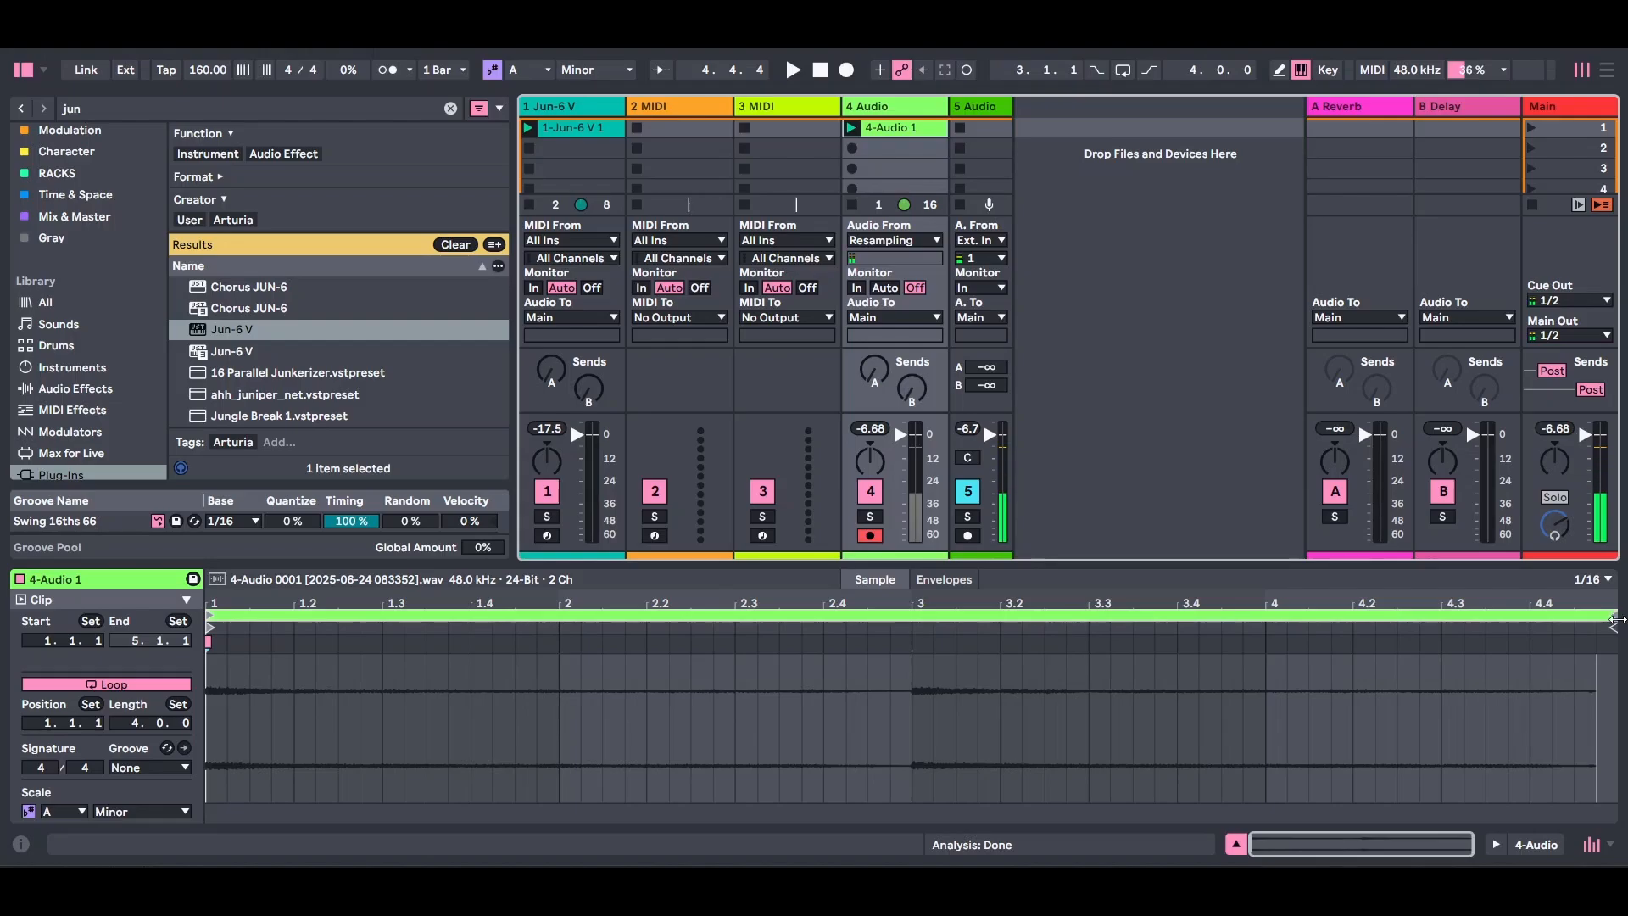
- Shorten the recorded audio clip's loop to two bars and audition it with the Jun-6 V clip stopped
{"action": "mouse_move", "coordinate": [1613, 617]}
{"action": "left_mouse_down"}
{"action": "mouse_move", "coordinate": [894, 657]}
{"action": "mouse_move", "coordinate": [911, 676]}
{"action": "left_mouse_up"}
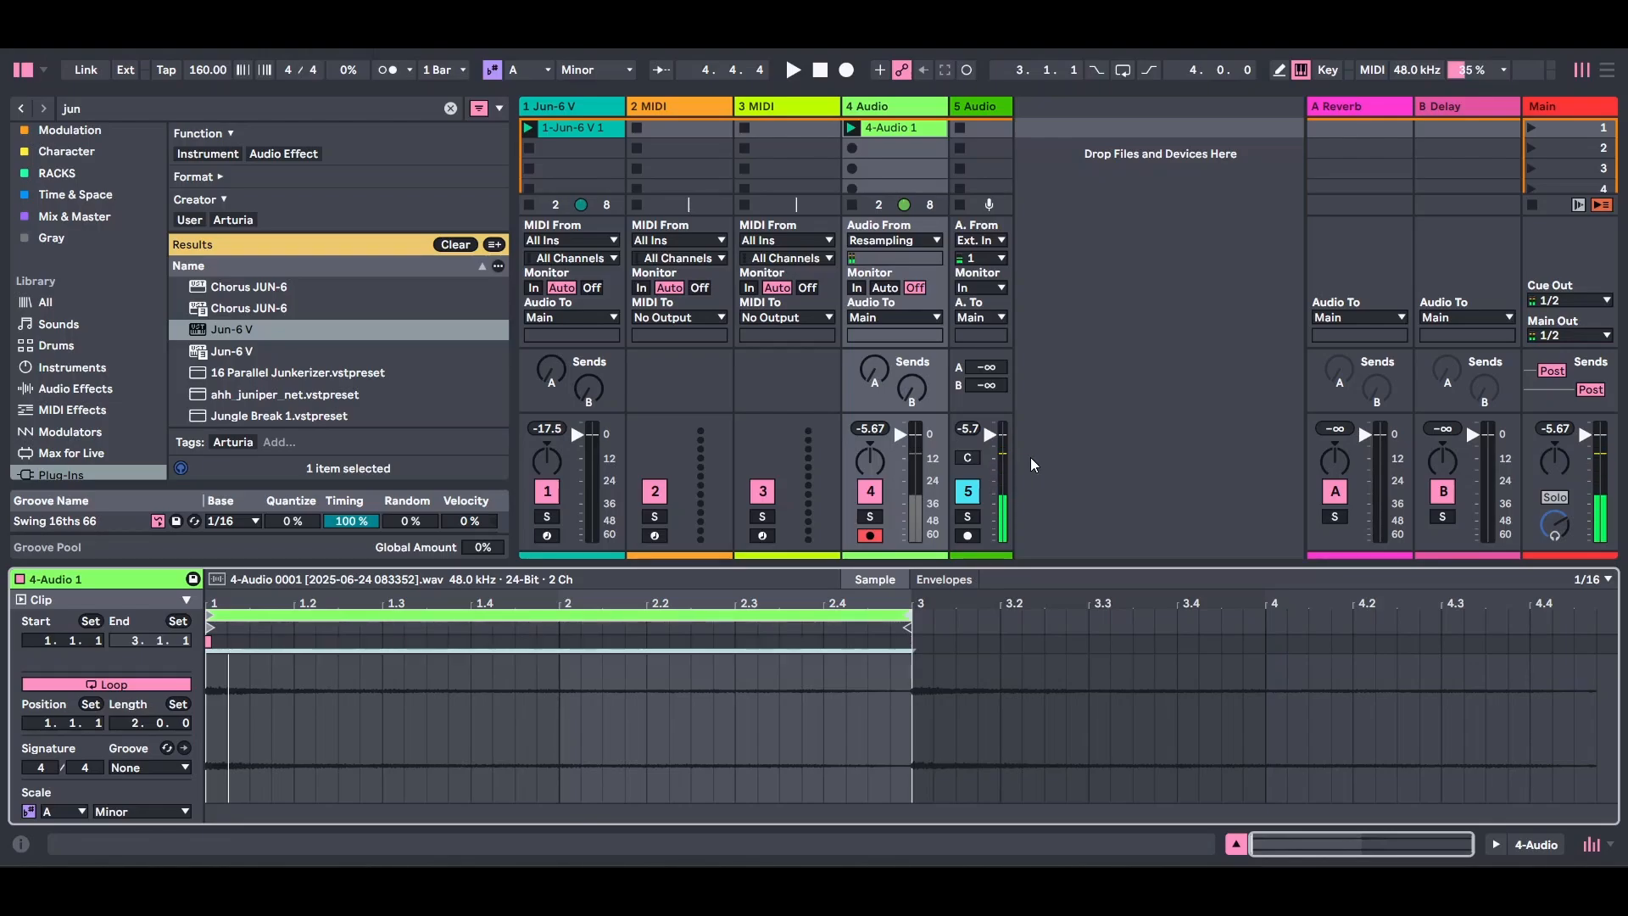
{"action": "left_click", "coordinate": [592, 130]}
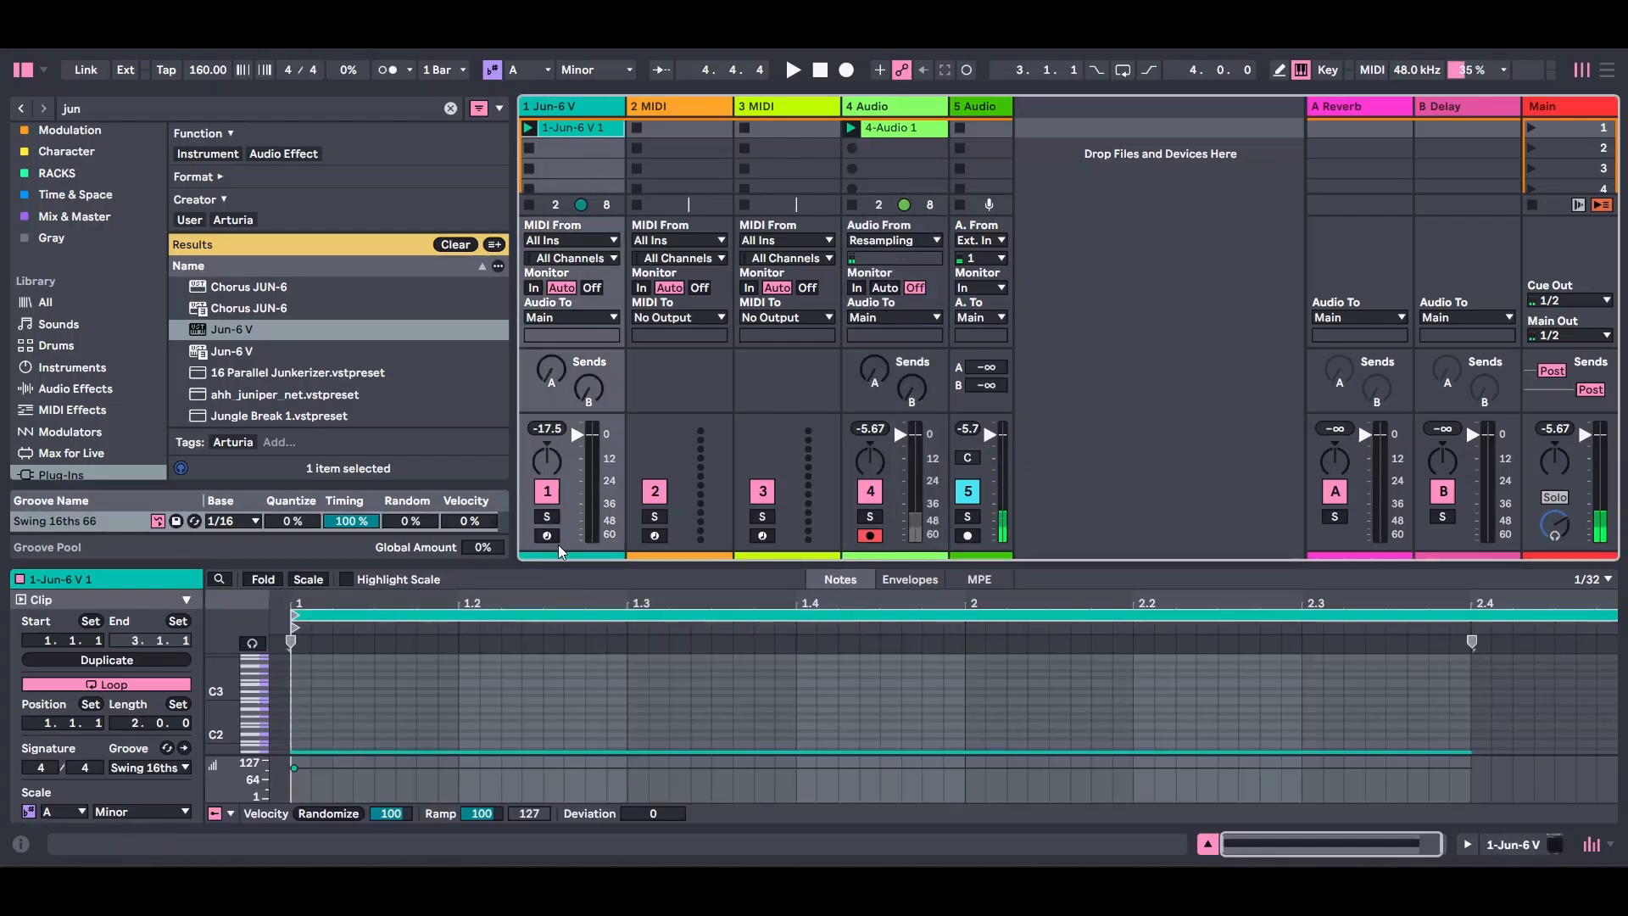
{"action": "left_click", "coordinate": [887, 129]}
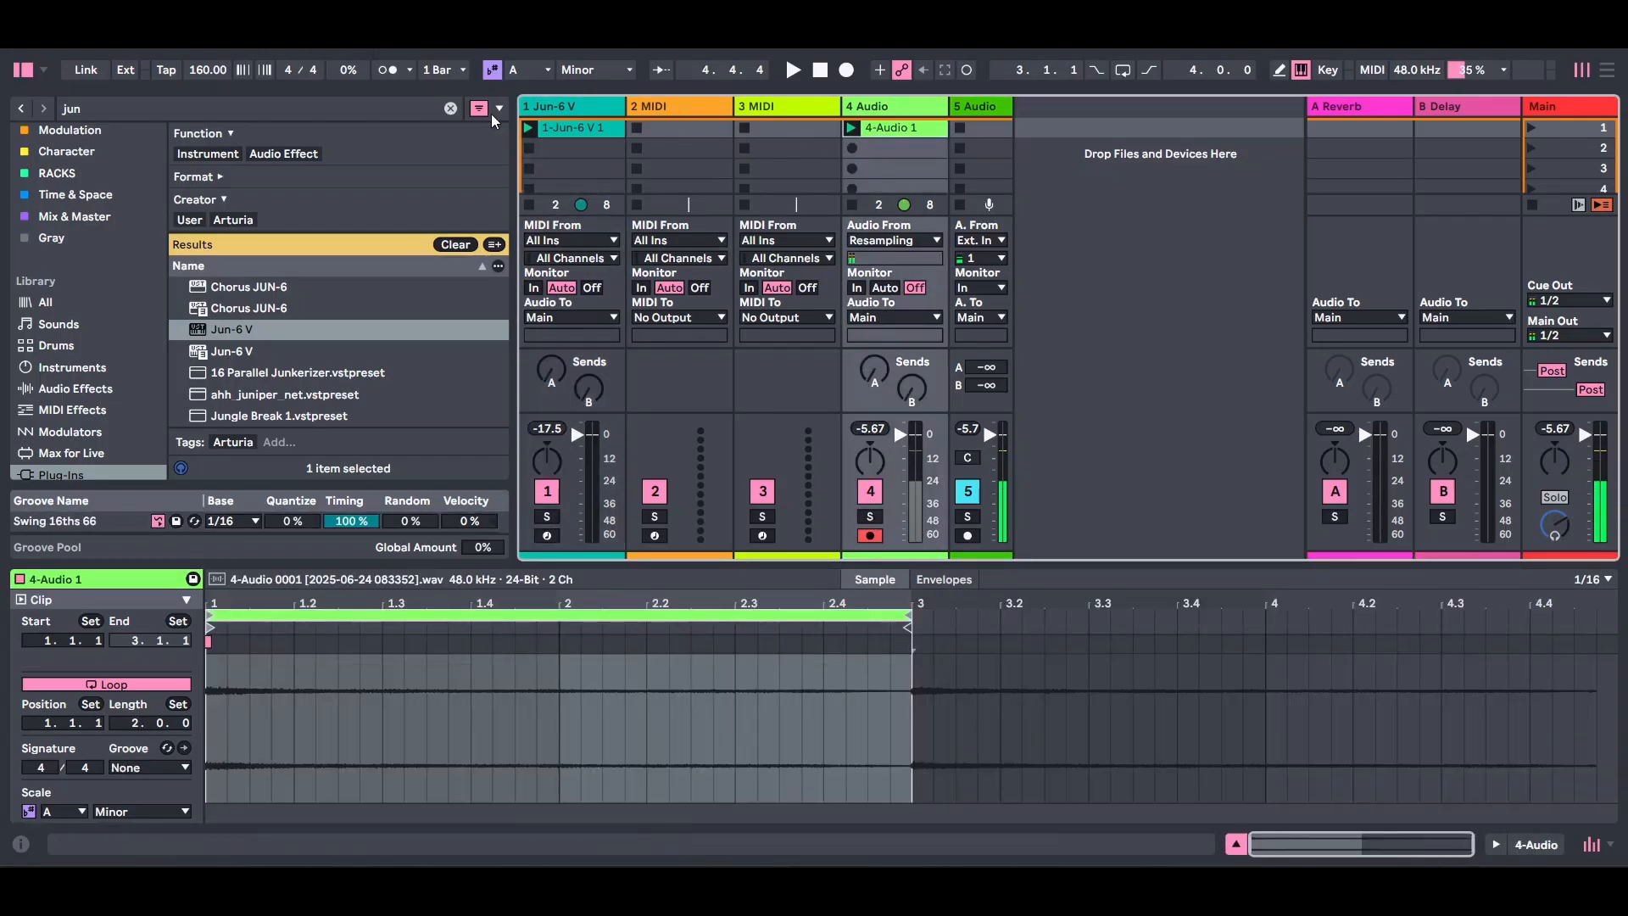
{"action": "left_click", "coordinate": [531, 206]}
{"action": "left_click", "coordinate": [850, 129]}
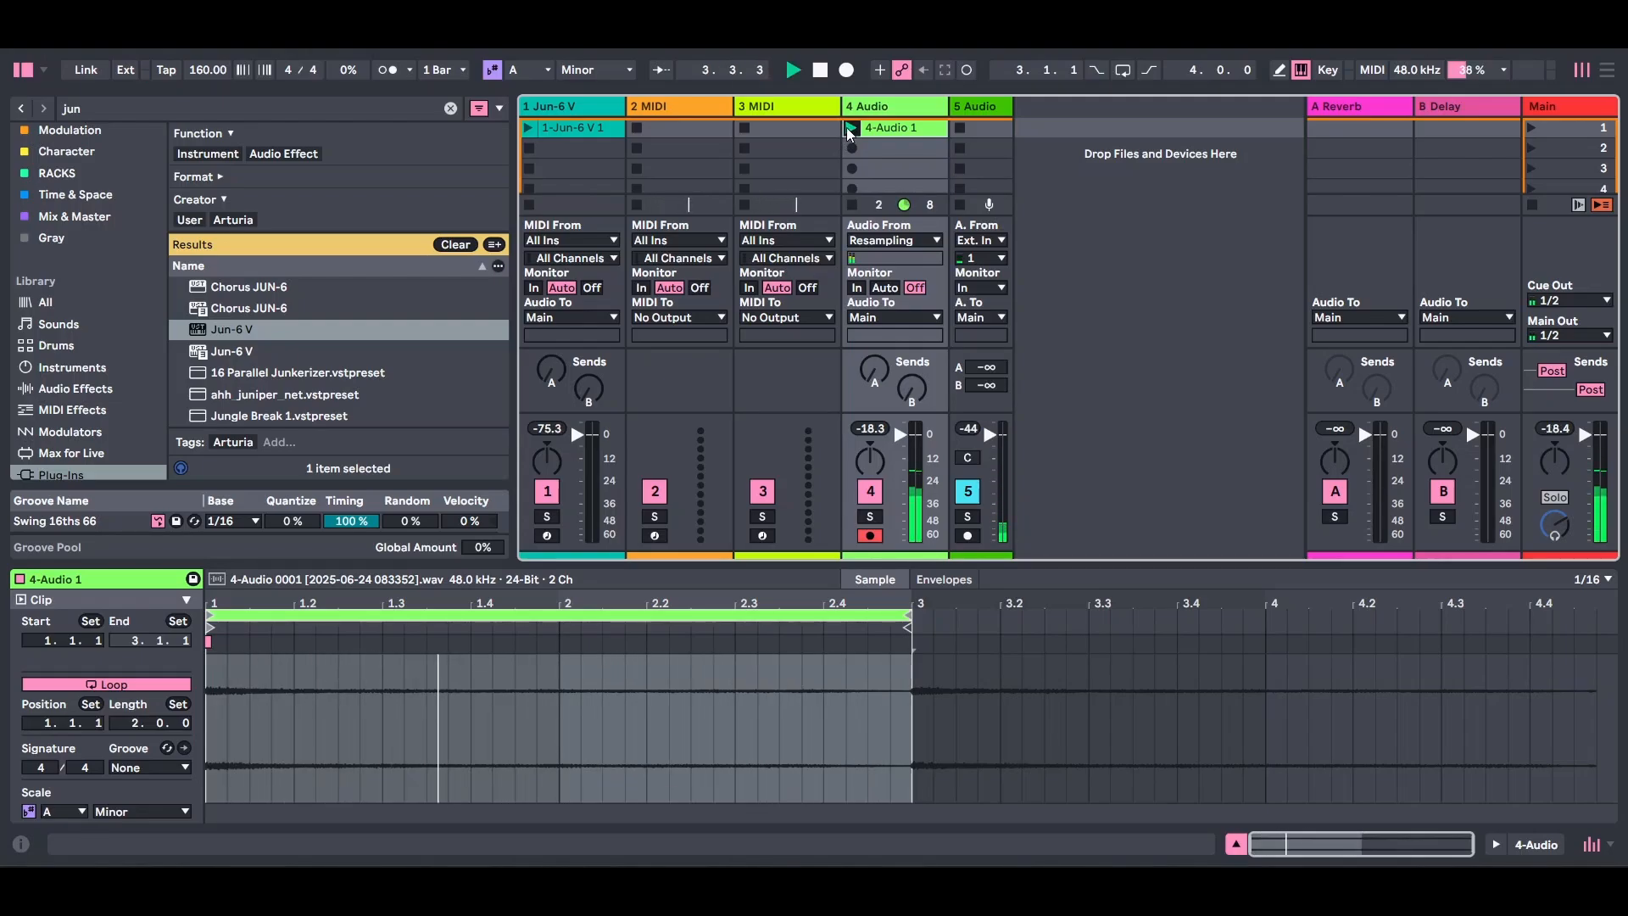
{"action": "key", "text": "space"}
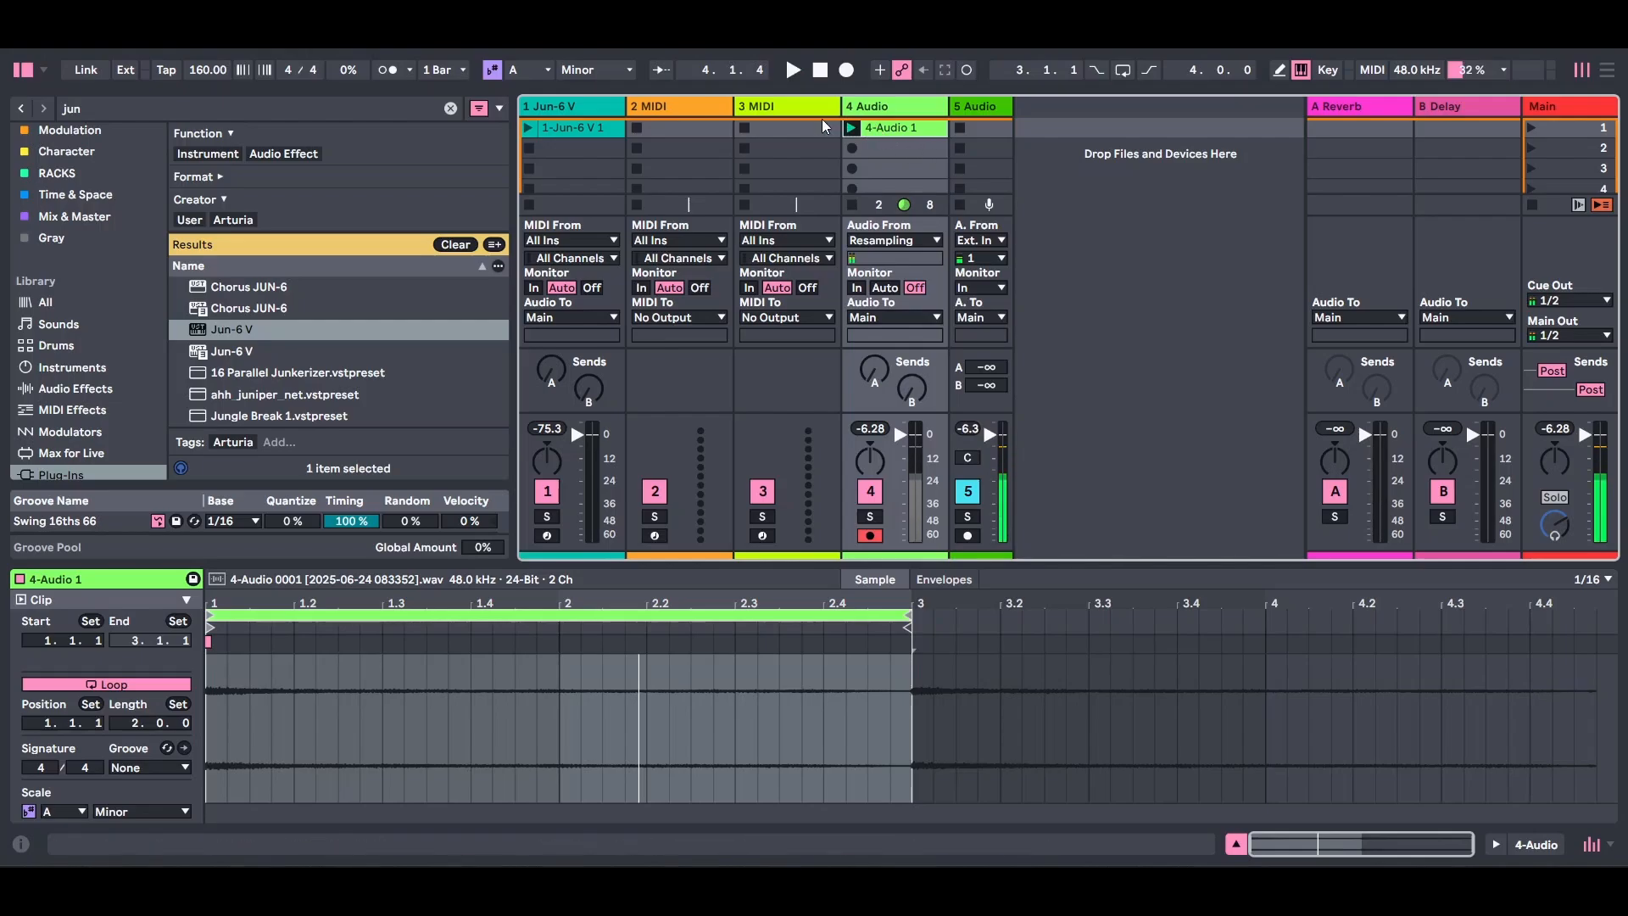
- Load TAL Sampler from the Favorites collection onto the 2 MIDI track and move its window clear of the clips
{"action": "left_click", "coordinate": [678, 107]}
{"action": "scroll", "coordinate": [72, 209], "scroll_direction": "up", "scroll_amount": 2}
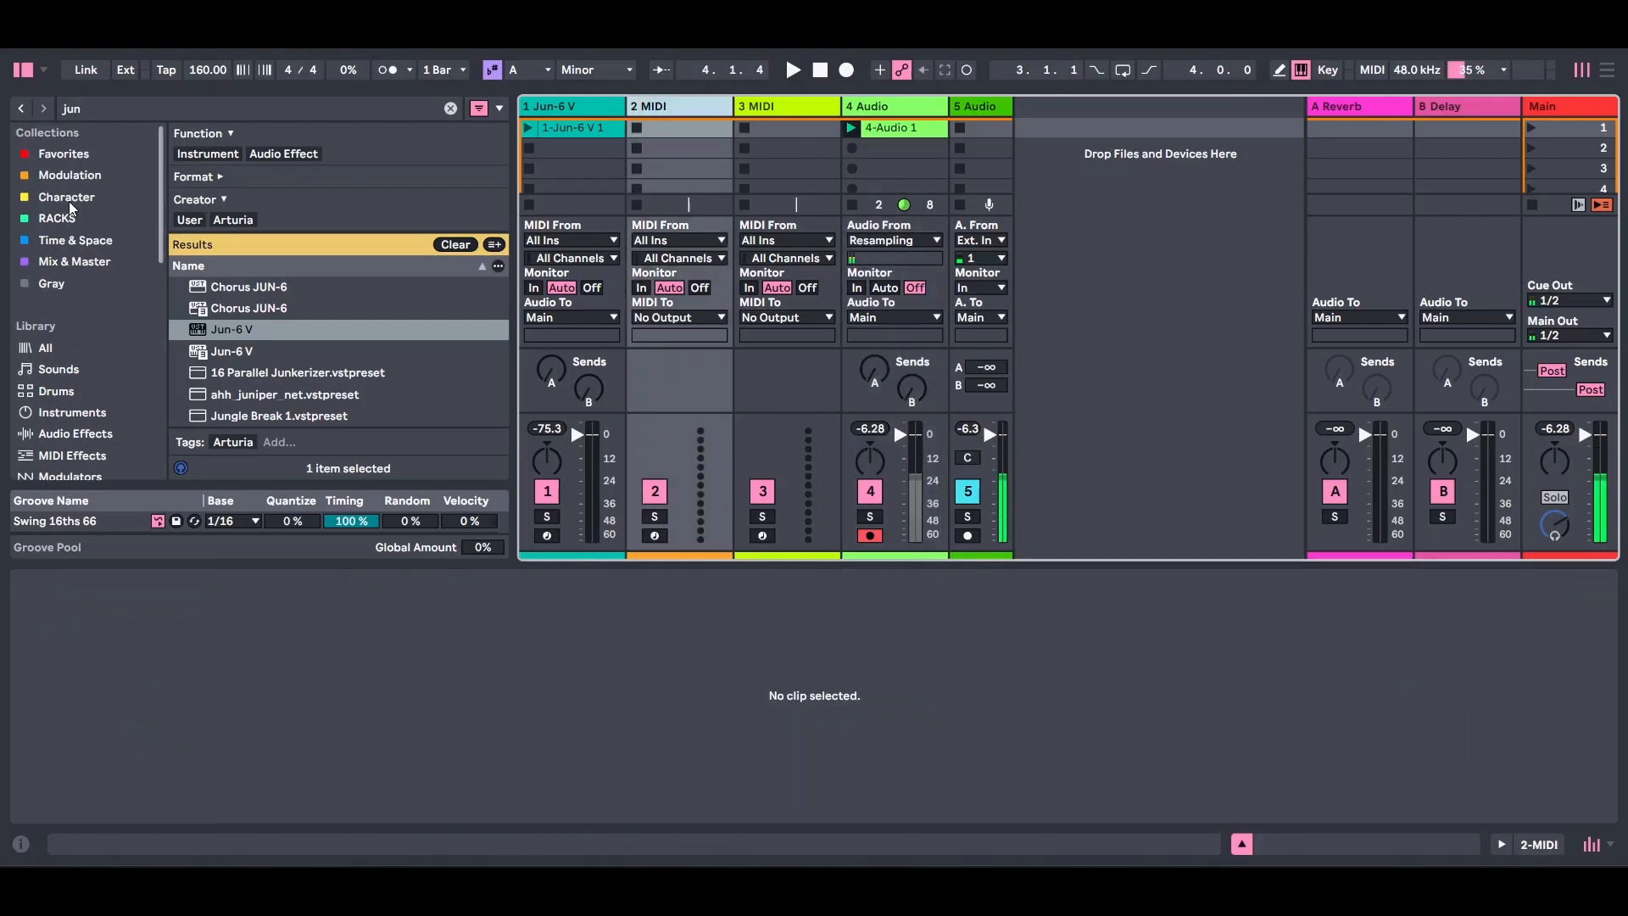
{"action": "left_click", "coordinate": [76, 155]}
{"action": "left_click", "coordinate": [450, 109]}
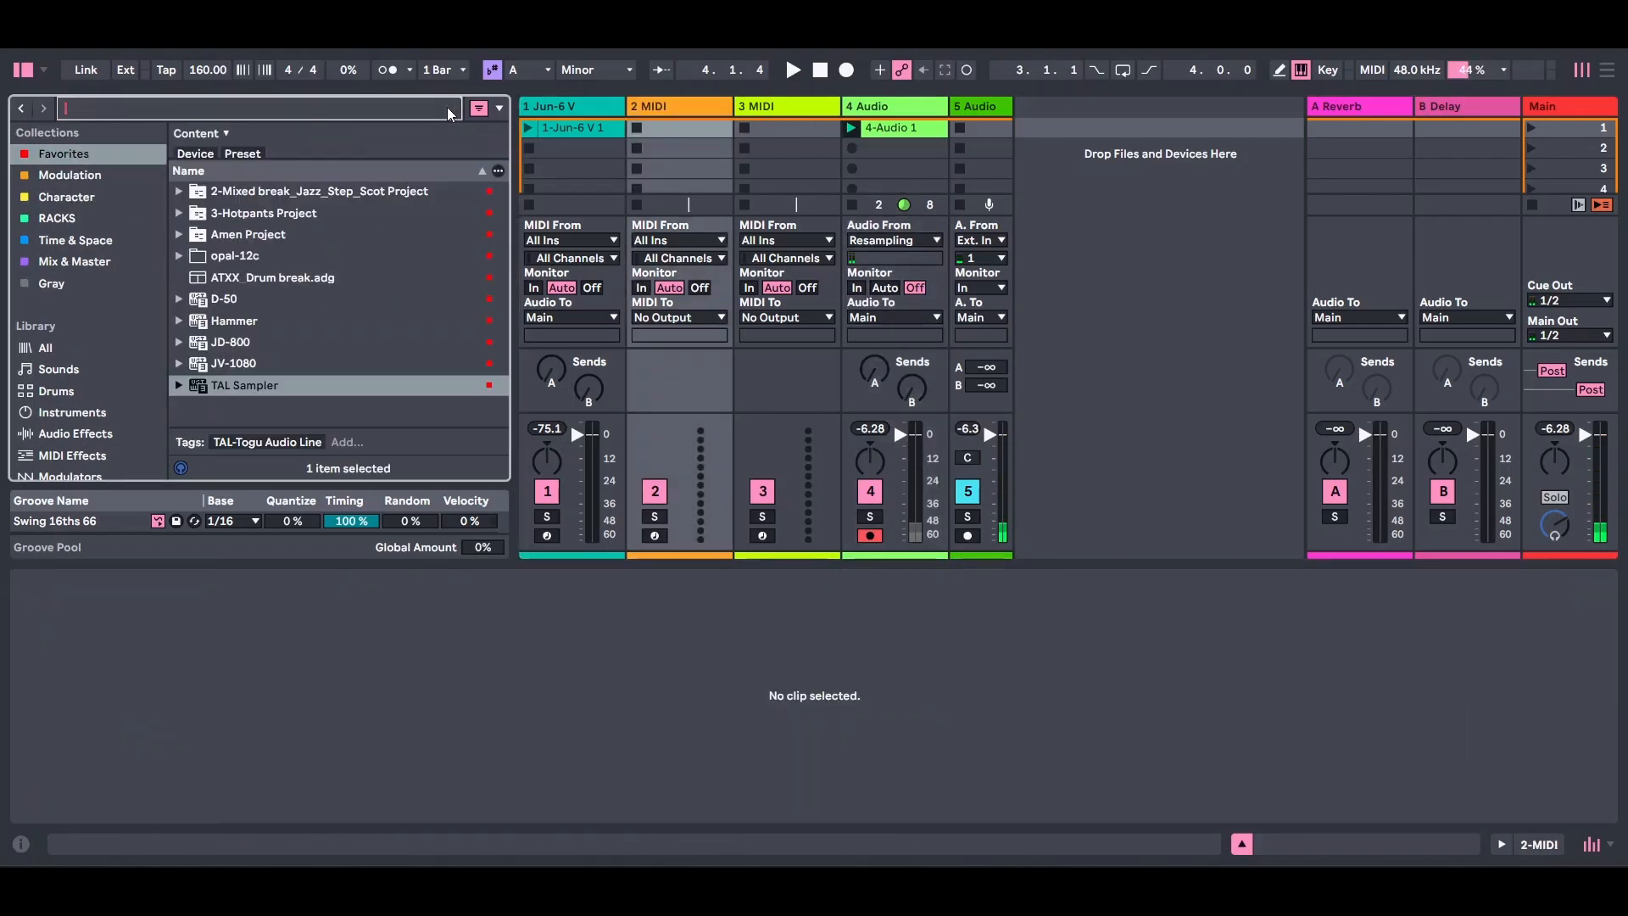
{"action": "left_click", "coordinate": [328, 386]}
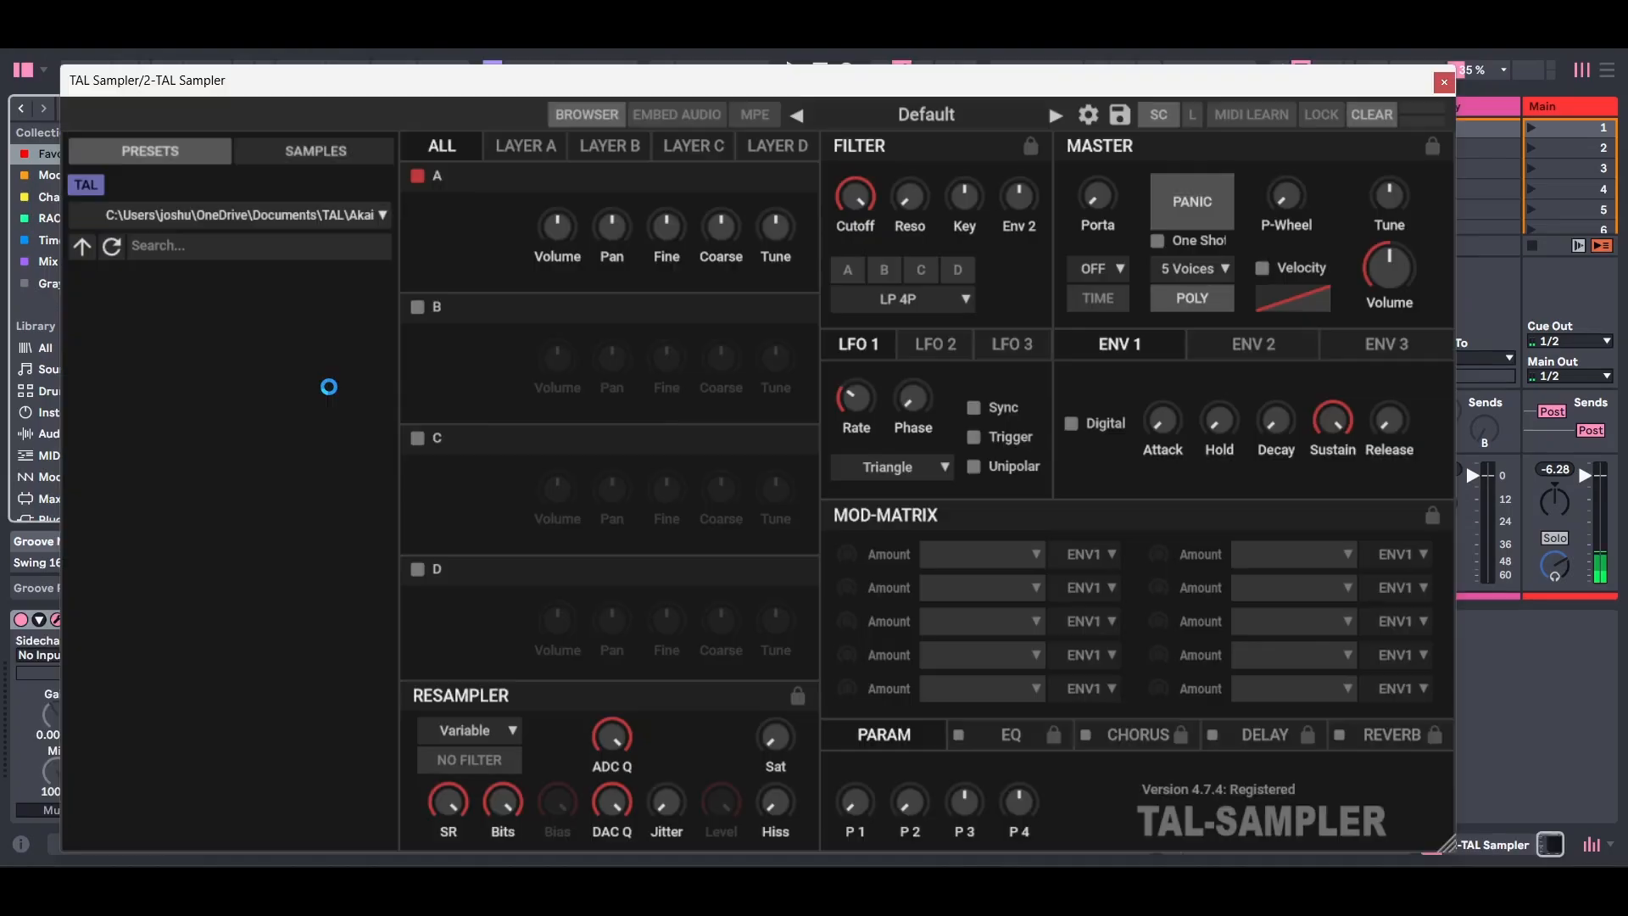
{"action": "left_click_drag", "start_coordinate": [667, 87], "coordinate": [699, 294]}
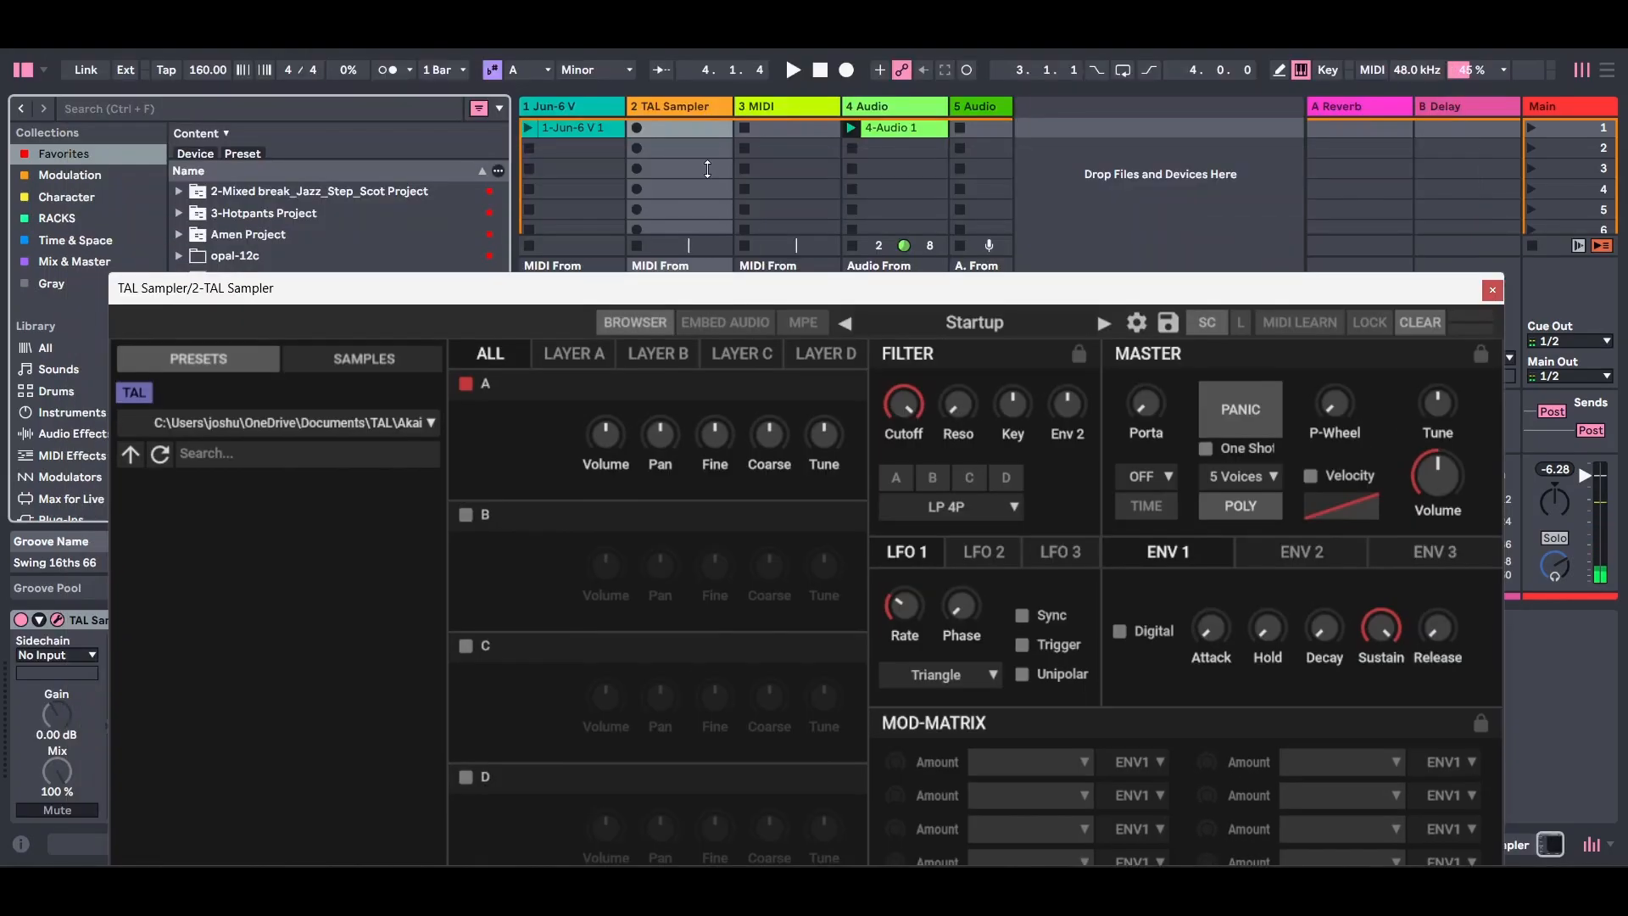
- Crop the 4-Audio 1 clip and load it as the sample in TAL Sampler's Layer A
{"action": "right_click", "coordinate": [915, 131]}
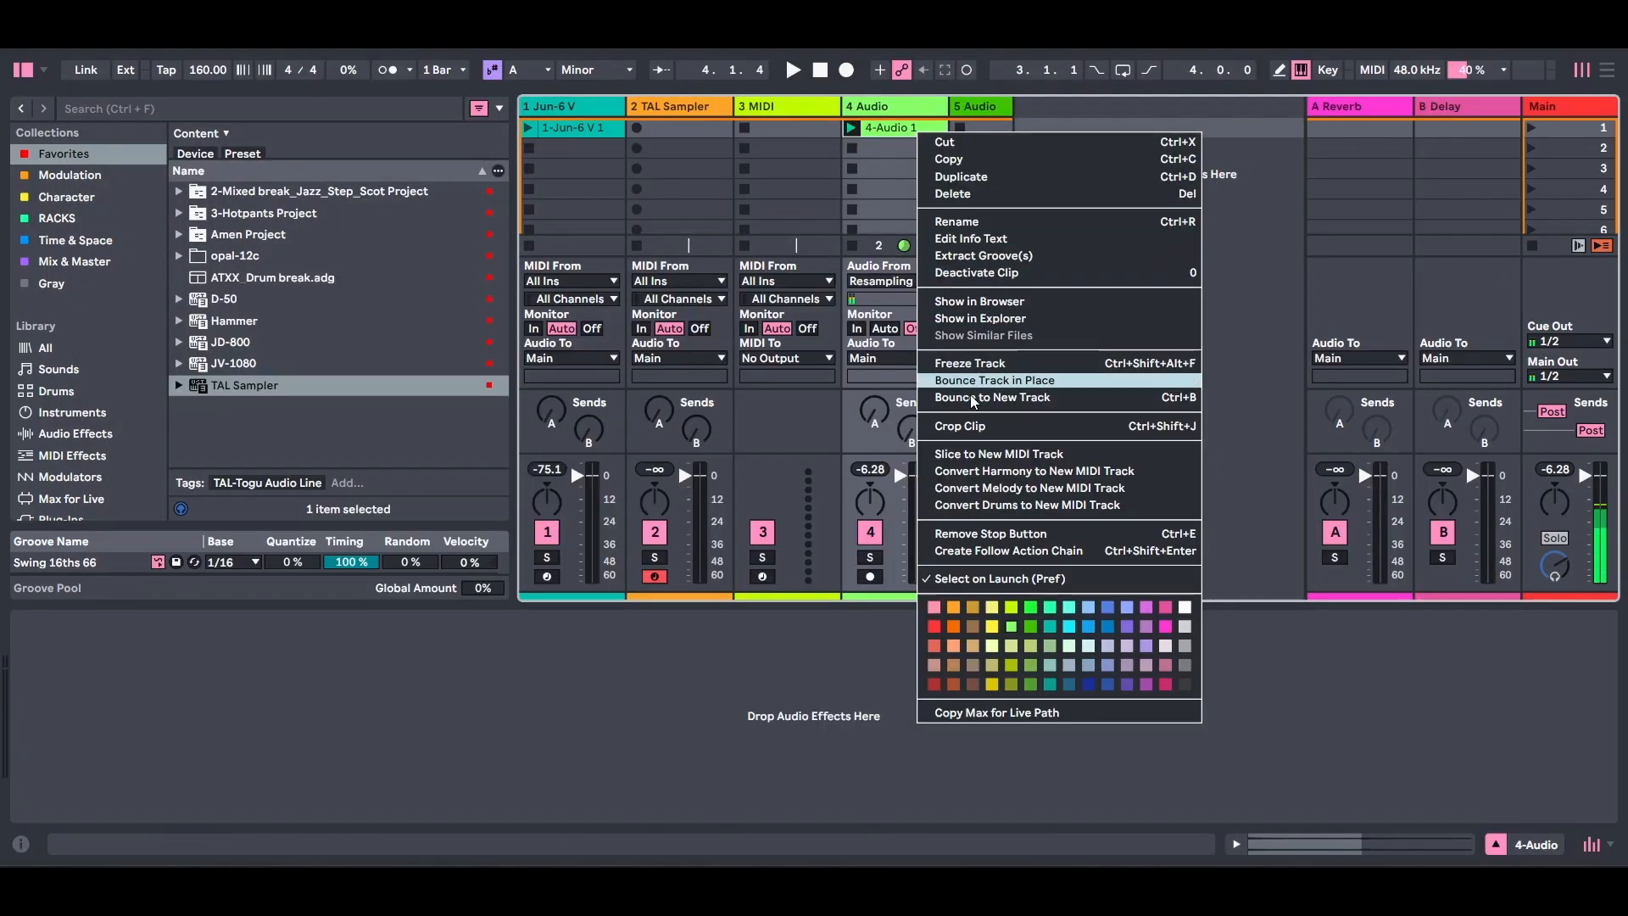
{"action": "left_click", "coordinate": [978, 426]}
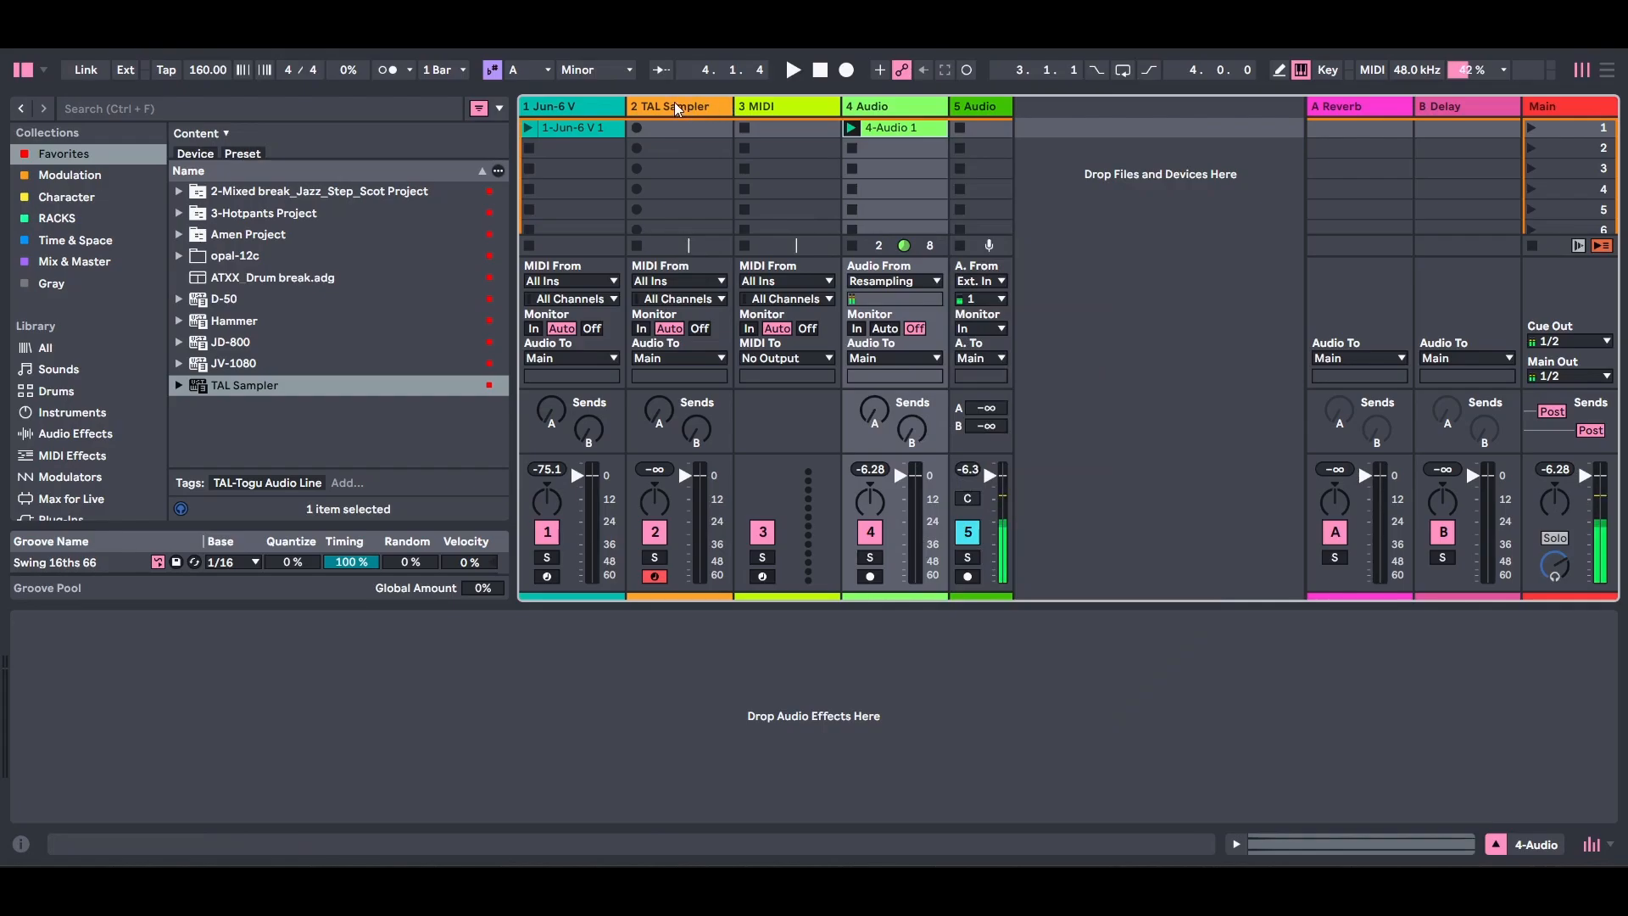
{"action": "left_click", "coordinate": [696, 107]}
{"action": "left_click_drag", "start_coordinate": [942, 93], "coordinate": [965, 241]}
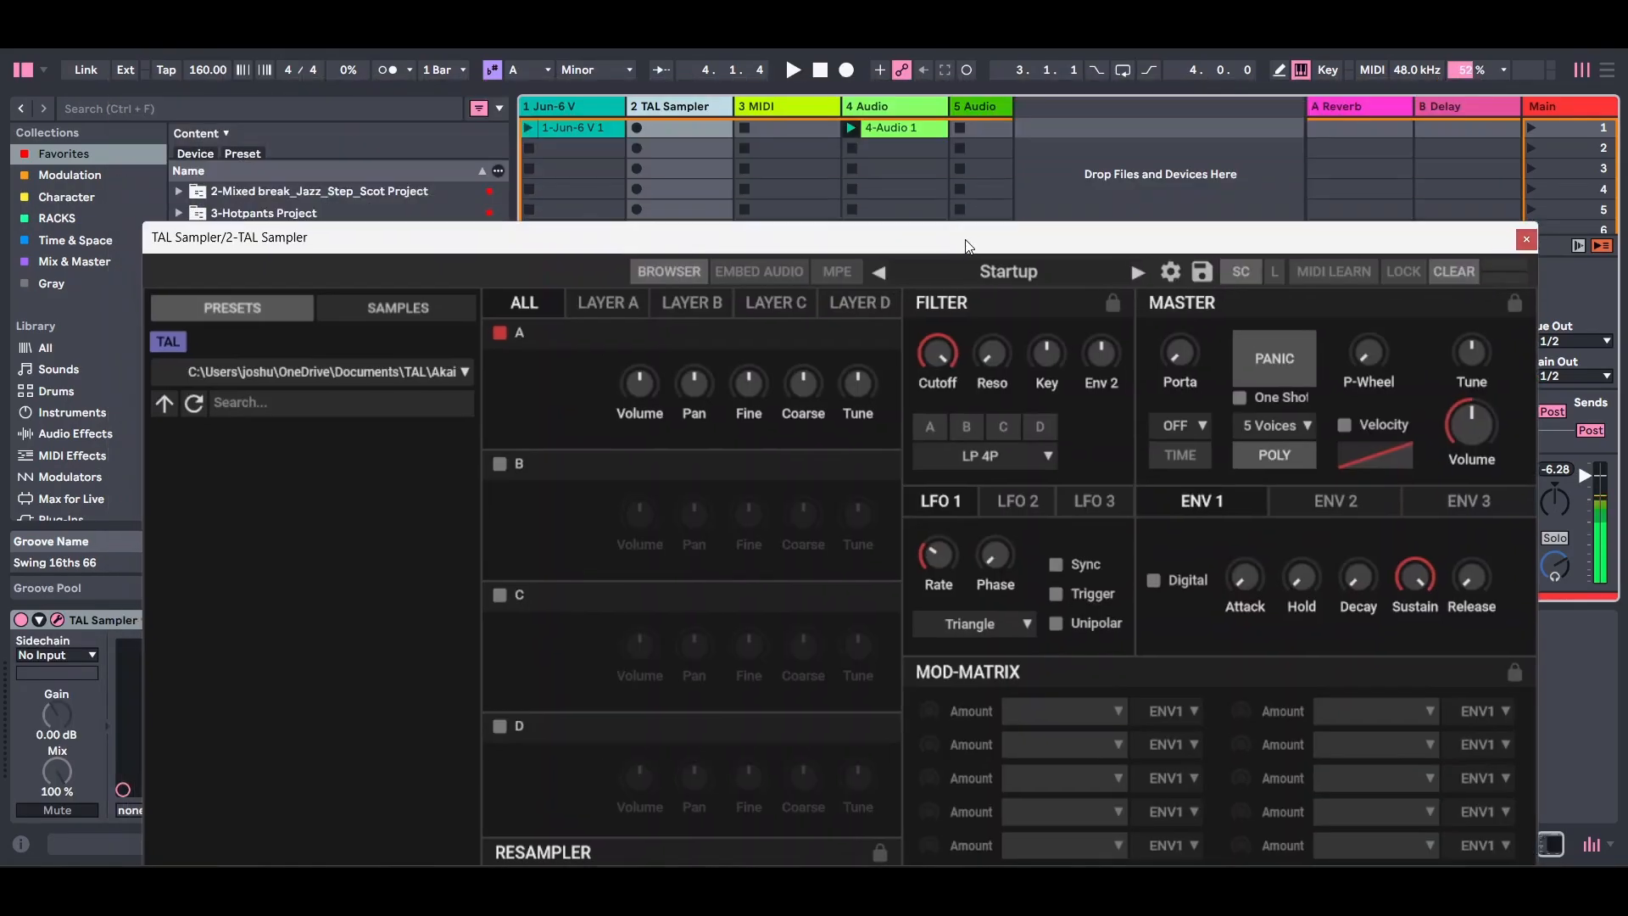
{"action": "left_click", "coordinate": [616, 305]}
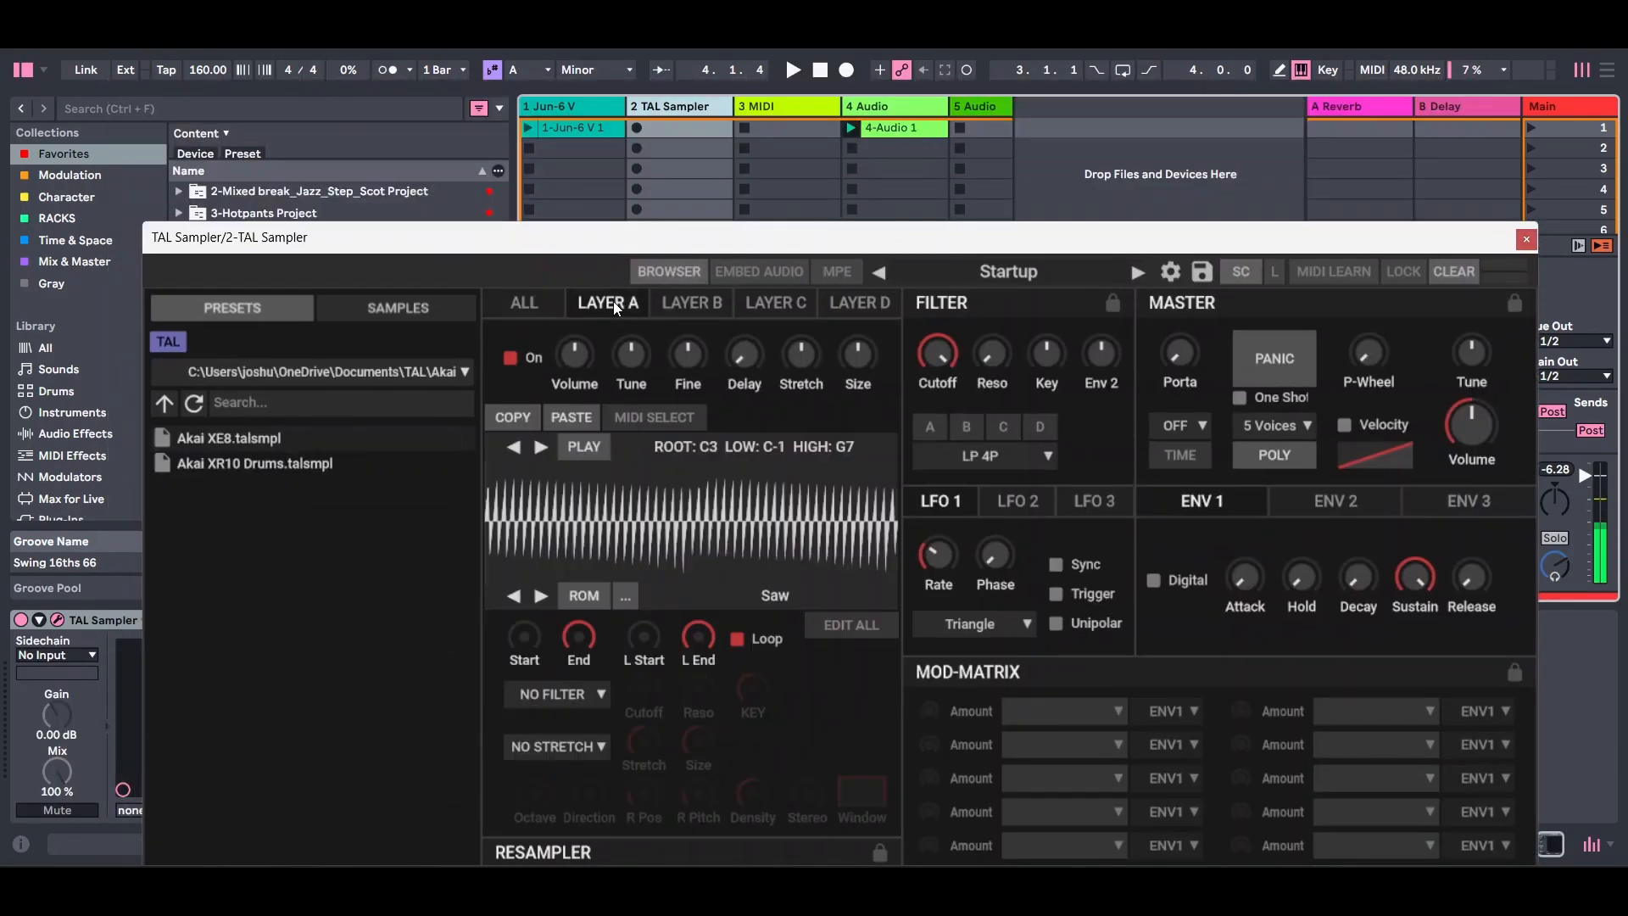
{"action": "left_click_drag", "start_coordinate": [903, 129], "coordinate": [635, 520]}
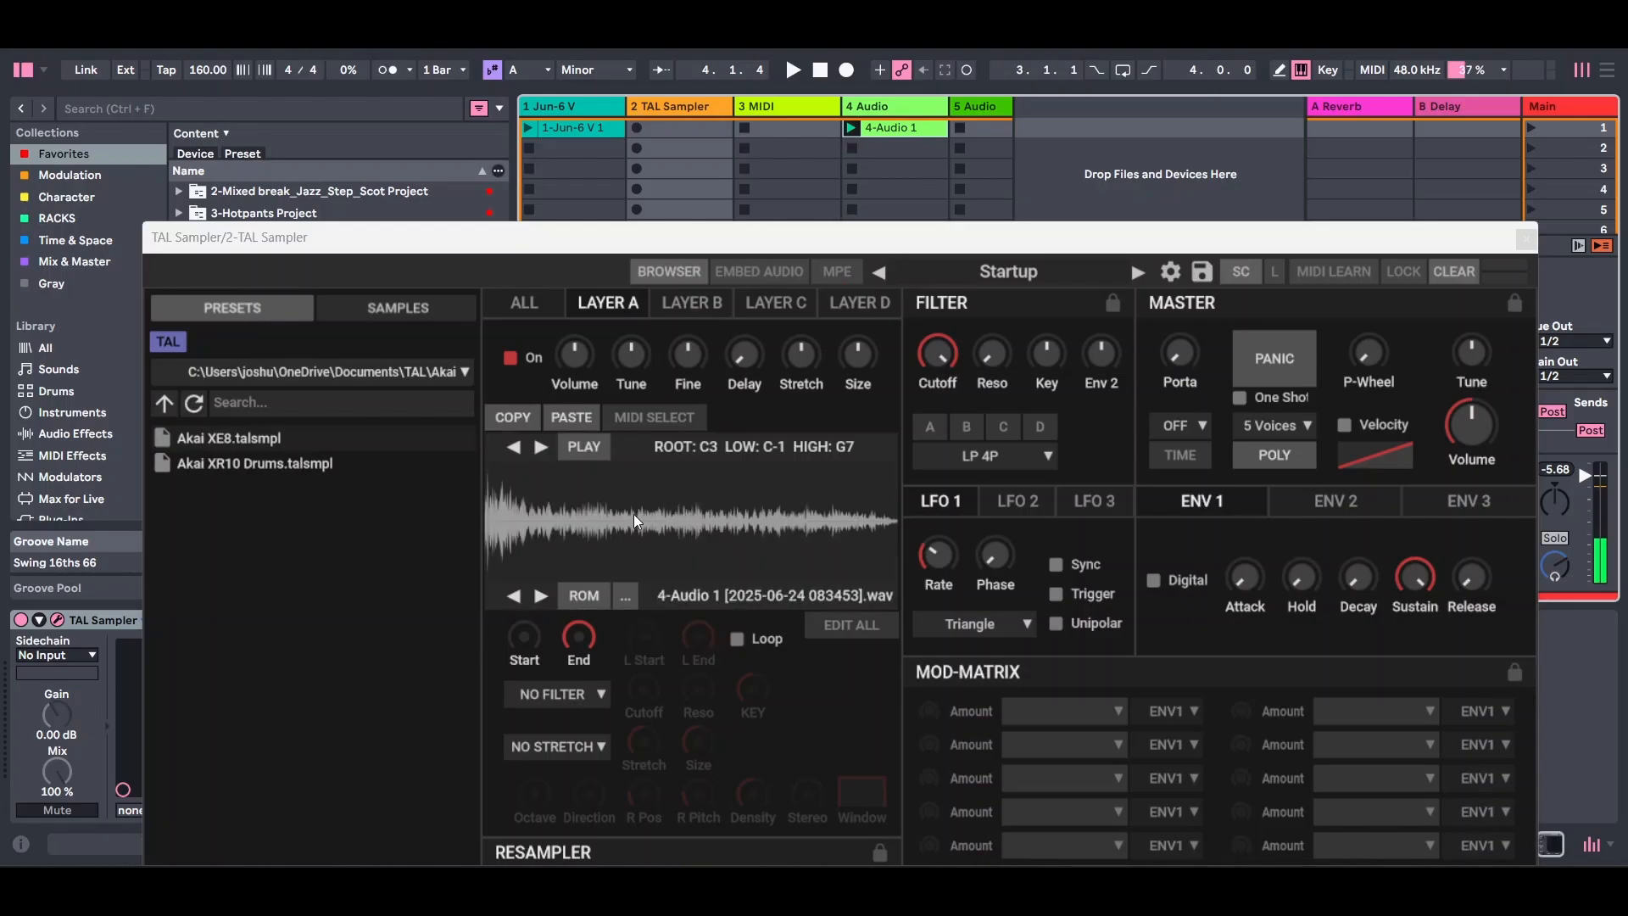
- Set the loaded sample's root key to A2 and return to the Layer A view
{"action": "left_click", "coordinate": [703, 455]}
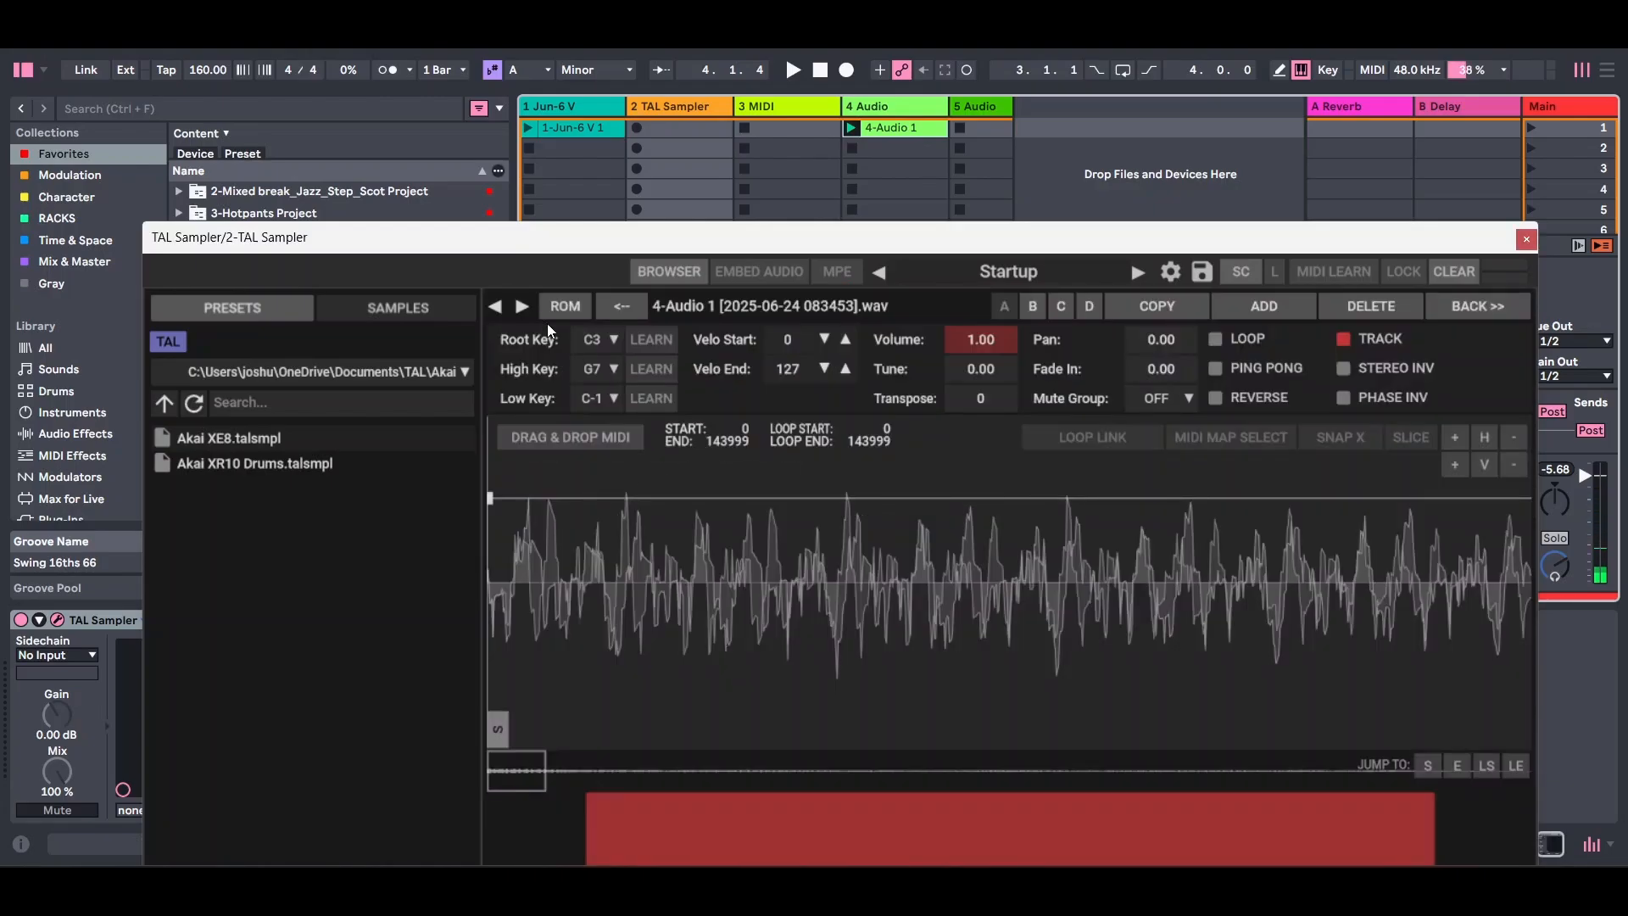
{"action": "left_click", "coordinate": [604, 343]}
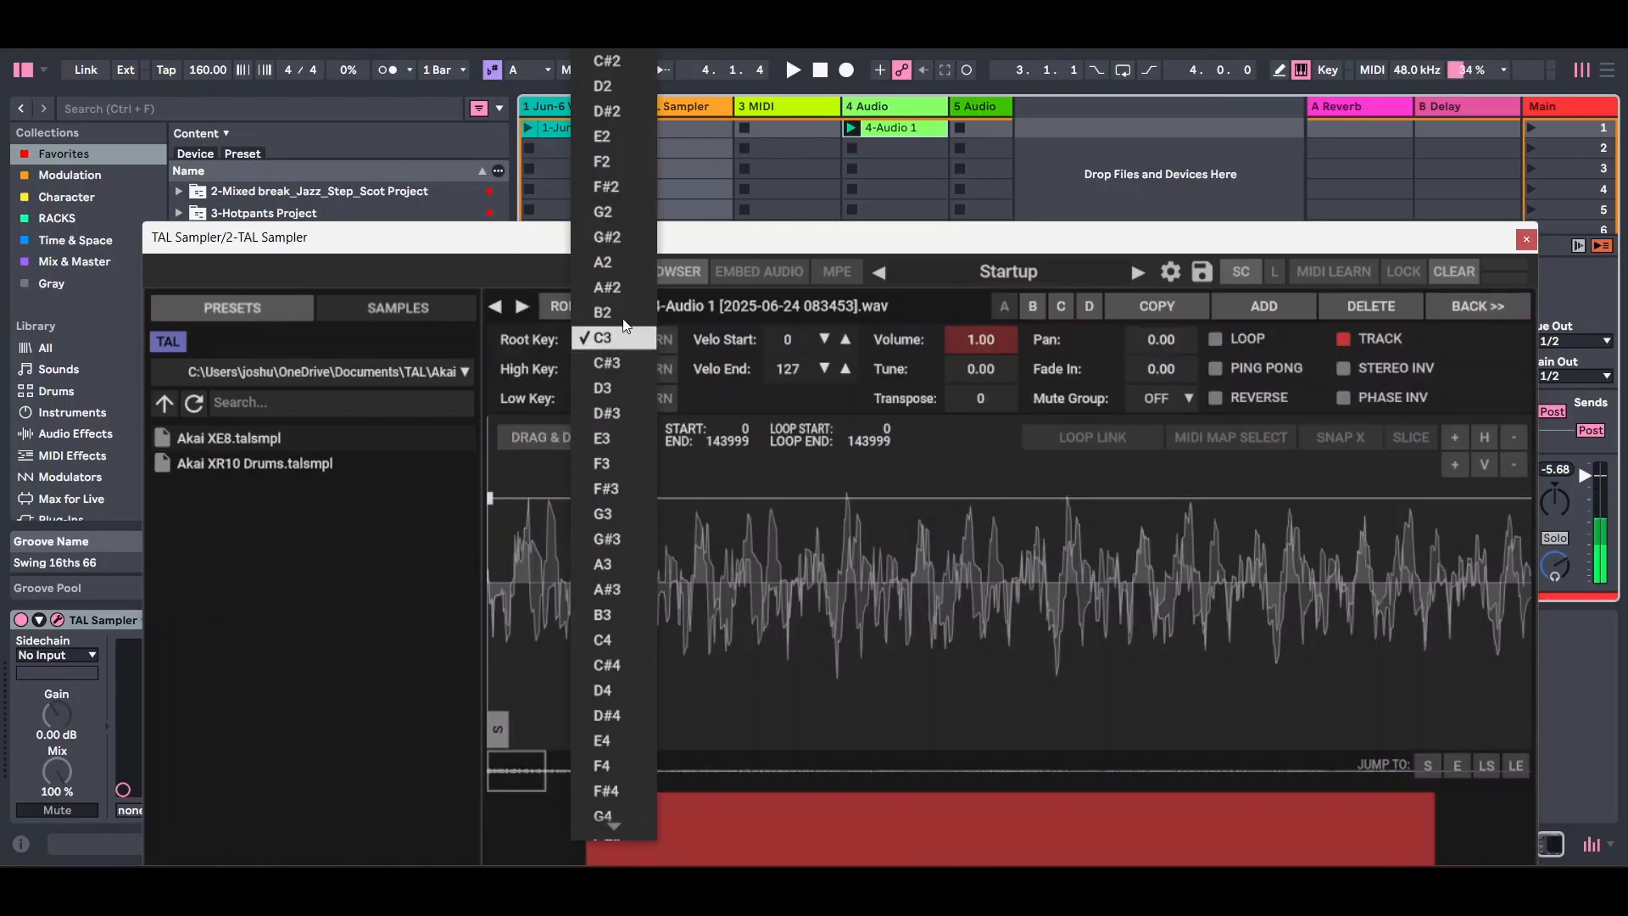
{"action": "left_click", "coordinate": [631, 270]}
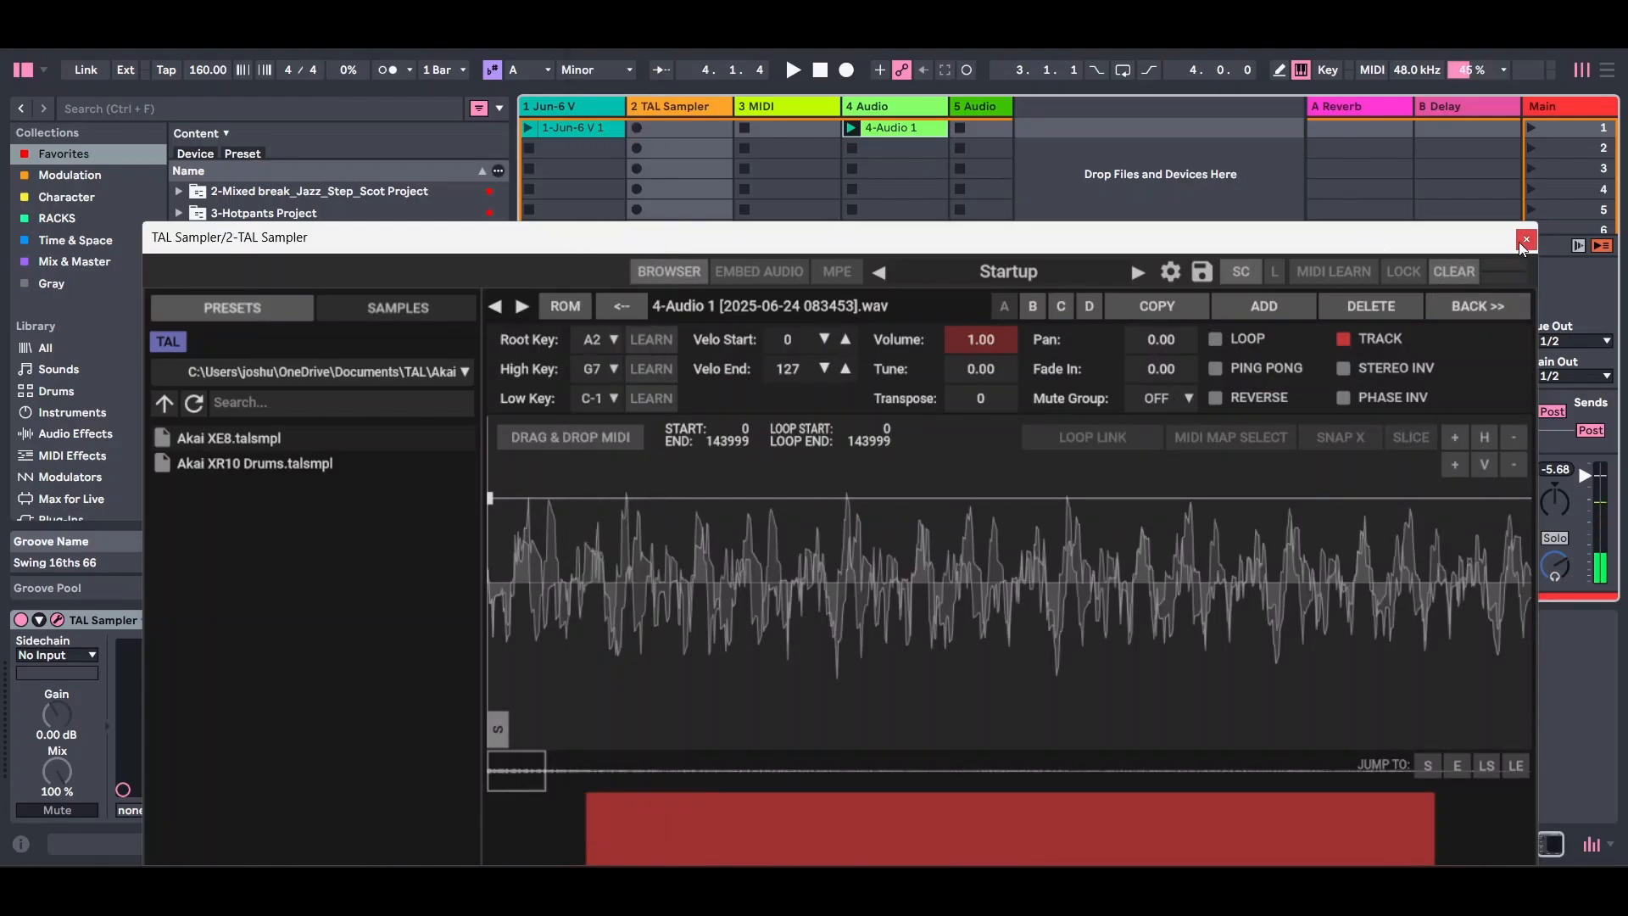
{"action": "left_click", "coordinate": [1483, 307]}
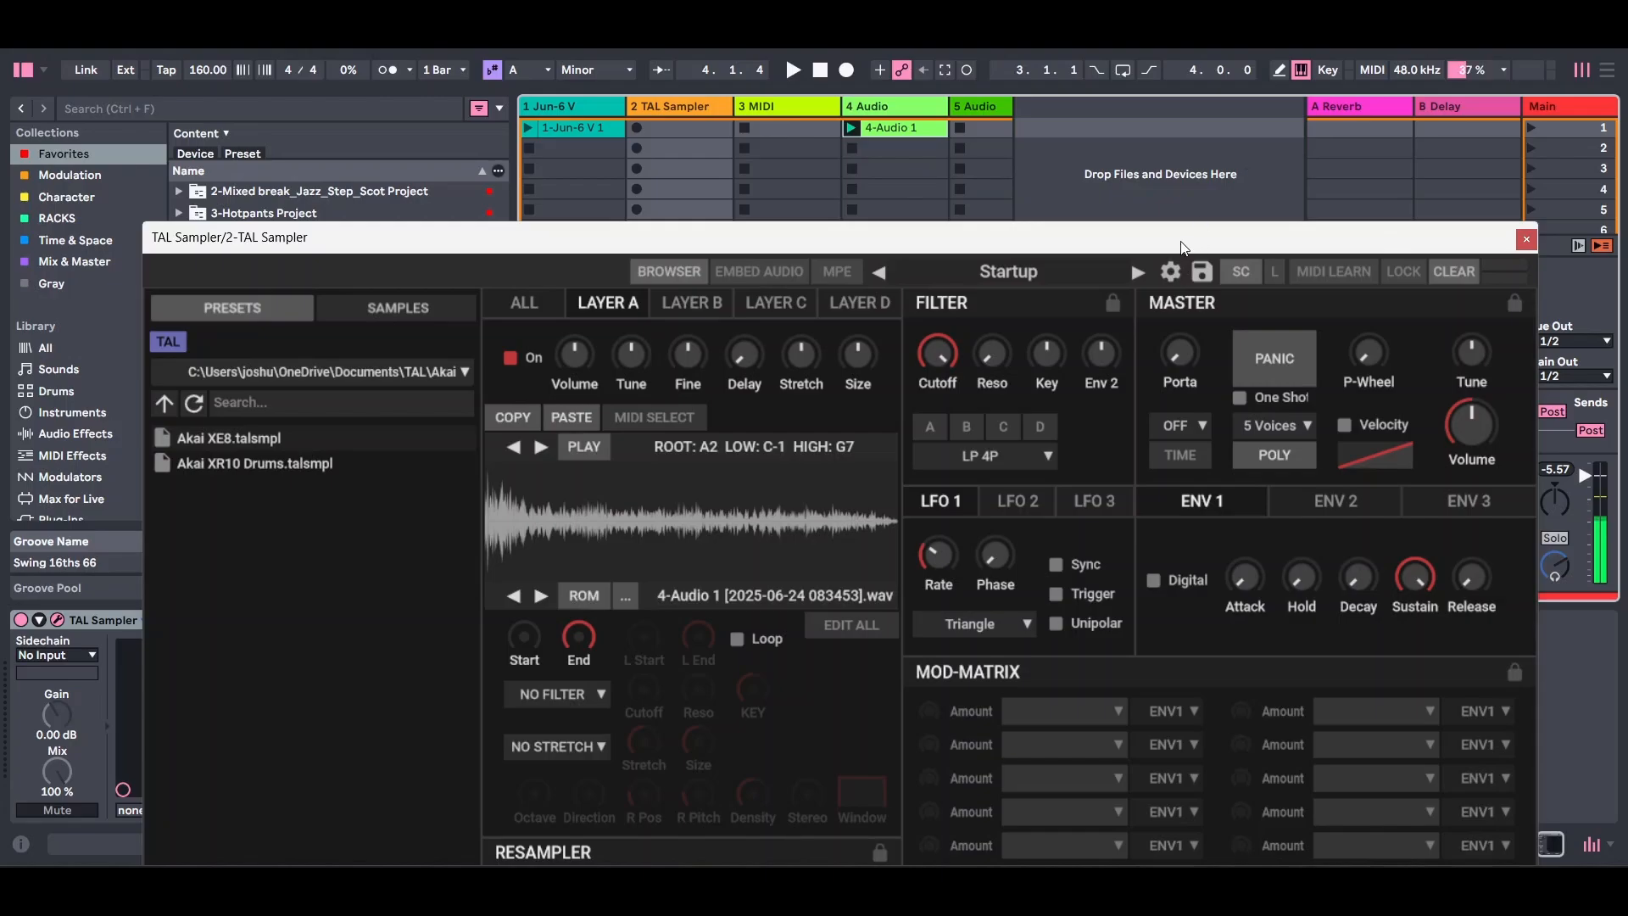
- Set the resampler model to AM6070, lower its sample rate and DAC Q, and raise its saturation
{"action": "left_click_drag", "start_coordinate": [1187, 248], "coordinate": [1239, 47]}
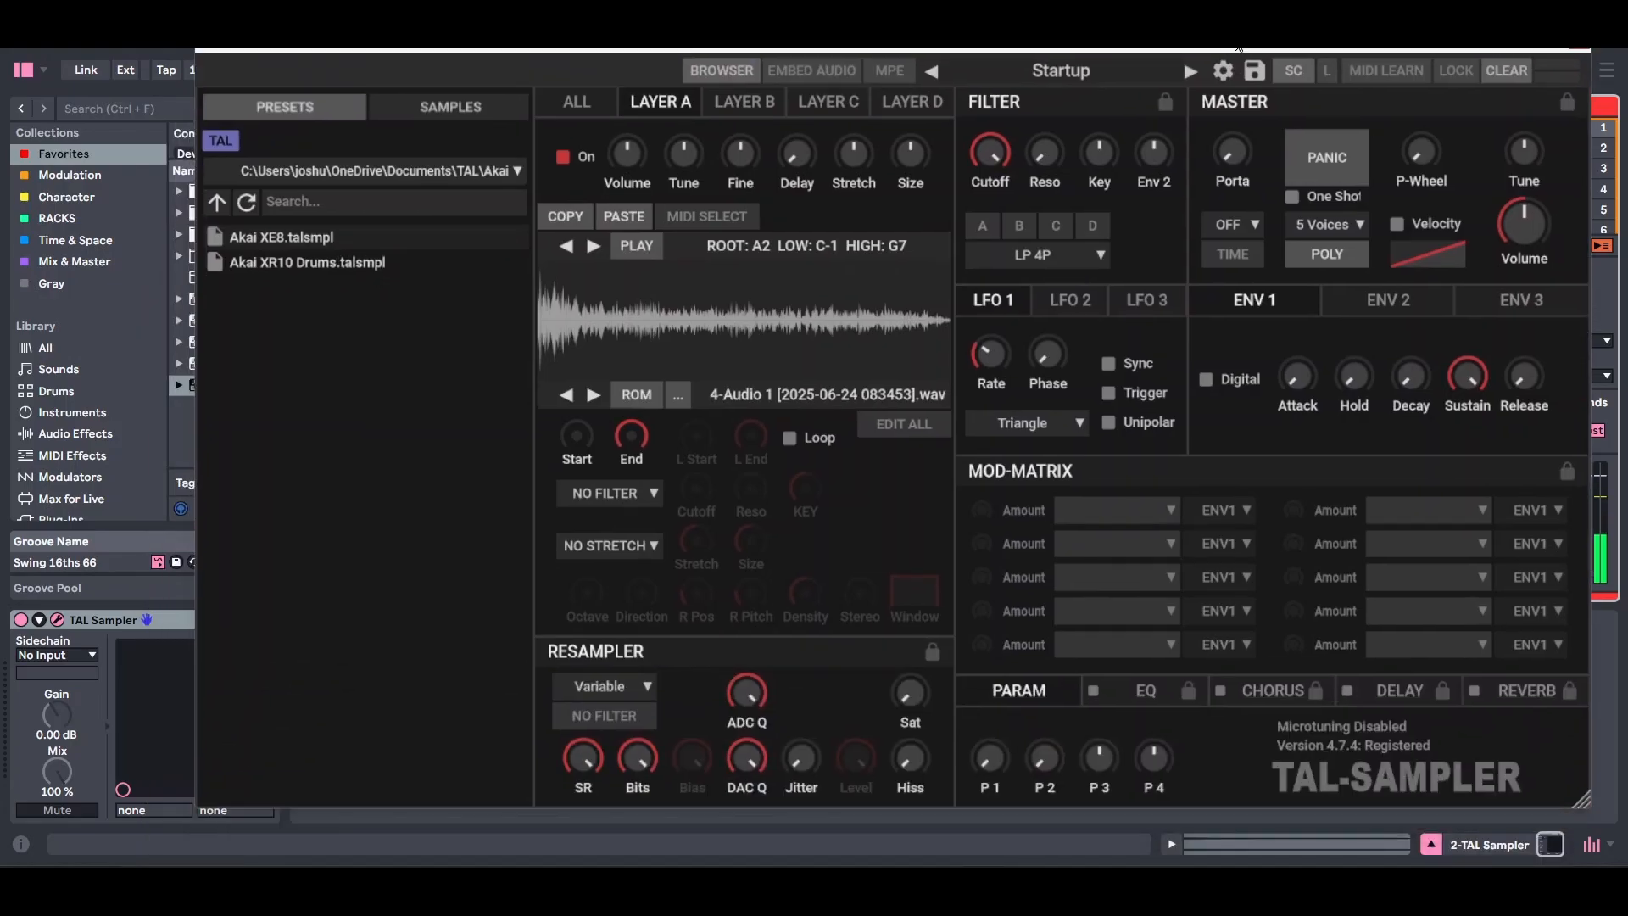
{"action": "left_click", "coordinate": [579, 694]}
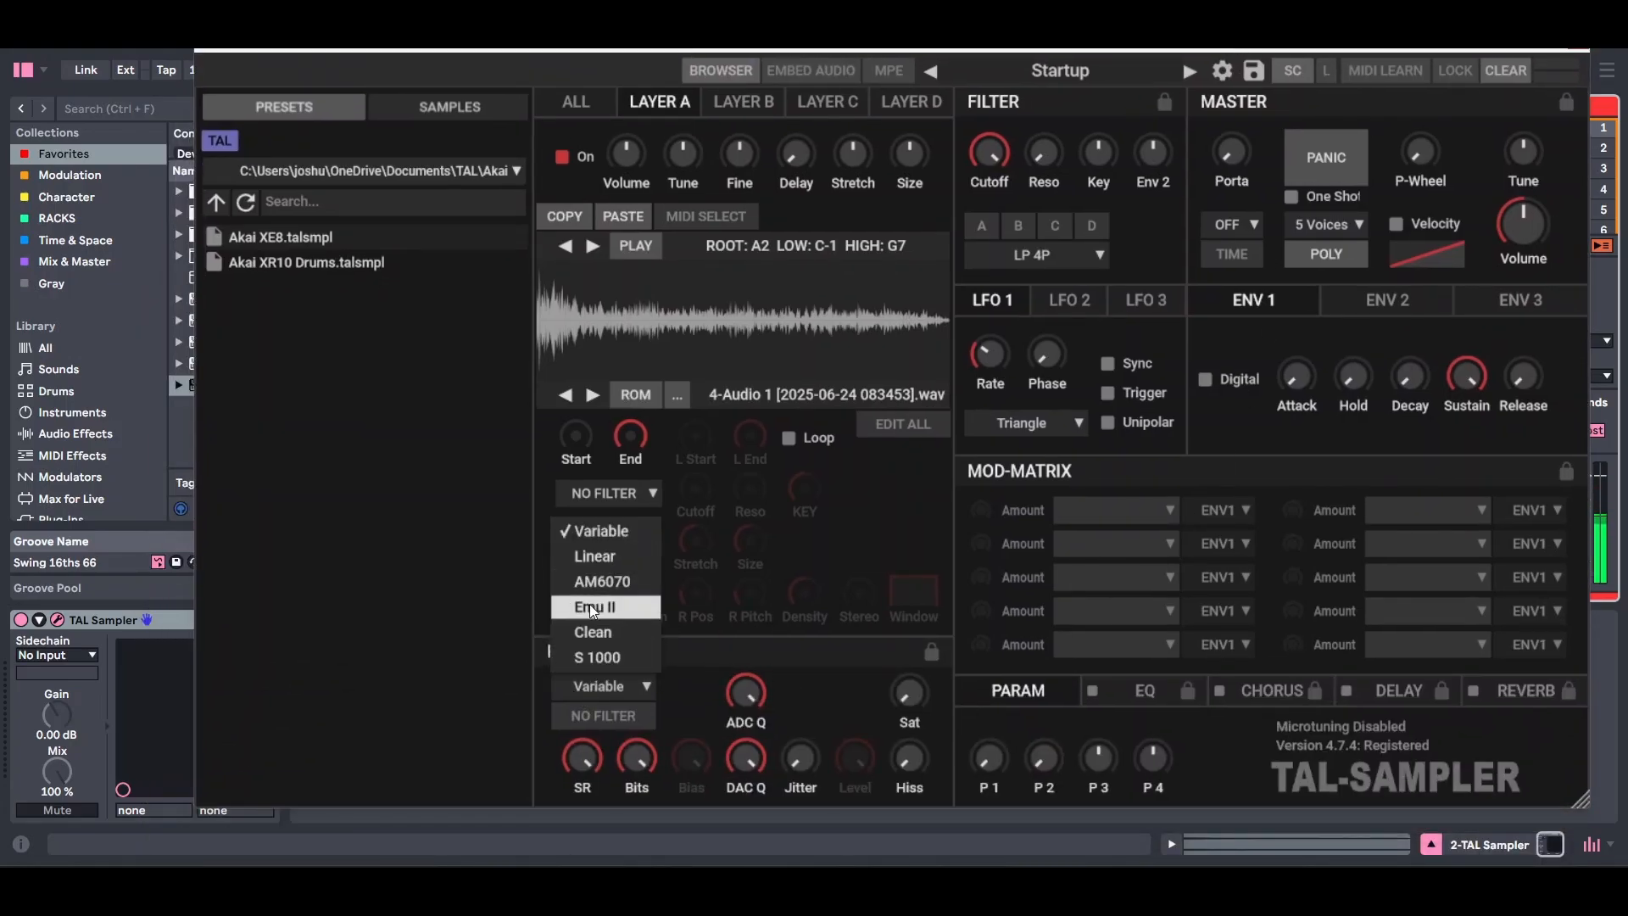
{"action": "left_click", "coordinate": [616, 585]}
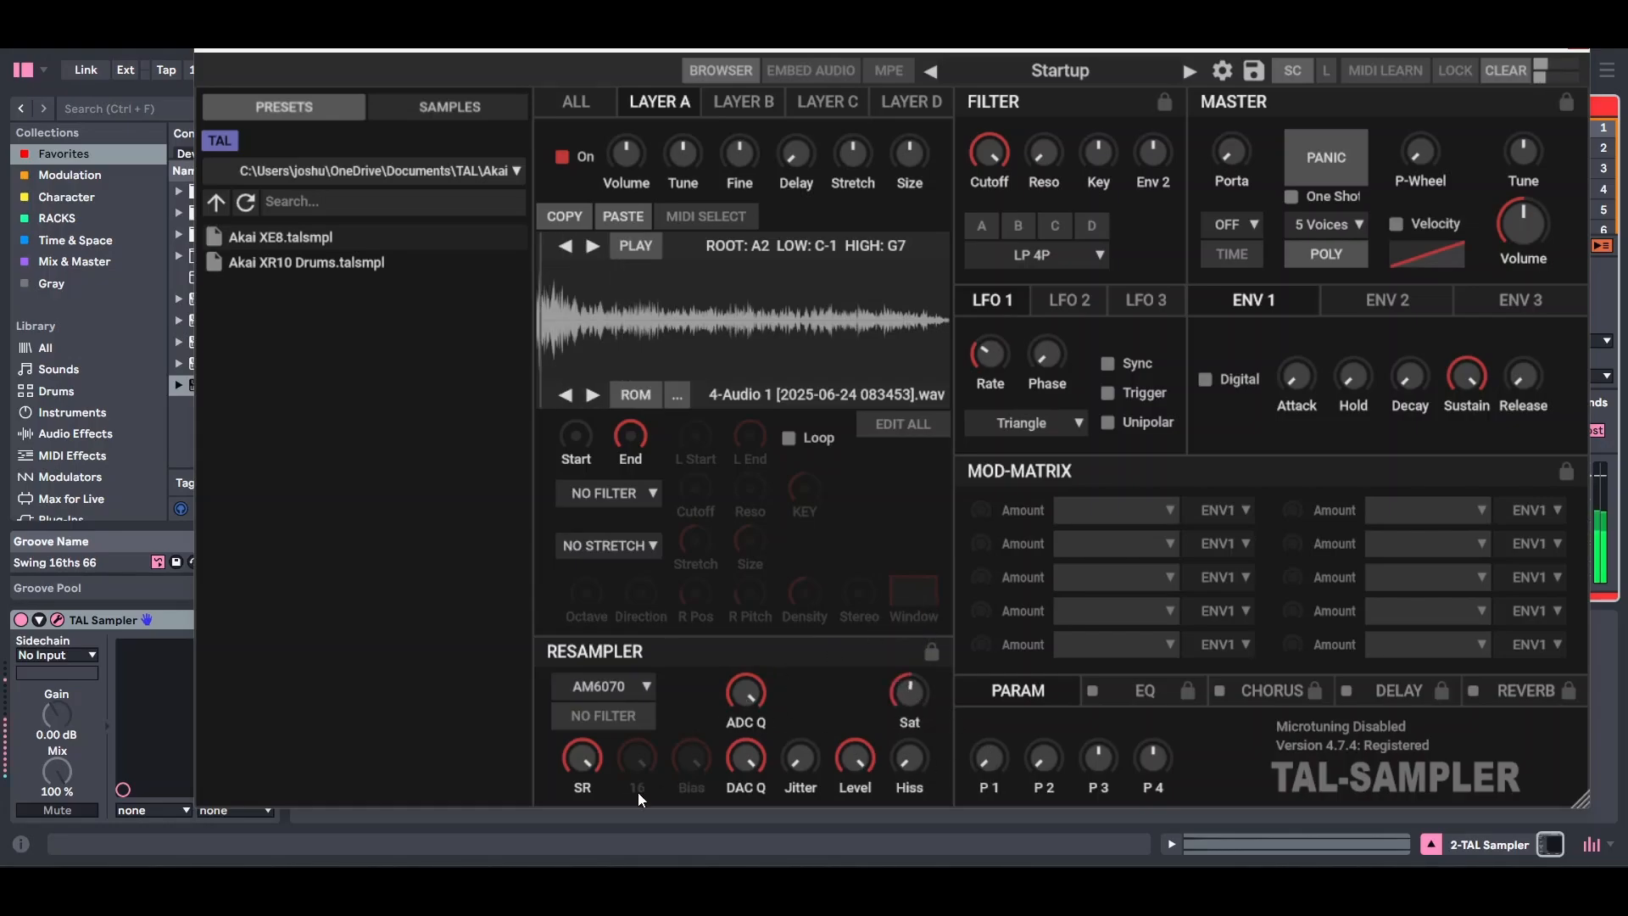
{"action": "left_click_drag", "start_coordinate": [587, 762], "coordinate": [586, 835]}
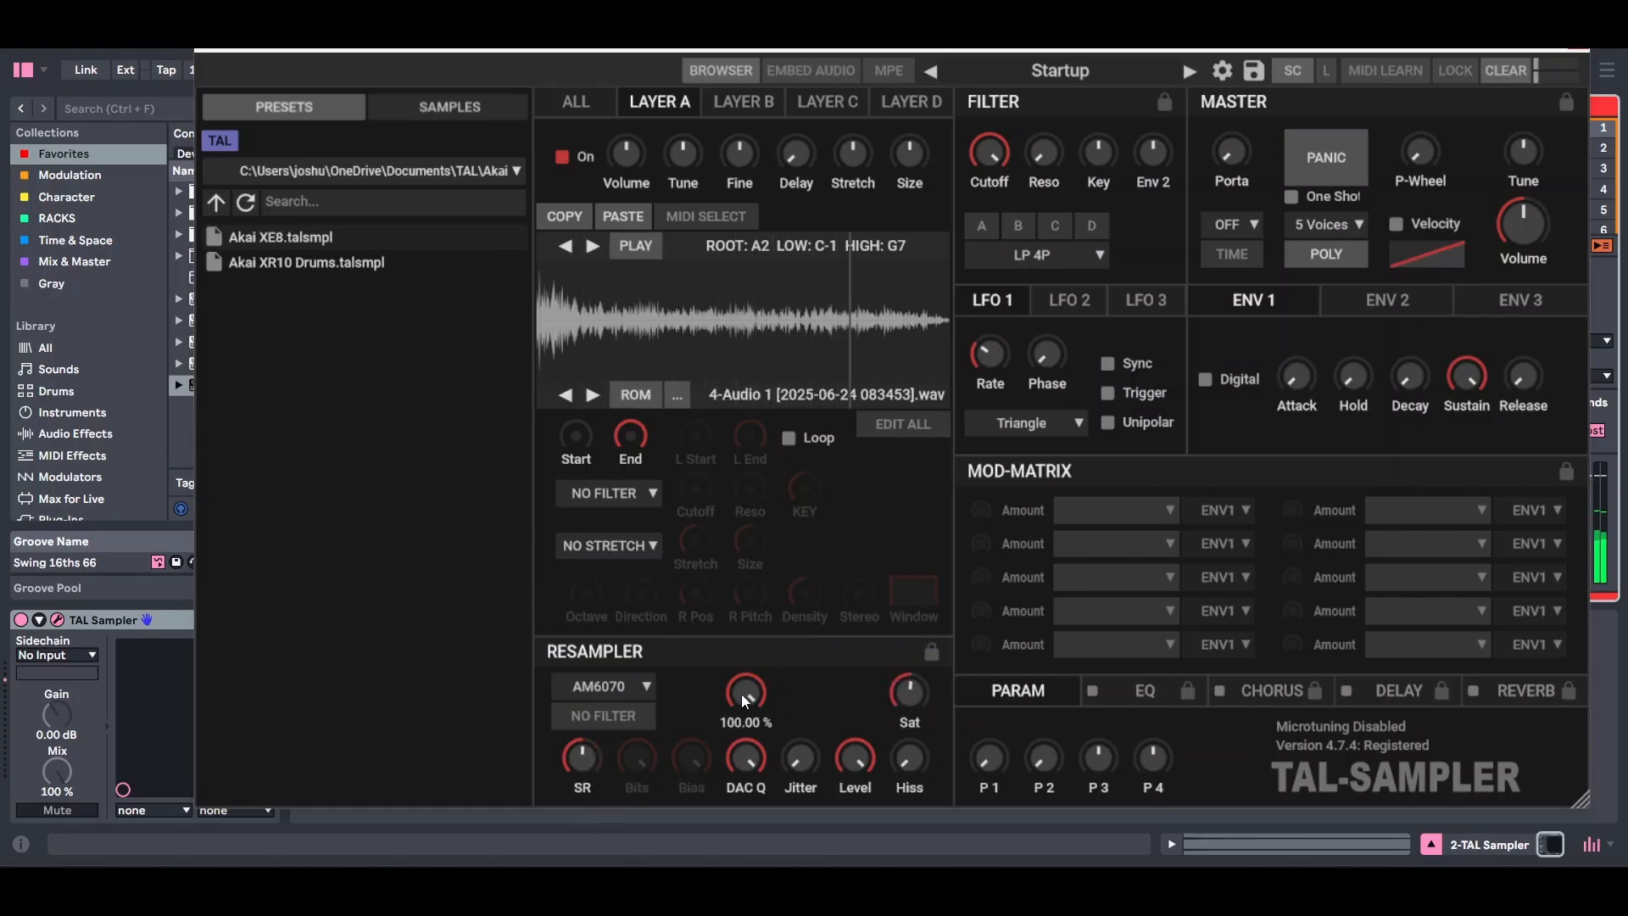
{"action": "left_click_drag", "start_coordinate": [740, 754], "coordinate": [753, 853]}
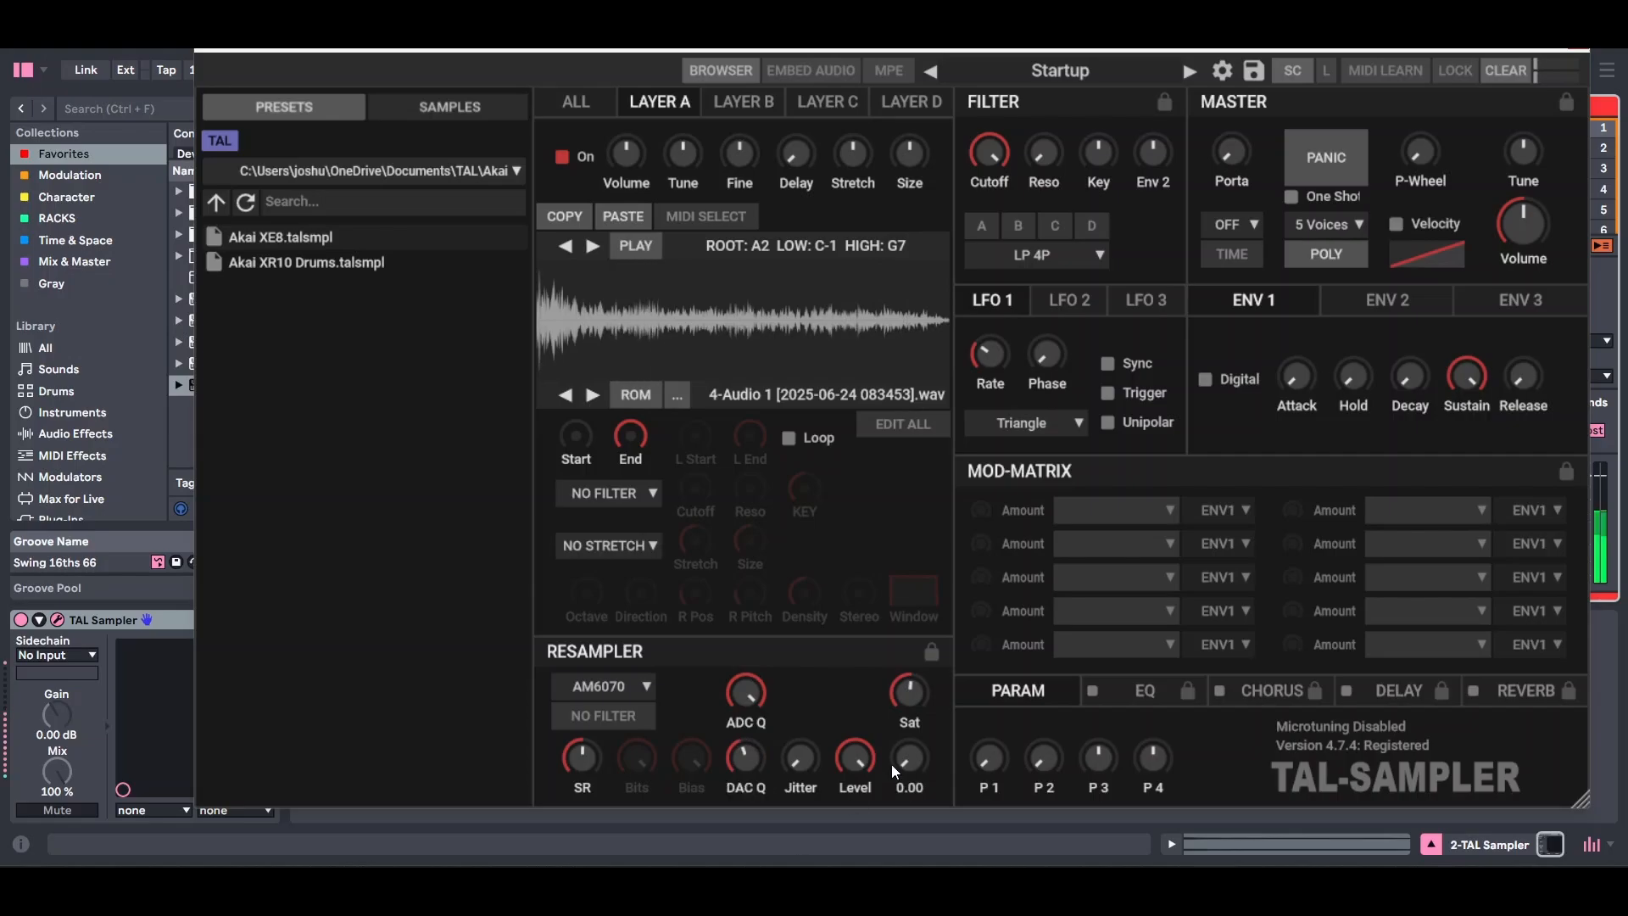
{"action": "left_click_drag", "start_coordinate": [905, 703], "coordinate": [923, 632]}
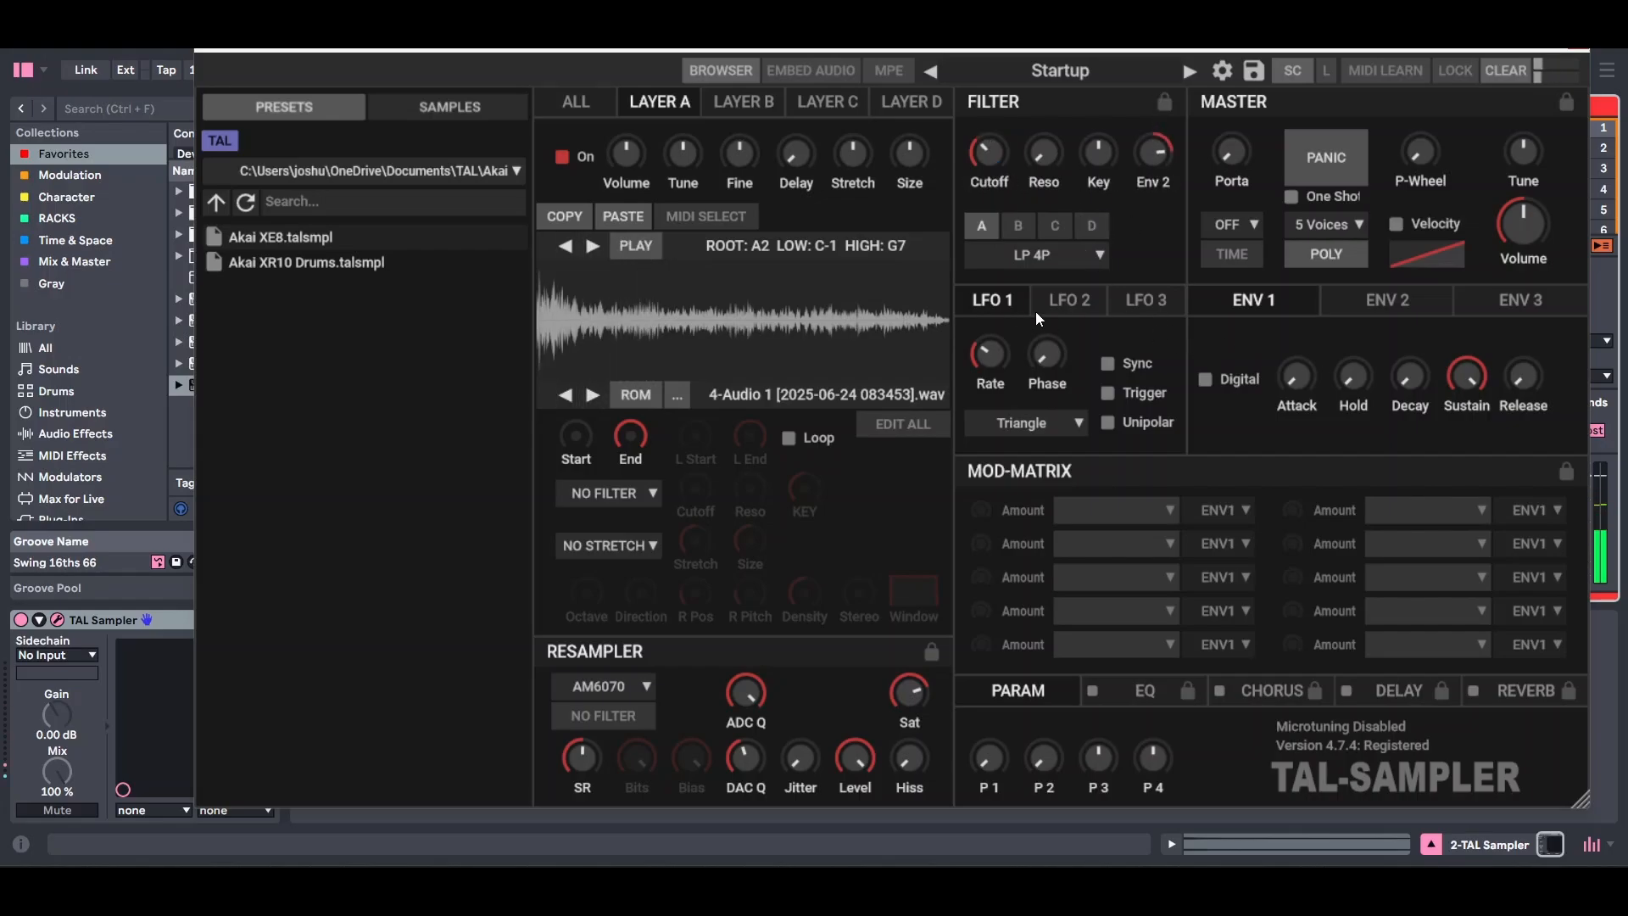
- Raise ENV 2's attack and release, and increase the filter's resonance and cutoff
{"action": "left_click", "coordinate": [1374, 300]}
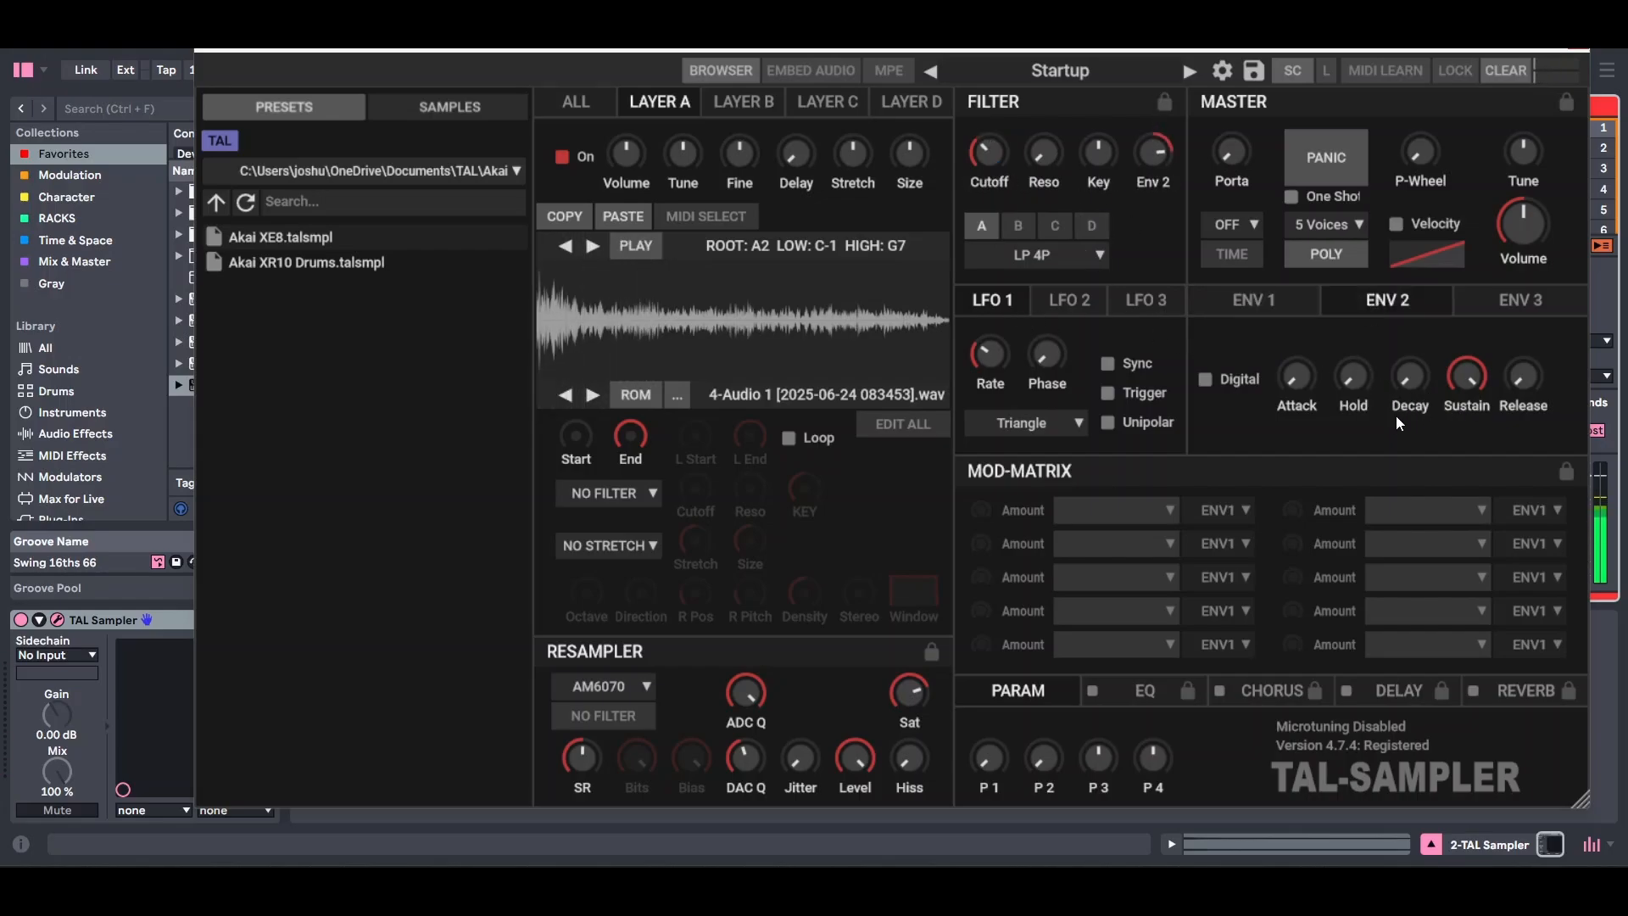
{"action": "left_click_drag", "start_coordinate": [1303, 350], "coordinate": [1300, 288]}
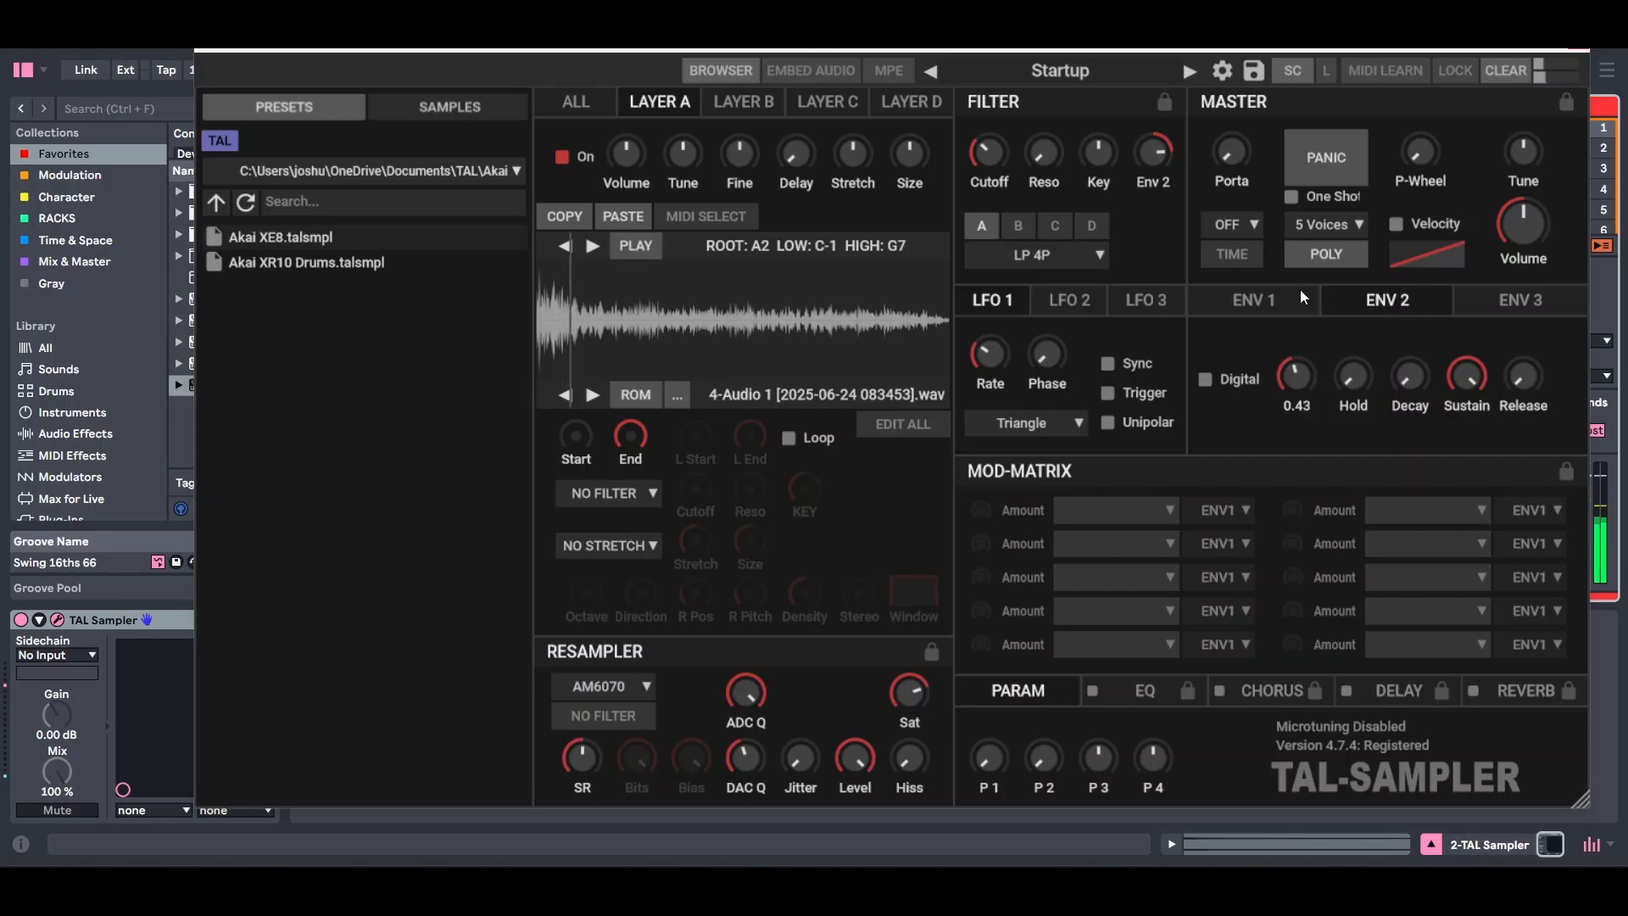
{"action": "left_click_drag", "start_coordinate": [1522, 381], "coordinate": [1534, 254]}
{"action": "left_click_drag", "start_coordinate": [1041, 156], "coordinate": [1051, 93]}
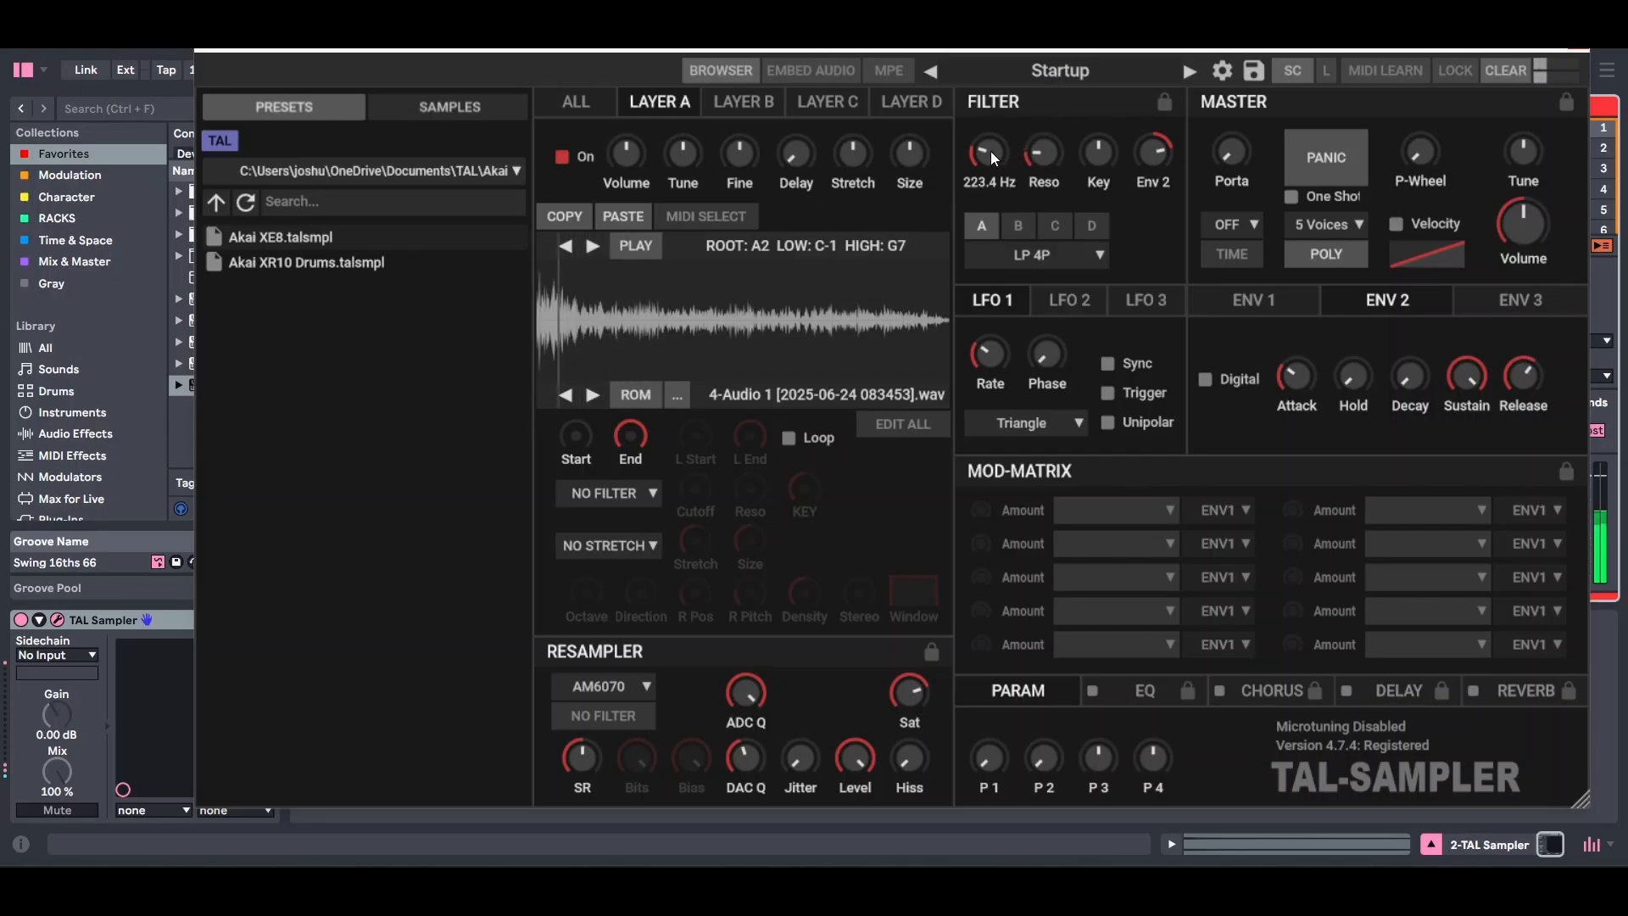
{"action": "left_click_drag", "start_coordinate": [993, 156], "coordinate": [990, 124]}
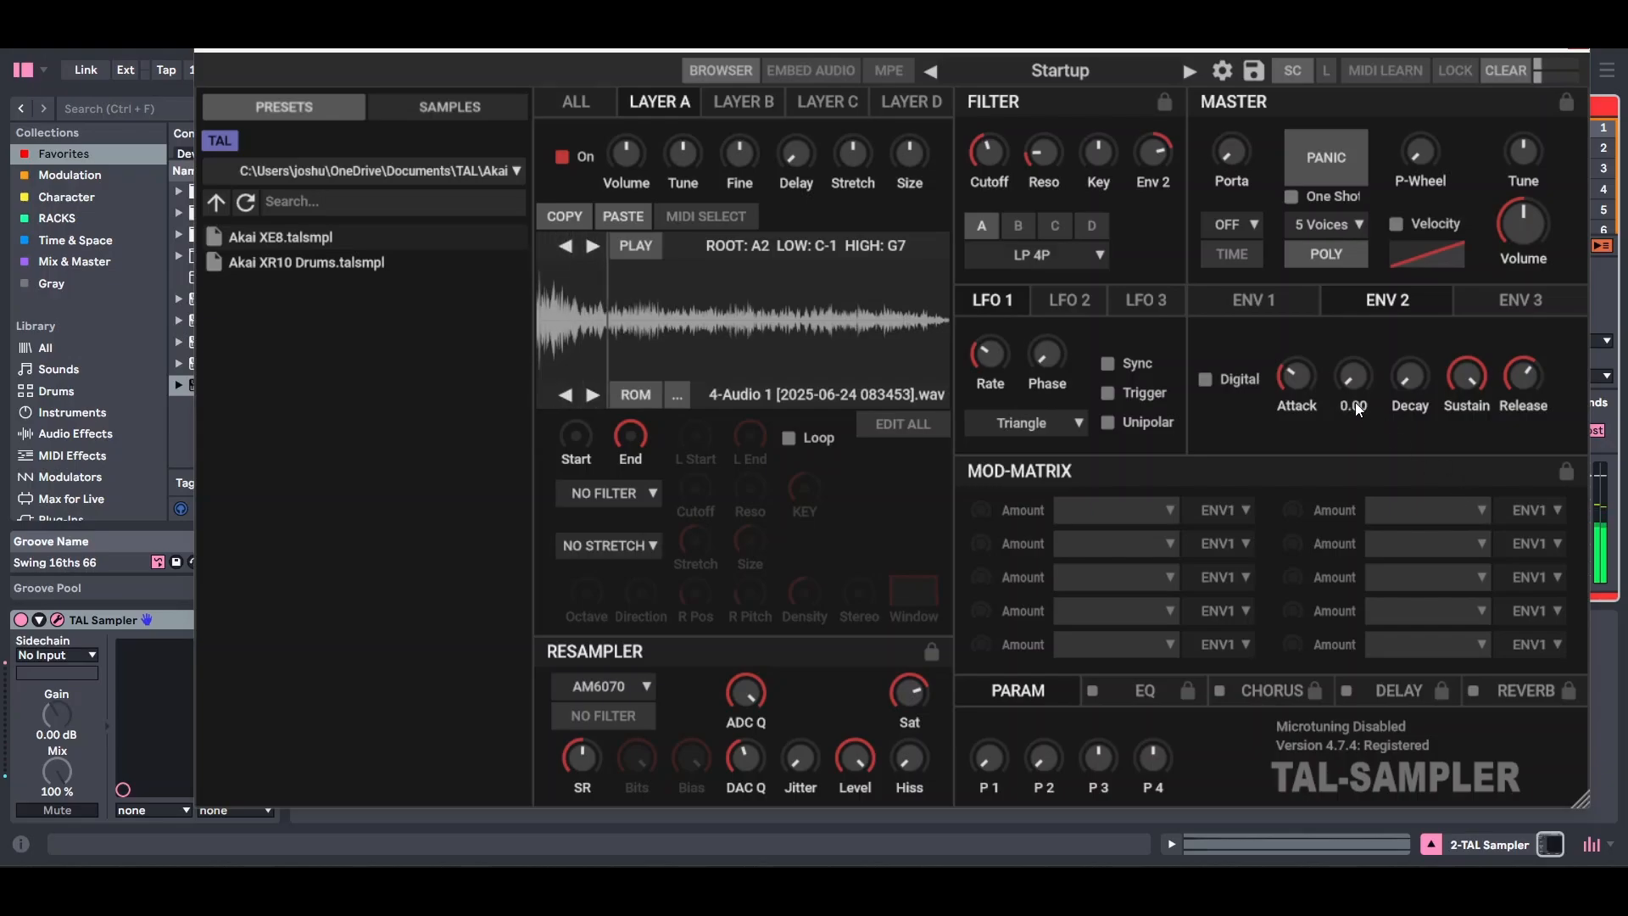
- Reset ENV 2's attack, increase its decay and bring its sustain down to zero
{"action": "double_click", "coordinate": [1294, 377]}
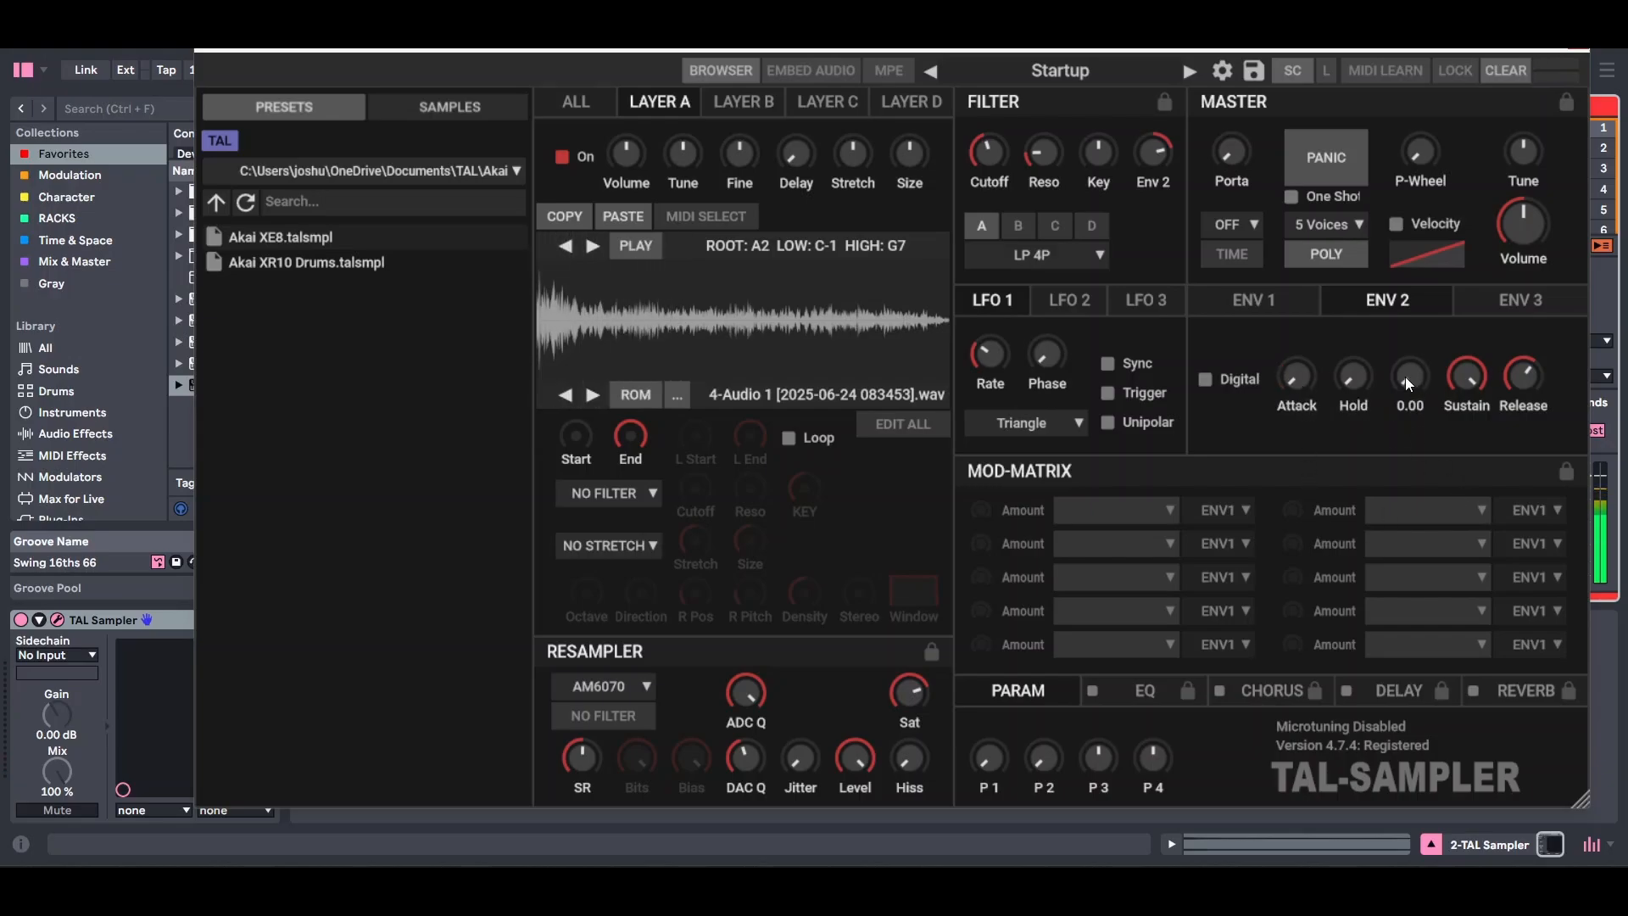
{"action": "left_click_drag", "start_coordinate": [1405, 377], "coordinate": [1458, 421]}
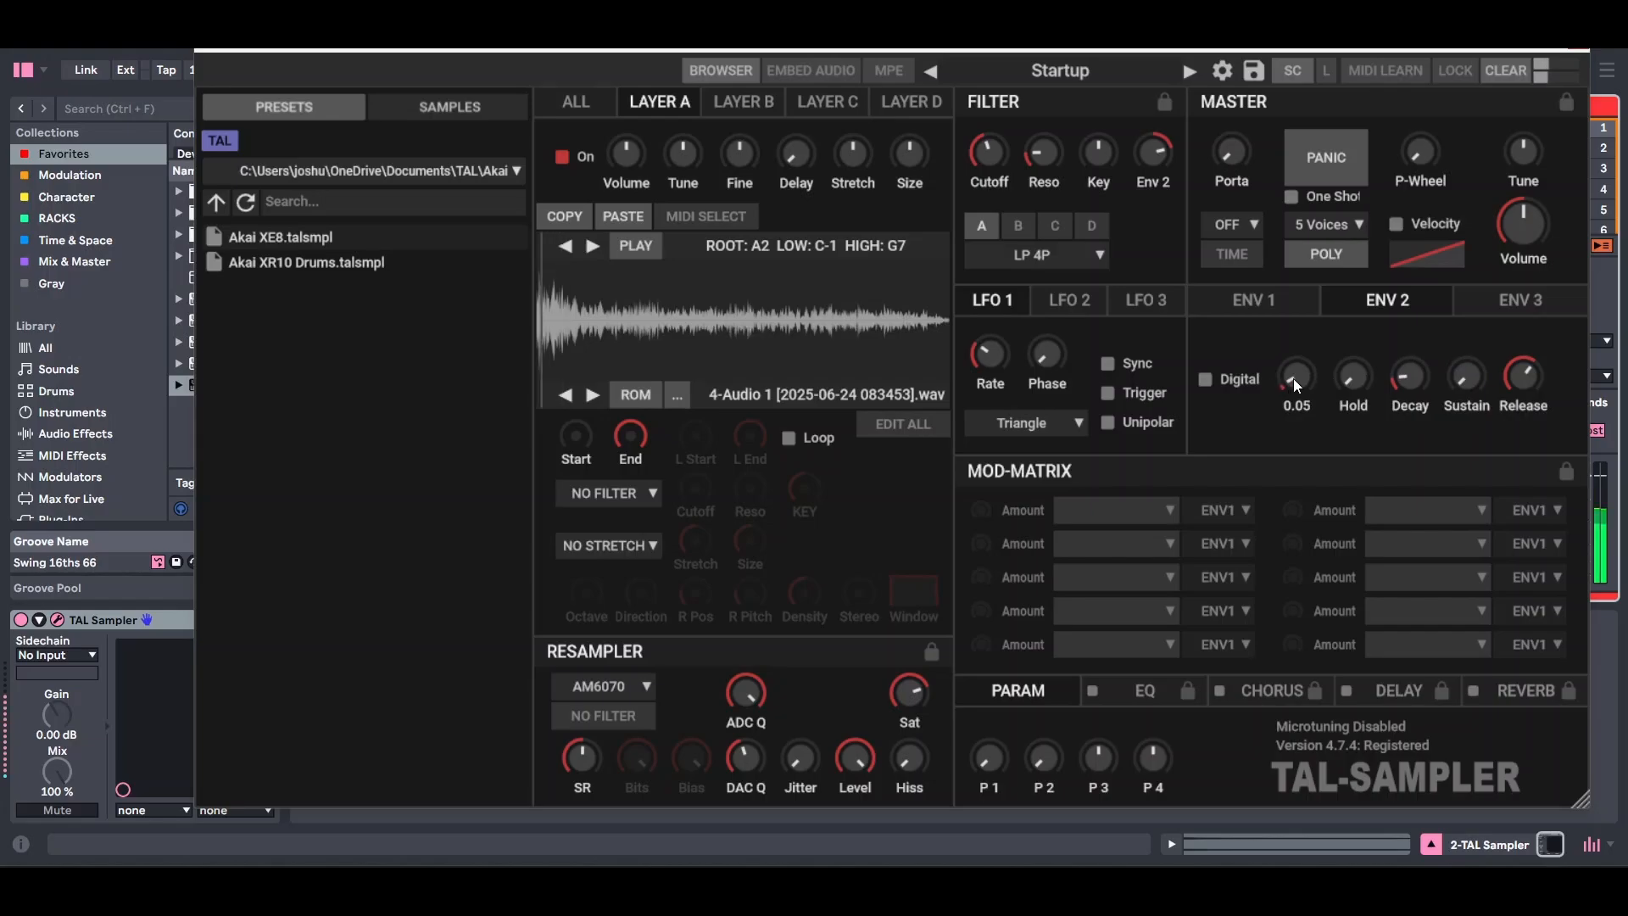
{"action": "left_click_drag", "start_coordinate": [1407, 319], "coordinate": [1410, 304]}
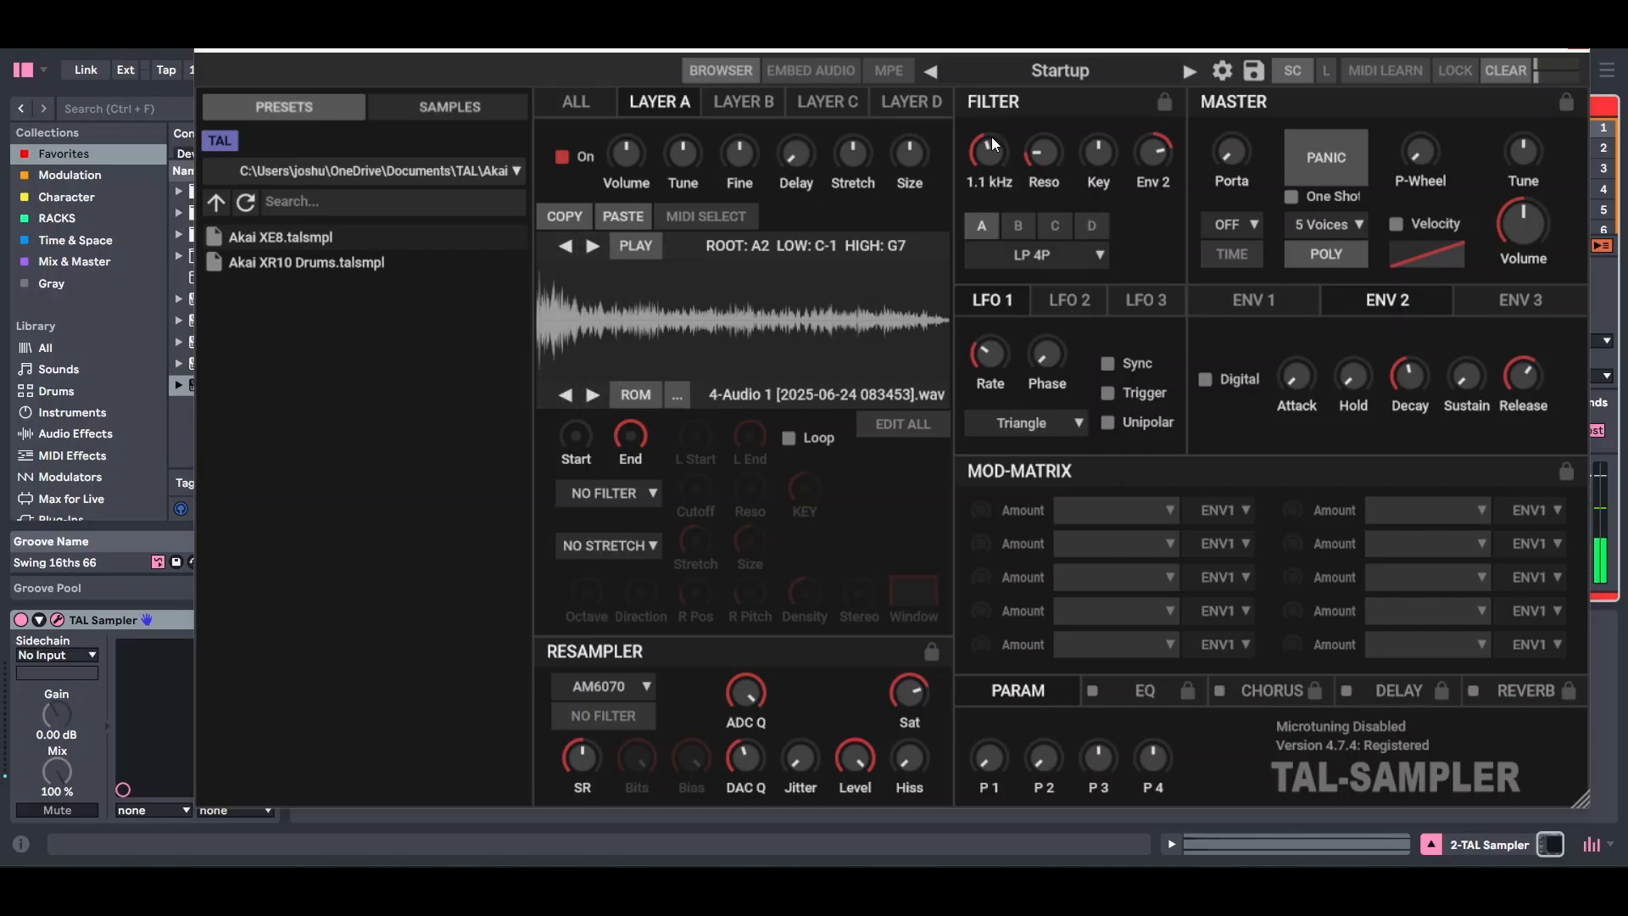
- Increase the filter's Env 2 amount and fine-tune its cutoff, with a shorter decay in ENV 2
{"action": "mouse_move", "coordinate": [1151, 150]}
{"action": "left_mouse_down"}
{"action": "mouse_move", "coordinate": [1166, 60]}
{"action": "mouse_move", "coordinate": [1174, 161]}
{"action": "left_mouse_up"}
{"action": "left_click_drag", "start_coordinate": [986, 161], "coordinate": [1002, 130]}
{"action": "left_click_drag", "start_coordinate": [1158, 151], "coordinate": [1162, 118]}
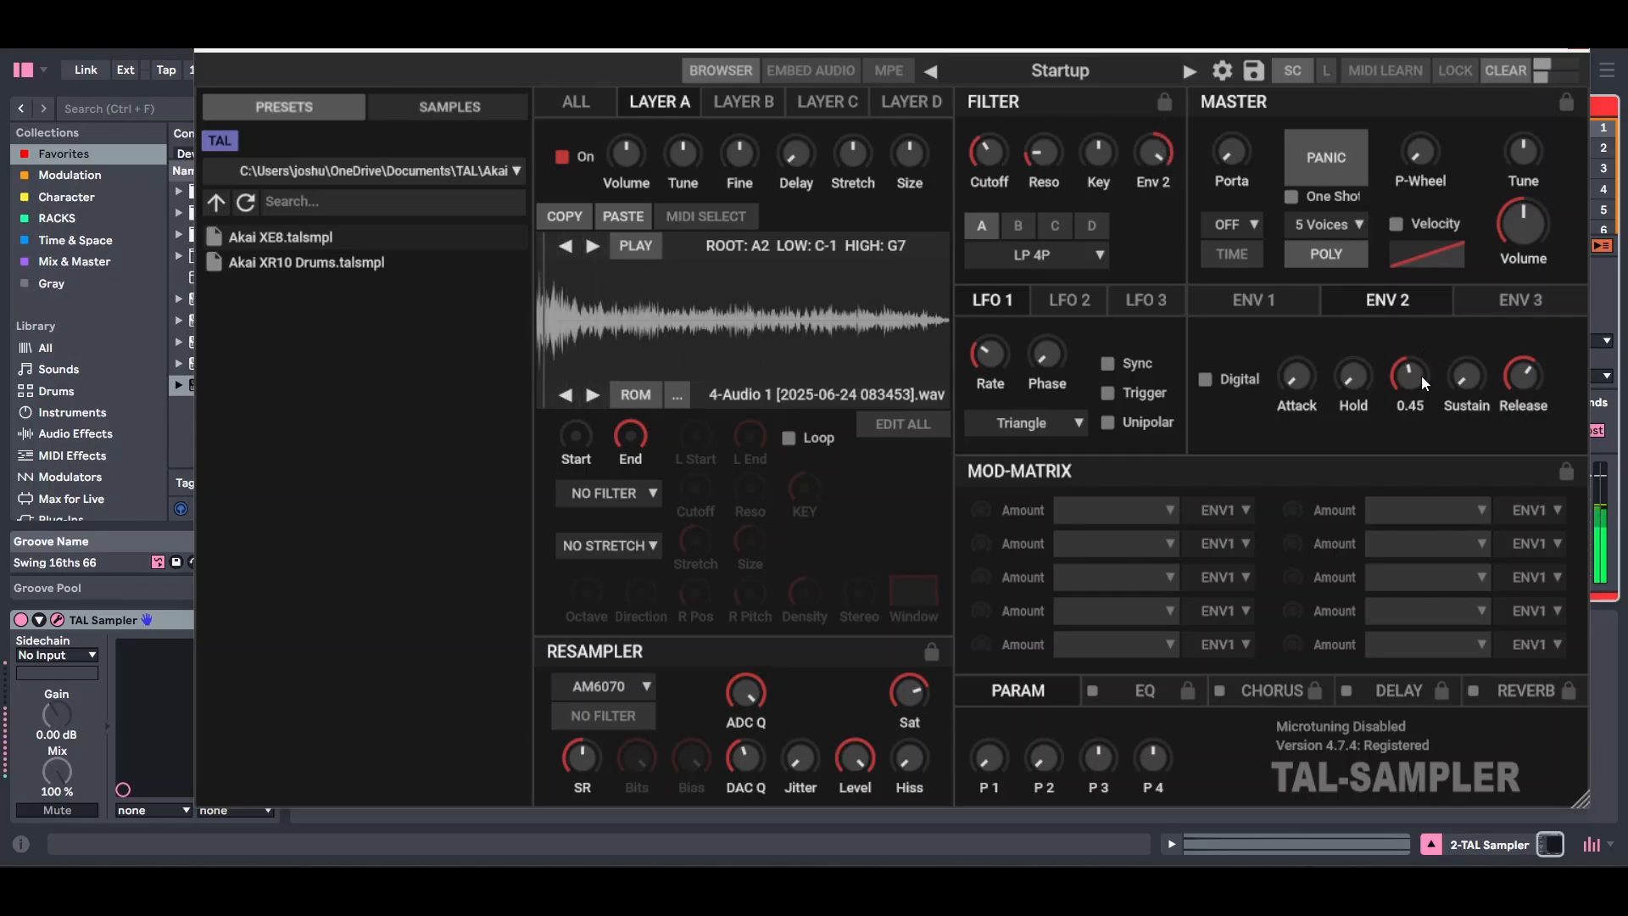
{"action": "left_click_drag", "start_coordinate": [1421, 375], "coordinate": [1406, 415]}
{"action": "left_click_drag", "start_coordinate": [1519, 382], "coordinate": [1530, 355]}
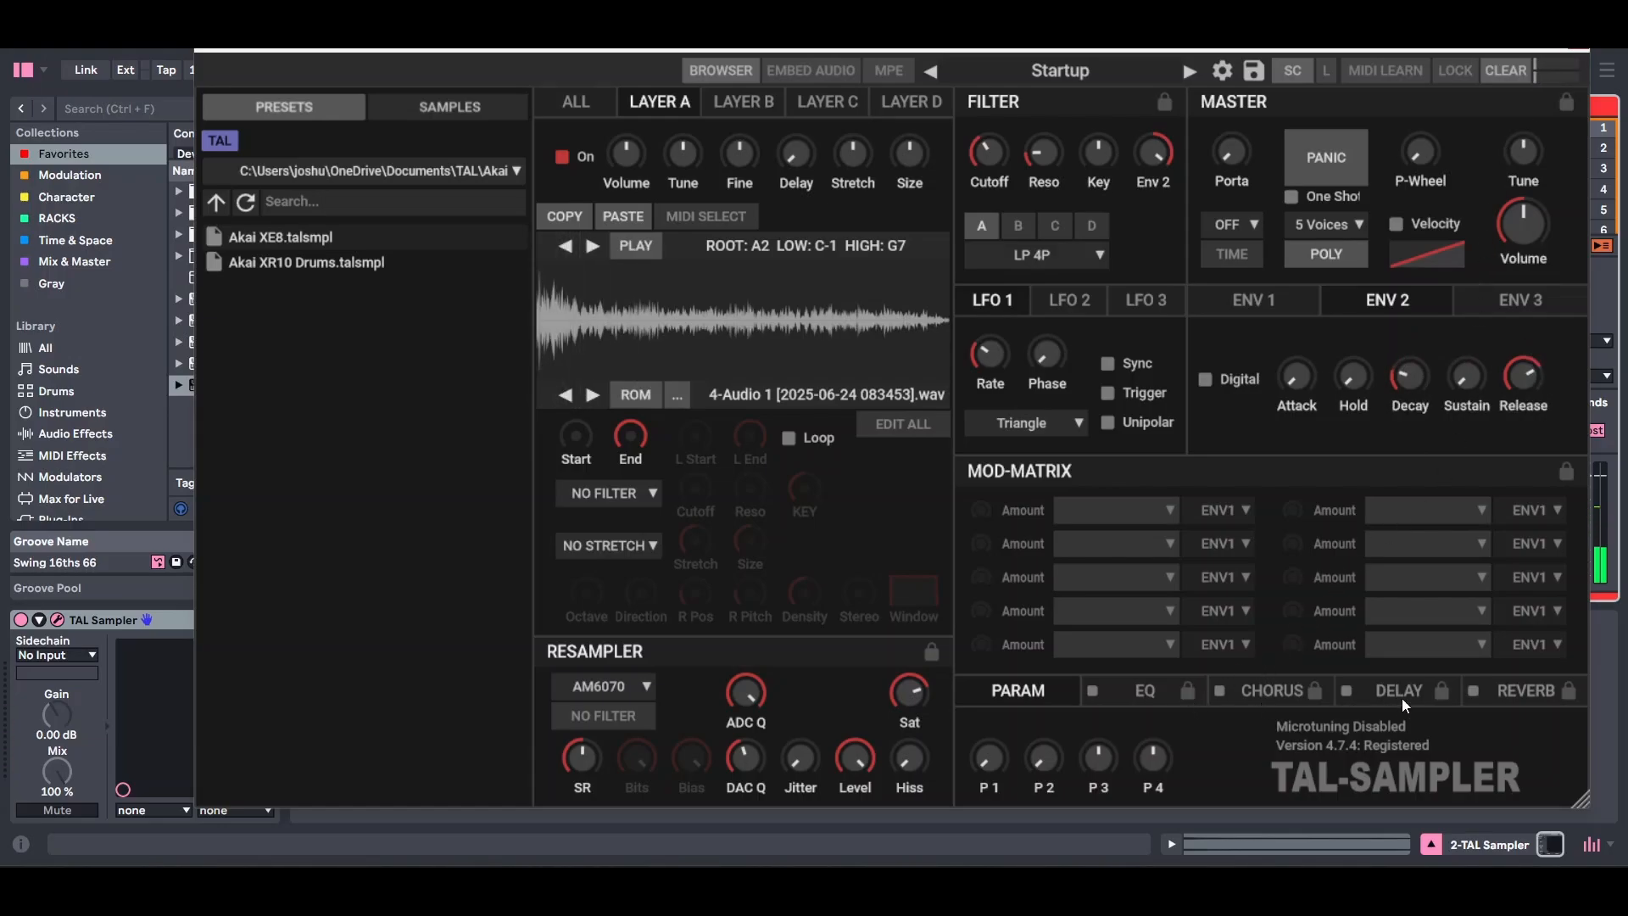
- Turn on the reverb, set its wet level to about 45%, and adjust its size and delay
{"action": "left_click", "coordinate": [1509, 689]}
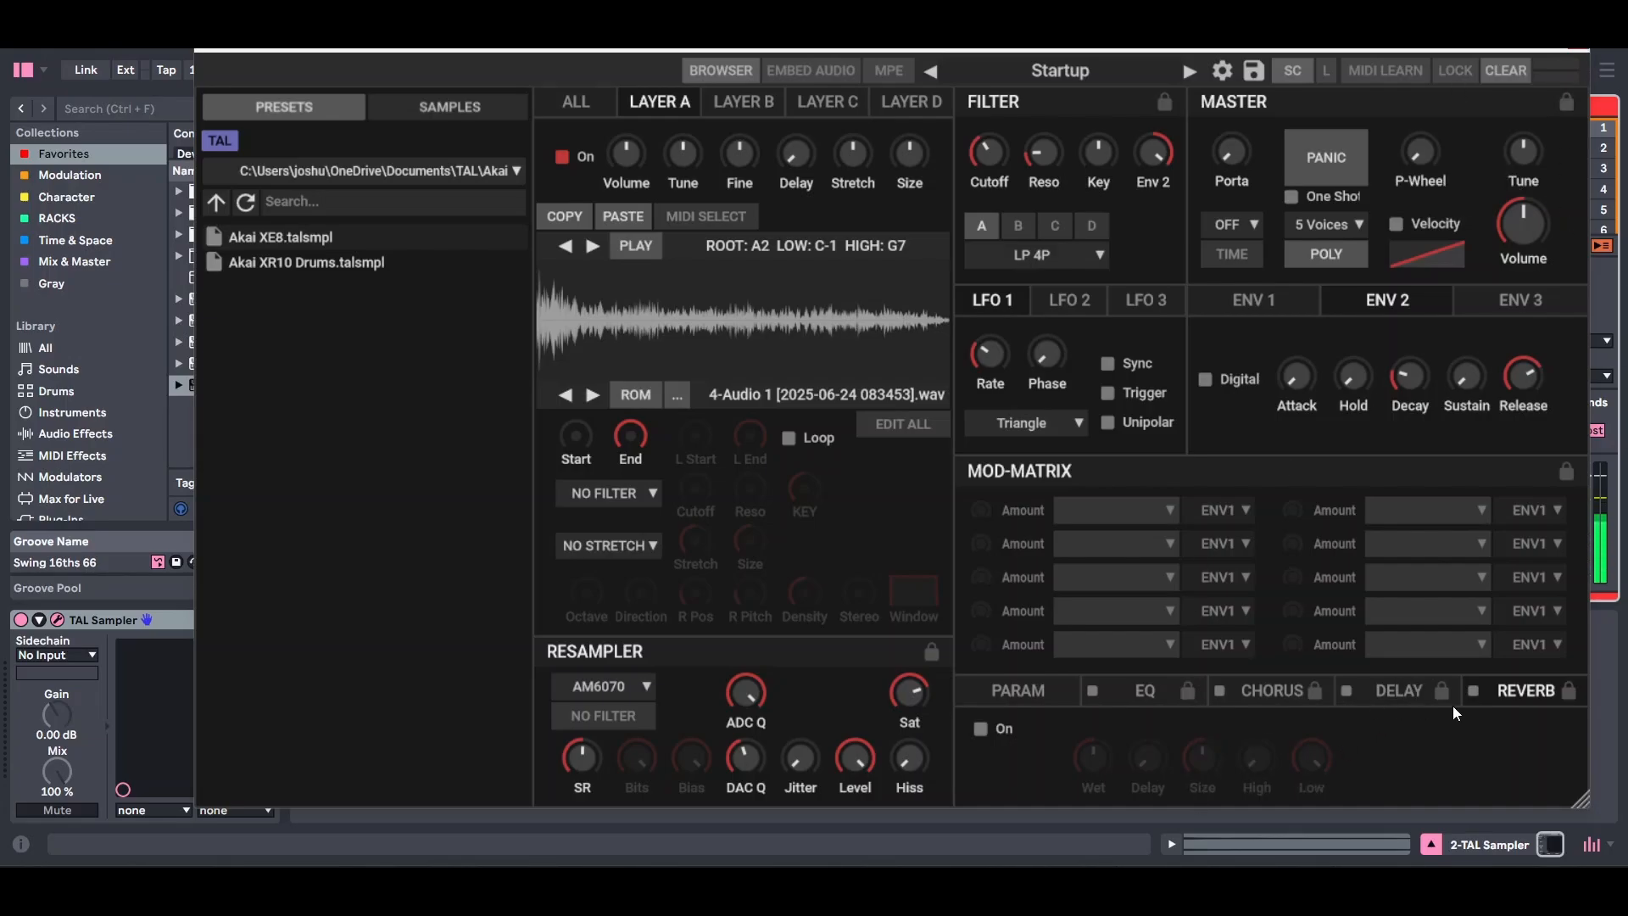
{"action": "left_click", "coordinate": [1475, 690]}
{"action": "left_click_drag", "start_coordinate": [1097, 757], "coordinate": [1098, 768]}
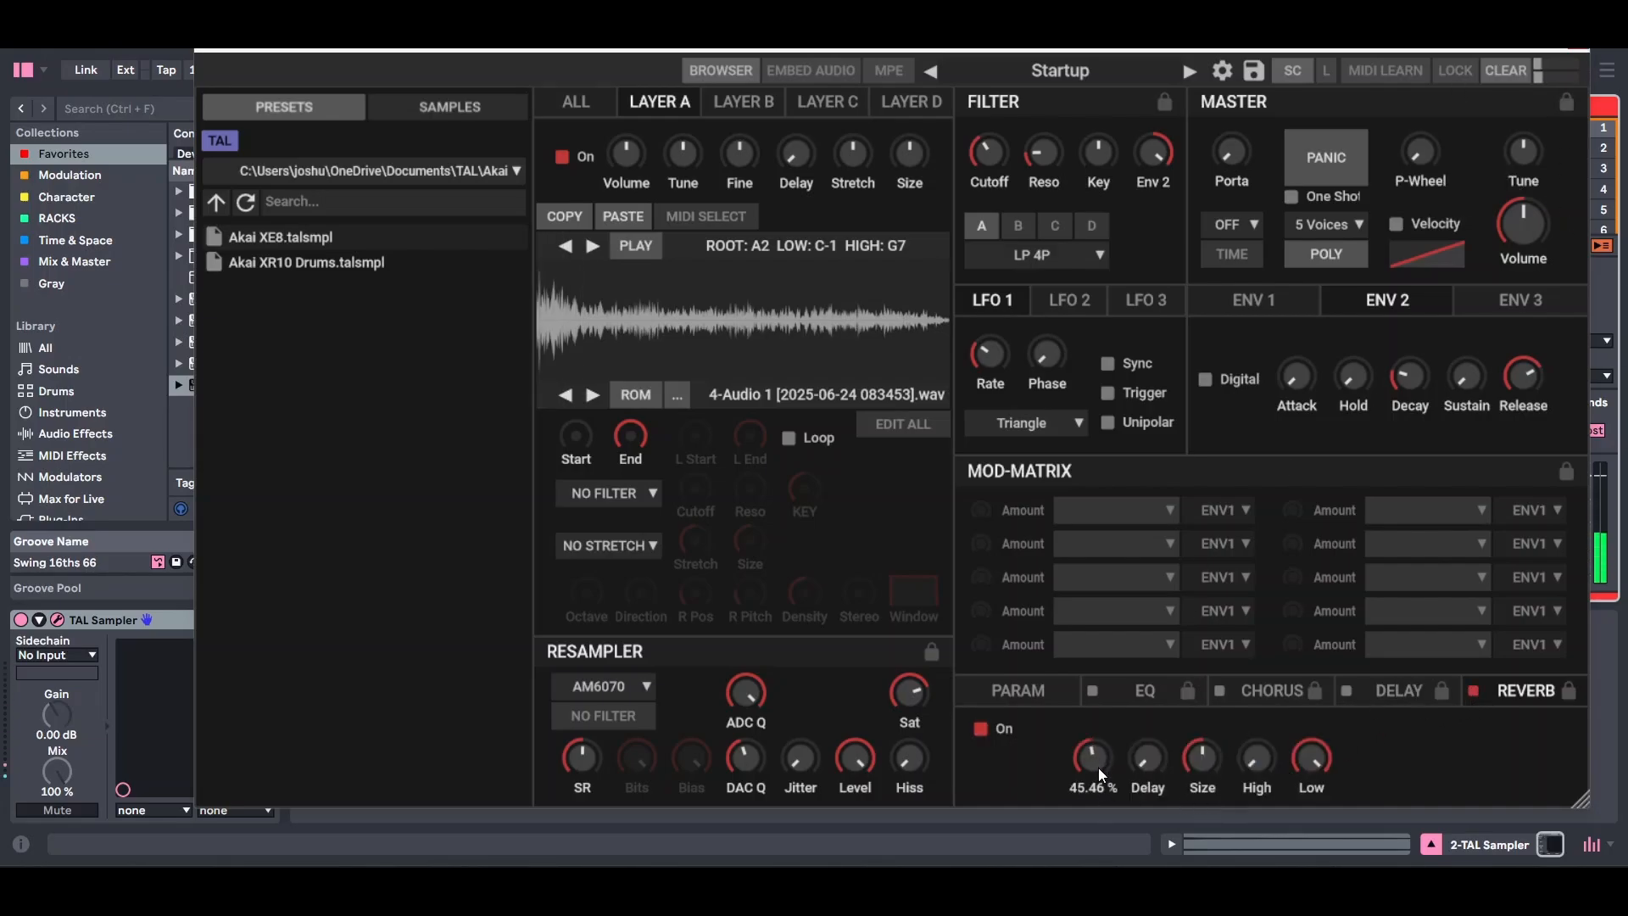
{"action": "left_click_drag", "start_coordinate": [1208, 754], "coordinate": [1209, 729]}
{"action": "left_click_drag", "start_coordinate": [1137, 773], "coordinate": [1137, 785]}
- Turn on the chorus and keep only Chorus I active after trying Chorus II
{"action": "left_click", "coordinate": [1219, 690]}
{"action": "left_click", "coordinate": [1080, 780]}
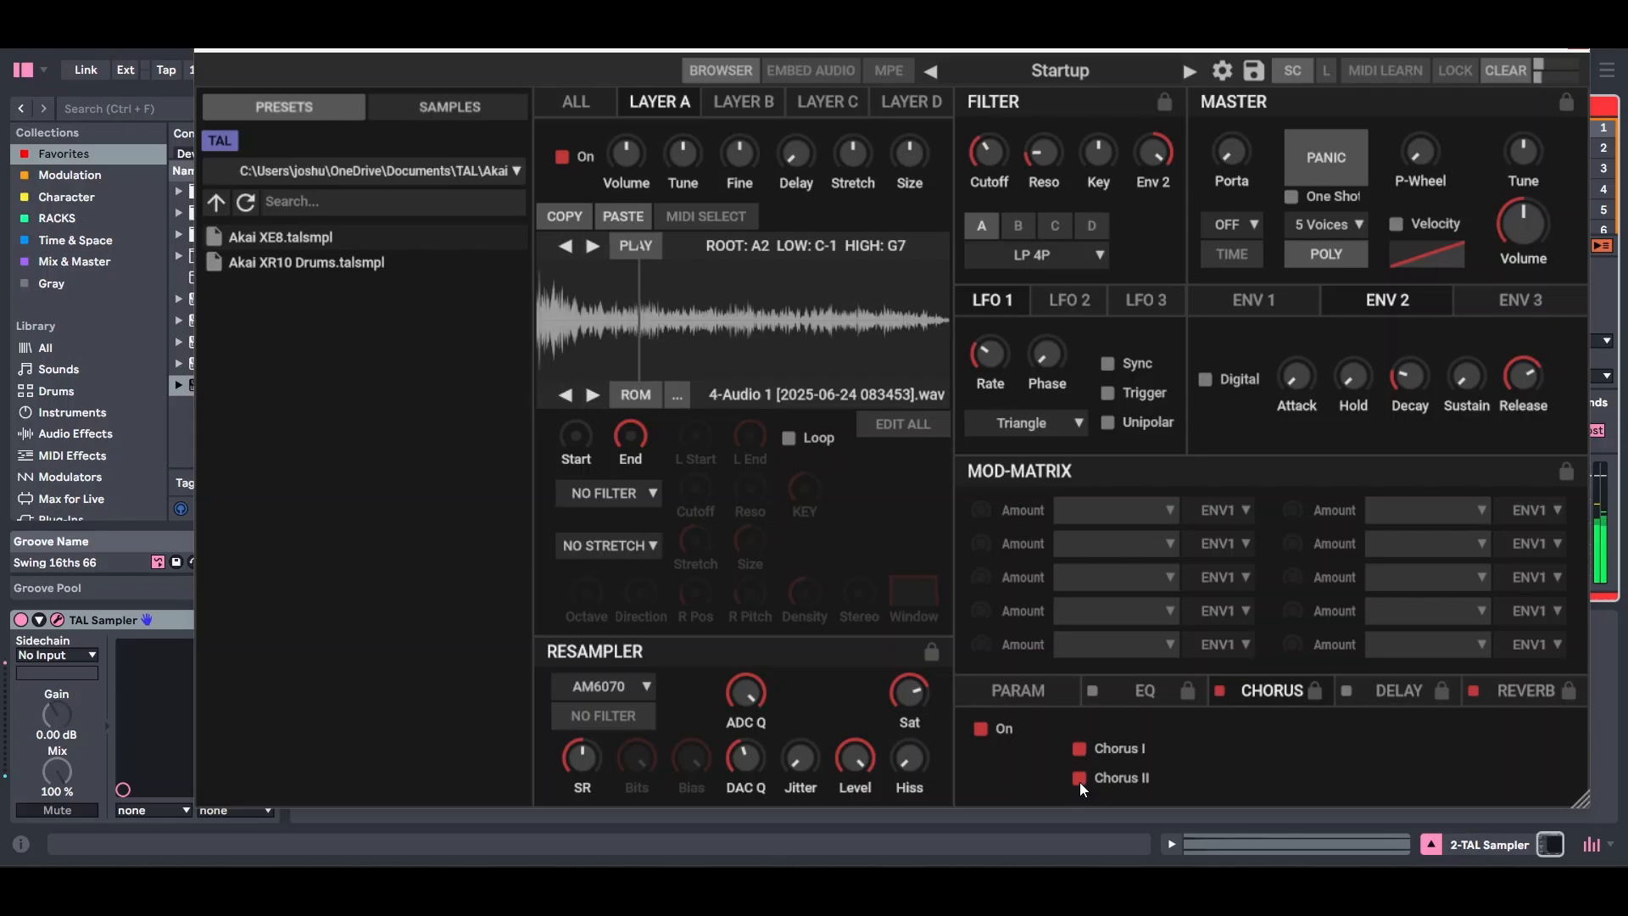
{"action": "left_click", "coordinate": [1080, 779]}
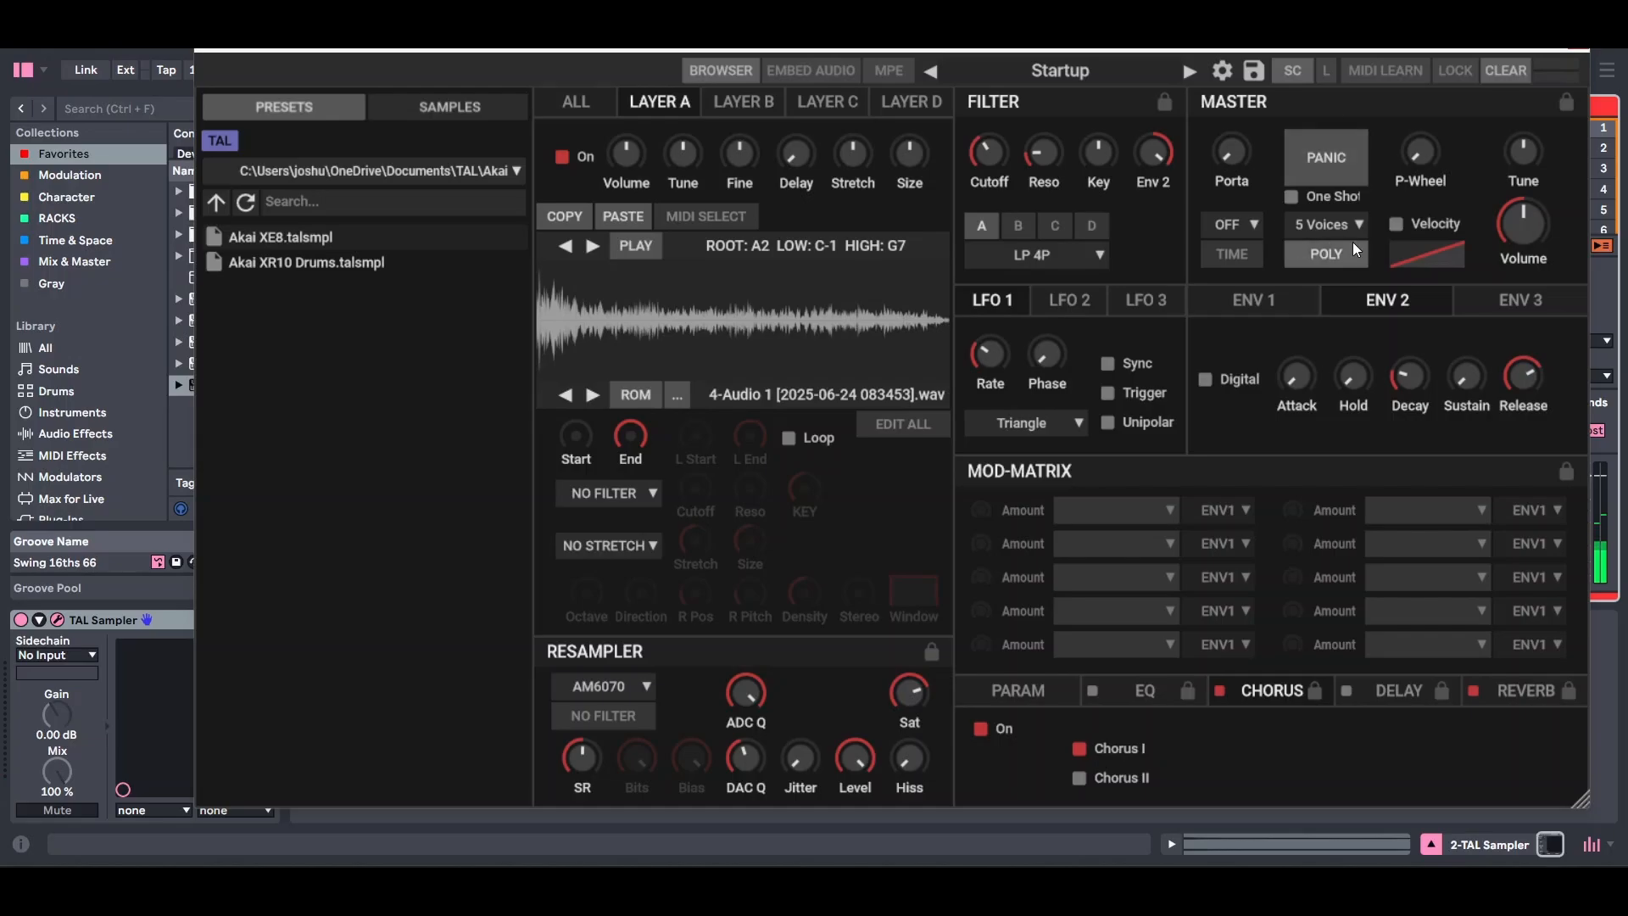
- Open the Layer A sample for editing and move its start point past the initial attack, to about 18362
{"action": "left_click", "coordinate": [679, 318]}
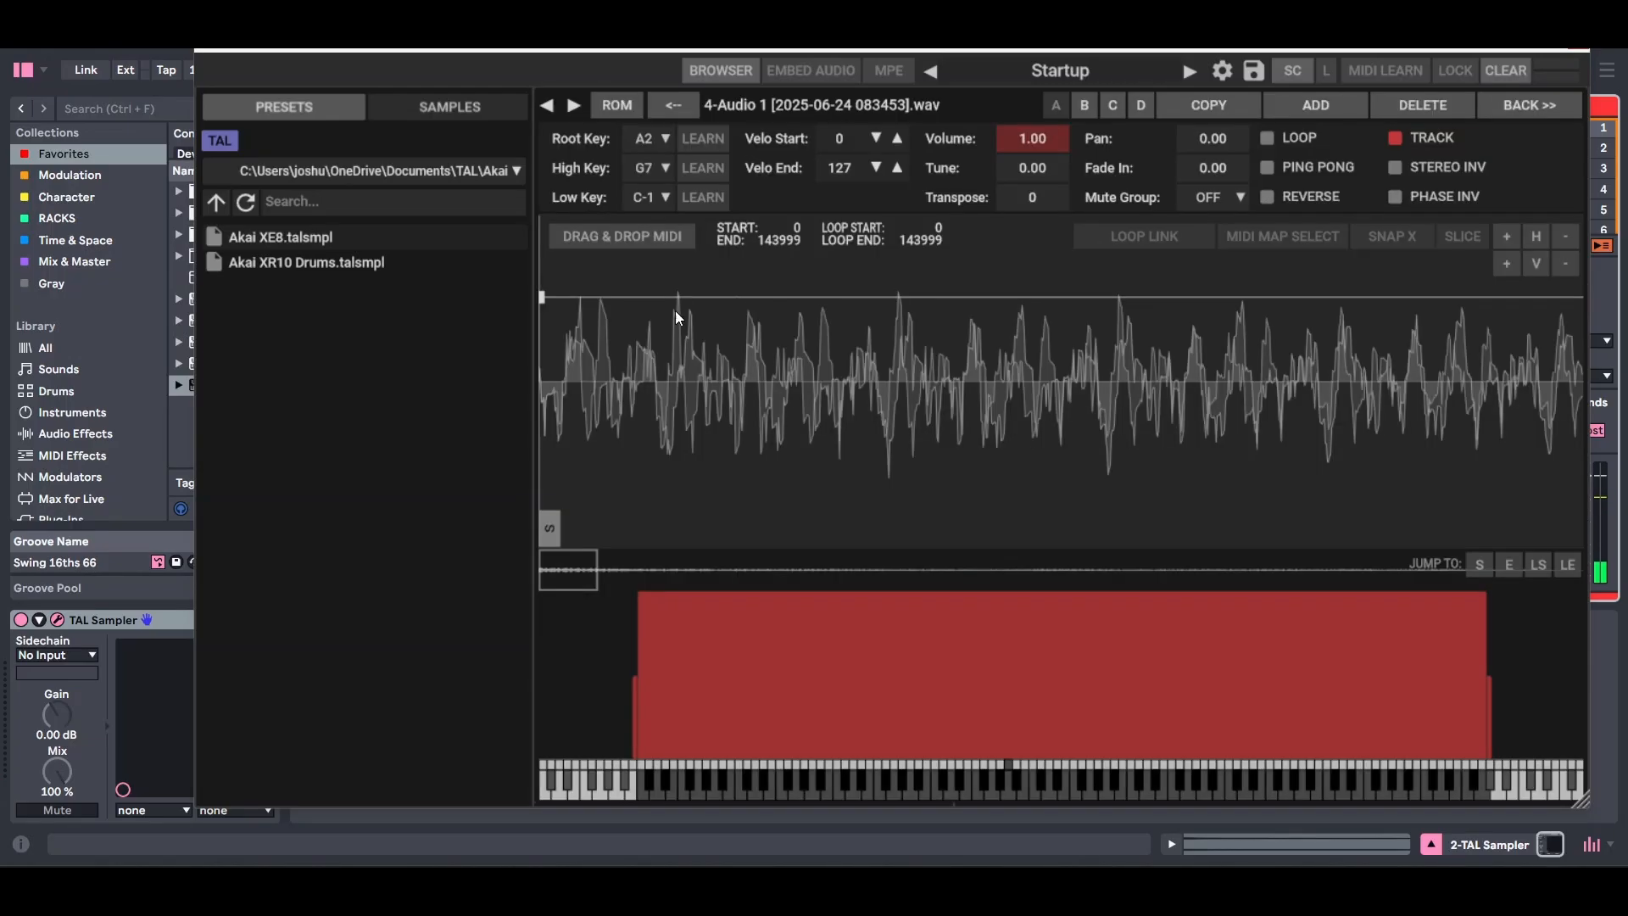
{"action": "scroll", "coordinate": [670, 451], "scroll_direction": "down", "scroll_amount": 5}
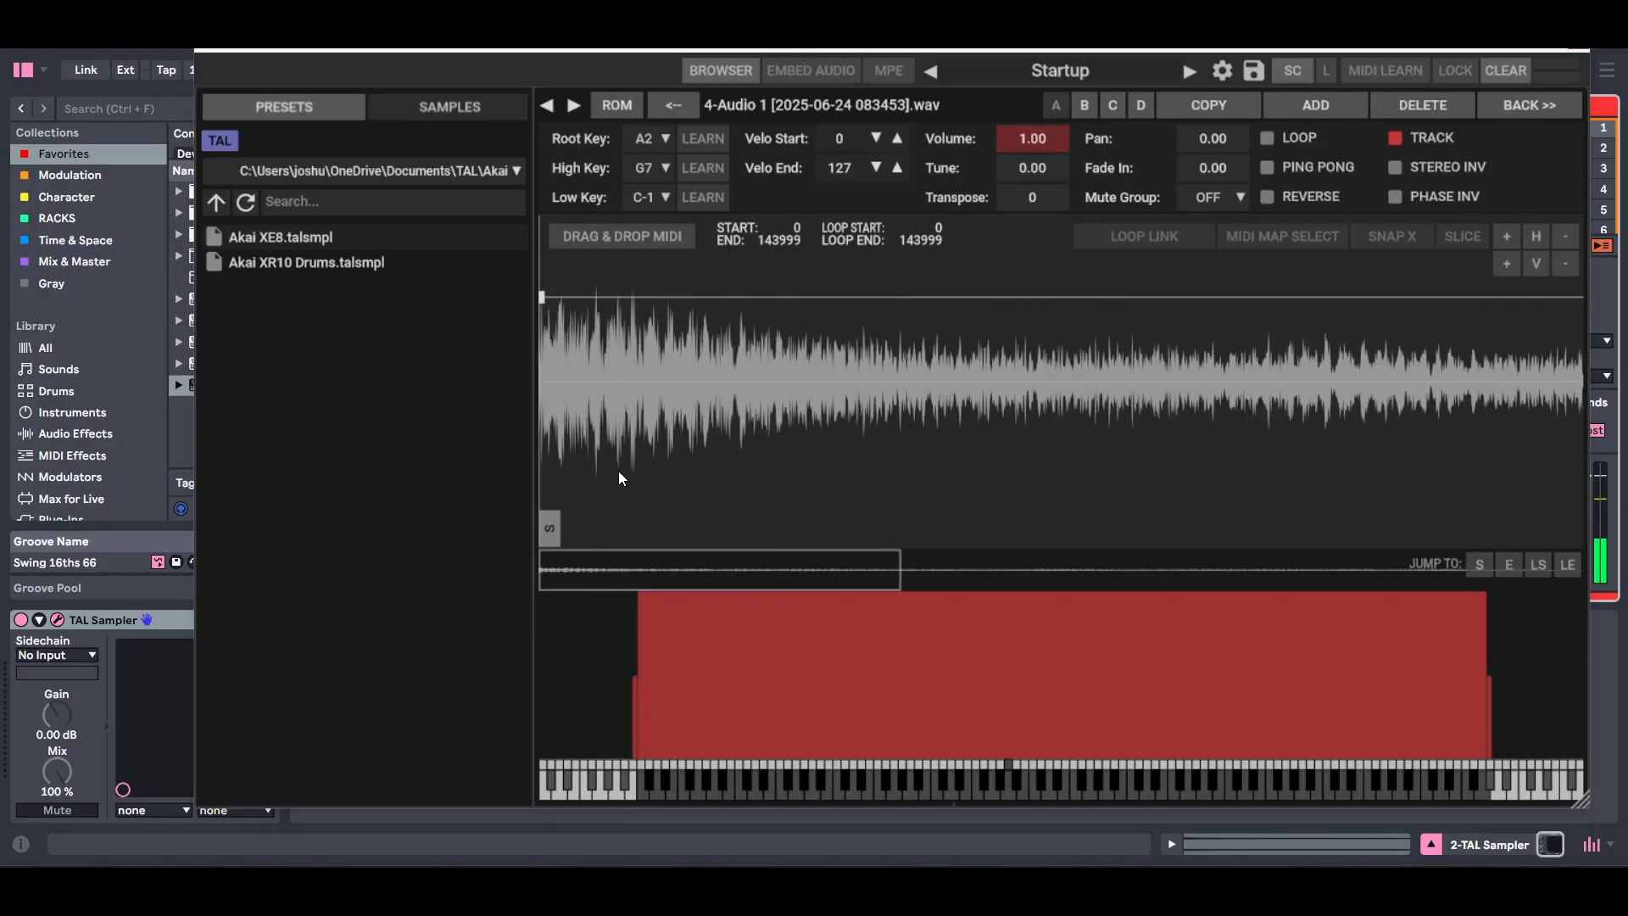
{"action": "left_click_drag", "start_coordinate": [555, 529], "coordinate": [939, 503]}
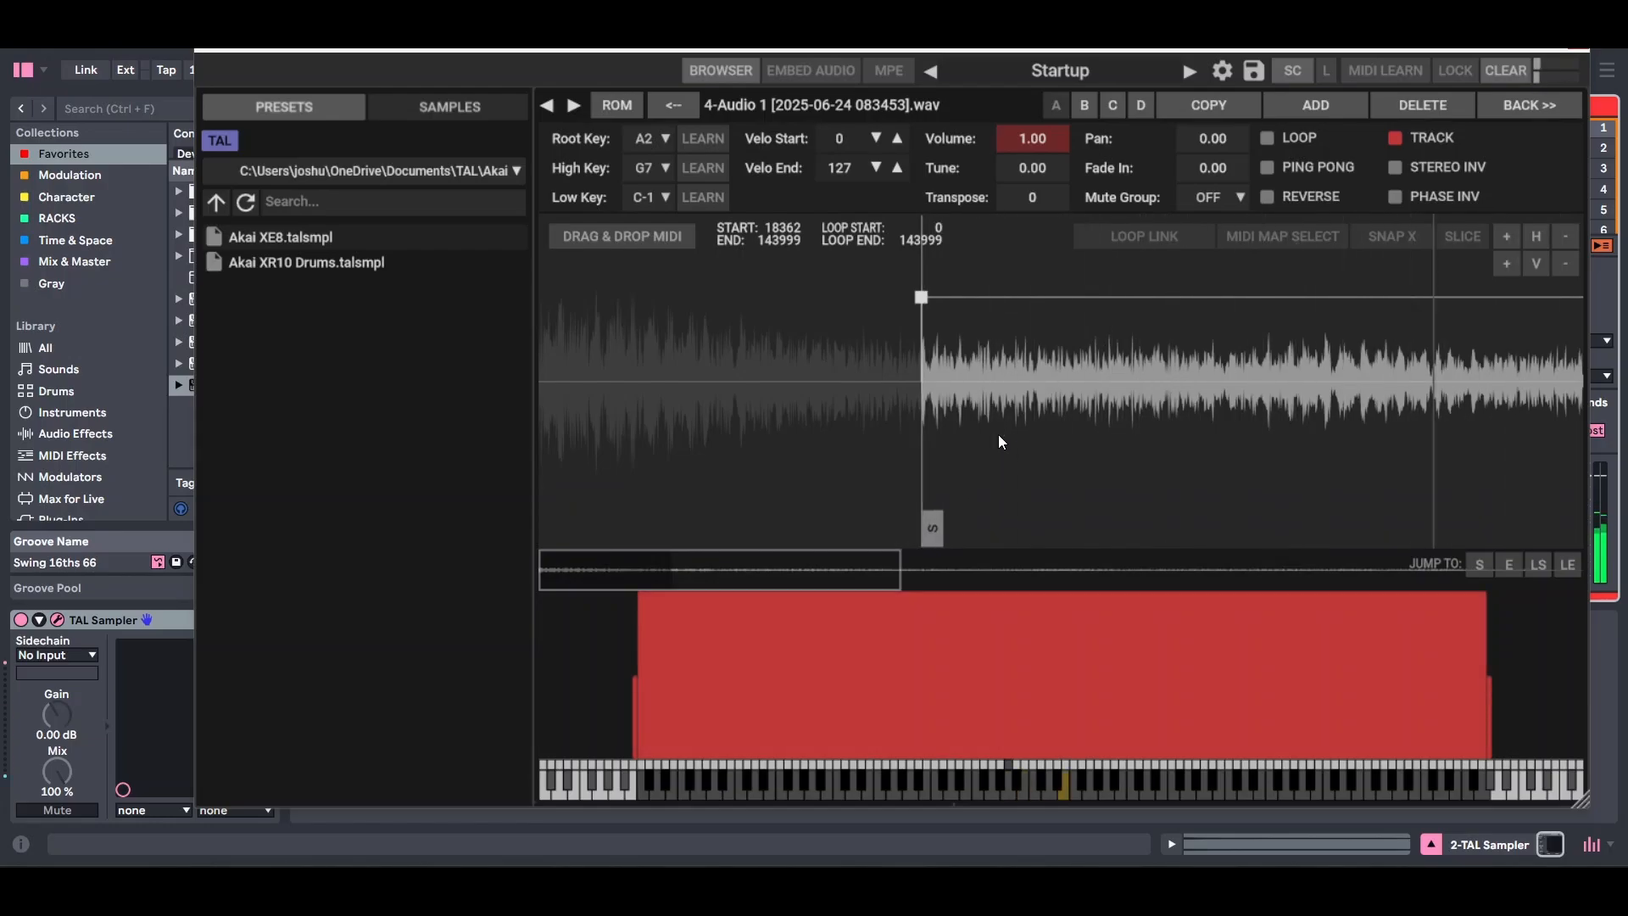
{"action": "scroll", "coordinate": [1117, 418], "scroll_direction": "down", "scroll_amount": 5}
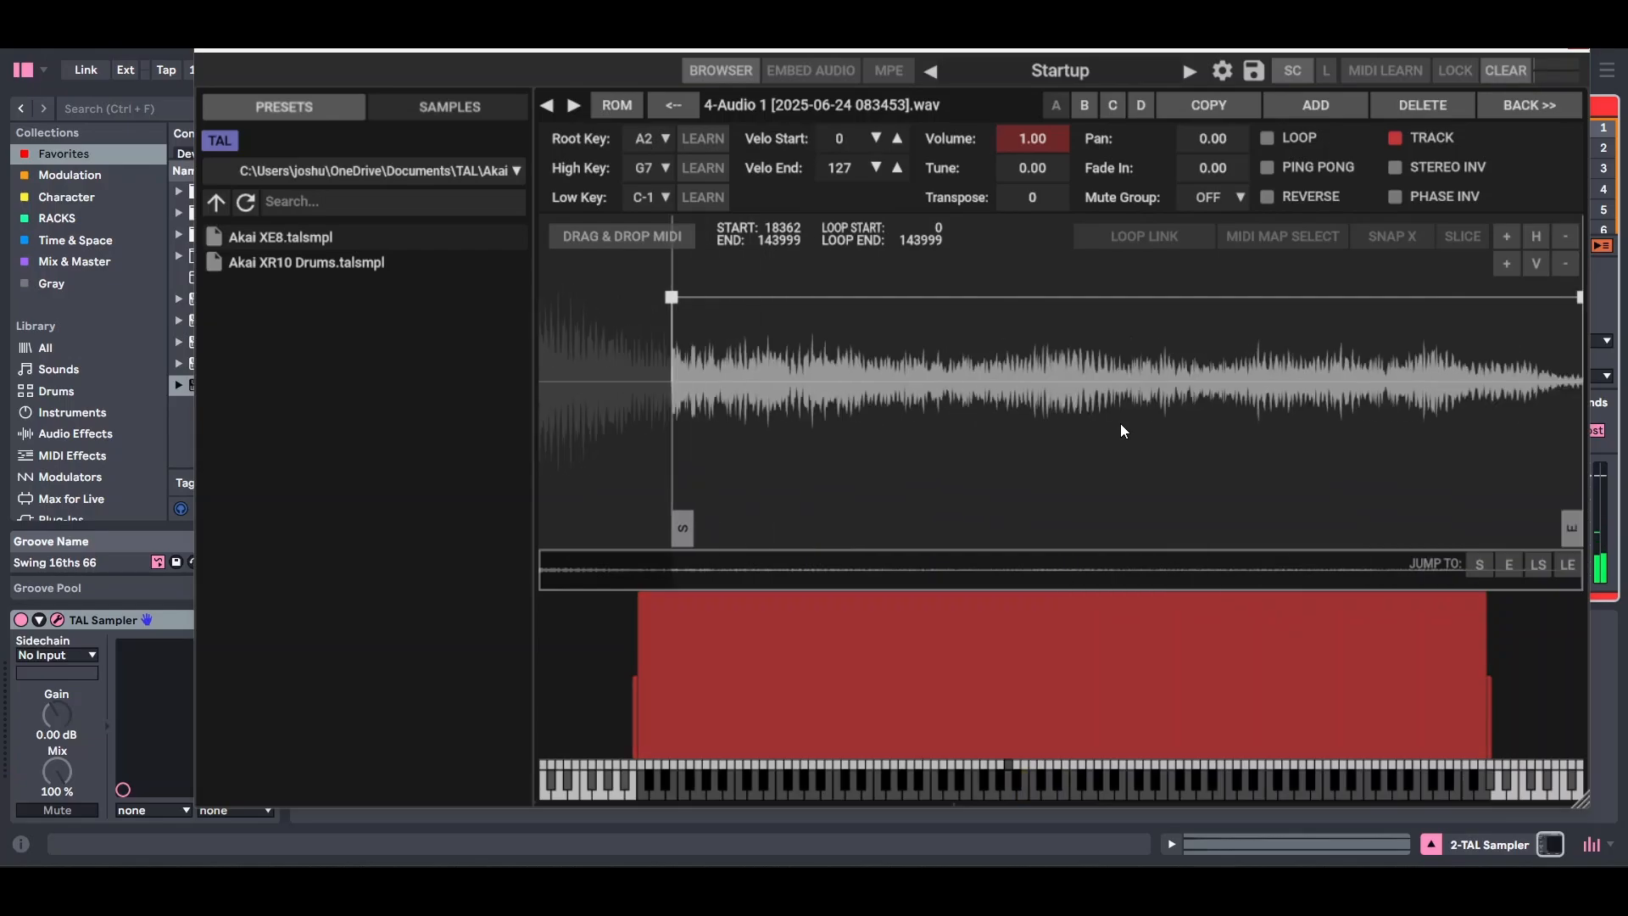
- Enable a ping-pong loop from about 75469 to 122602 with a fade-in of 0.56, and return to the main view
{"action": "left_click", "coordinate": [1266, 140]}
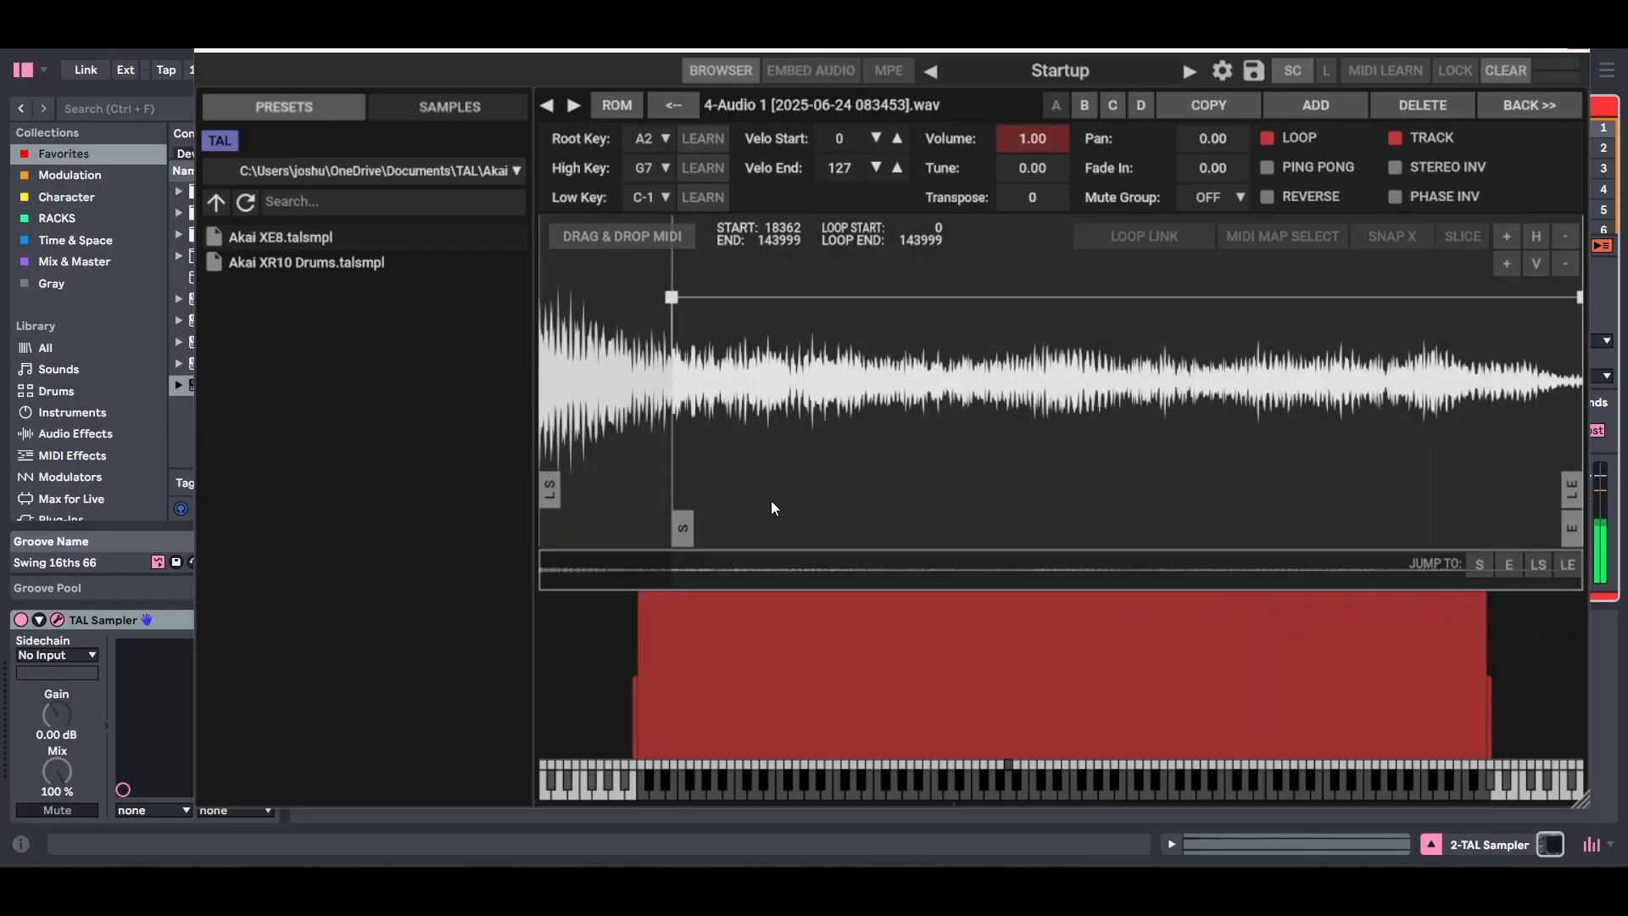
{"action": "left_click_drag", "start_coordinate": [550, 495], "coordinate": [1096, 490]}
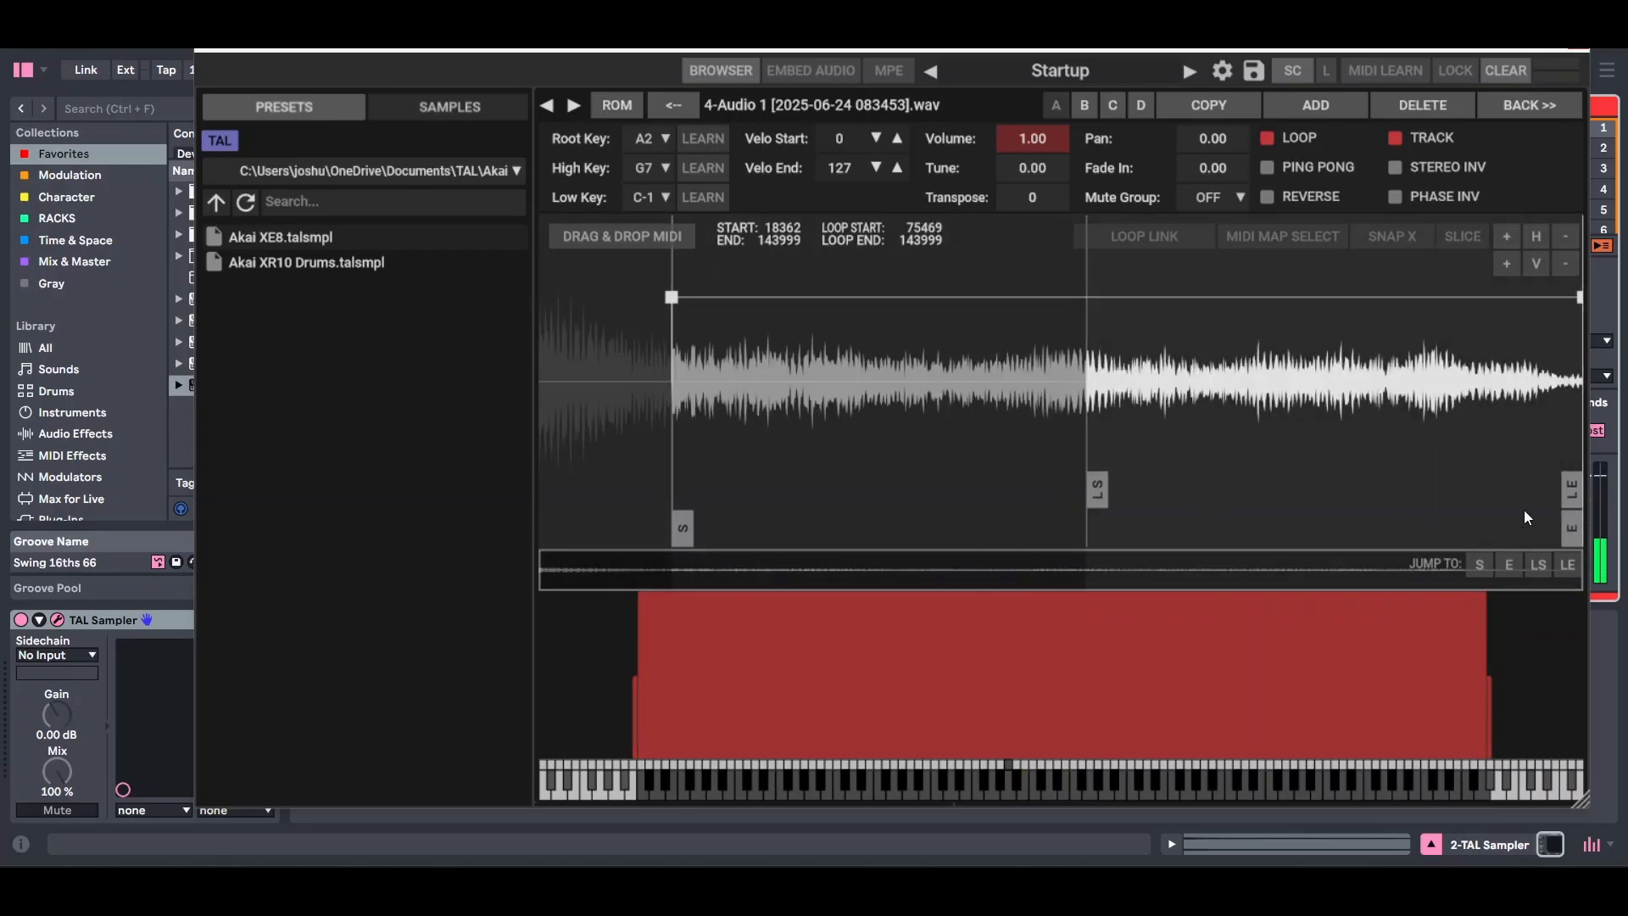
{"action": "mouse_move", "coordinate": [1572, 495]}
{"action": "left_mouse_down"}
{"action": "mouse_move", "coordinate": [1394, 509]}
{"action": "mouse_move", "coordinate": [1411, 514]}
{"action": "left_mouse_up"}
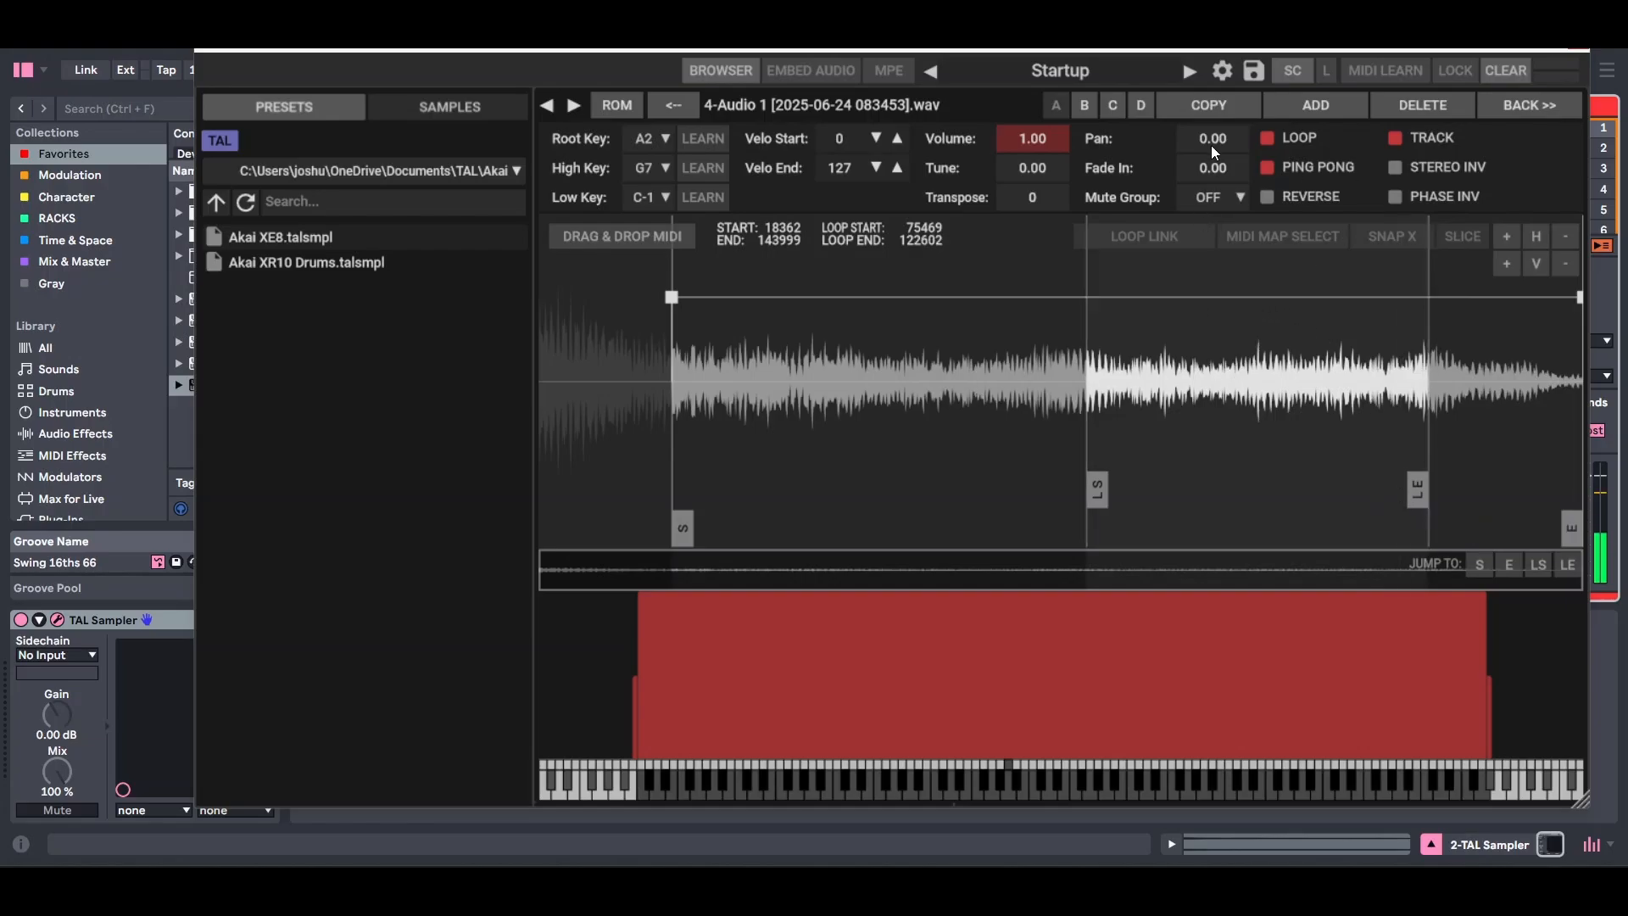
{"action": "left_click_drag", "start_coordinate": [1218, 147], "coordinate": [1212, 60]}
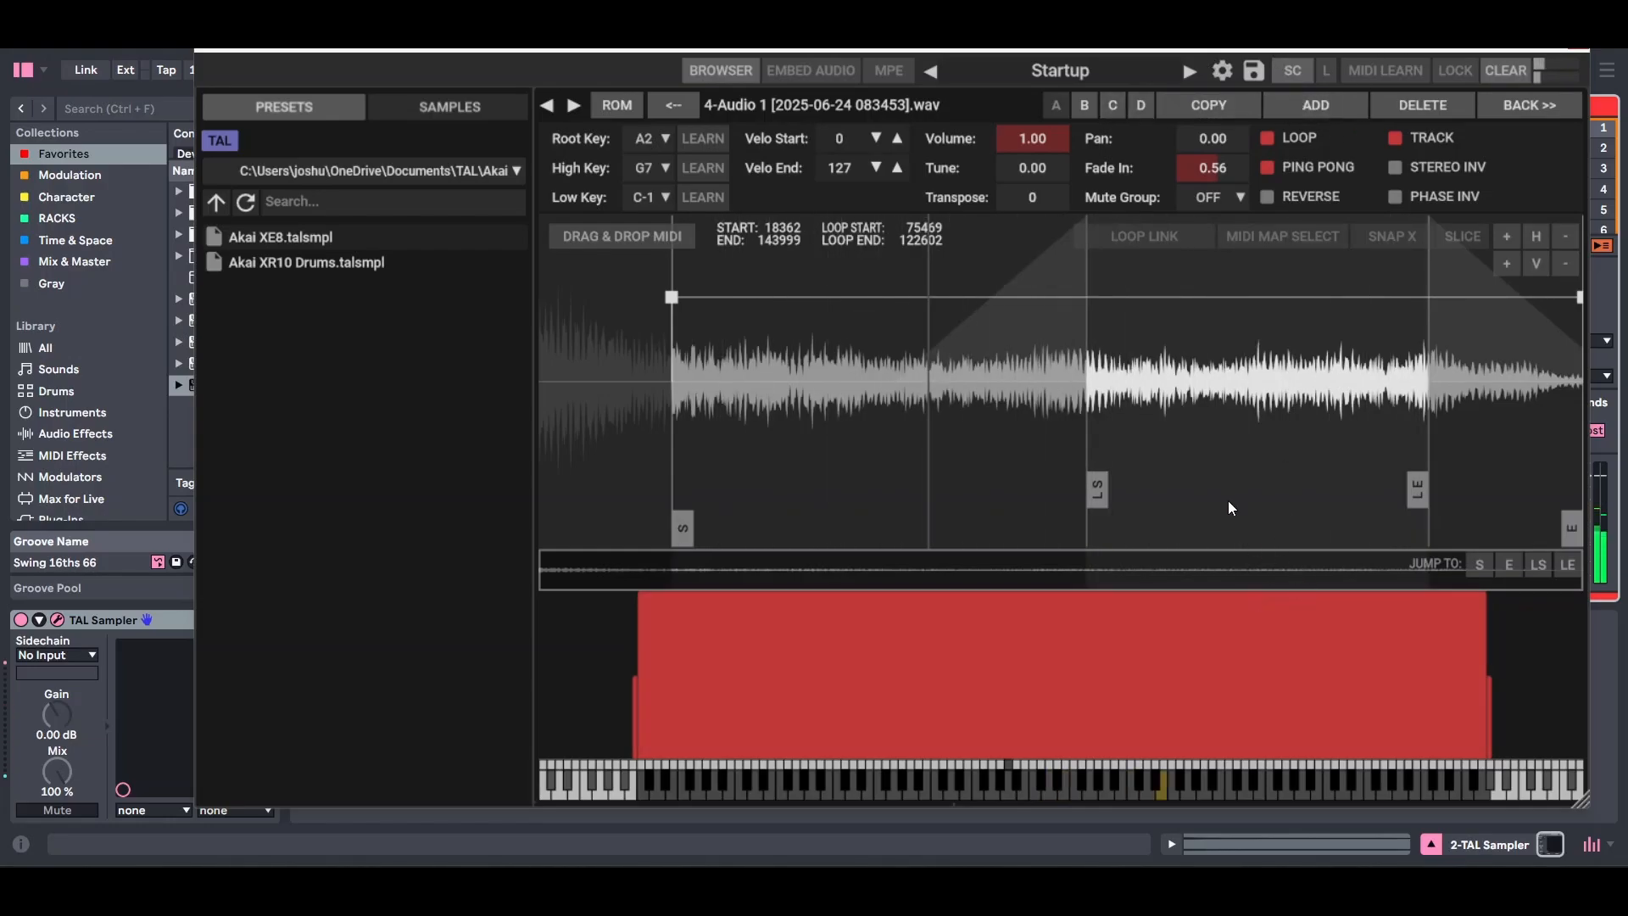
{"action": "left_click", "coordinate": [1569, 118]}
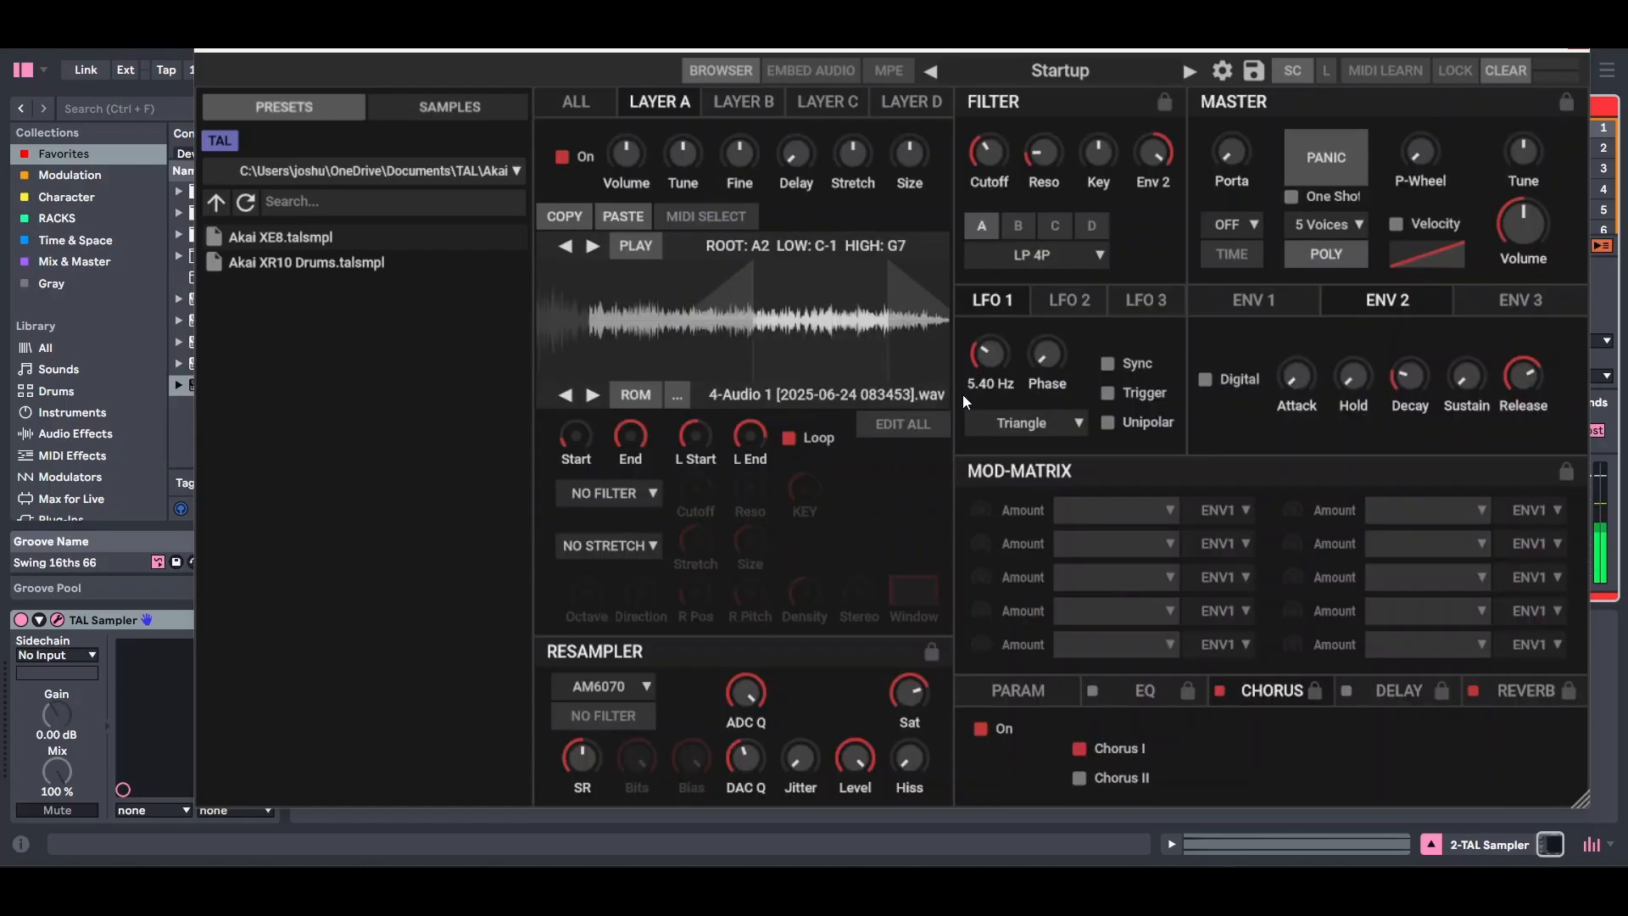
- Open the ENV 1 settings
{"action": "left_click", "coordinate": [1260, 304]}
{"action": "mouse_move", "coordinate": [1311, 388]}
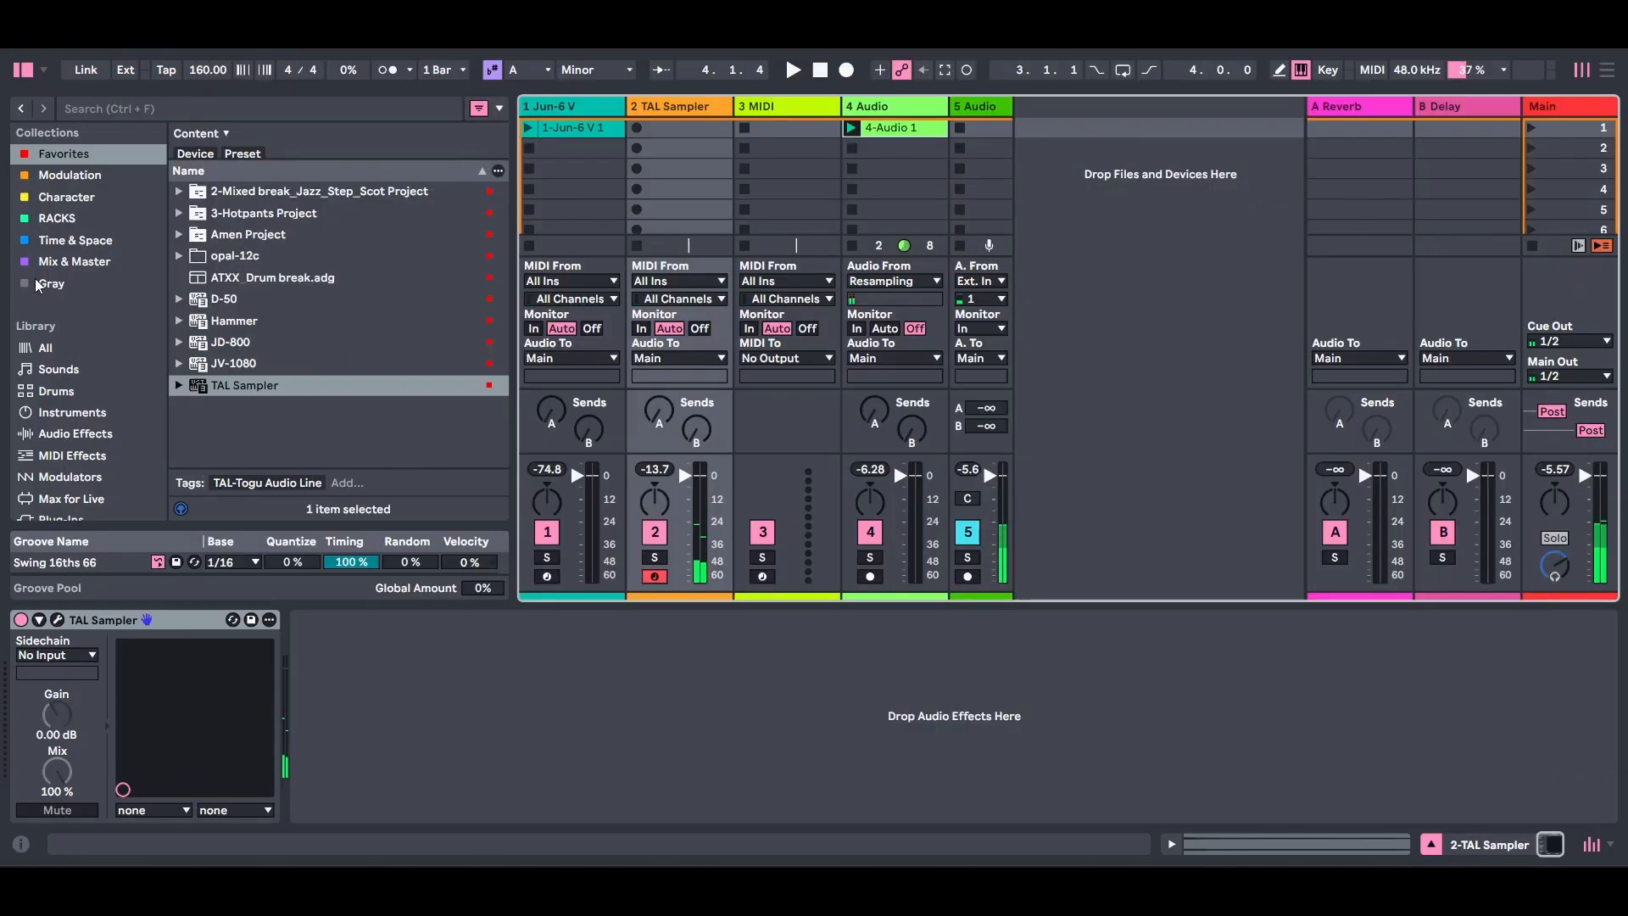
- Add the Dist TUBE-CULTURE effect from the Character collection to the TAL Sampler track
{"action": "left_click", "coordinate": [89, 197]}
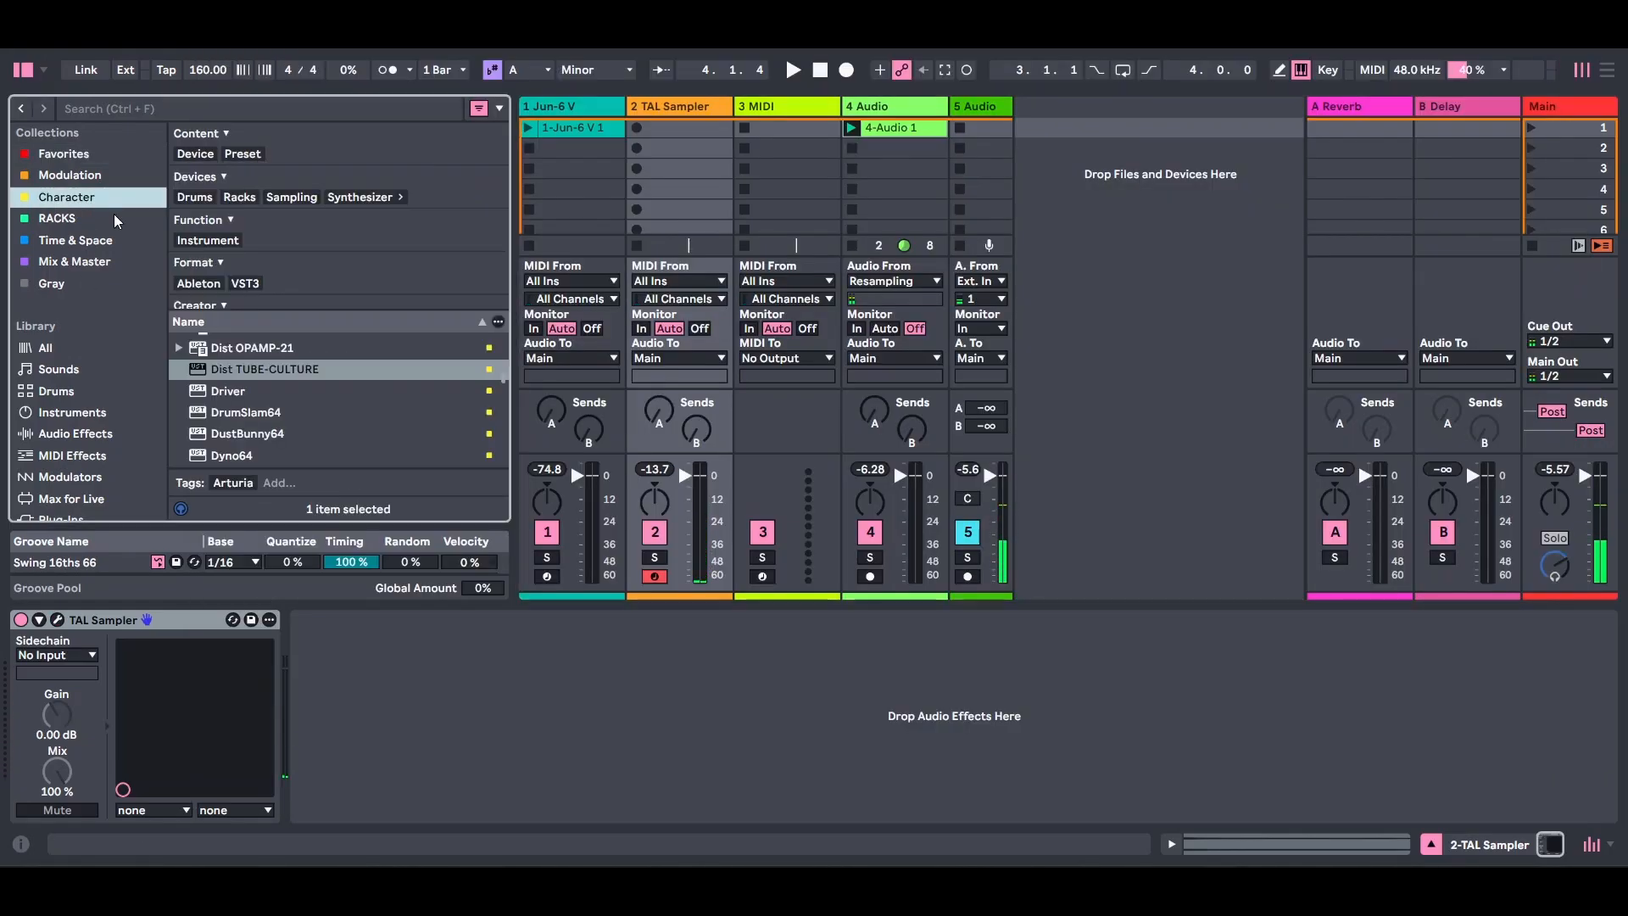
{"action": "double_click", "coordinate": [313, 368]}
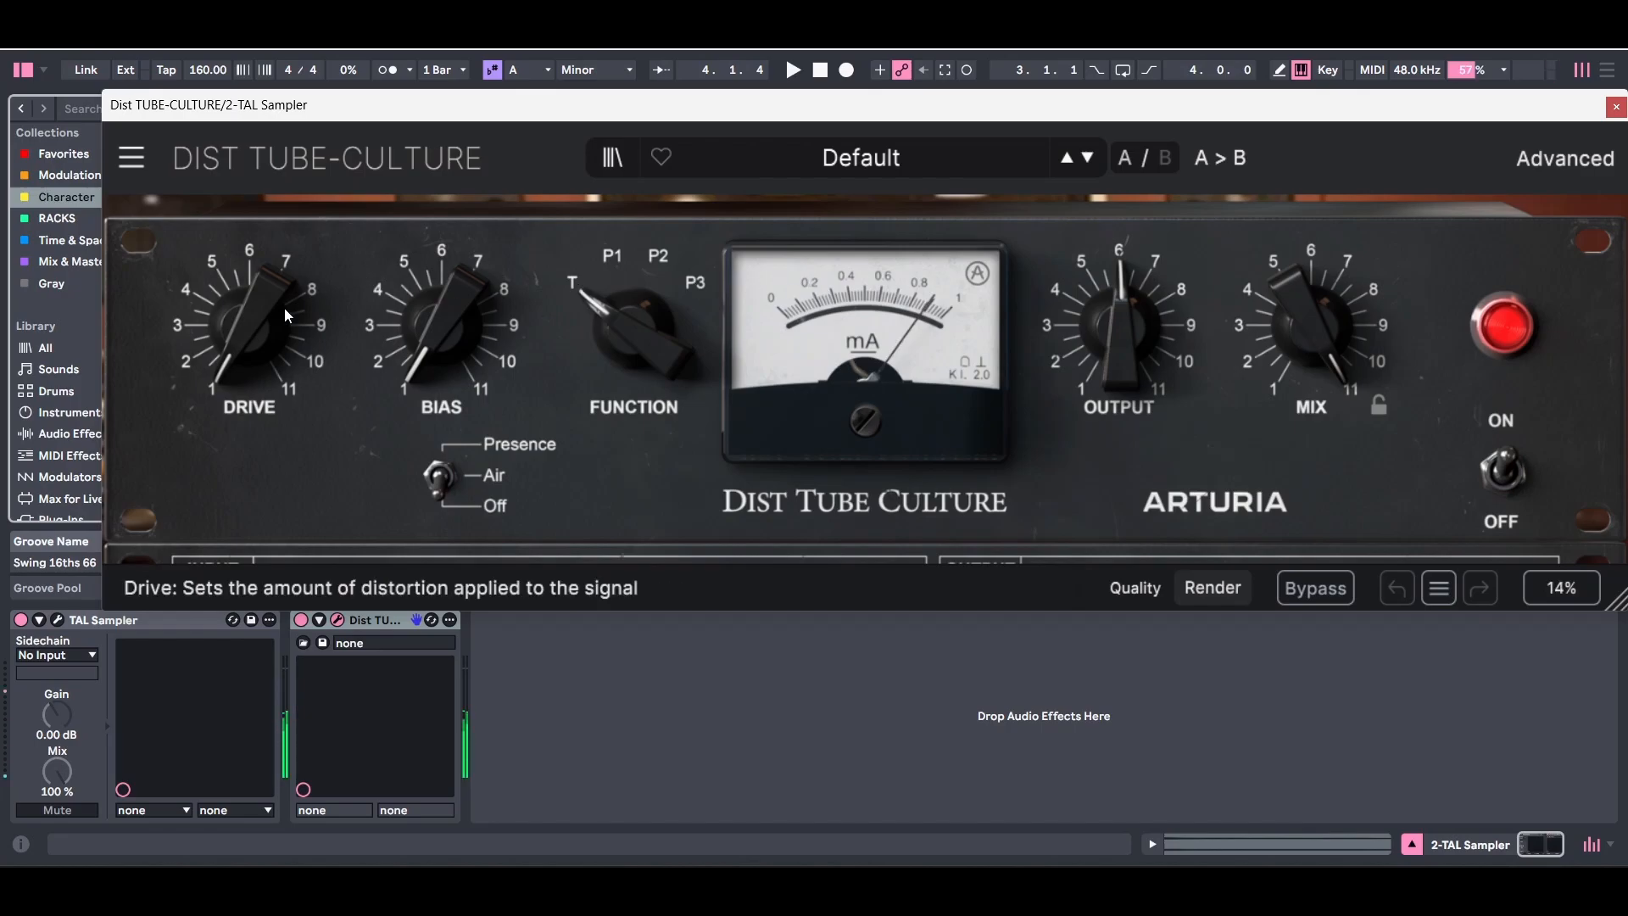
{"action": "left_click", "coordinate": [131, 156]}
{"action": "left_click", "coordinate": [436, 382]}
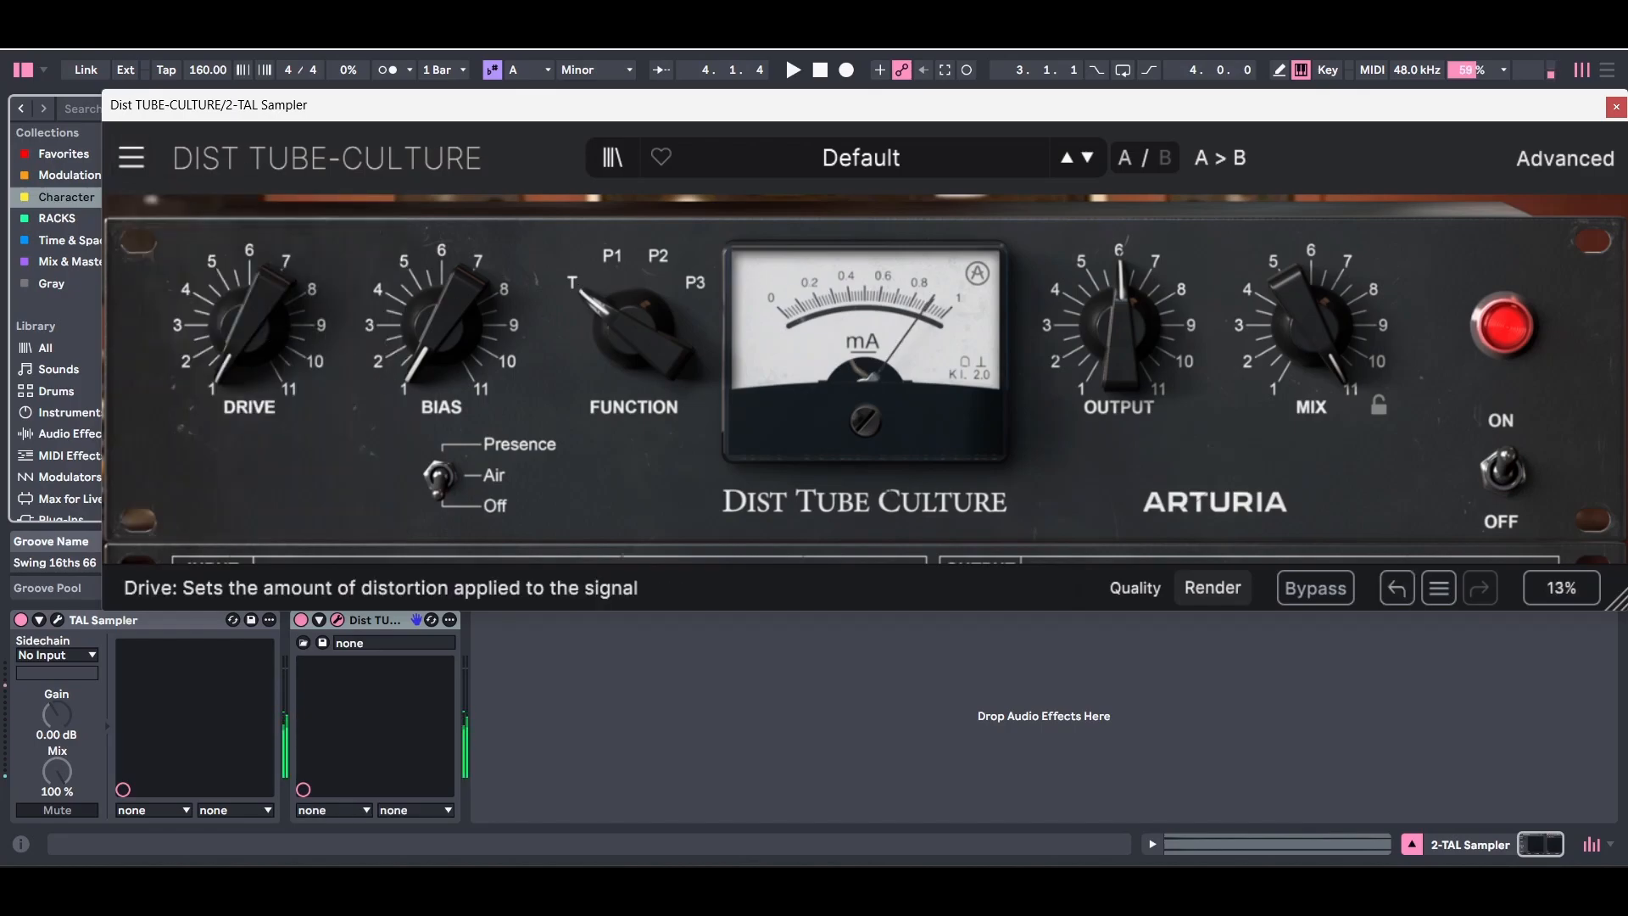
- Raise the tube distortion's drive and bias, adjust its function setting, and close the plug-in window
{"action": "left_click_drag", "start_coordinate": [249, 326], "coordinate": [249, 242]}
{"action": "left_click_drag", "start_coordinate": [441, 324], "coordinate": [441, 270]}
{"action": "left_click_drag", "start_coordinate": [634, 339], "coordinate": [634, 310]}
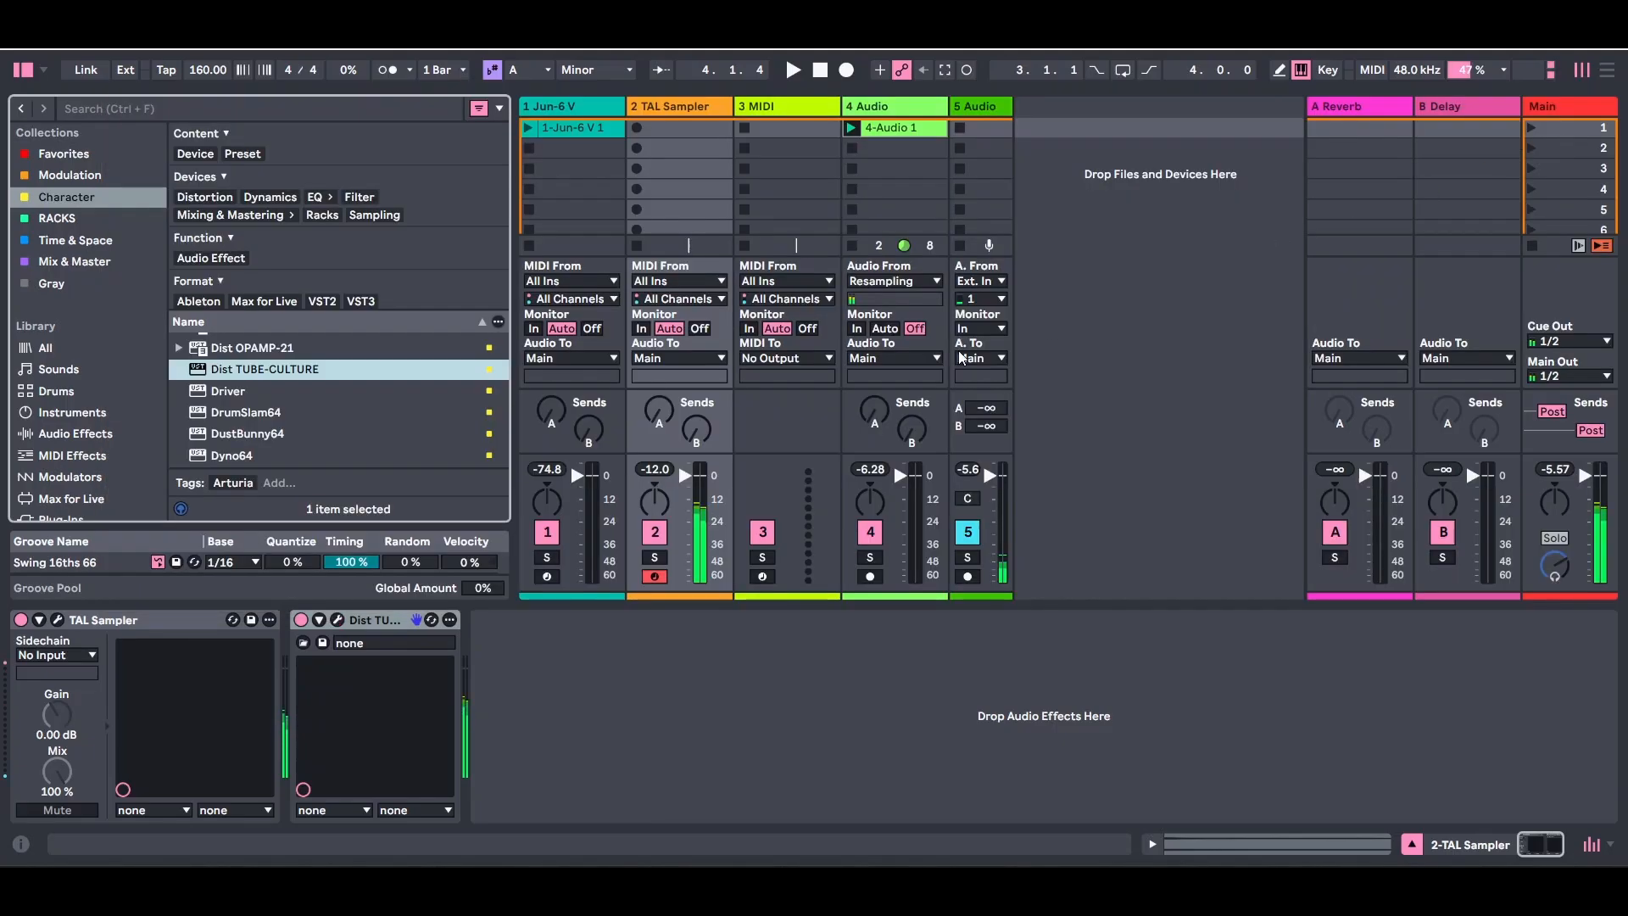
{"action": "left_click", "coordinate": [1616, 107]}
- Add ValhallaDelay x64 from the Time & Space collection after the distortion and lower its feedback to about 60.4%
{"action": "left_click", "coordinate": [94, 242]}
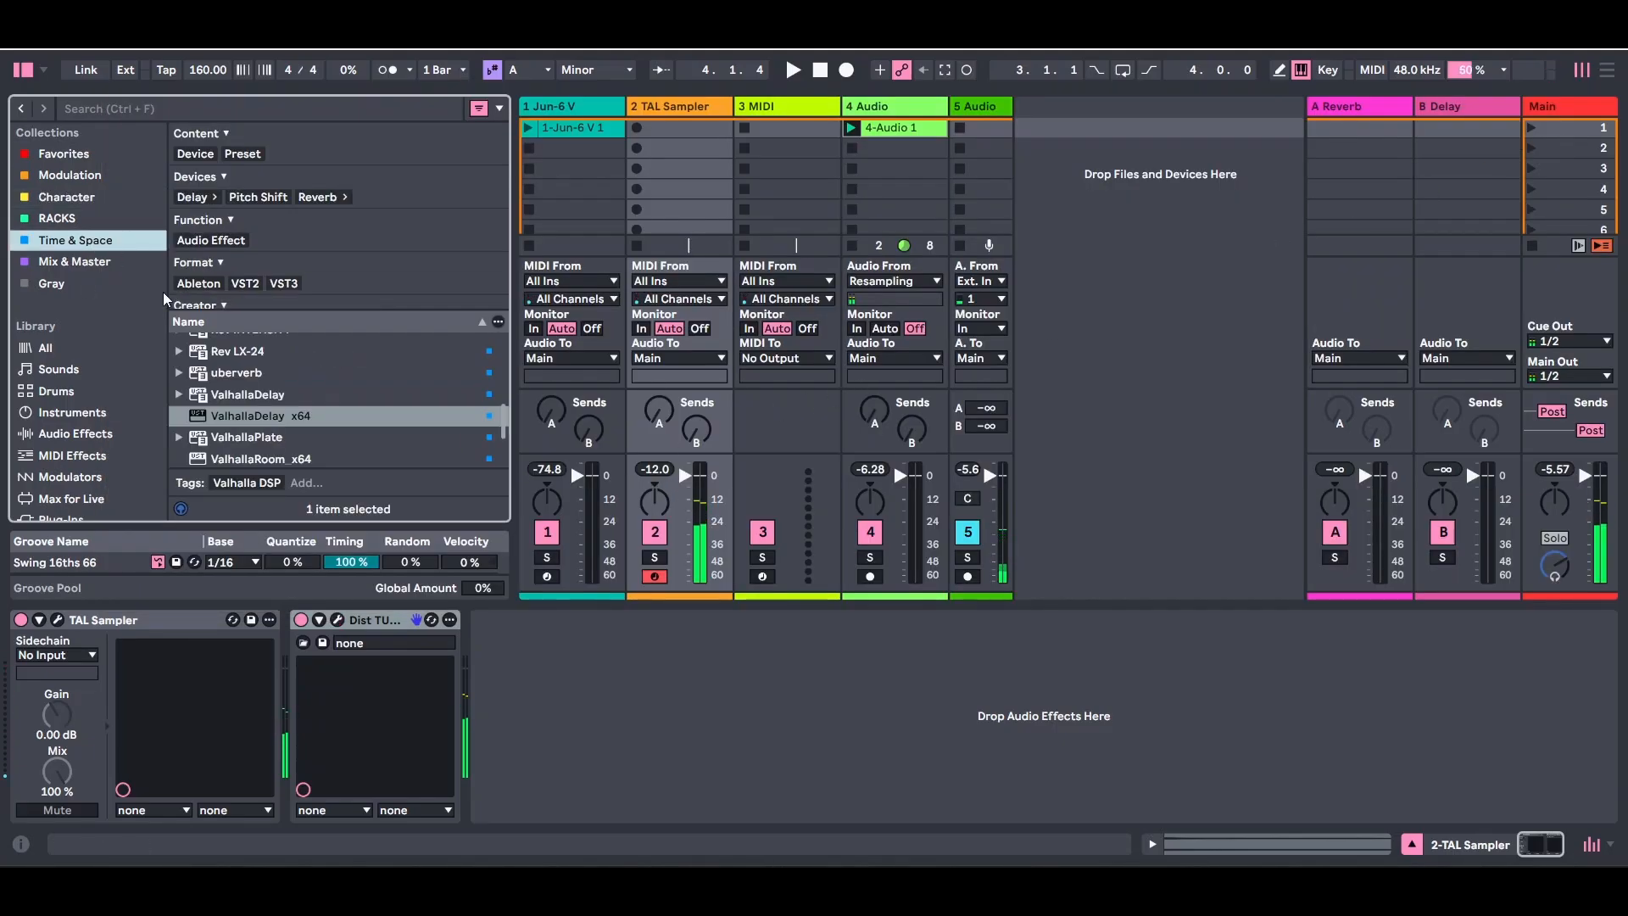
{"action": "double_click", "coordinate": [315, 415]}
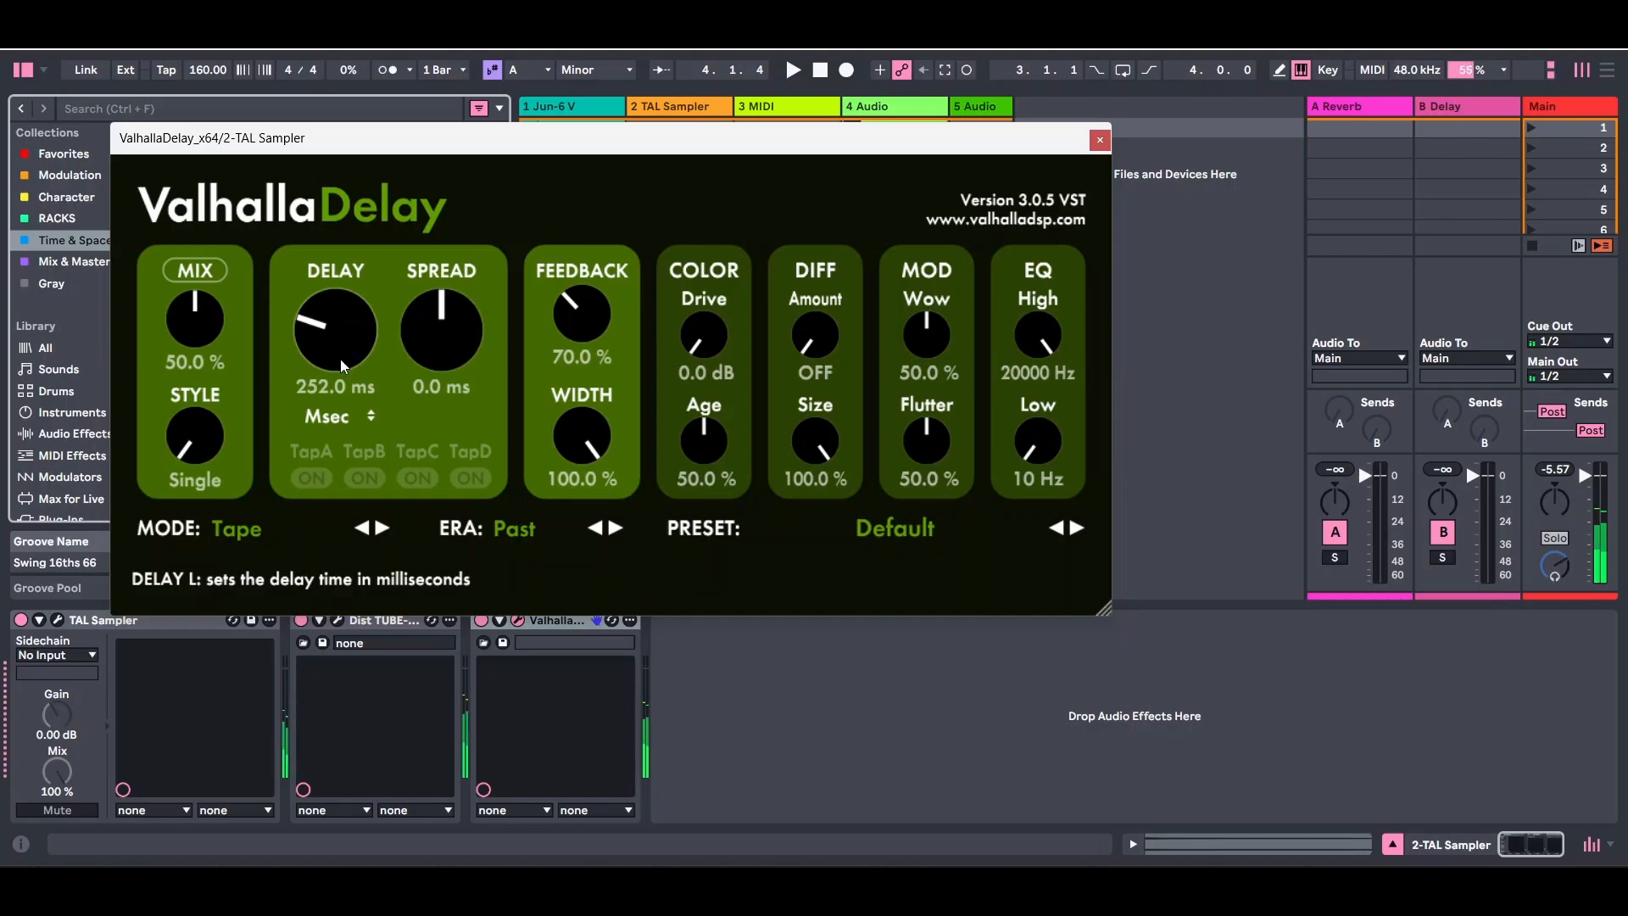
{"action": "left_click", "coordinate": [332, 417]}
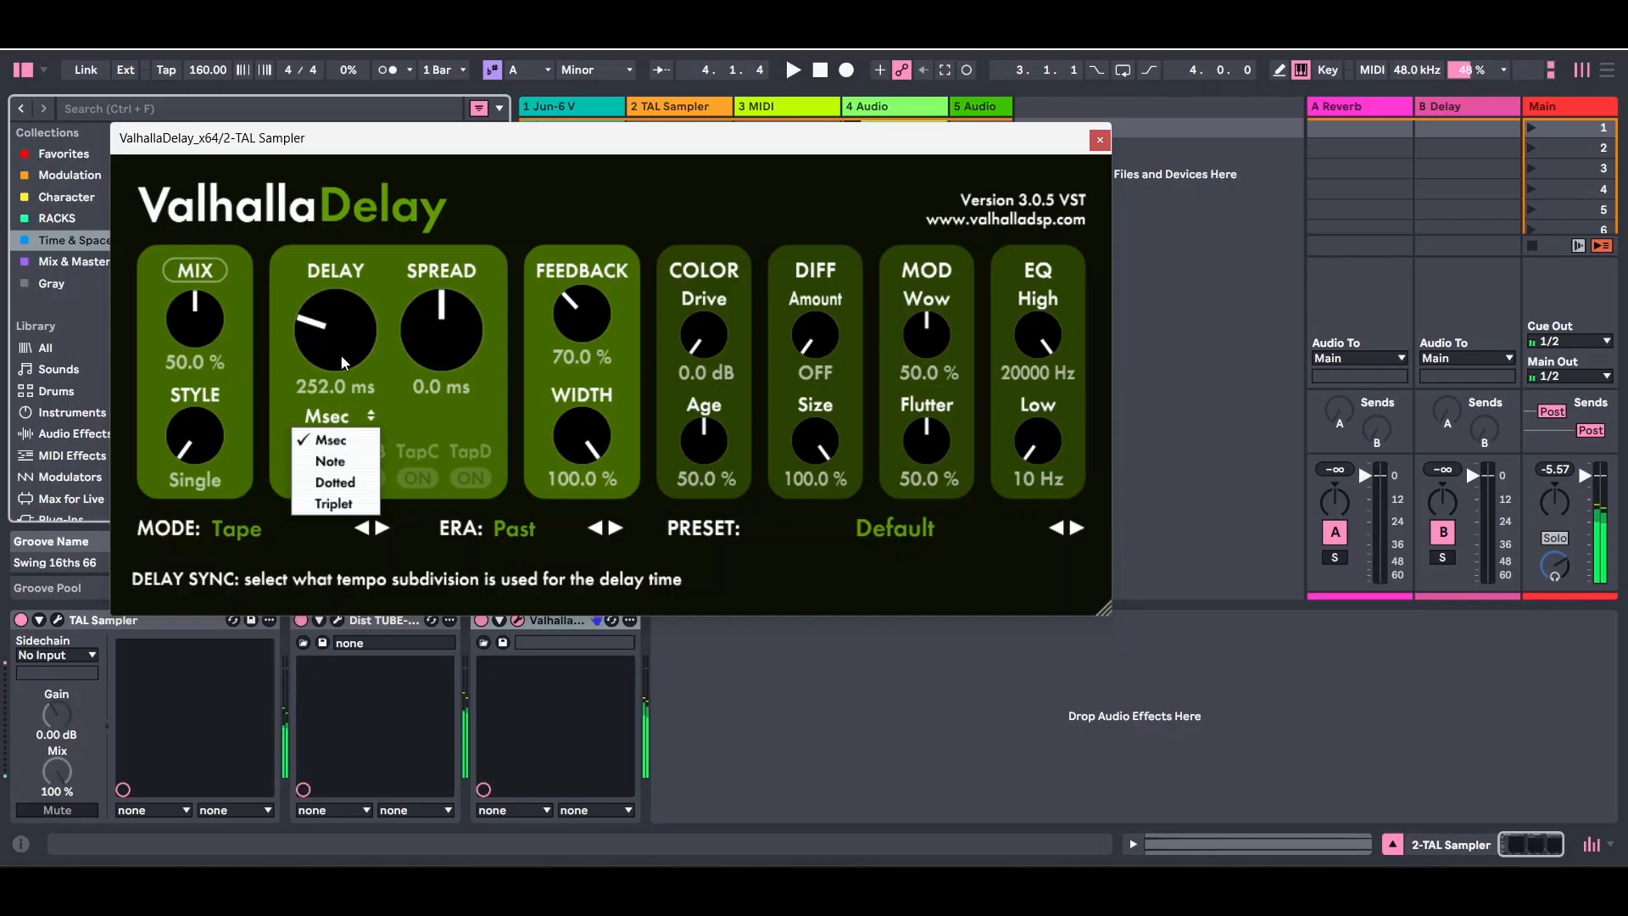
{"action": "left_click_drag", "start_coordinate": [570, 314], "coordinate": [568, 327]}
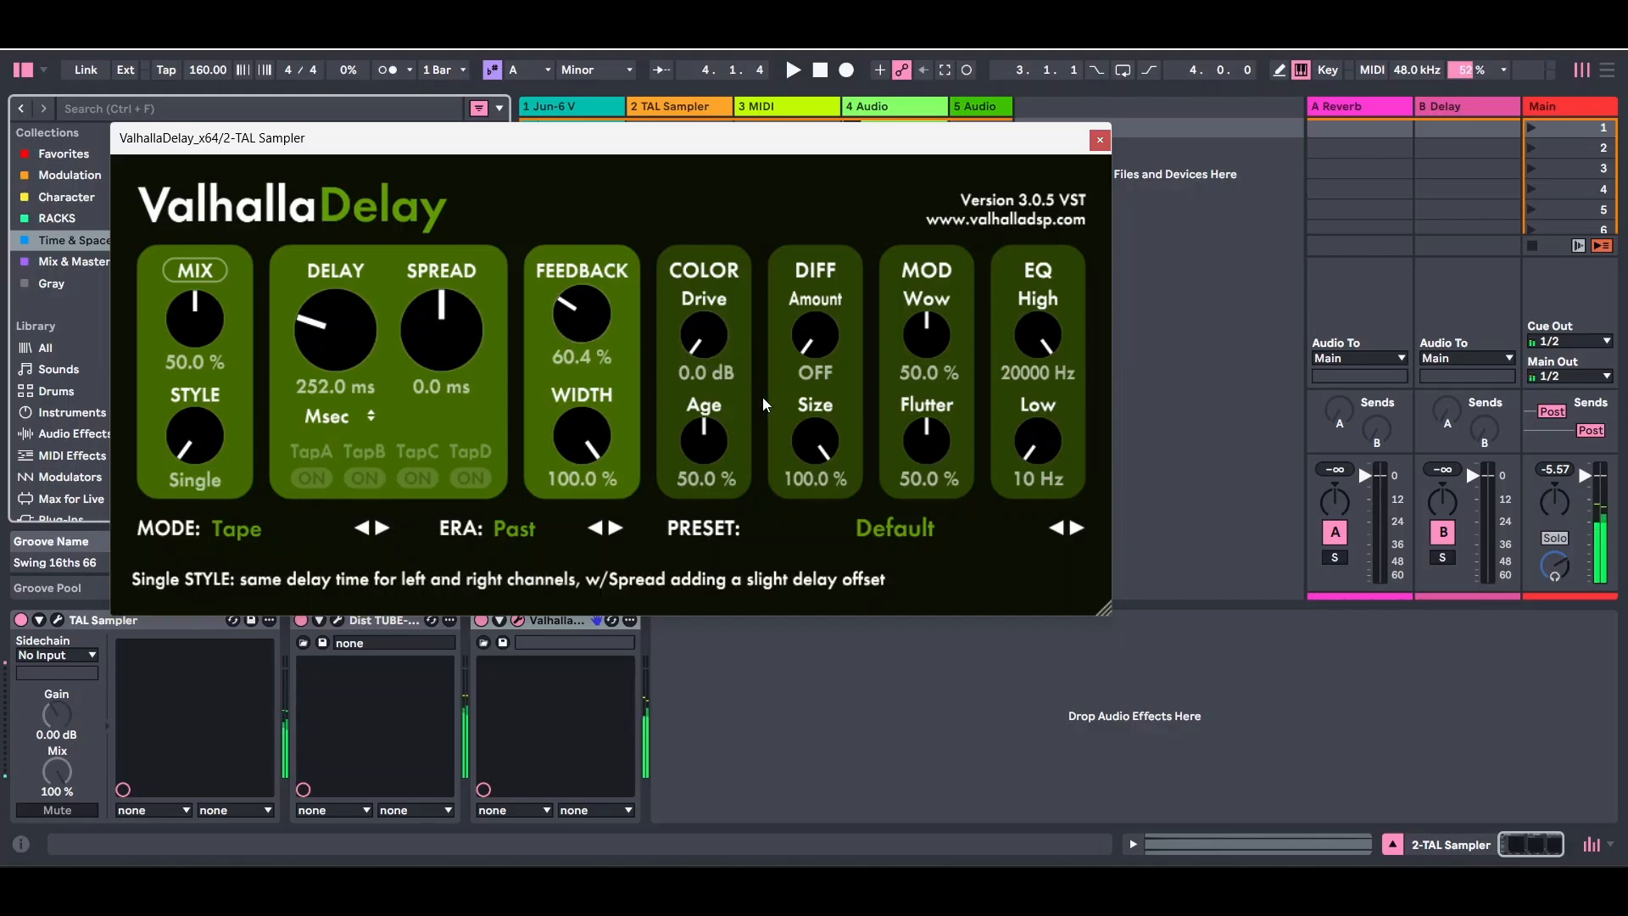
- Set the delay's EQ to 210 Hz low and 18100 Hz high, and reduce its mix to about 40.4%
{"action": "left_click_drag", "start_coordinate": [1034, 423], "coordinate": [1036, 398]}
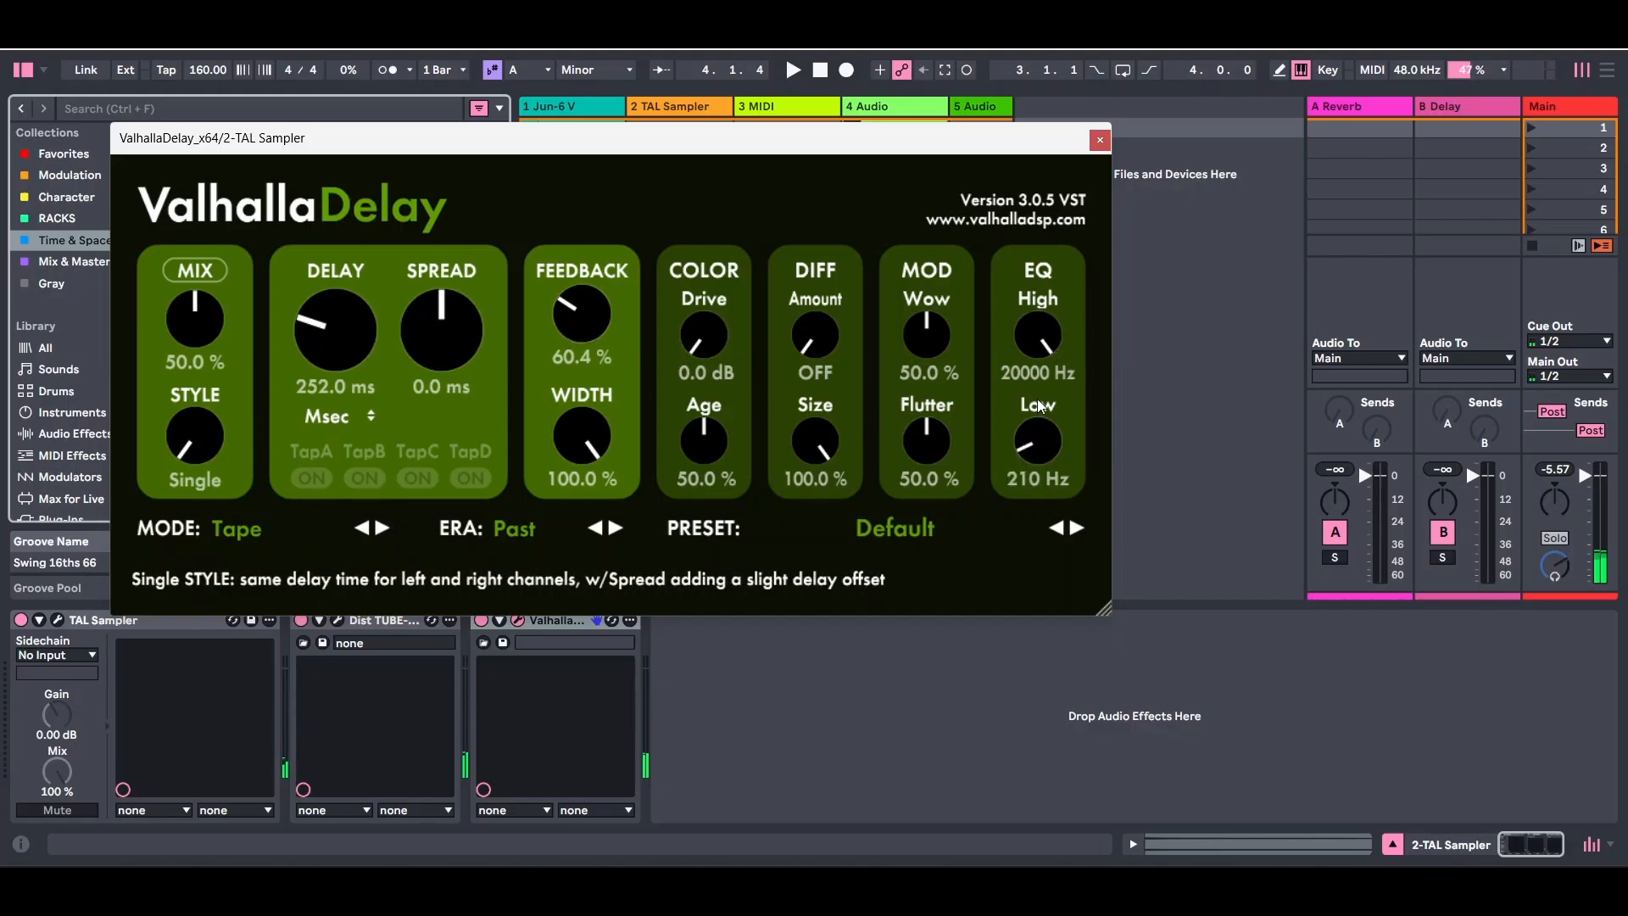
{"action": "left_click_drag", "start_coordinate": [1041, 335], "coordinate": [1036, 371]}
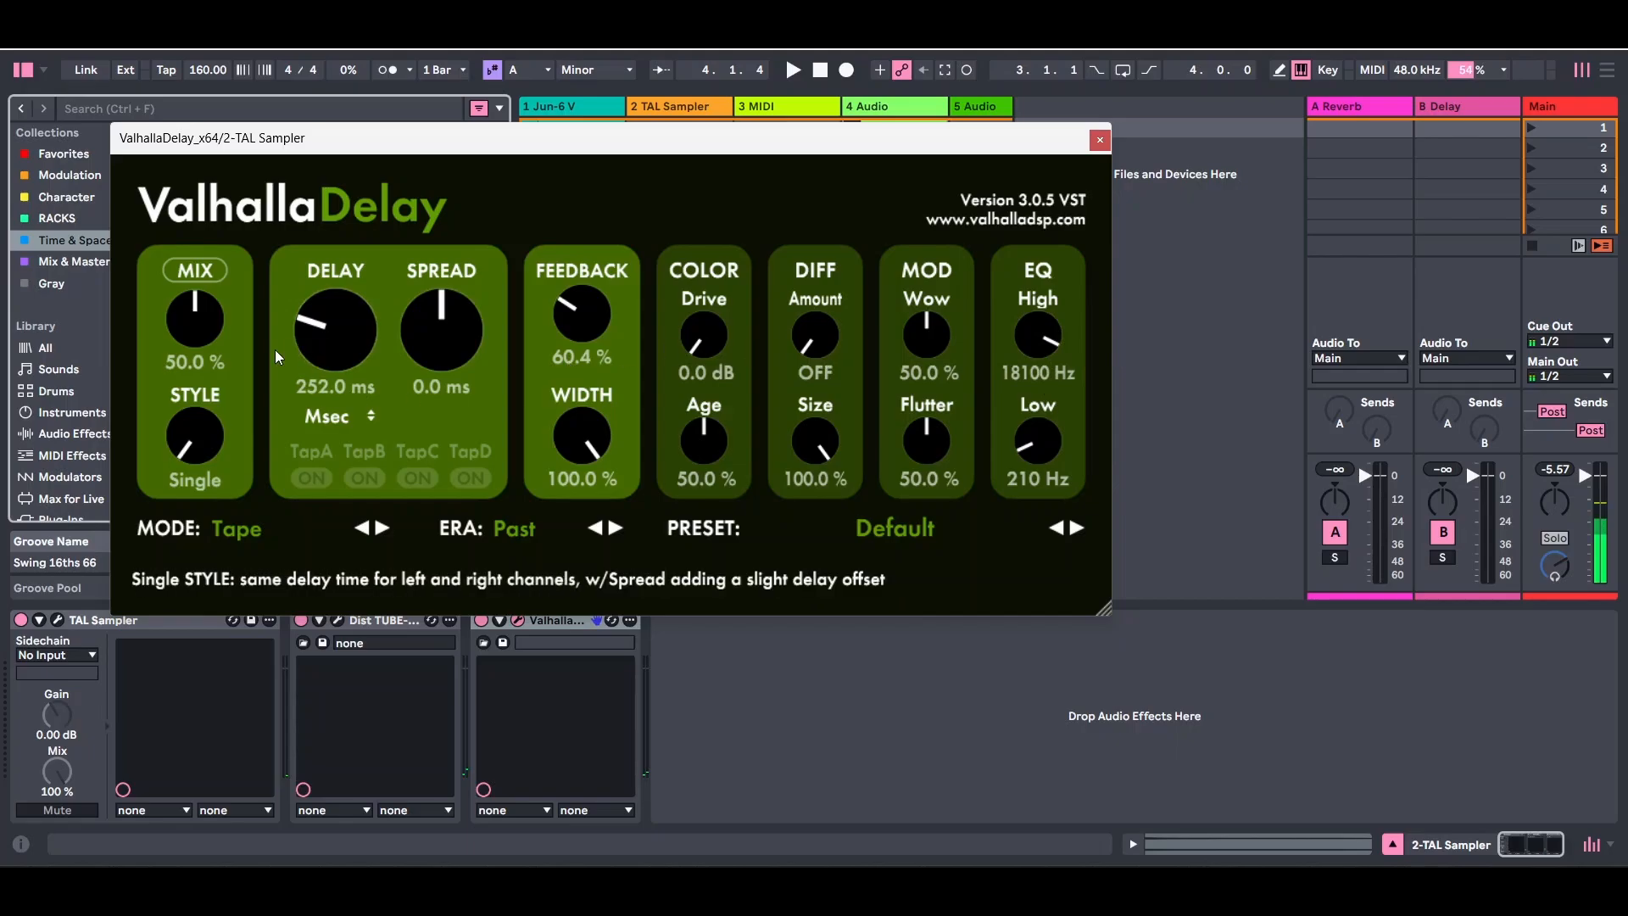
{"action": "left_click_drag", "start_coordinate": [208, 341], "coordinate": [209, 349]}
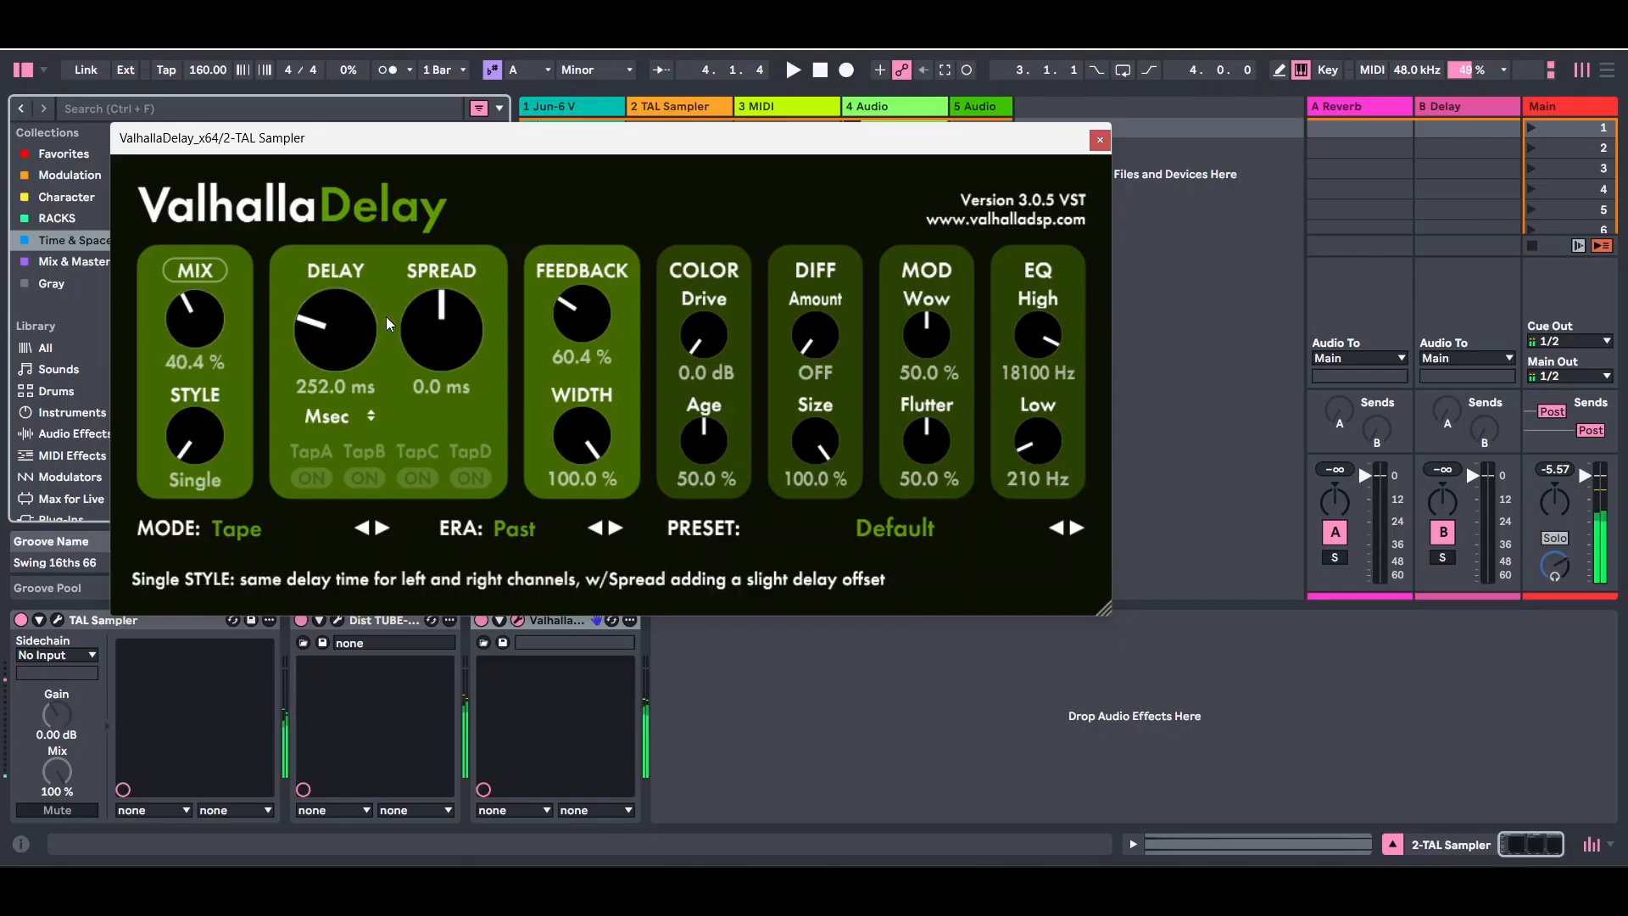
{"action": "left_click", "coordinate": [1100, 142]}
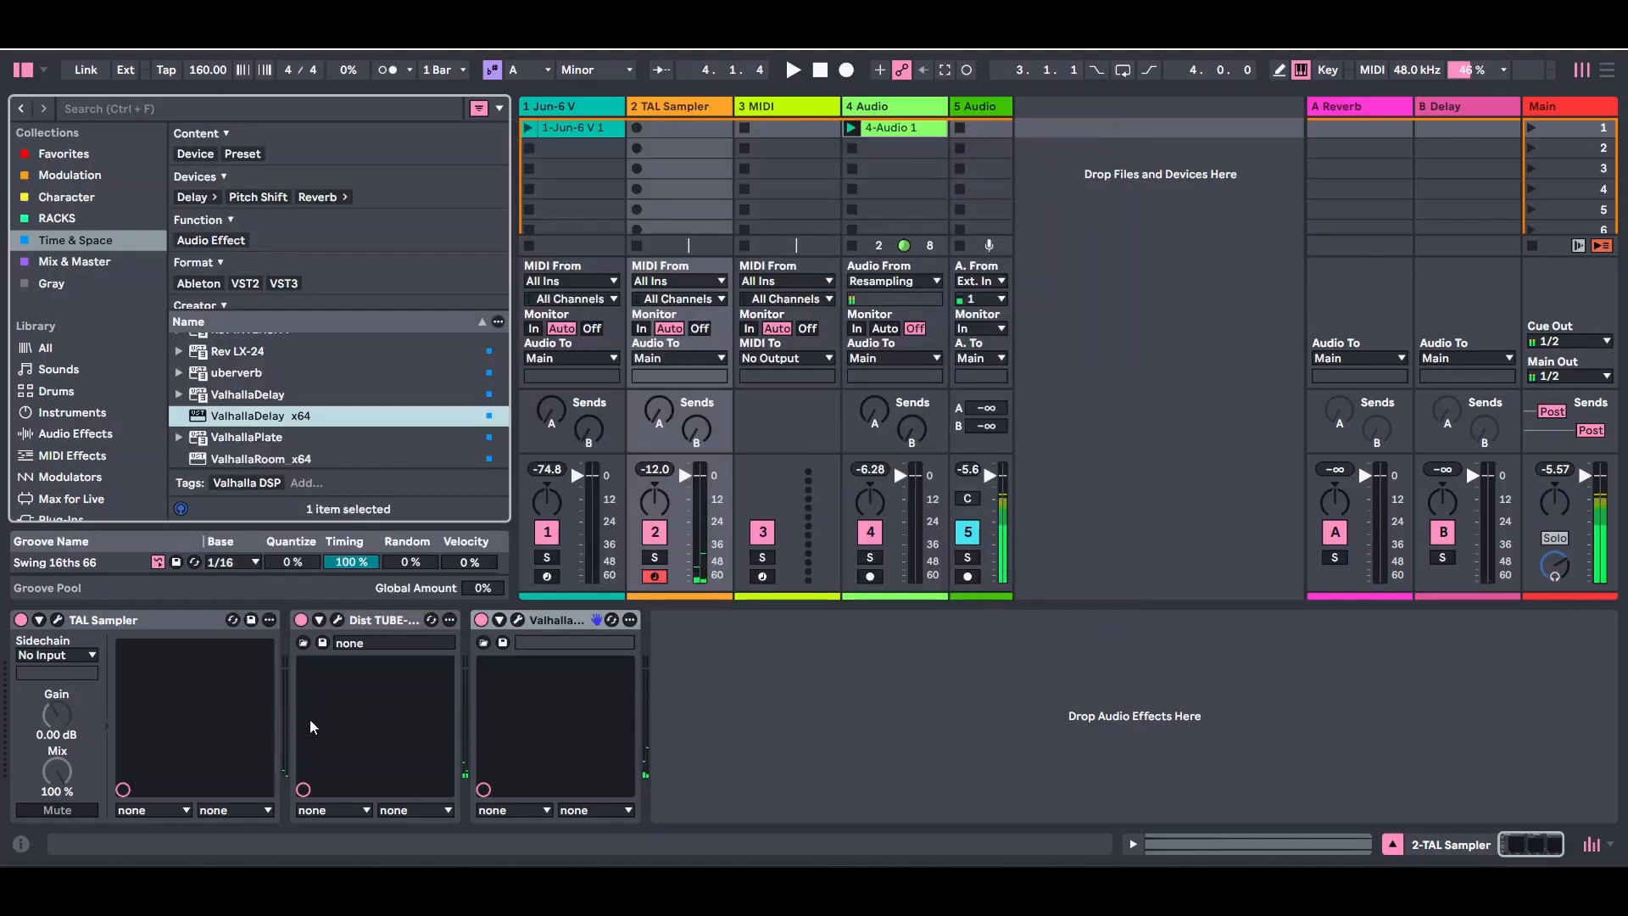
- Open the 4-Audio 1 clip from the session to inspect its waveform and available clip commands
{"action": "left_click", "coordinate": [908, 132]}
{"action": "double_click", "coordinate": [908, 131]}
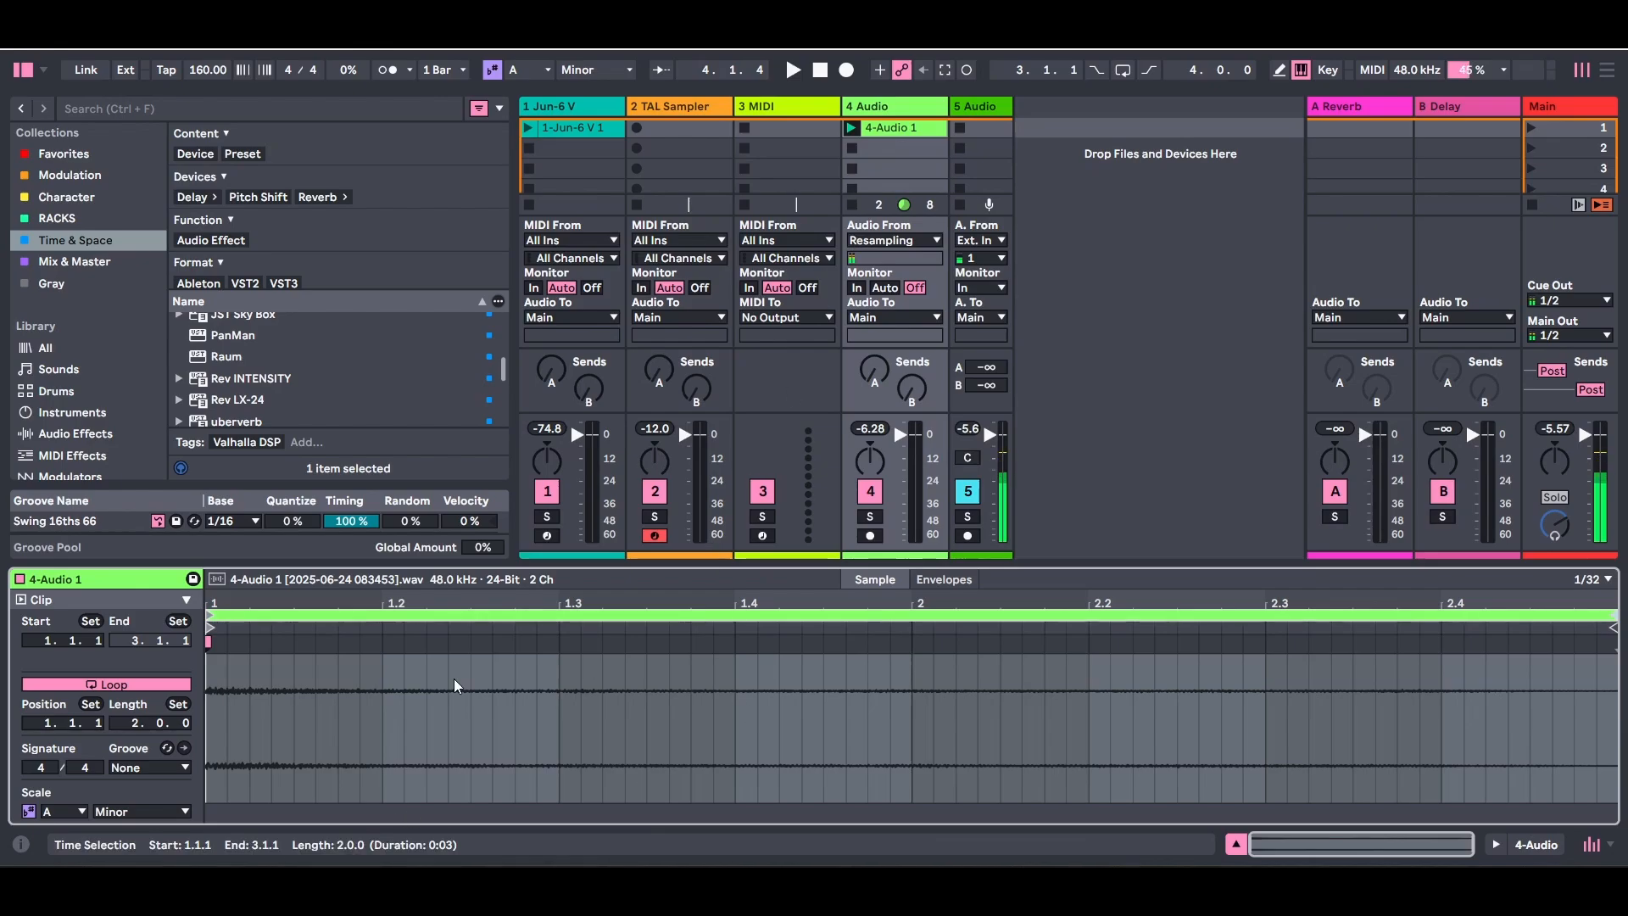
{"action": "right_click", "coordinate": [916, 130]}
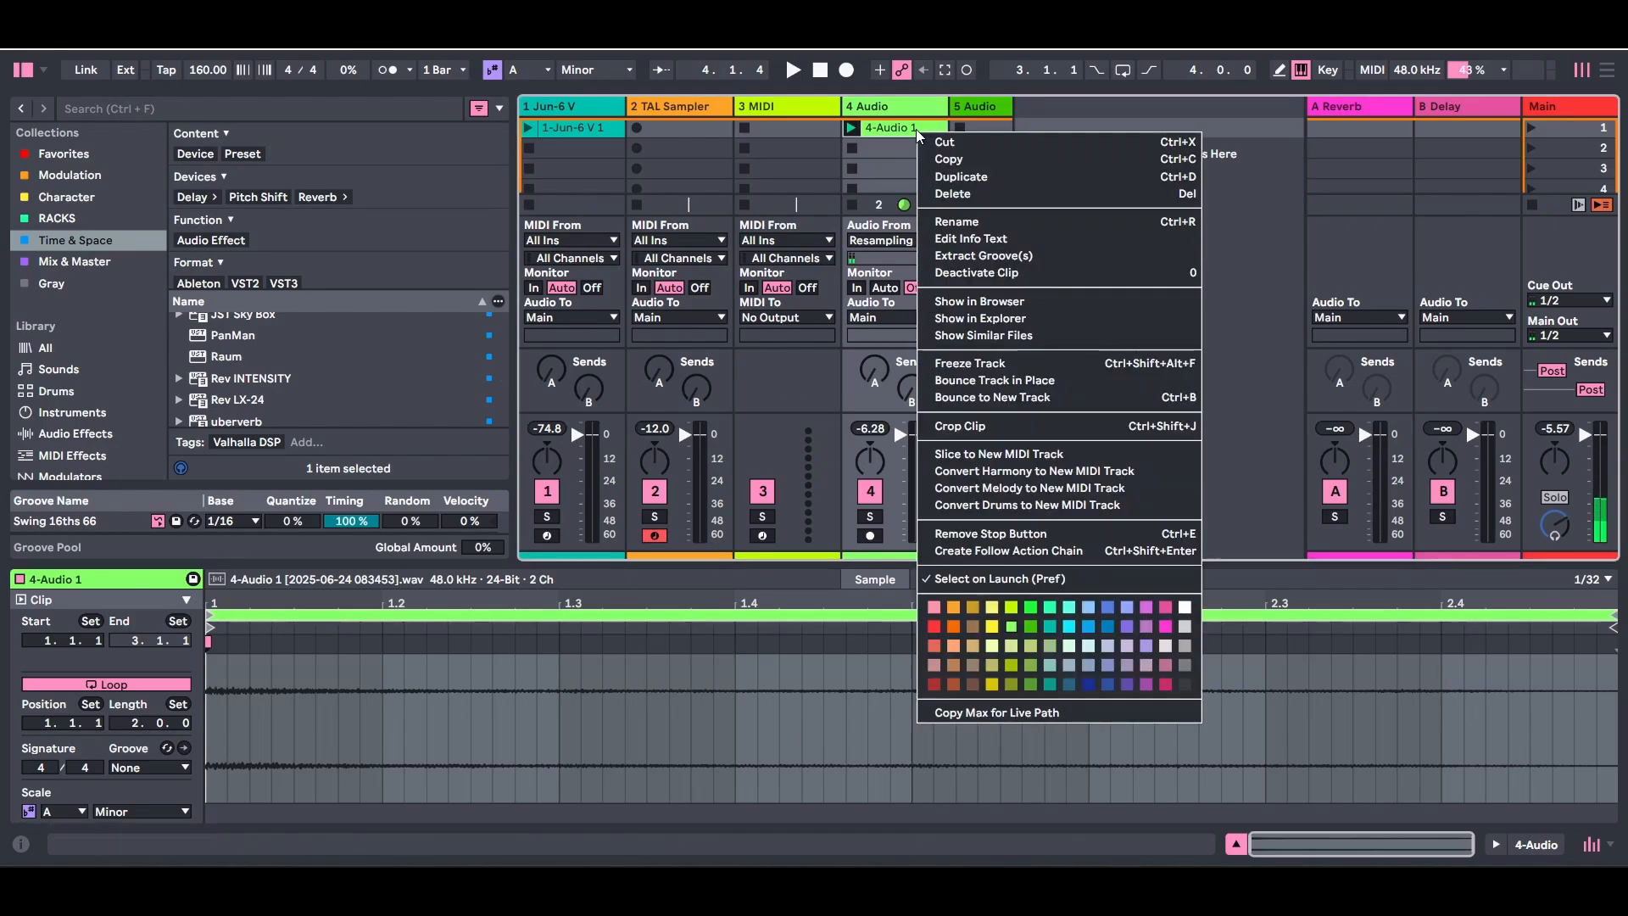
{"action": "key", "text": "Escape"}
- Move the 4-Audio 1 session clip to bar 1 of the 4 Audio track in the arrangement and consolidate it
{"action": "key", "text": "Tab"}
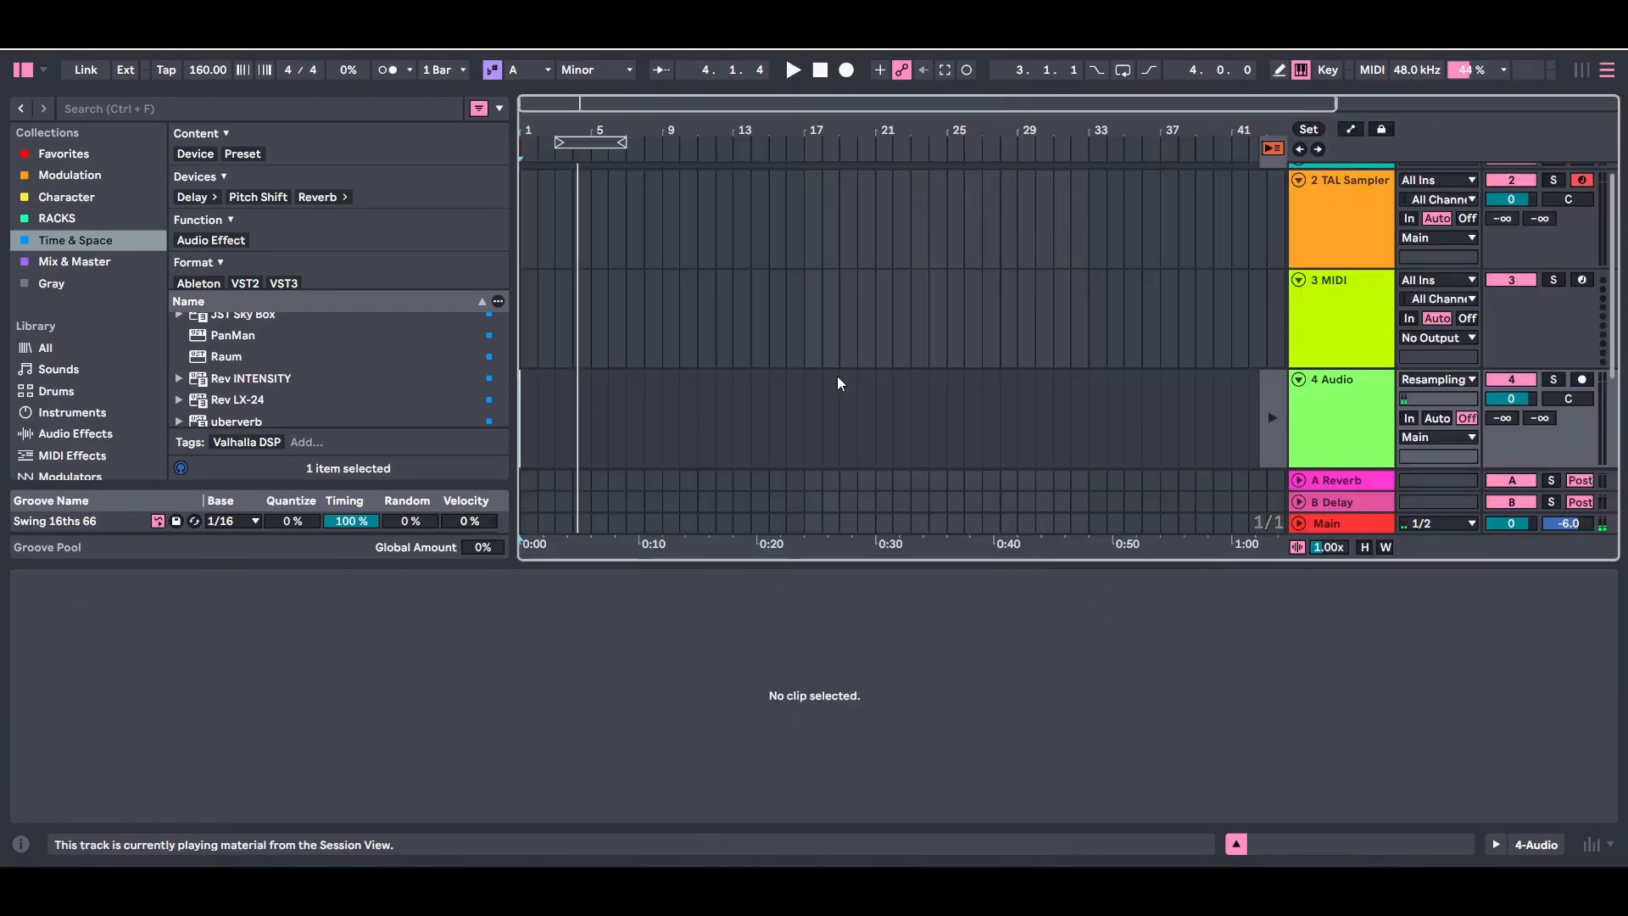
{"action": "key", "text": "Tab"}
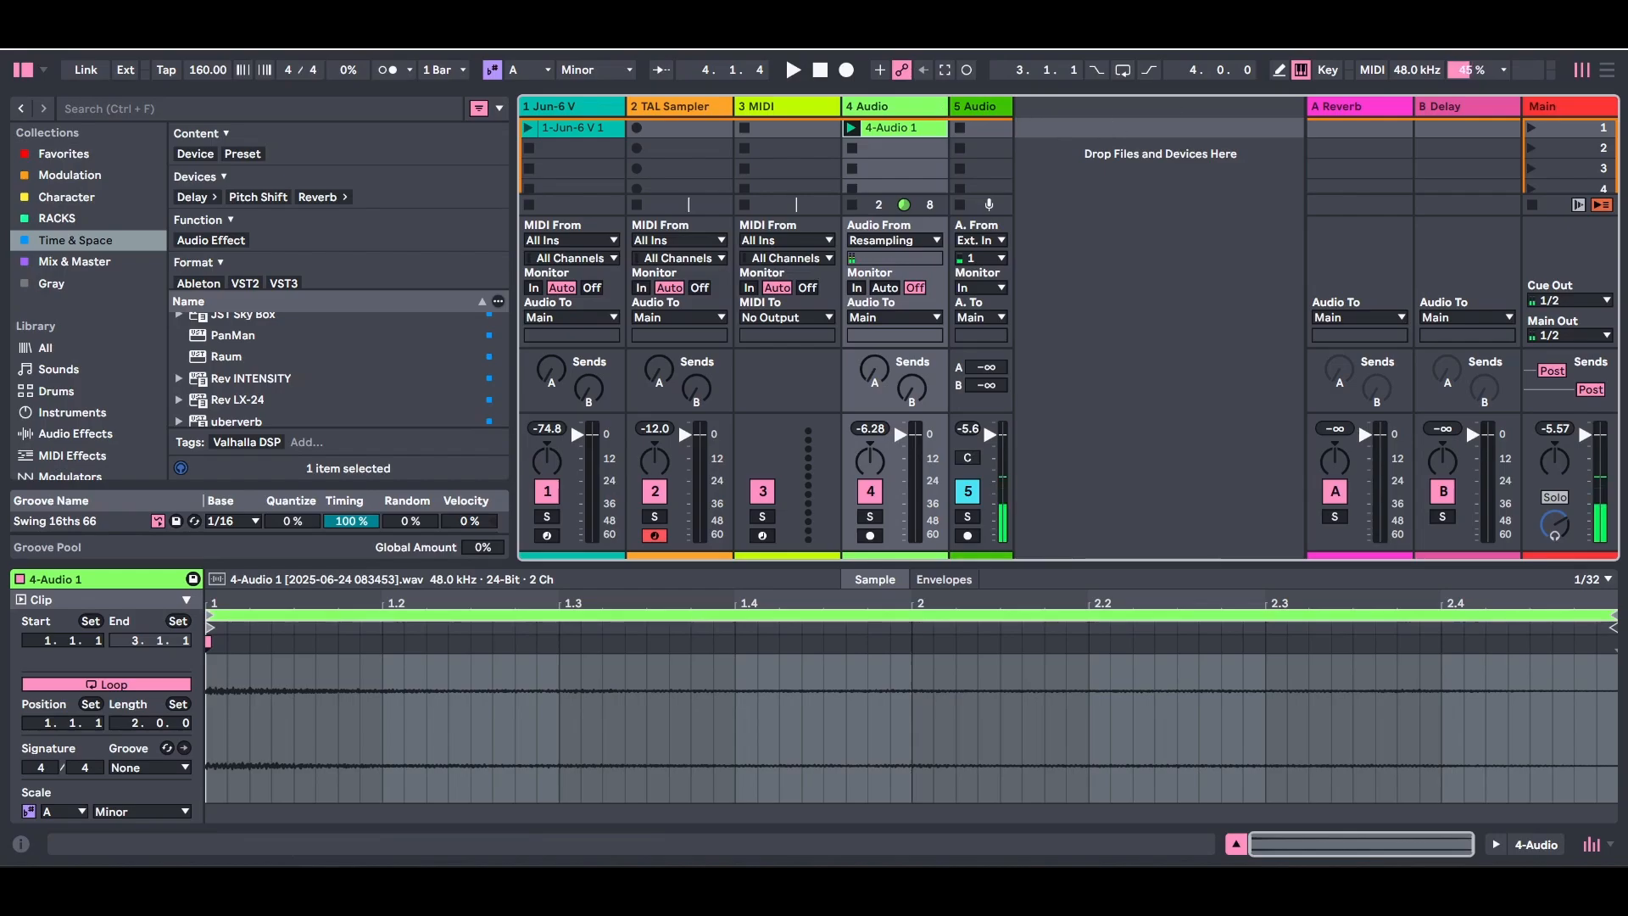
{"action": "key", "text": "Tab"}
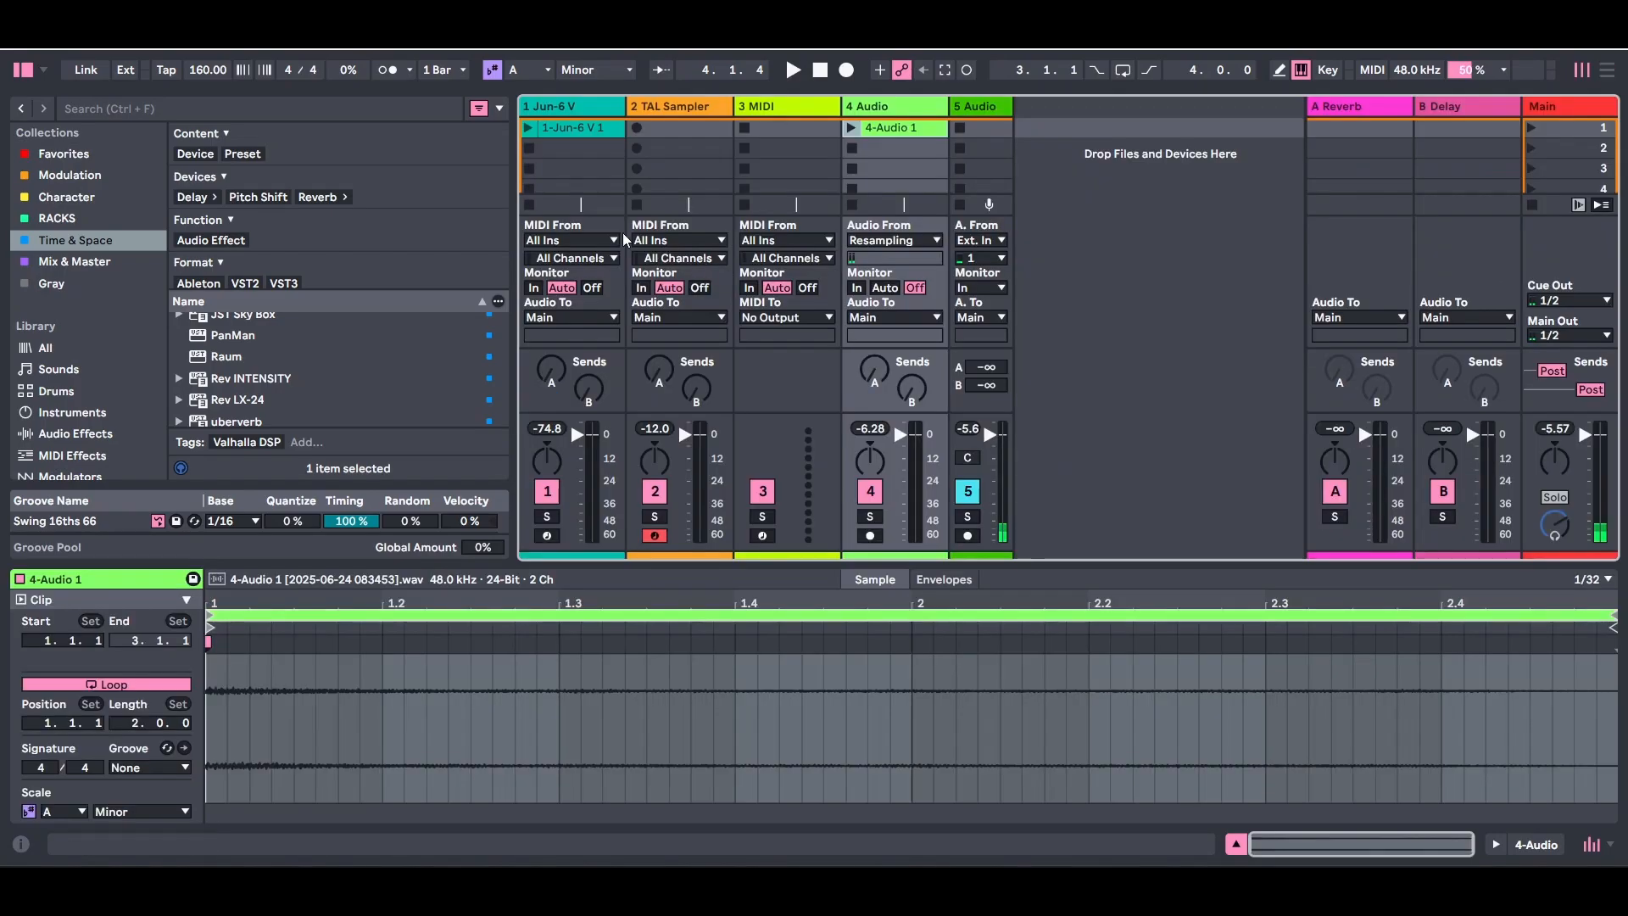
{"action": "key", "text": "Tab"}
{"action": "left_click_drag", "start_coordinate": [944, 140], "coordinate": [519, 375]}
{"action": "key", "text": "Tab"}
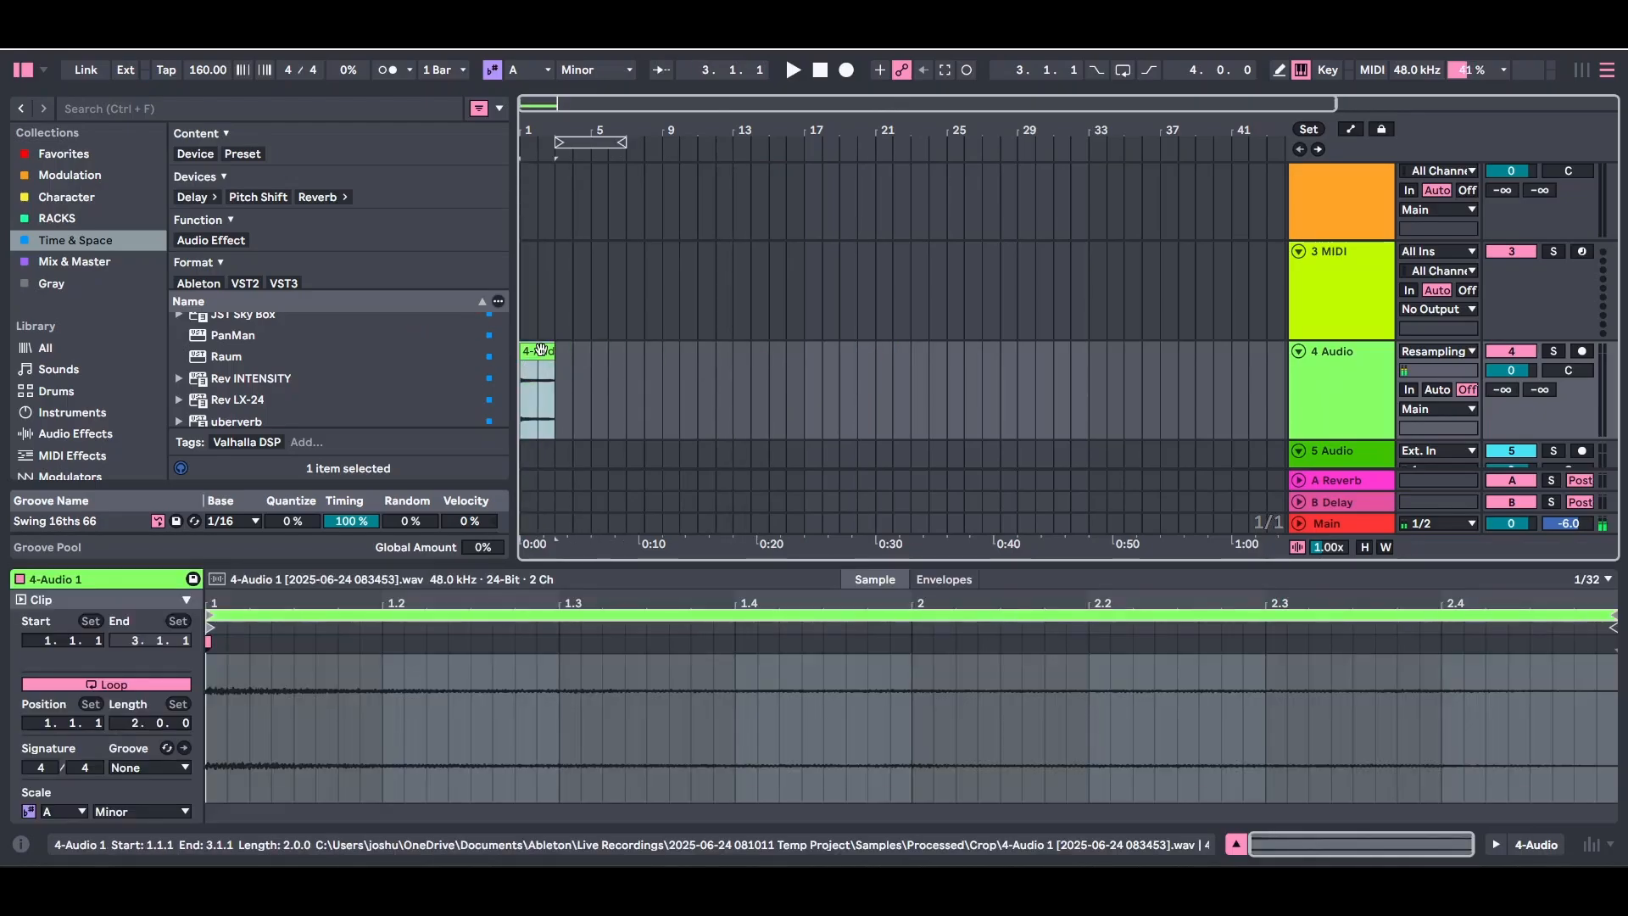
{"action": "key", "text": "ctrl+j"}
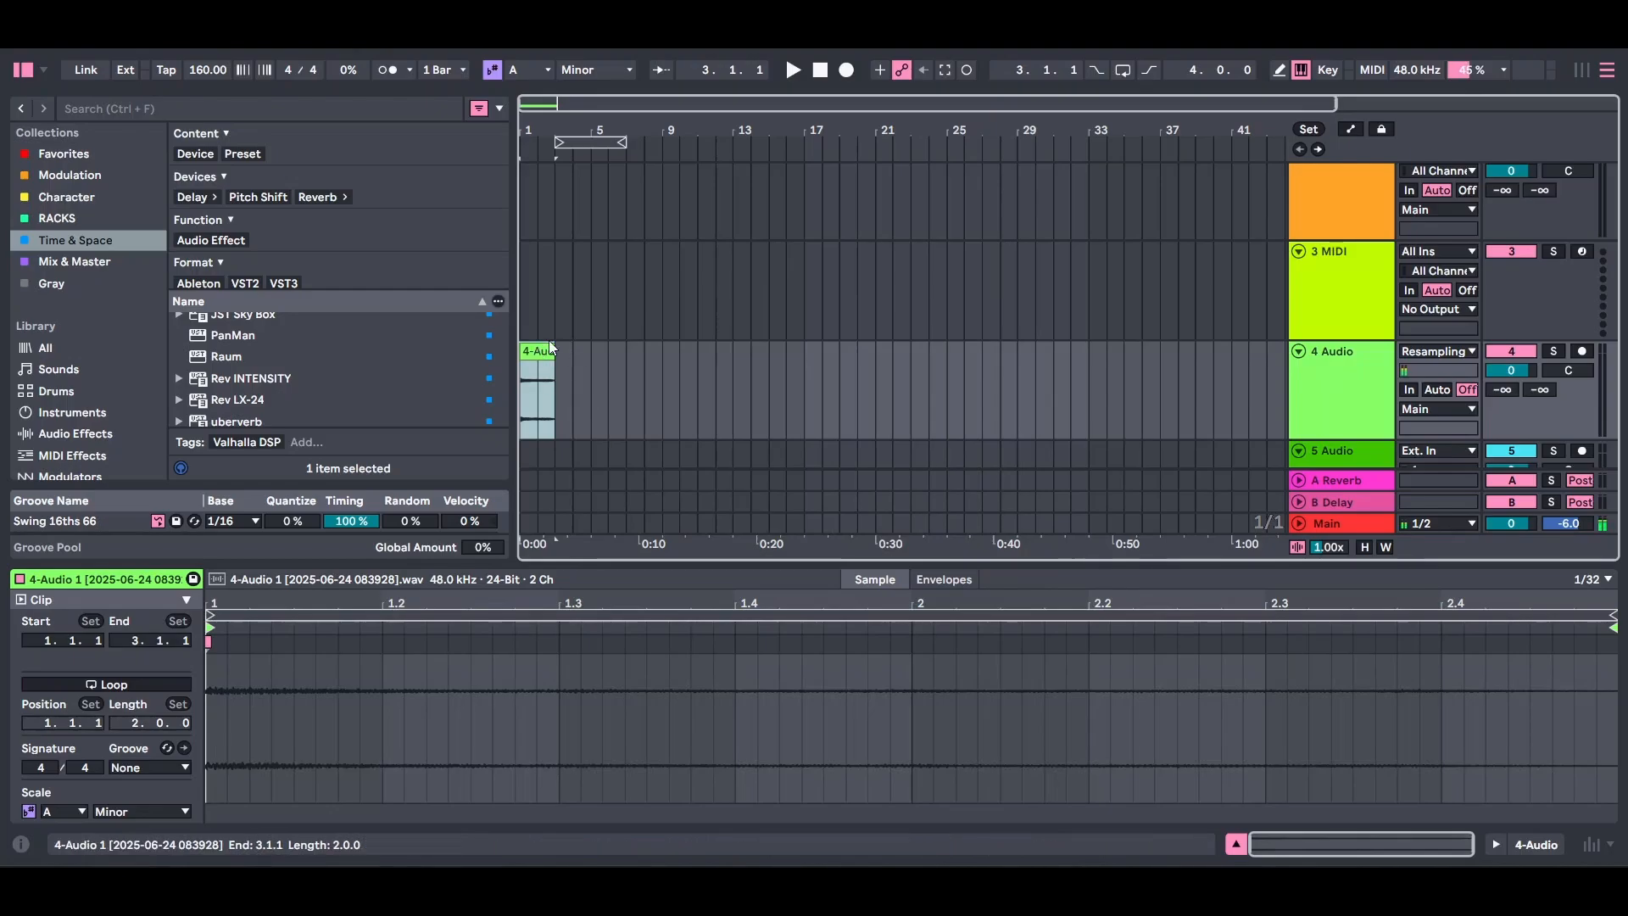
- Examine the consolidated 4-Audio 1 arrangement clip's waveform, warp and gain settings, and look over the tracks
{"action": "scroll", "coordinate": [149, 735], "scroll_direction": "down", "scroll_amount": 4}
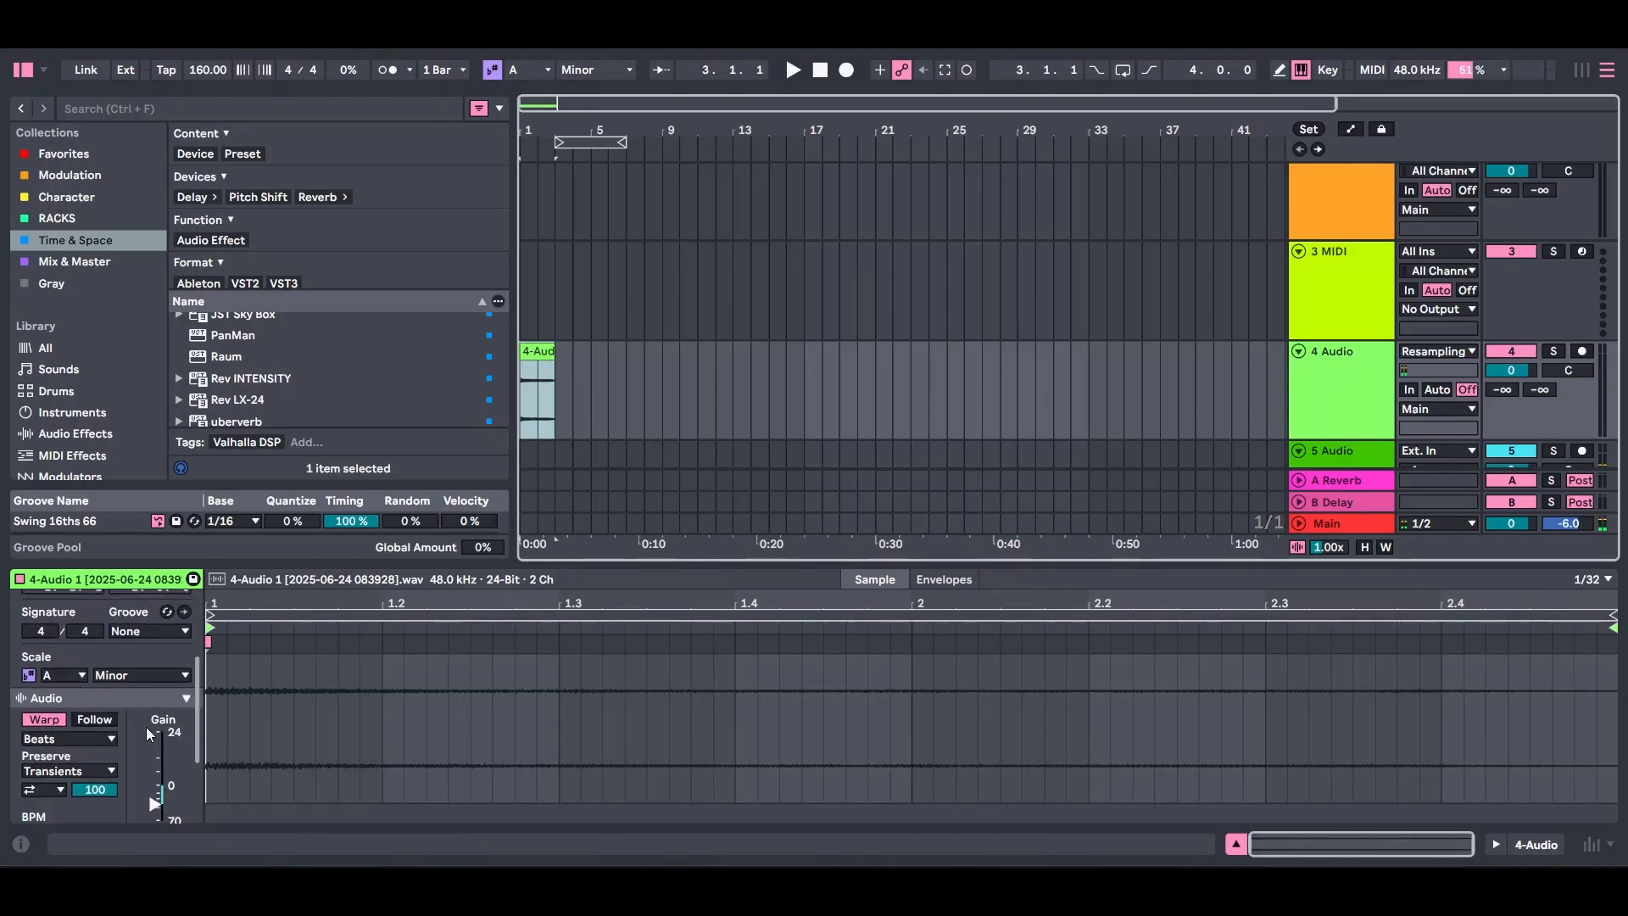
{"action": "scroll", "coordinate": [153, 802], "scroll_direction": "down", "scroll_amount": 1}
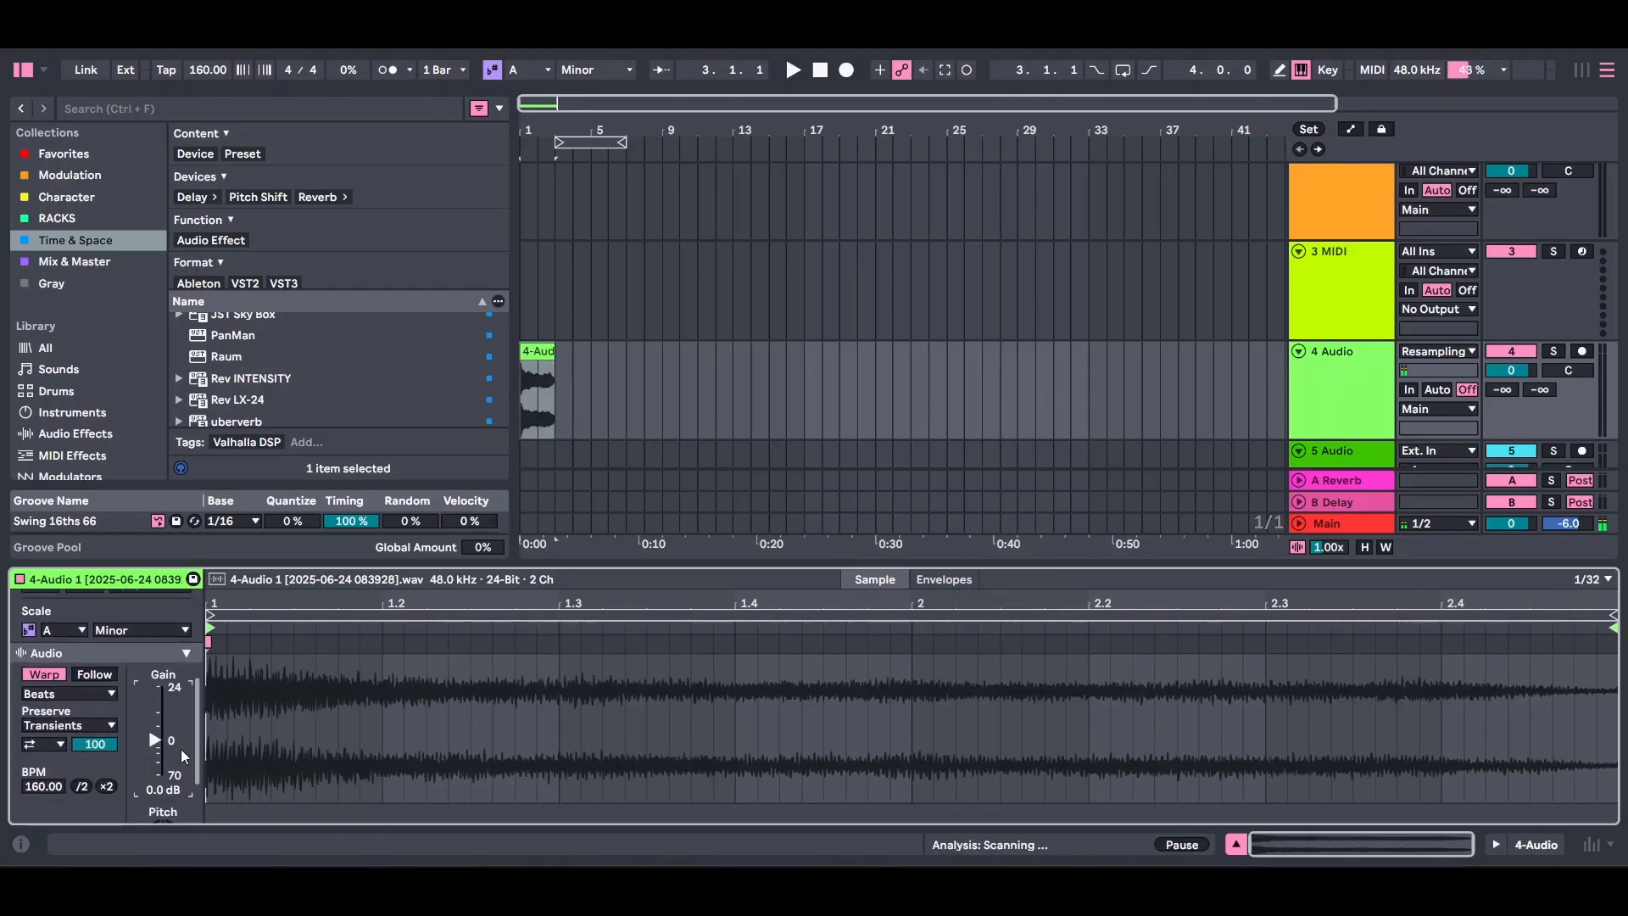
{"action": "left_click", "coordinate": [544, 355]}
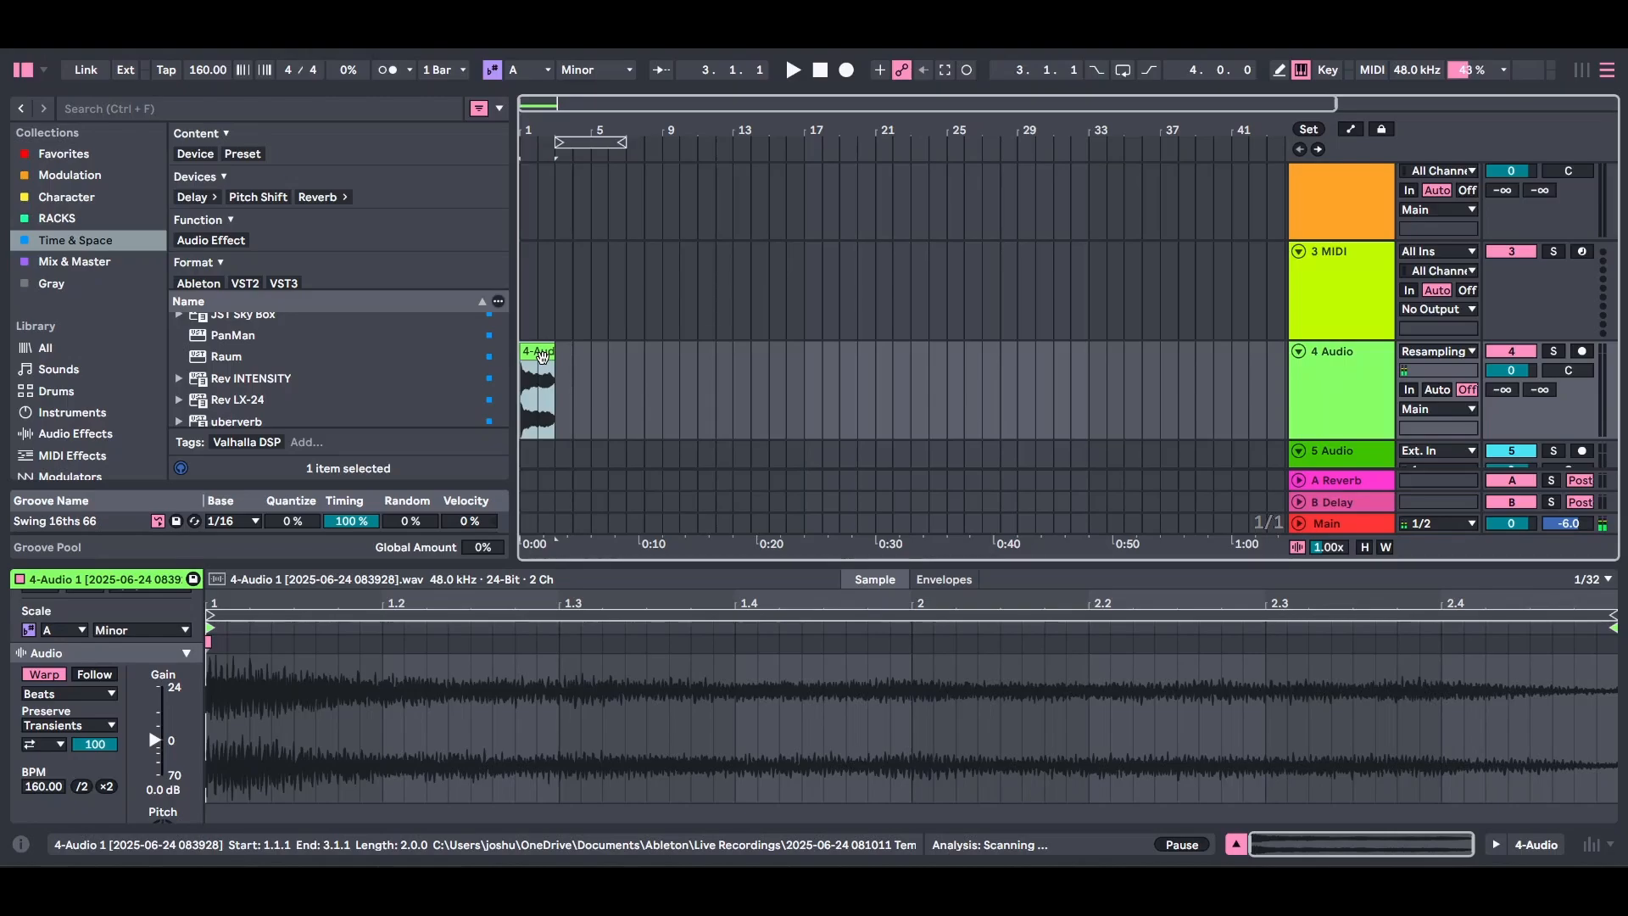
{"action": "scroll", "coordinate": [1441, 279], "scroll_direction": "down", "scroll_amount": 2}
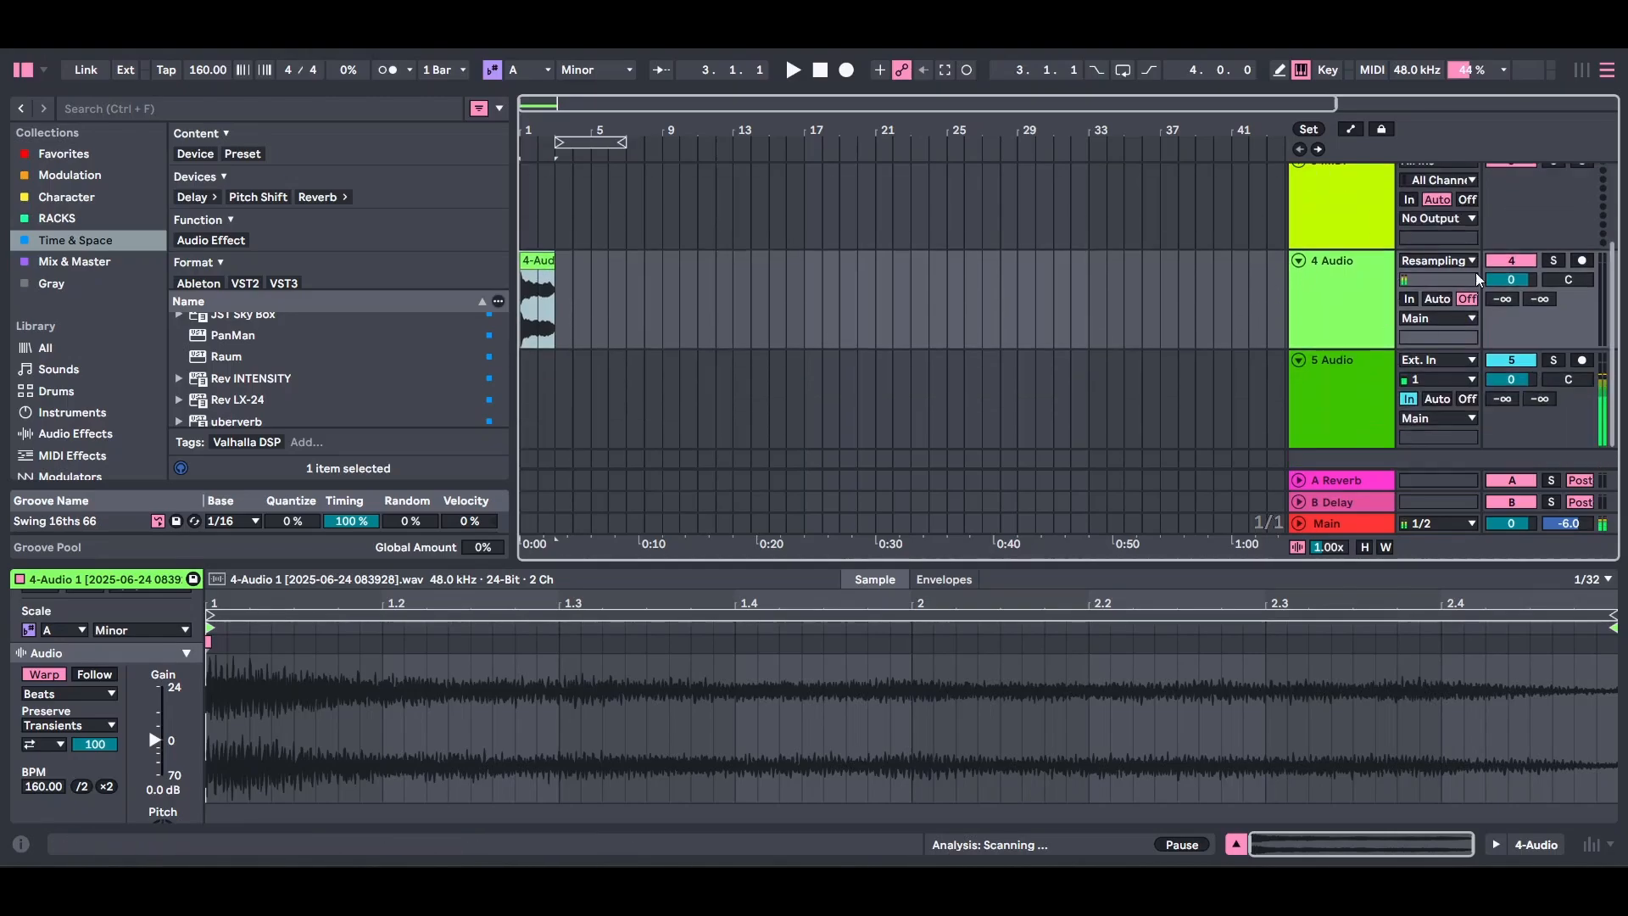
{"action": "scroll", "coordinate": [1418, 306], "scroll_direction": "up", "scroll_amount": 3}
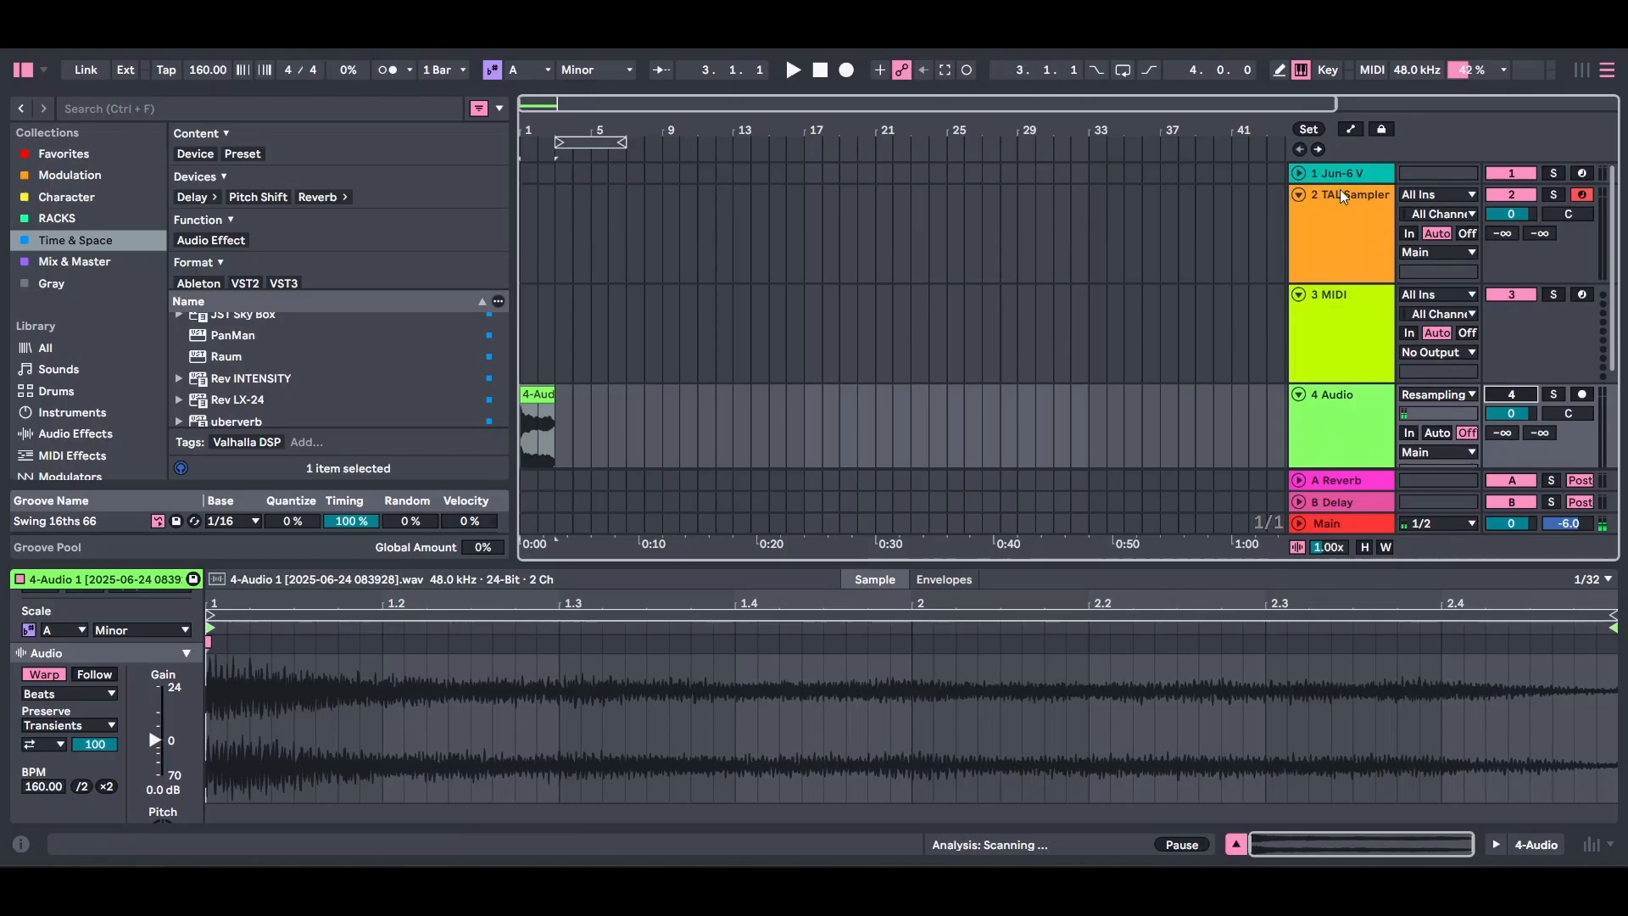
- Record a sustained A2 note into the first session slot of the 2 TAL Sampler track and quantize it
{"action": "key", "text": "Tab"}
{"action": "left_click", "coordinate": [655, 128]}
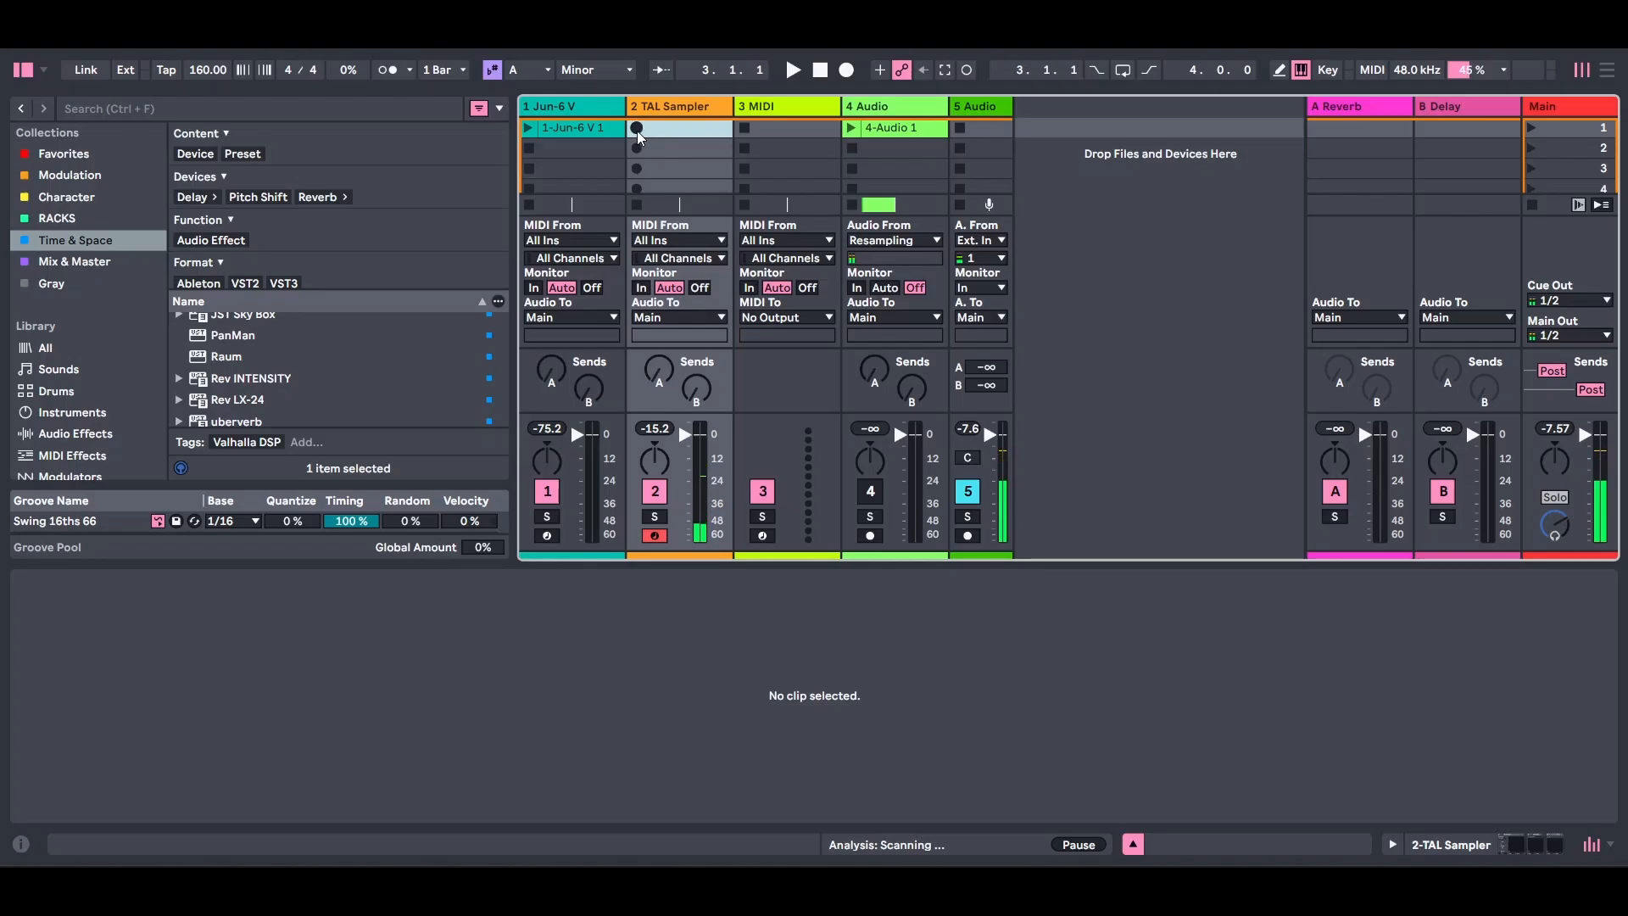
{"action": "left_click", "coordinate": [636, 129]}
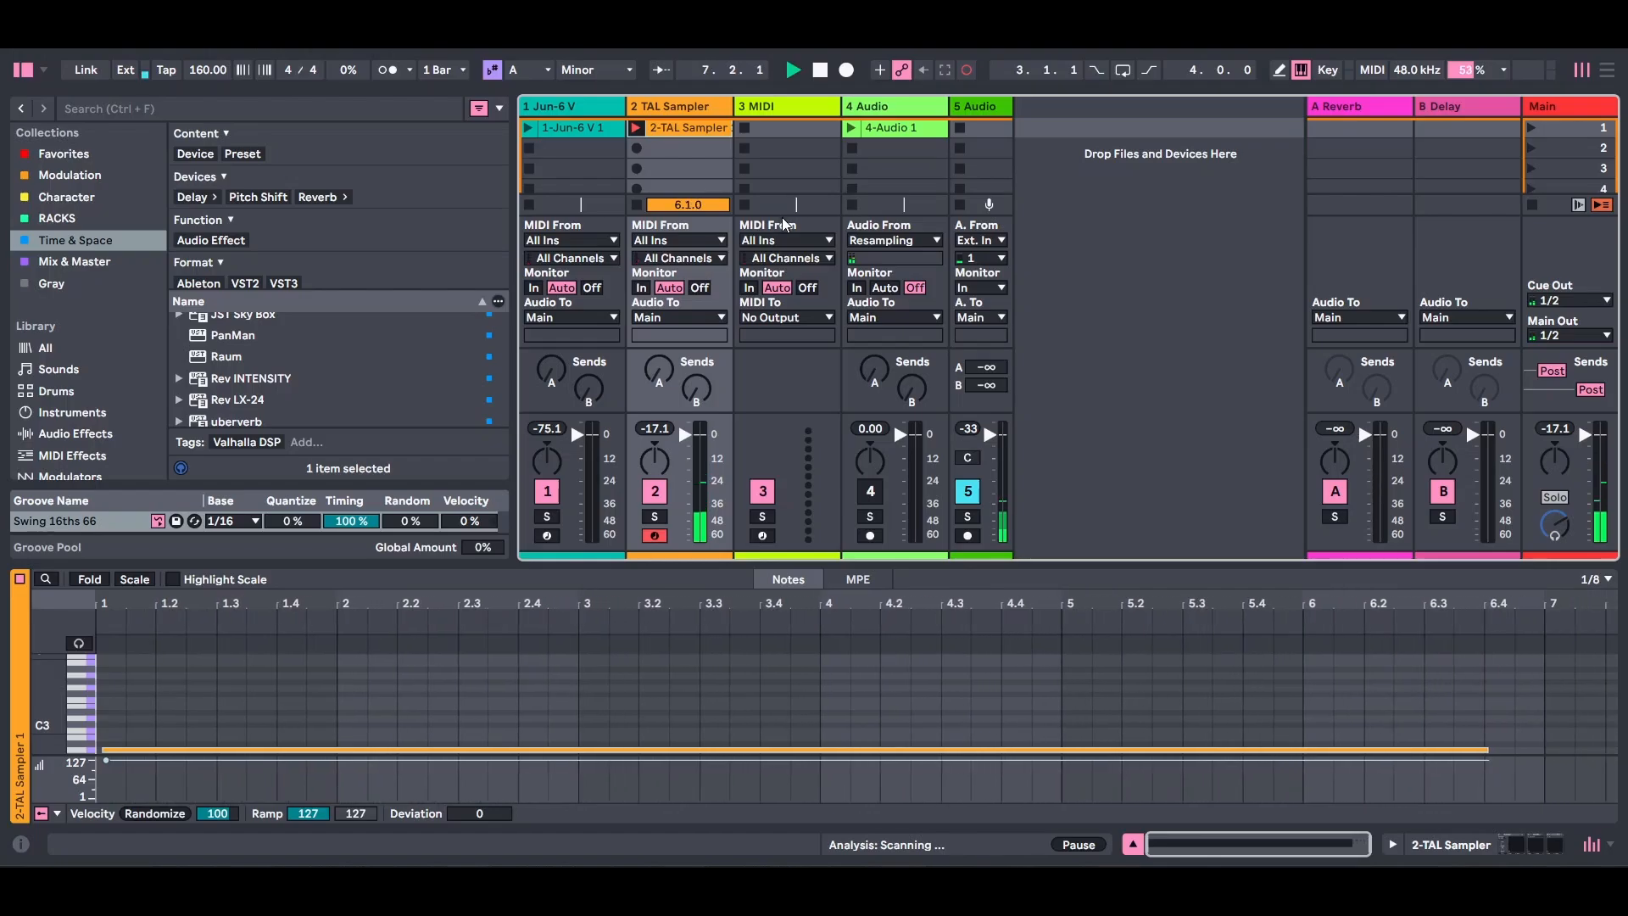
{"action": "key", "text": "space"}
{"action": "left_click_drag", "start_coordinate": [700, 661], "coordinate": [727, 795]}
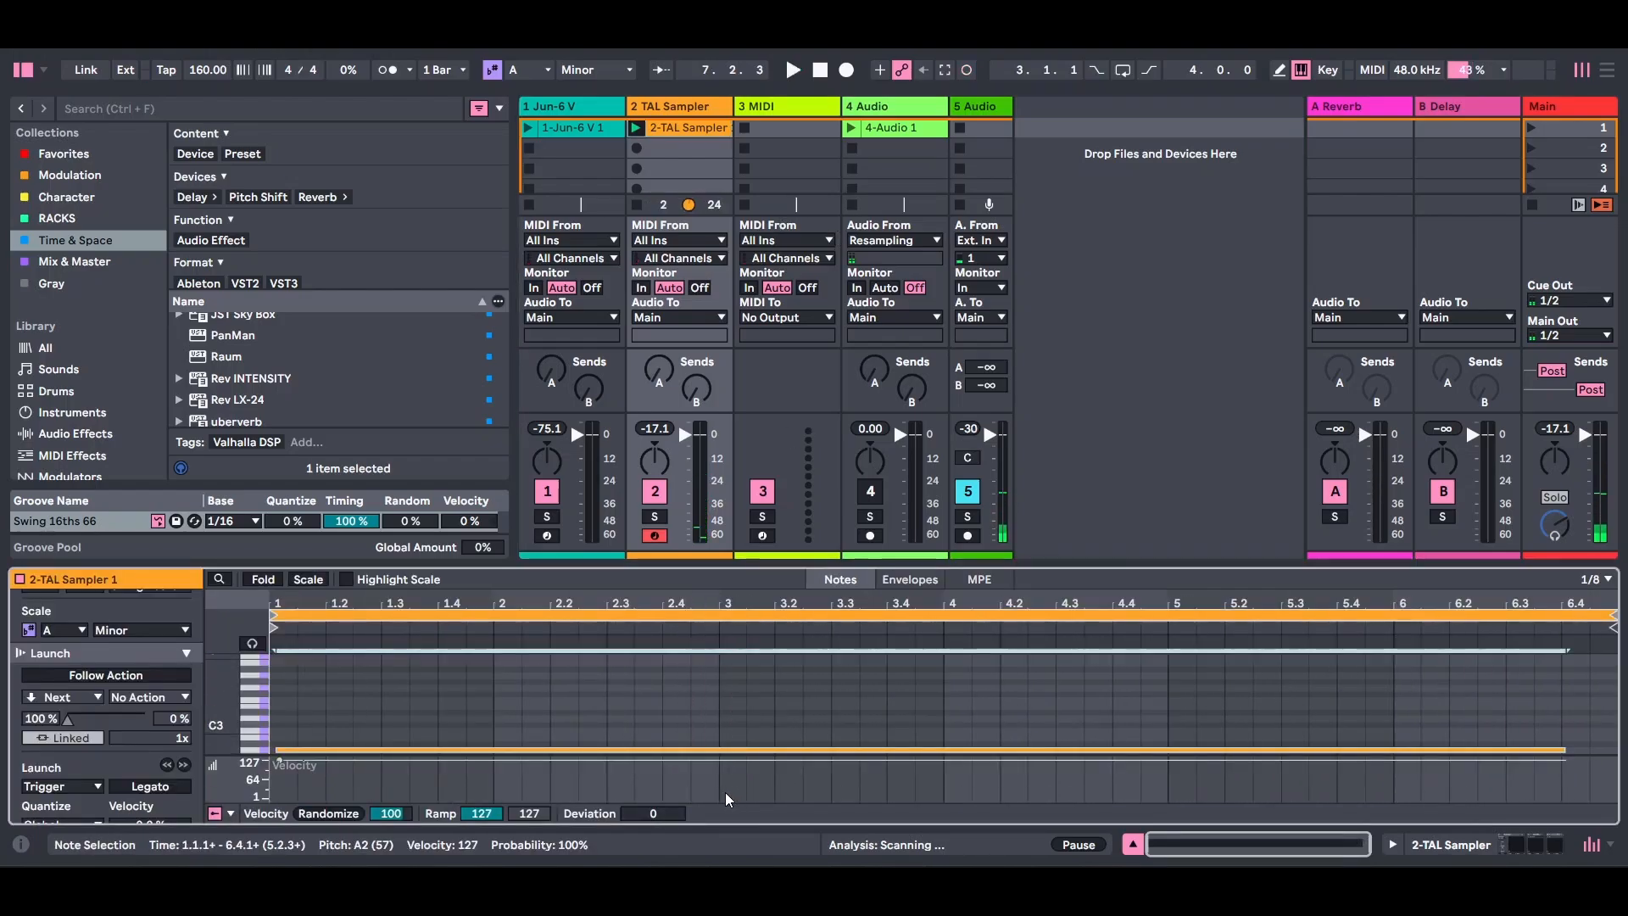
{"action": "key", "text": "ctrl+u"}
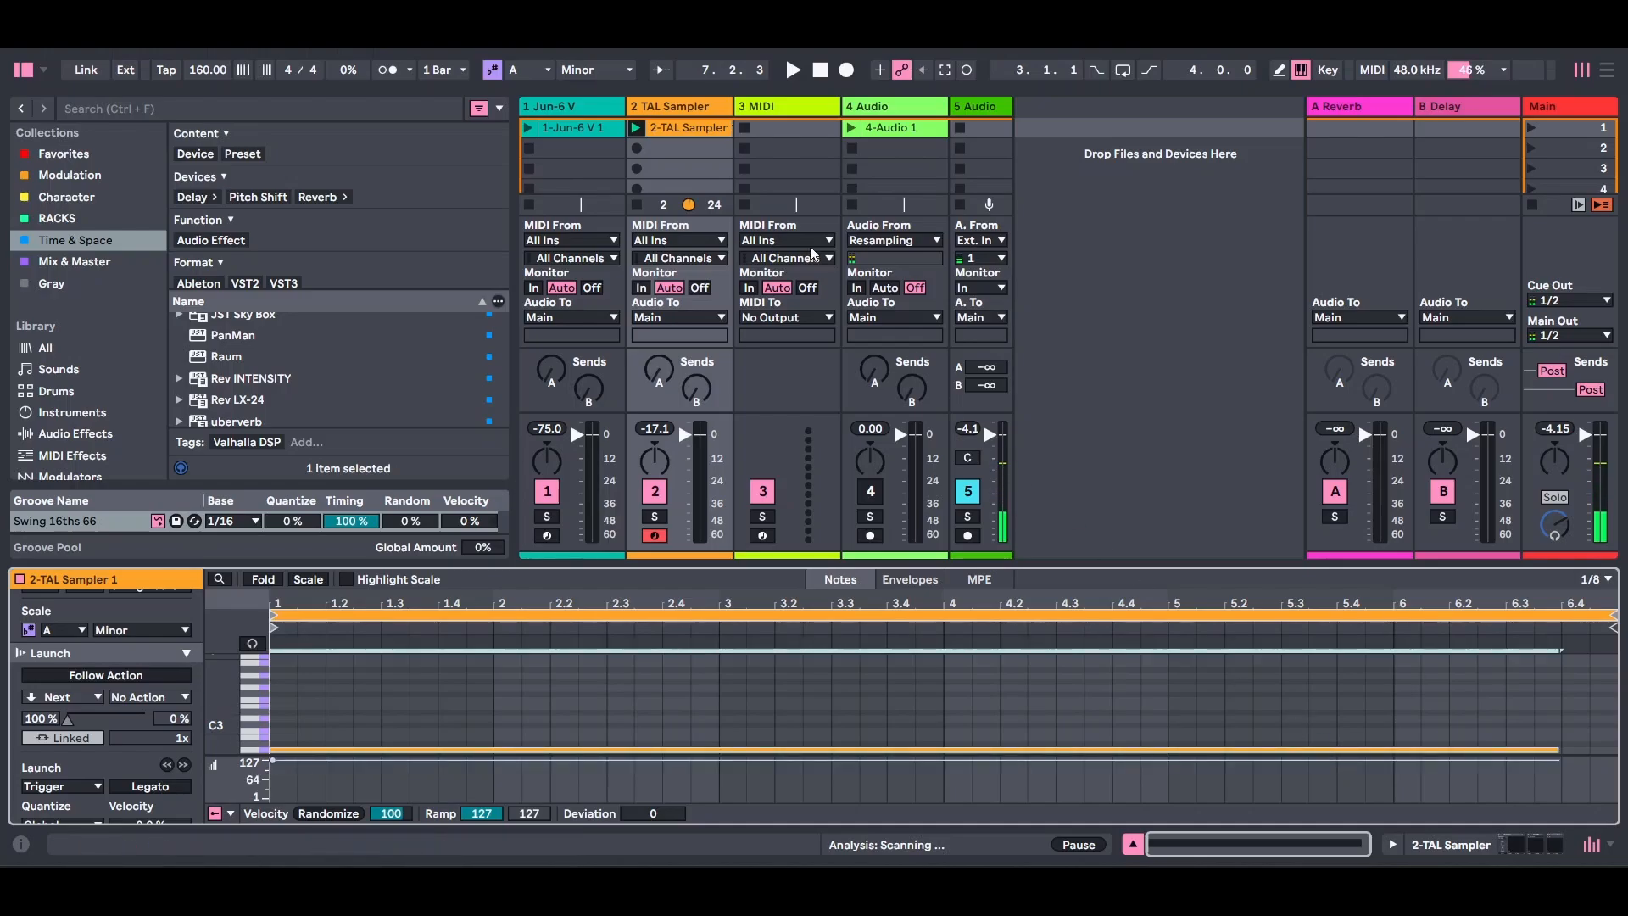
- Arm the 4 Audio track and start recording the resampled output into its second clip slot
{"action": "left_click", "coordinate": [703, 134]}
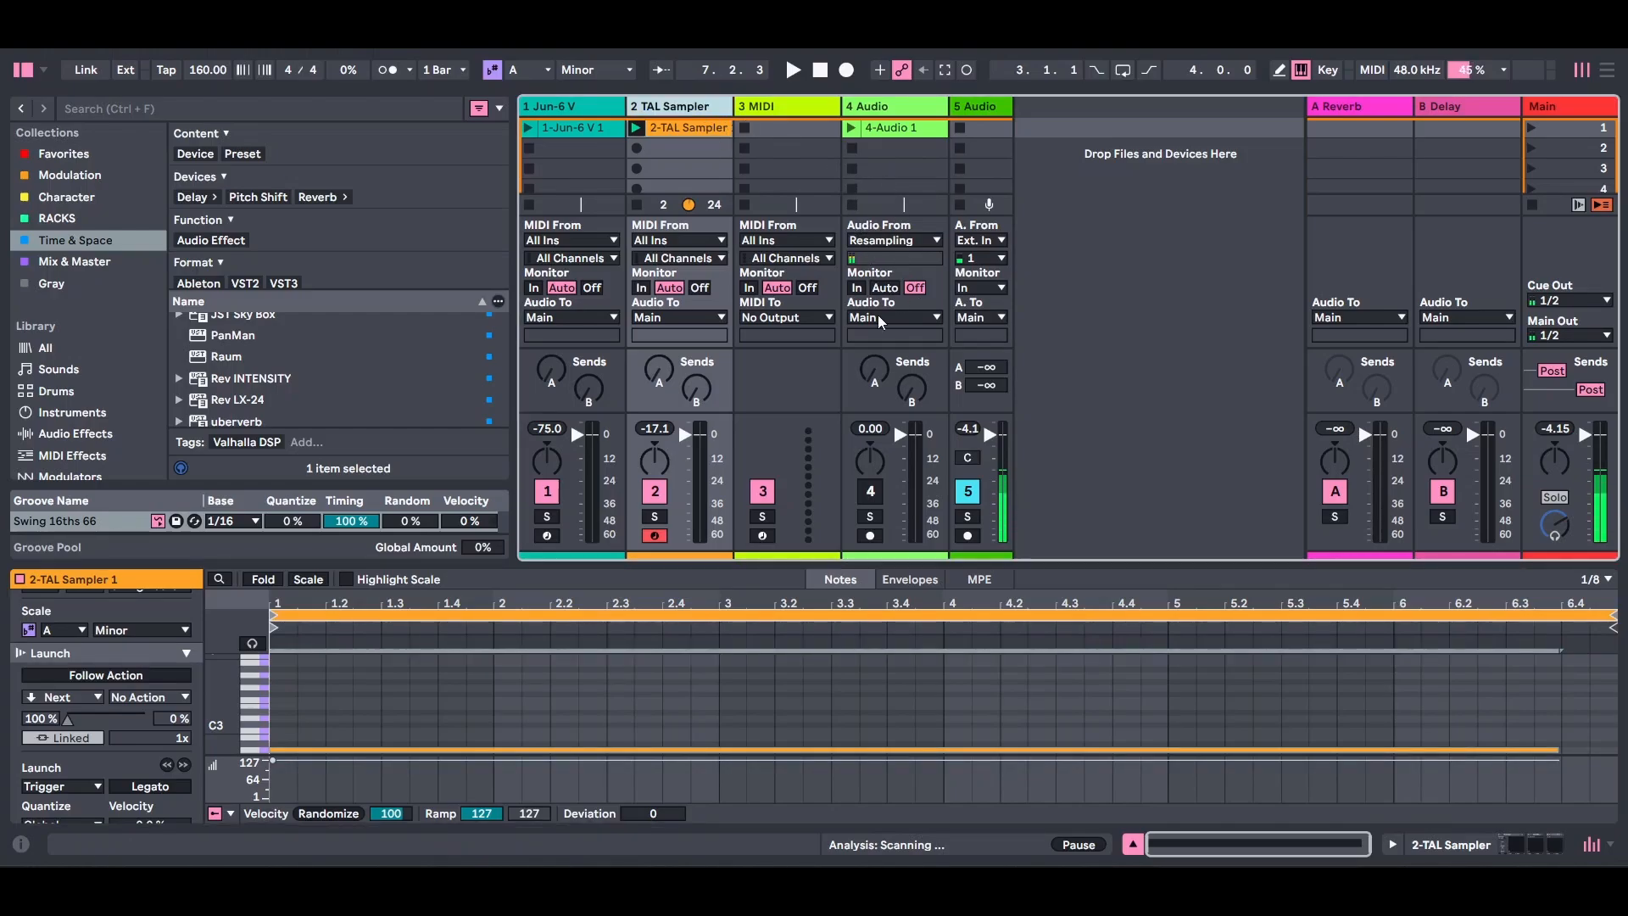
{"action": "left_click", "coordinate": [870, 535]}
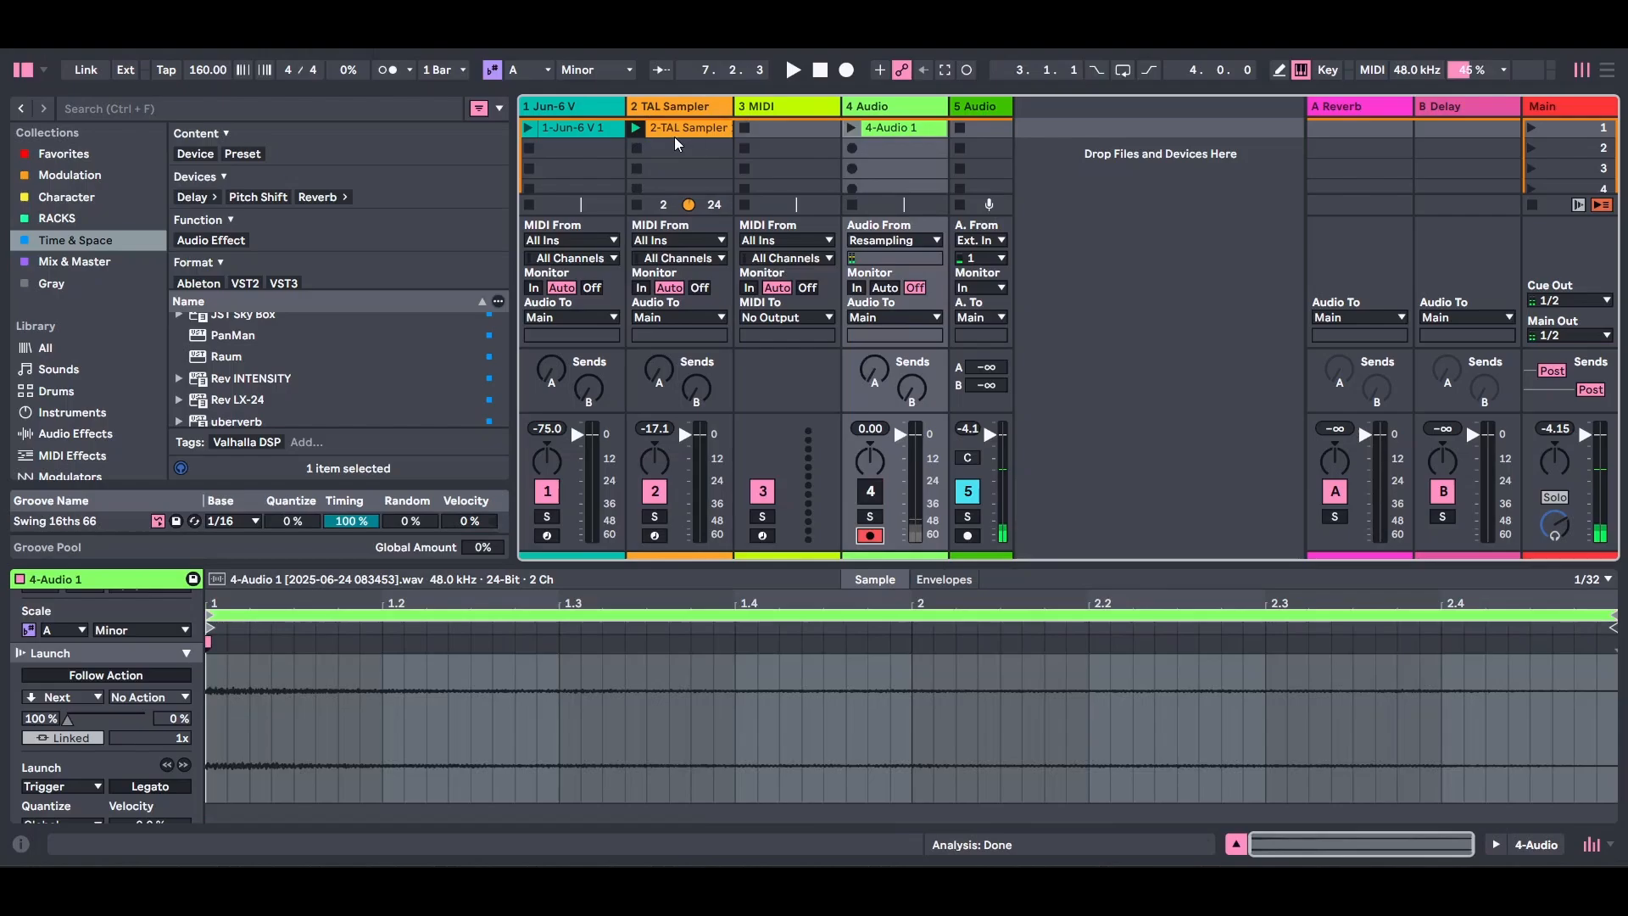
{"action": "left_click", "coordinate": [852, 150]}
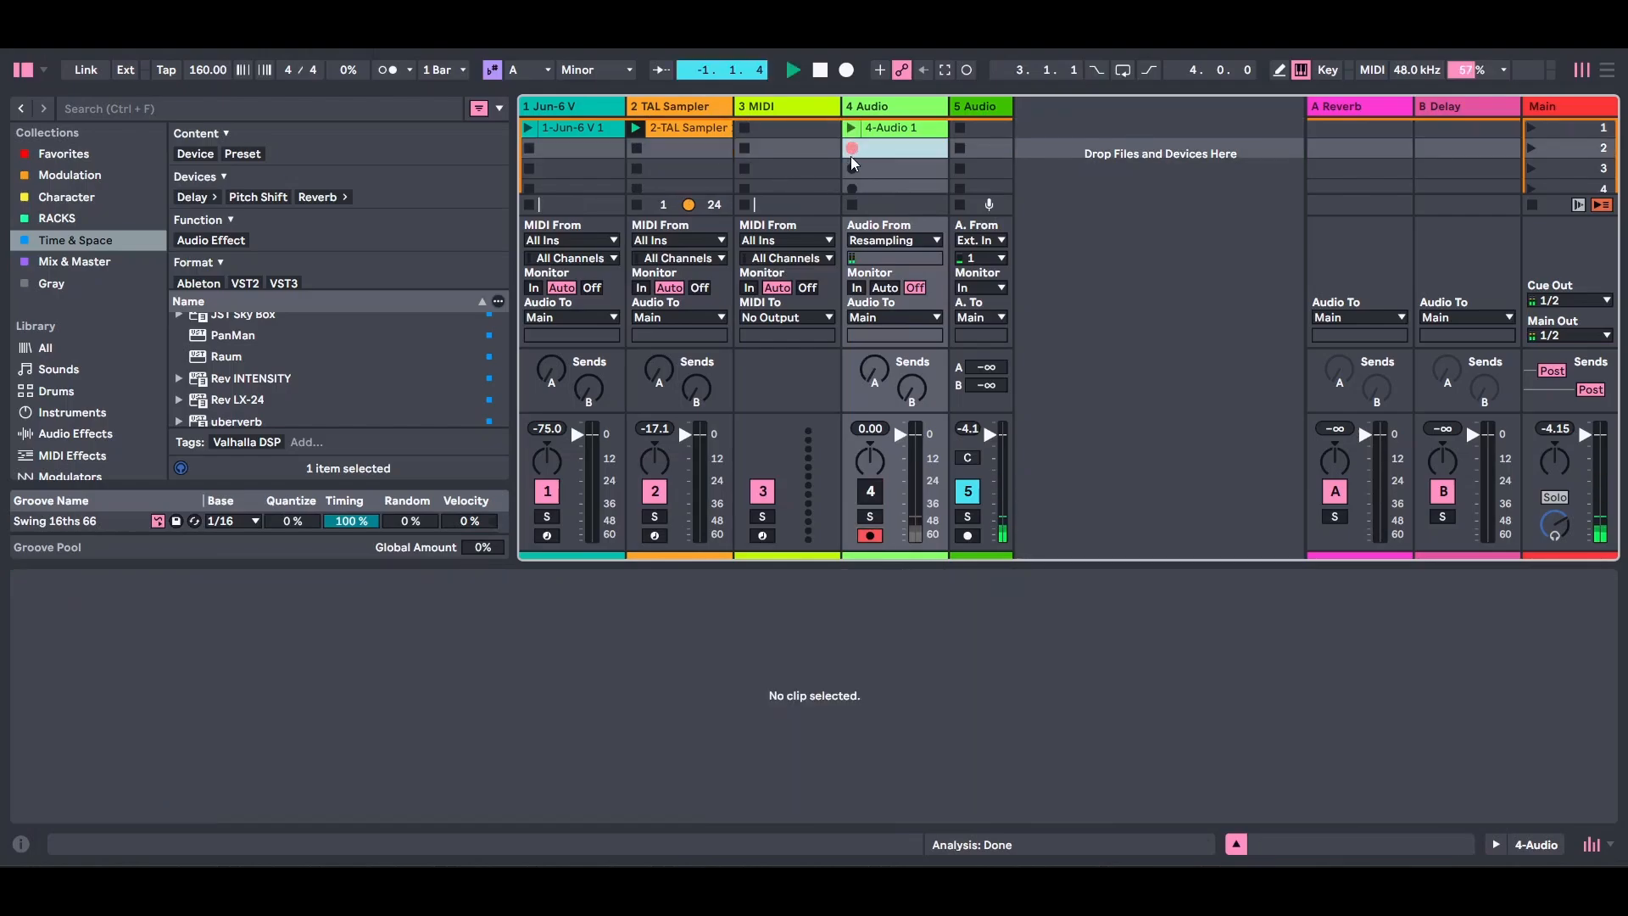
- Turn off looping for the 2-TAL Sampler MIDI clip while it is being resampled
{"action": "left_click", "coordinate": [705, 136]}
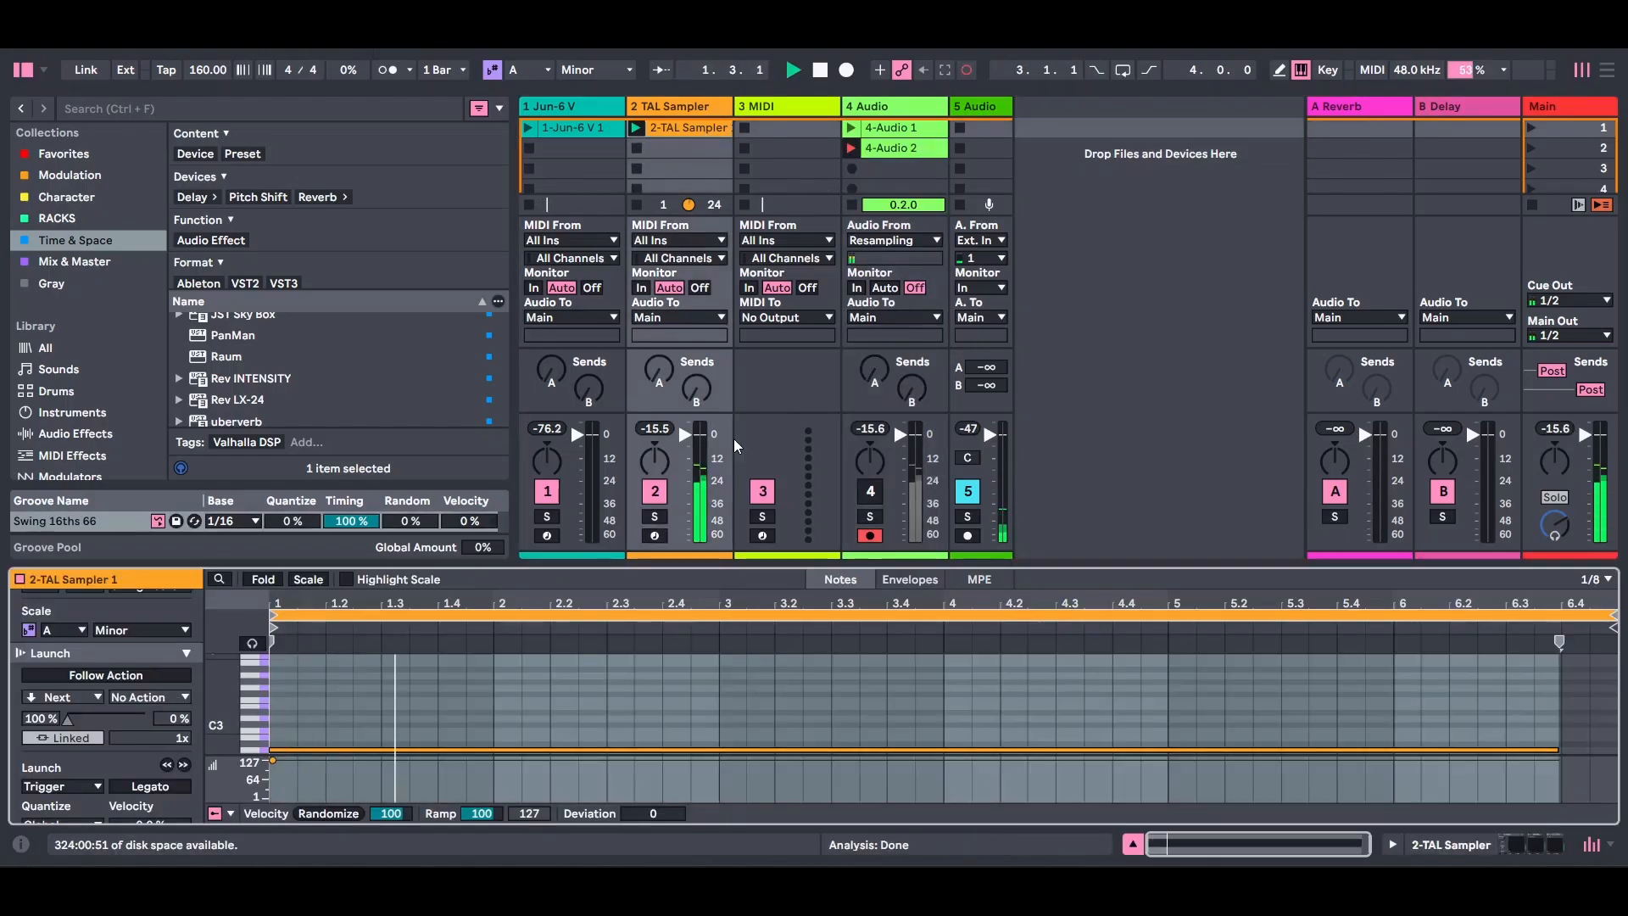
{"action": "scroll", "coordinate": [110, 683], "scroll_direction": "up", "scroll_amount": 3}
{"action": "left_click", "coordinate": [109, 640]}
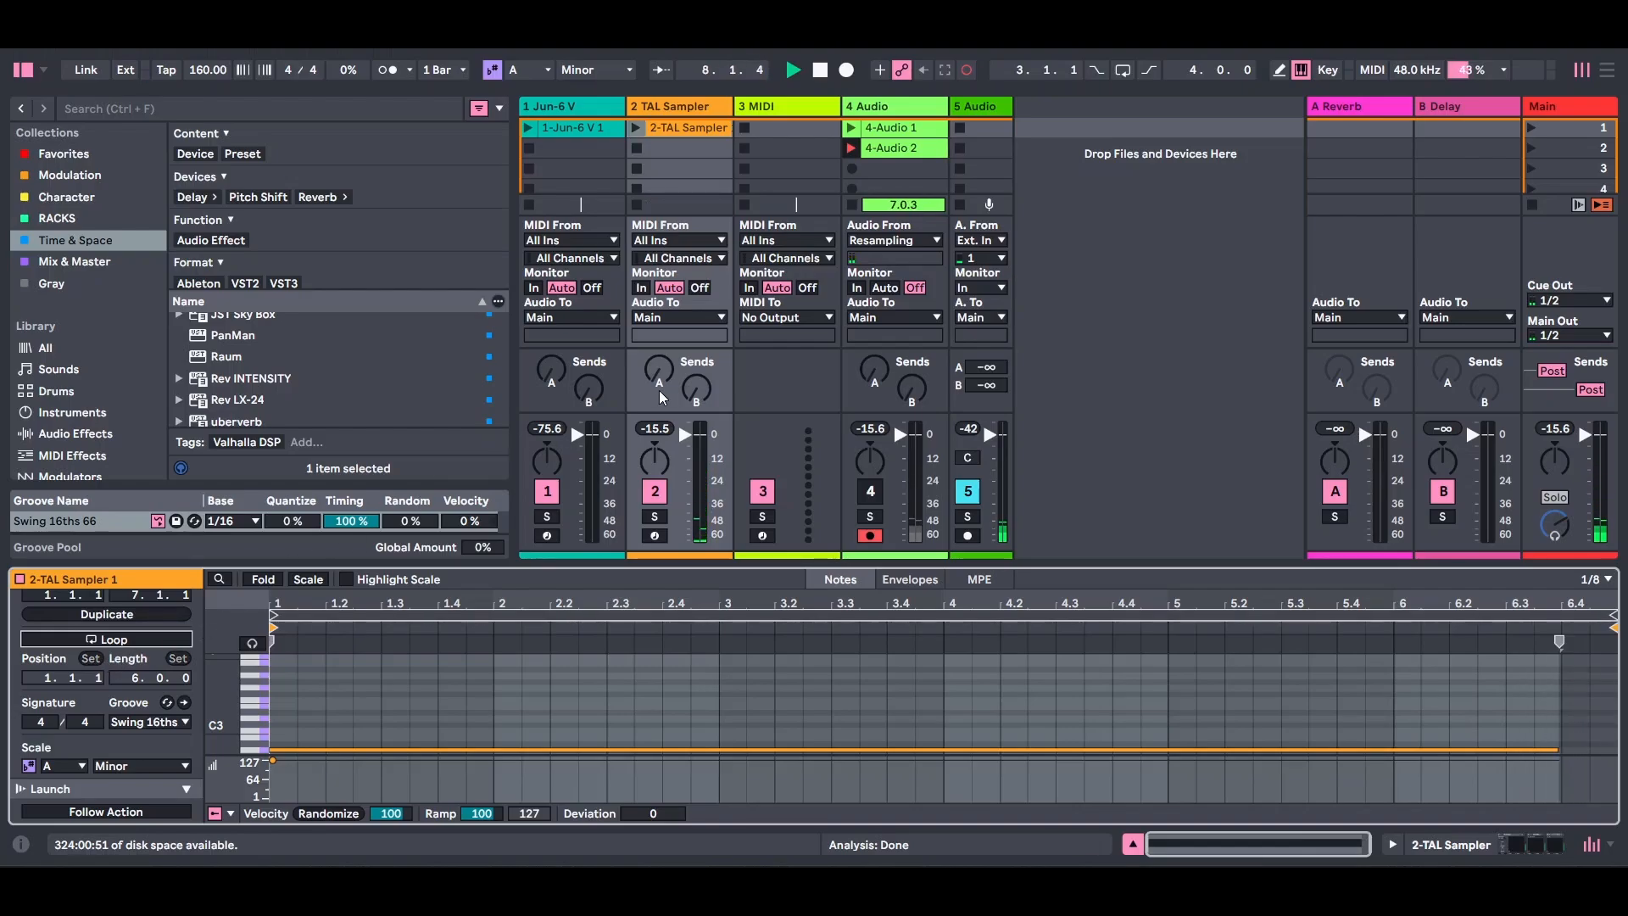
- Stop the recording and shorten the 4-Audio 2 clip to a length of 7.3.0, ending at 8.4.1
{"action": "key", "text": "space"}
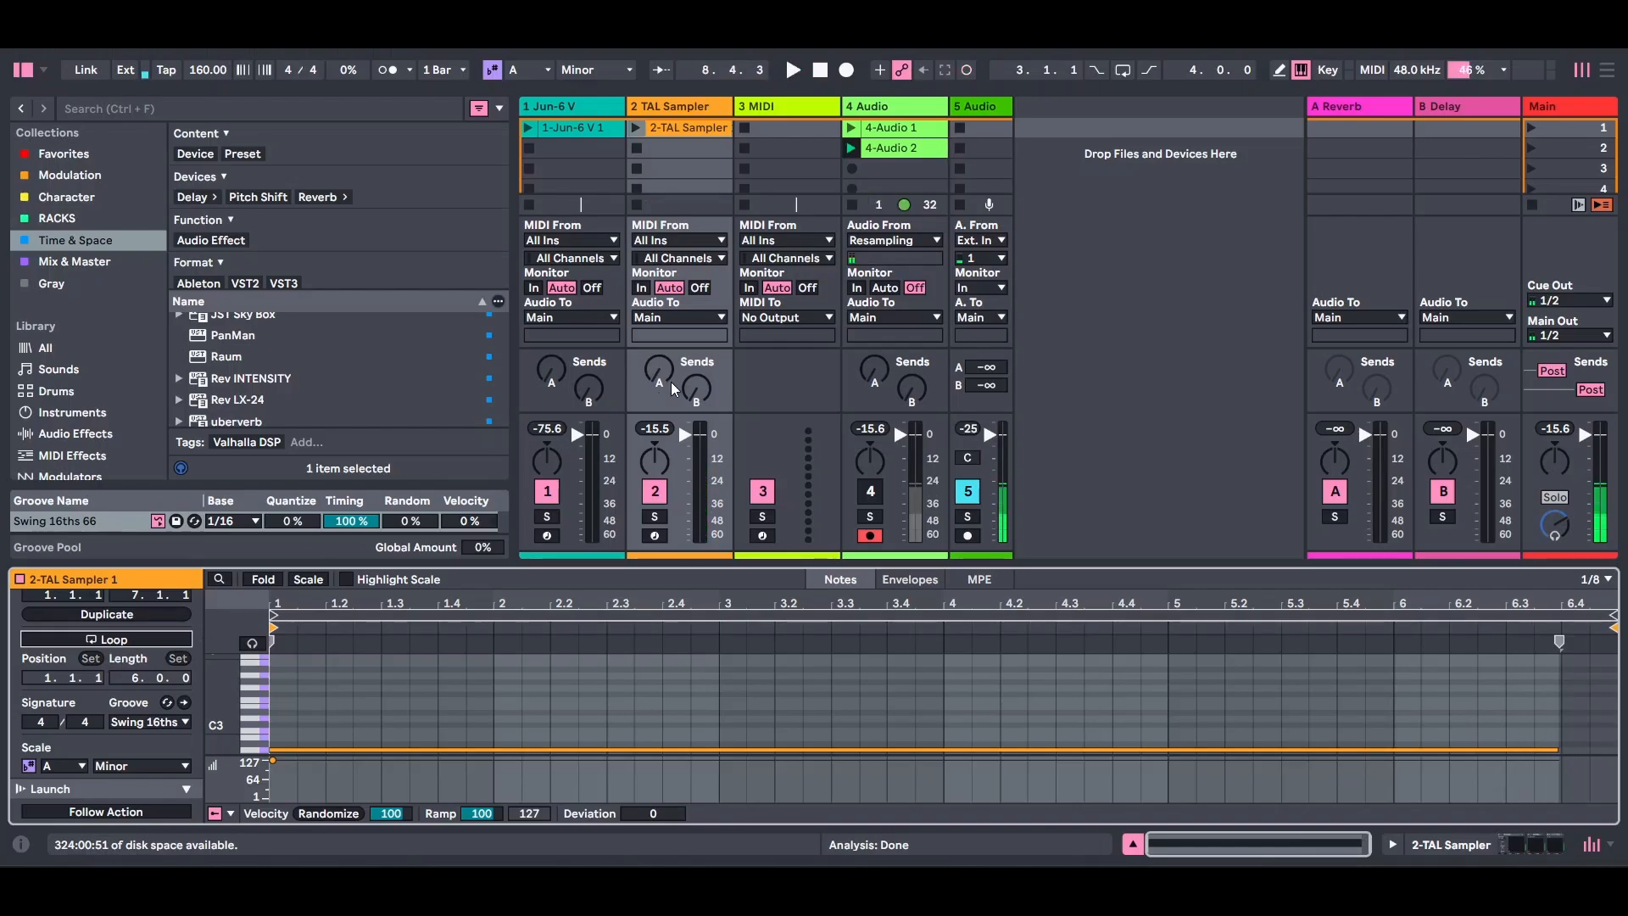
{"action": "left_click", "coordinate": [905, 150]}
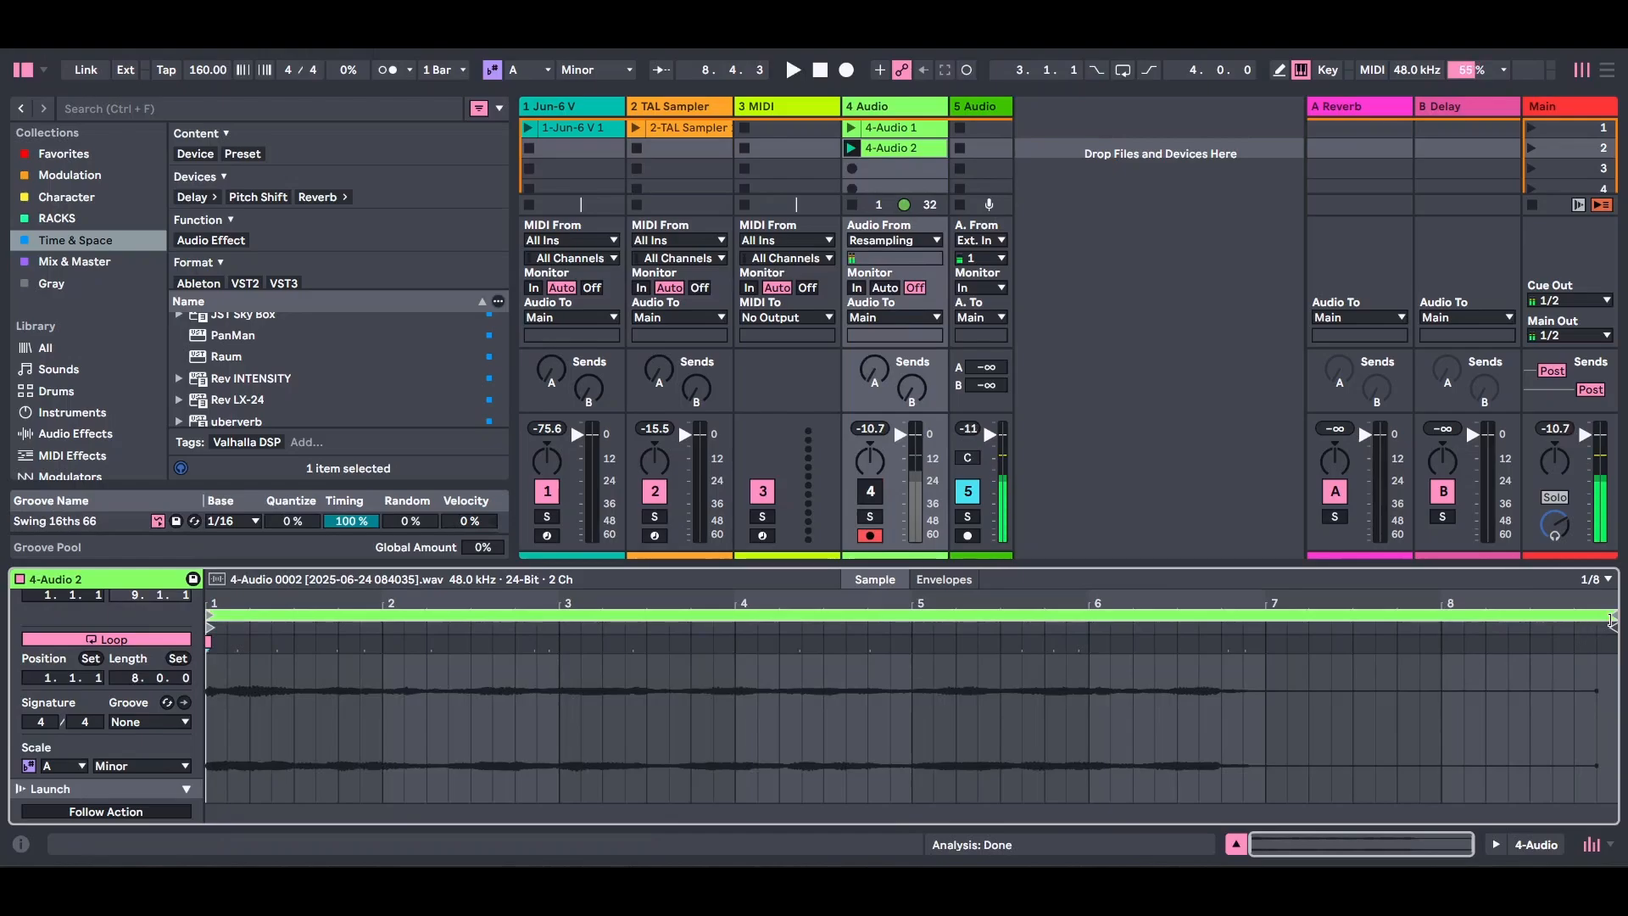
{"action": "mouse_move", "coordinate": [1611, 626]}
{"action": "left_mouse_down"}
{"action": "mouse_move", "coordinate": [1466, 620]}
{"action": "mouse_move", "coordinate": [1625, 632]}
{"action": "mouse_move", "coordinate": [1572, 633]}
{"action": "left_mouse_up"}
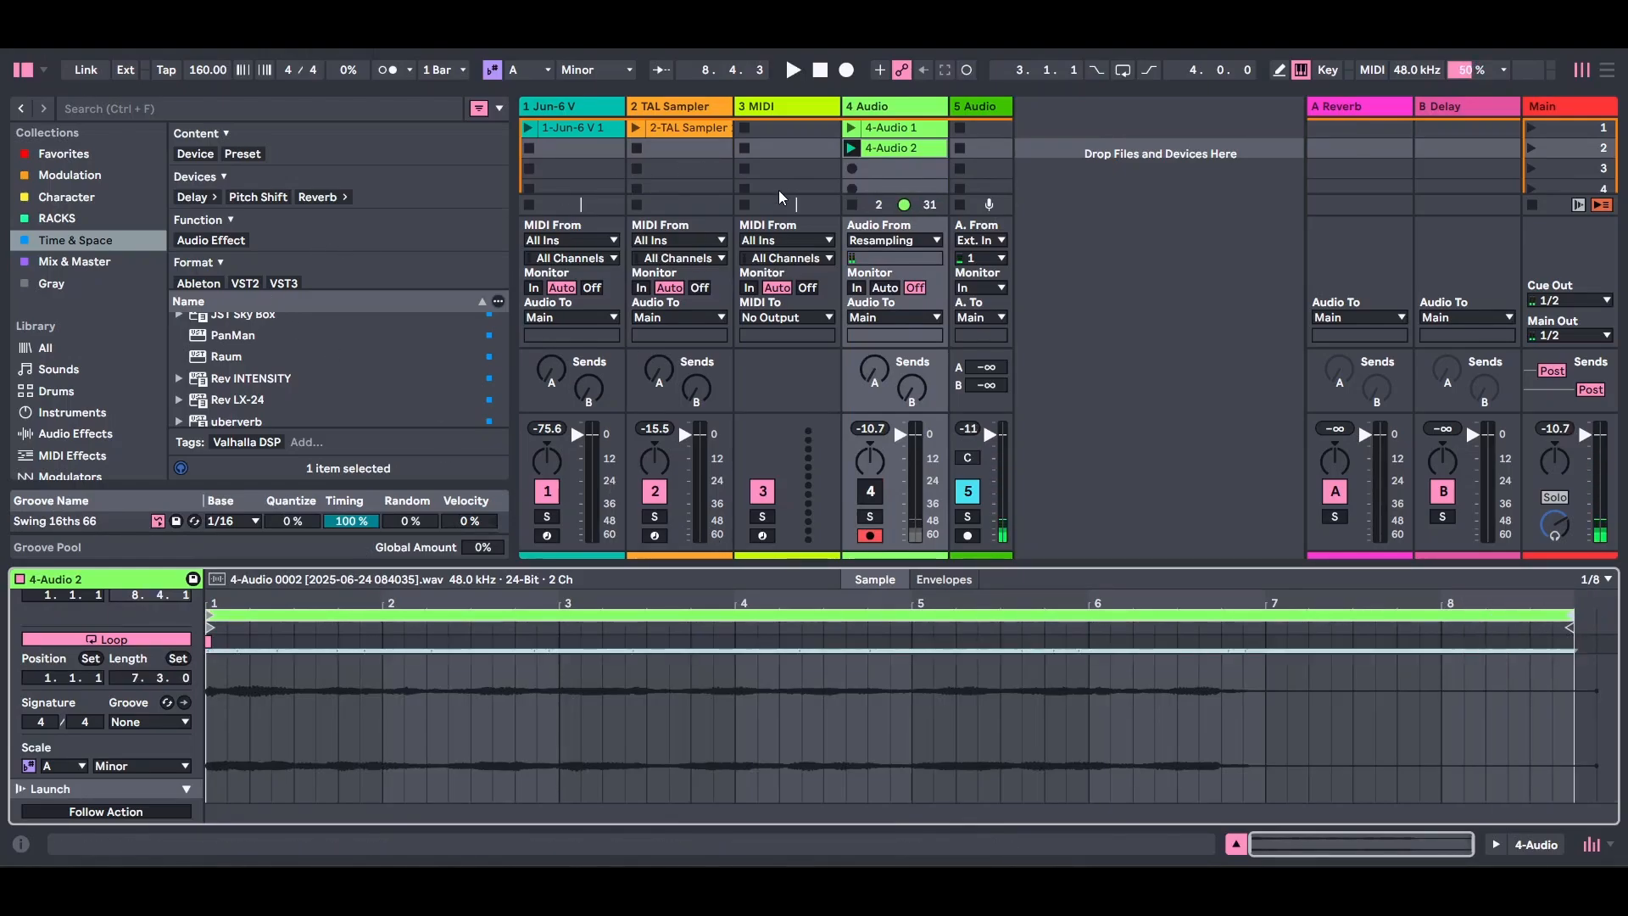
- Add TAL Sampler from the Favorites collection to the 3 MIDI track and show its Layer A with the clips in reach
{"action": "left_click", "coordinate": [767, 148]}
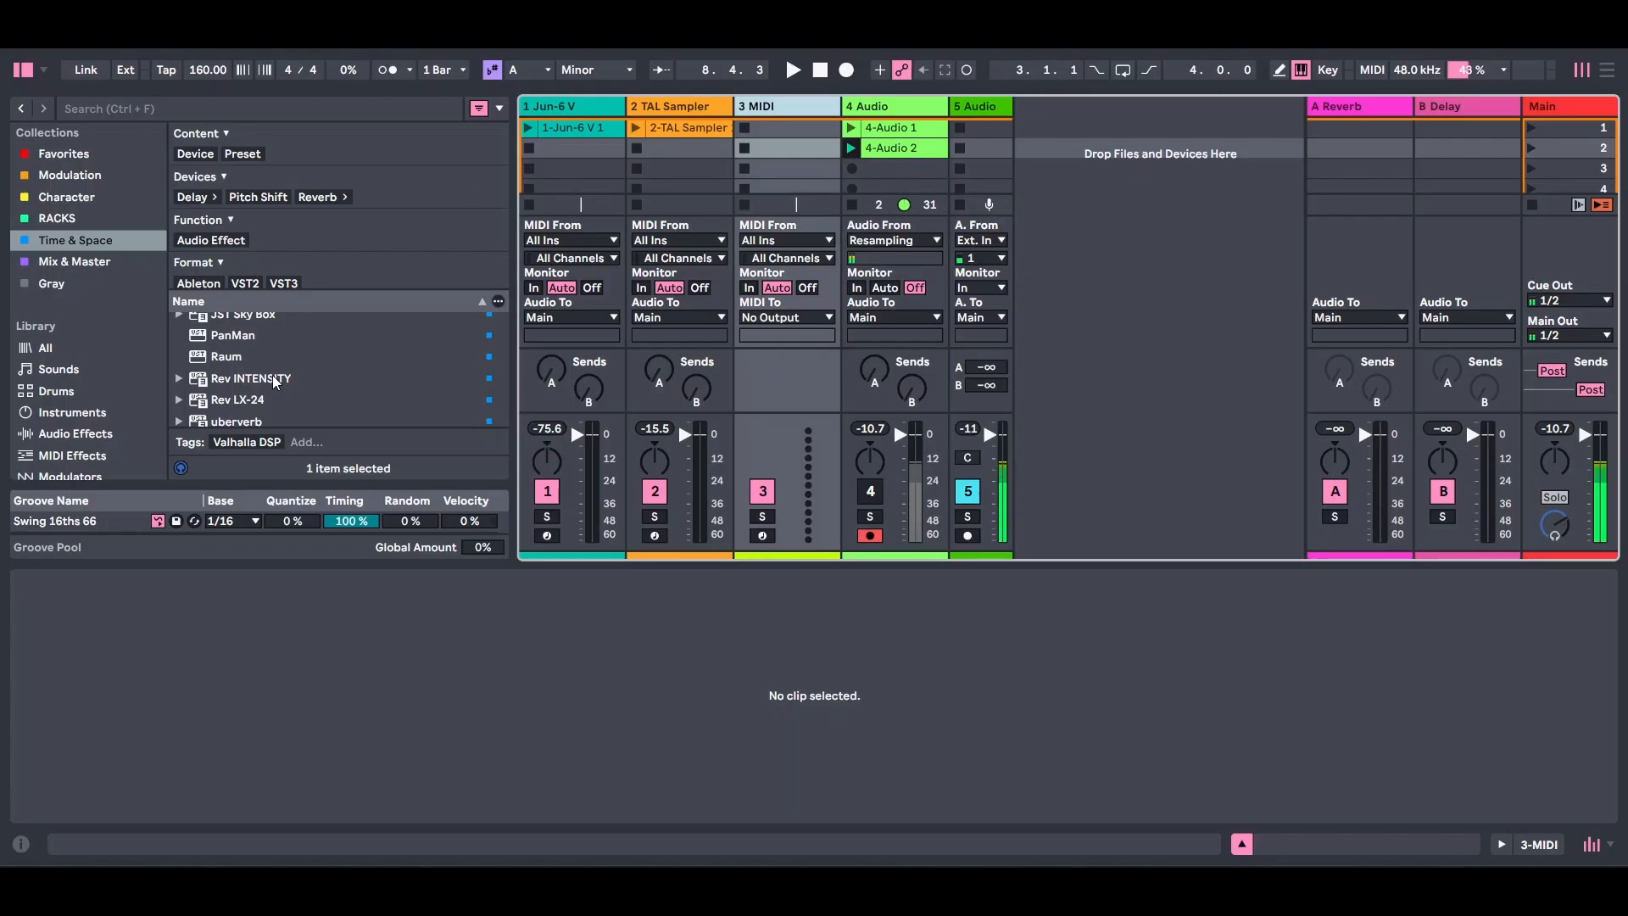
{"action": "scroll", "coordinate": [296, 373], "scroll_direction": "up", "scroll_amount": 2}
{"action": "left_click", "coordinate": [66, 154]}
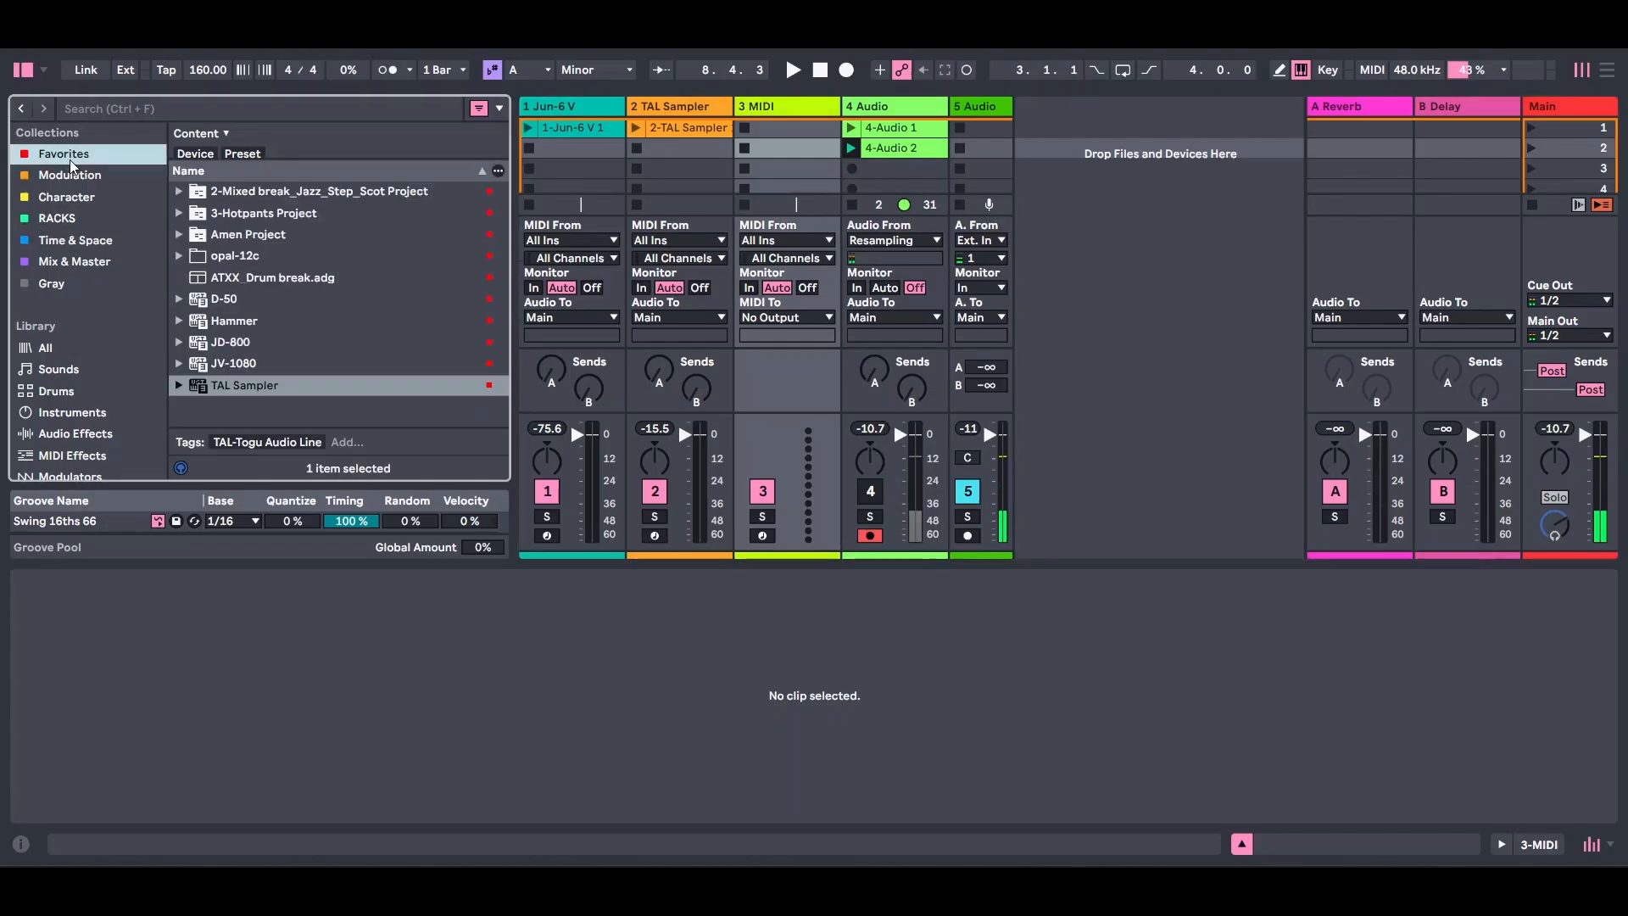
{"action": "left_click", "coordinate": [297, 387]}
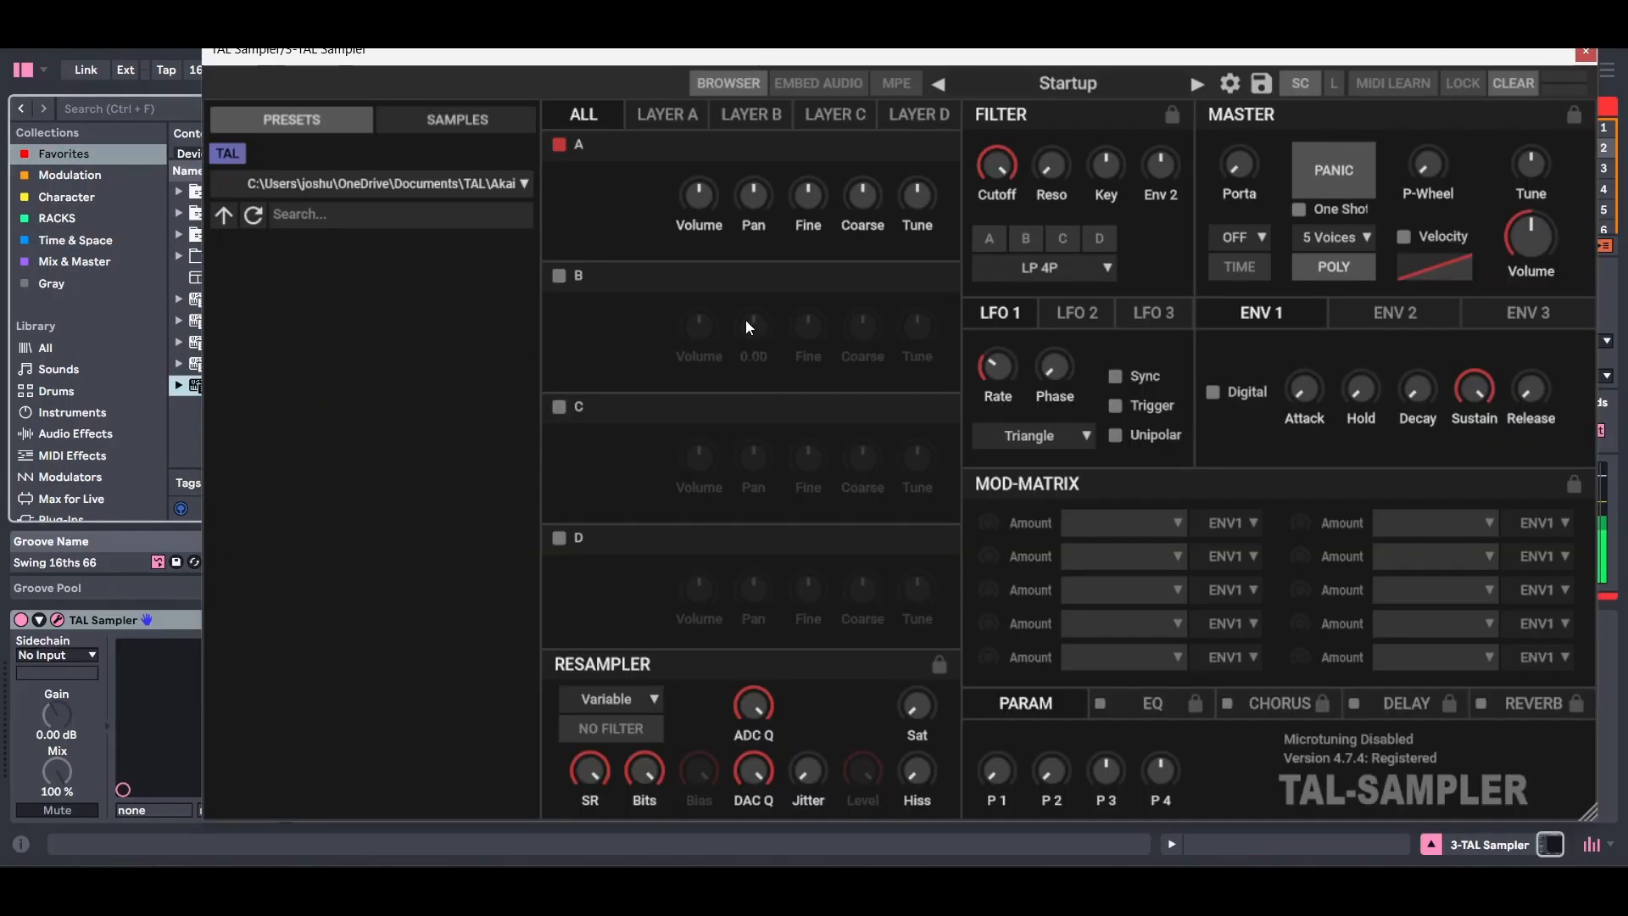
{"action": "left_click", "coordinate": [662, 116]}
{"action": "left_click_drag", "start_coordinate": [669, 54], "coordinate": [737, 375]}
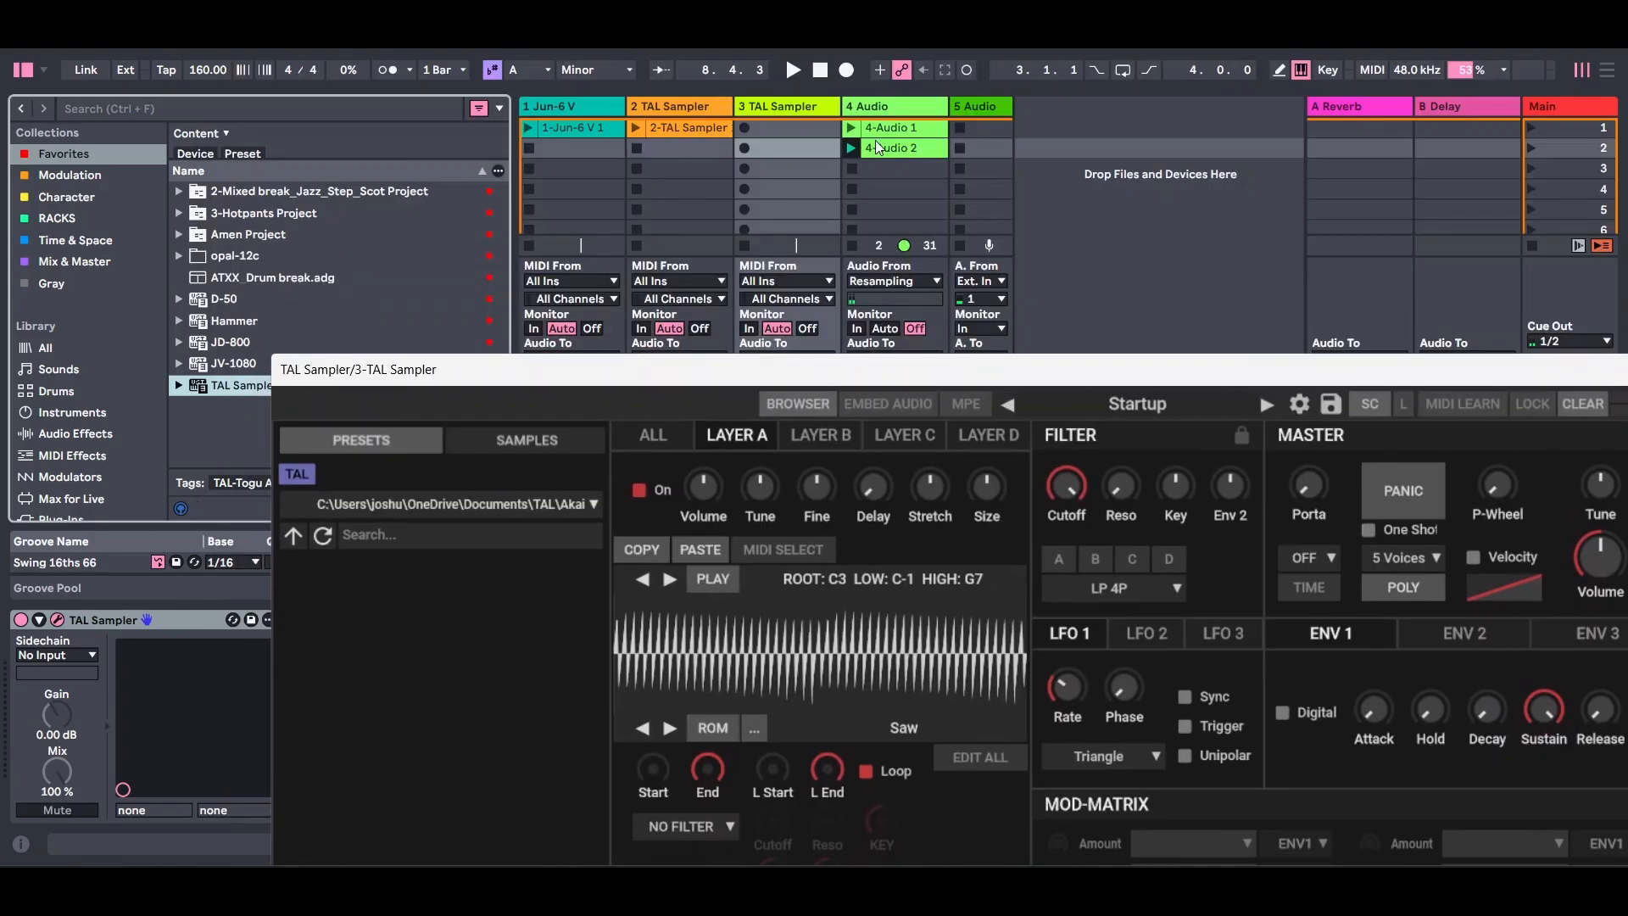
- Crop the 4-Audio 2 clip and load it into Layer A of the TAL Sampler on track 3
{"action": "right_click", "coordinate": [877, 152]}
{"action": "left_click", "coordinate": [921, 446]}
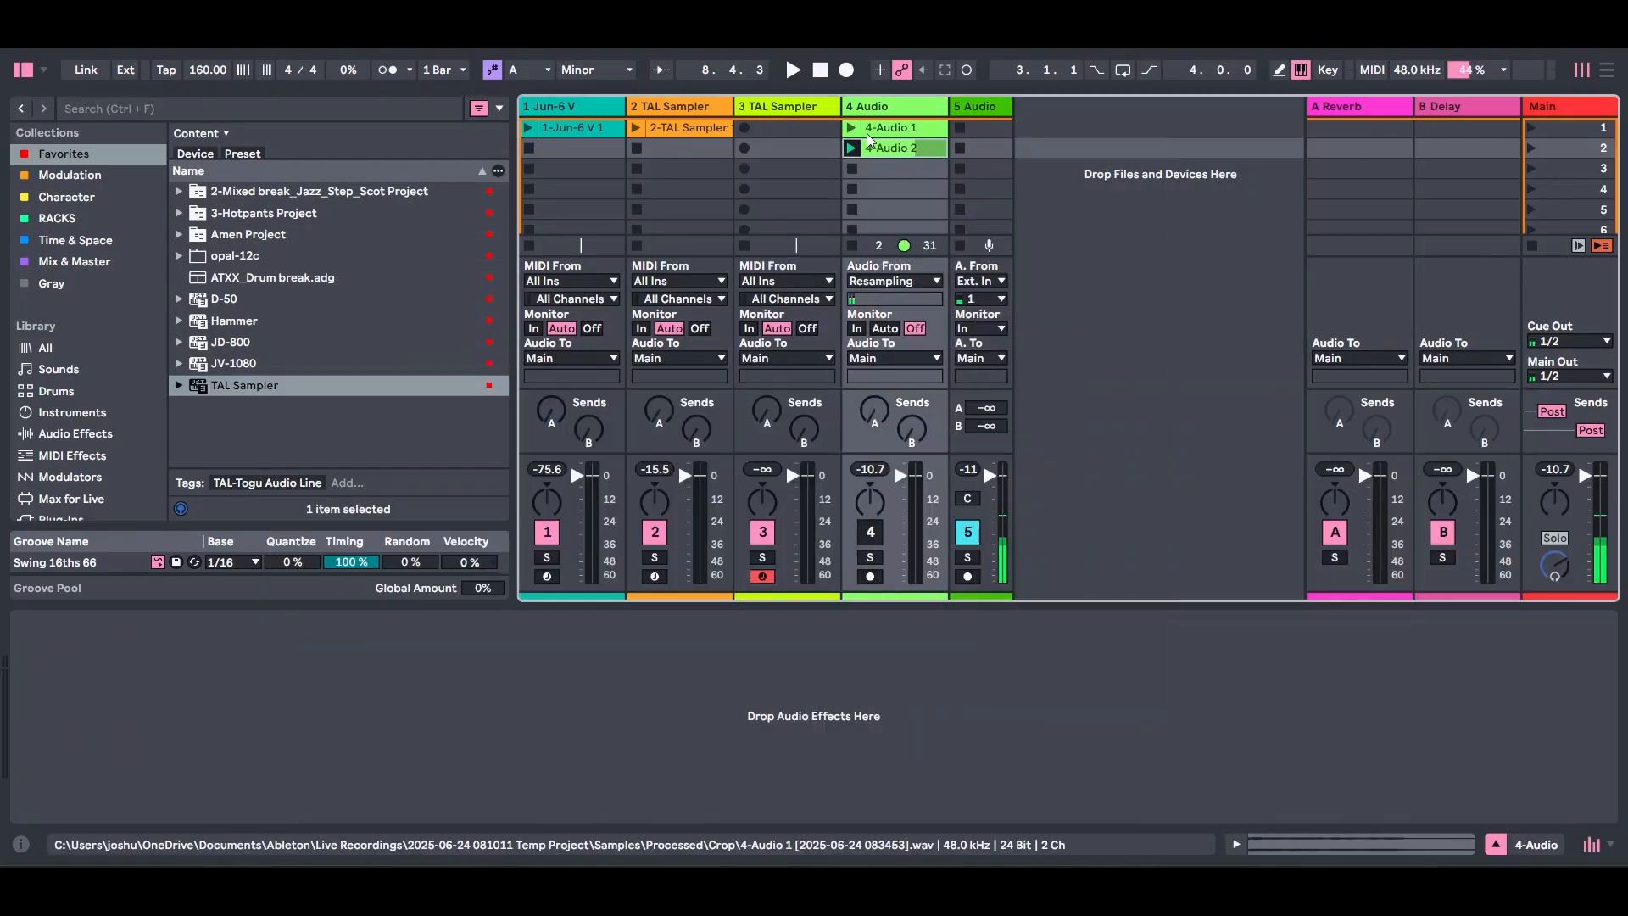
{"action": "left_click", "coordinate": [802, 105]}
{"action": "left_click_drag", "start_coordinate": [890, 105], "coordinate": [862, 250]}
{"action": "left_click_drag", "start_coordinate": [886, 149], "coordinate": [822, 523]}
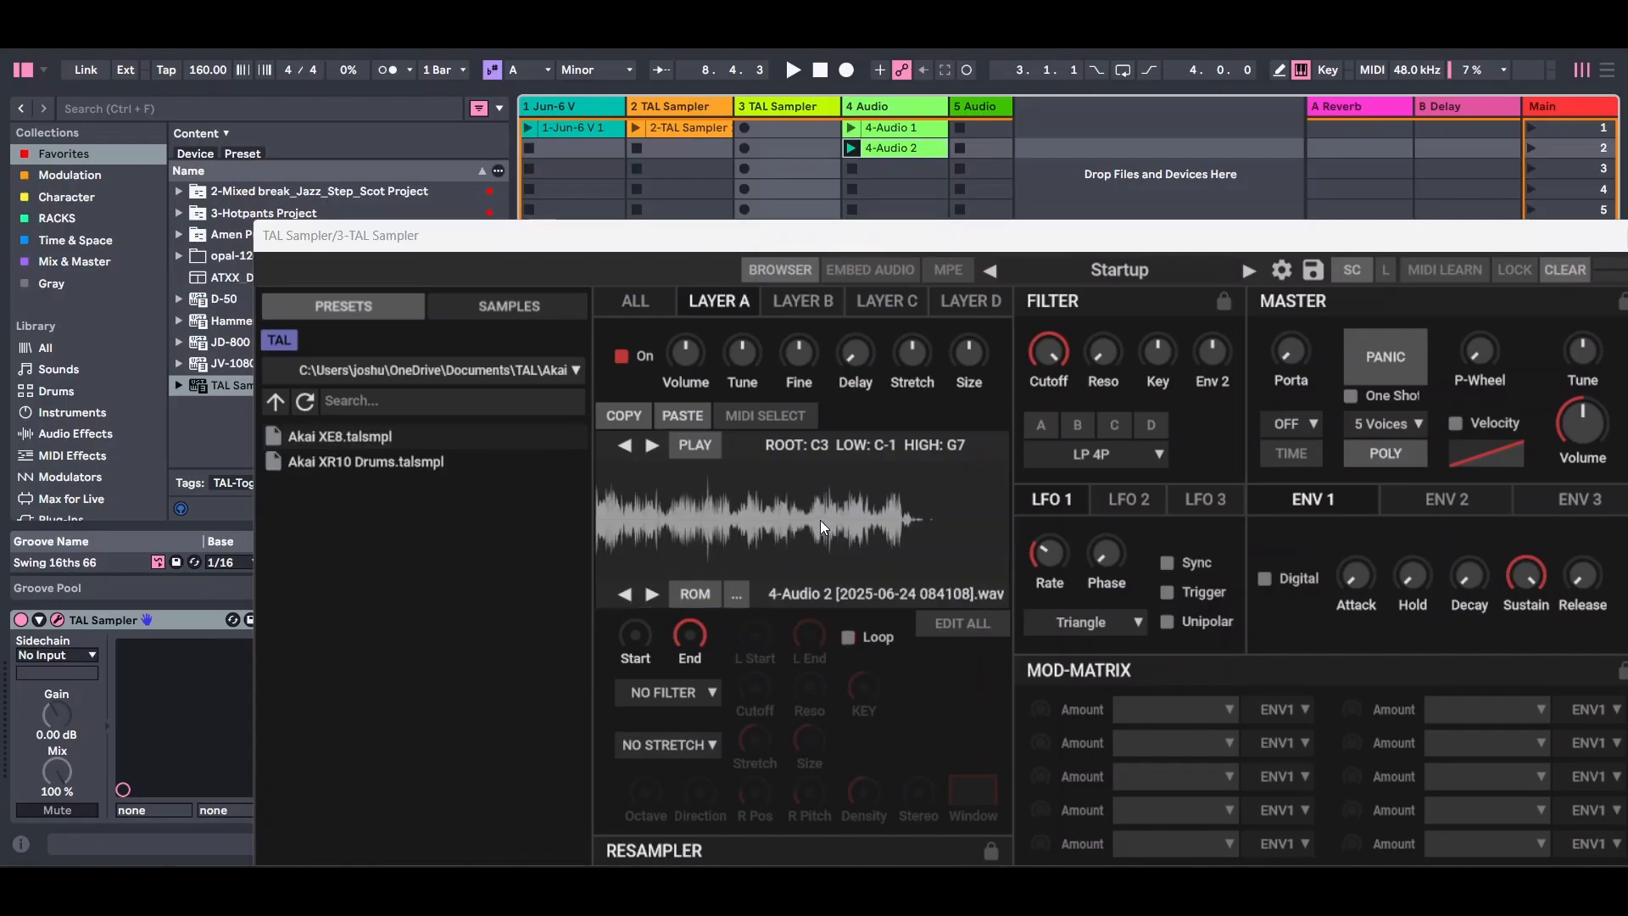
- Open the loaded sample in the detailed sample editor and set its root key to A2
{"action": "left_click", "coordinate": [752, 483]}
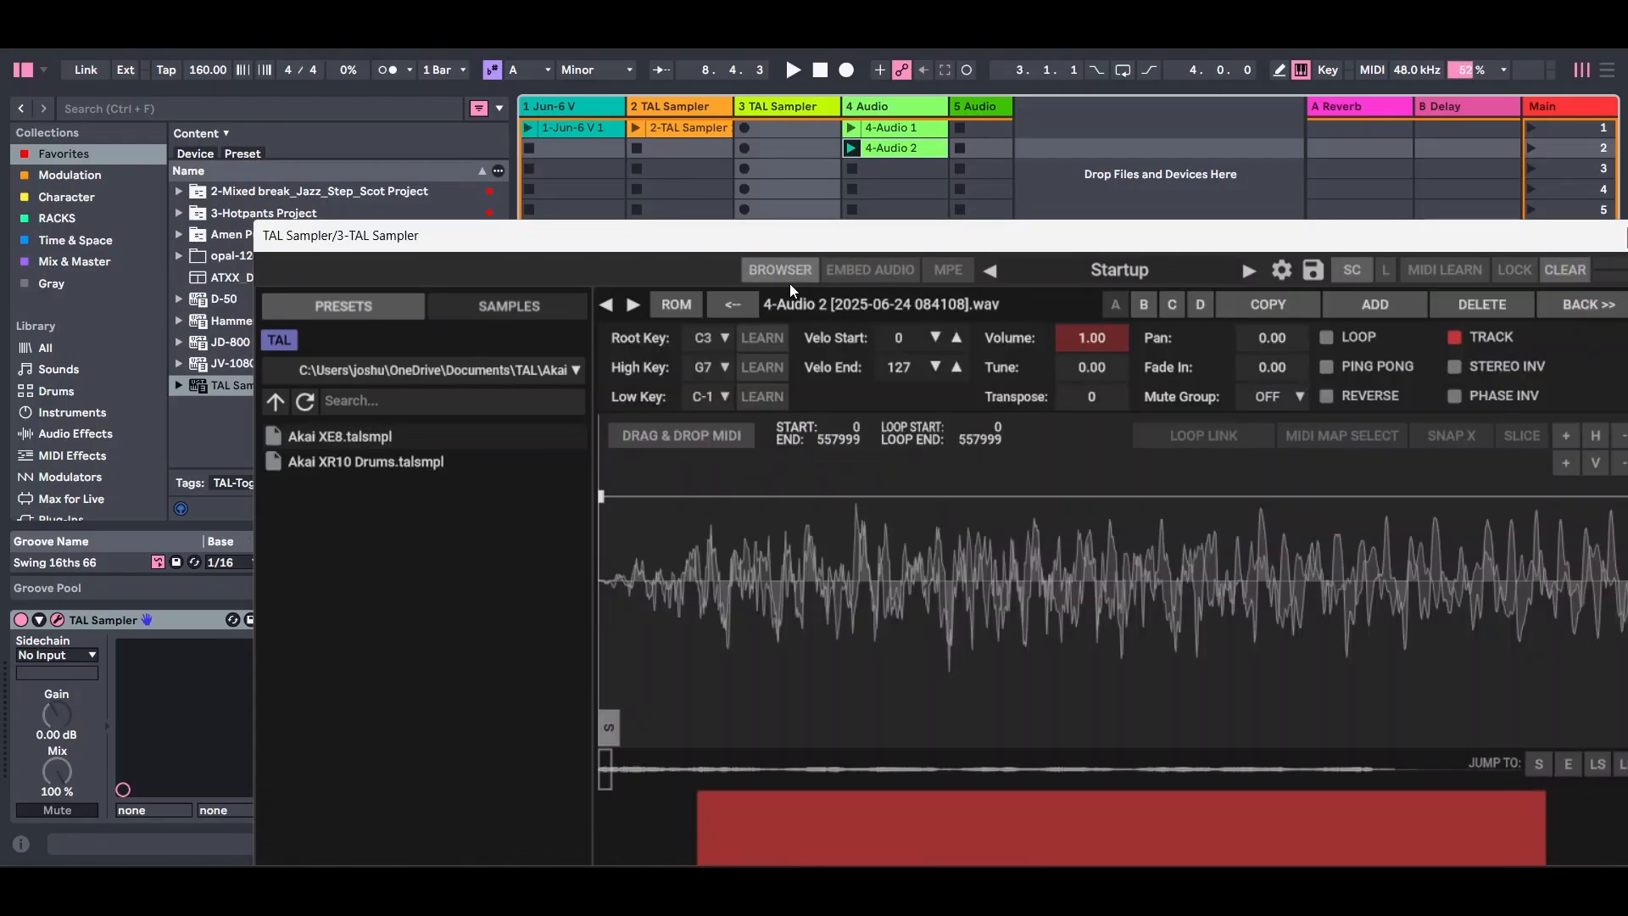
{"action": "left_click", "coordinate": [704, 338]}
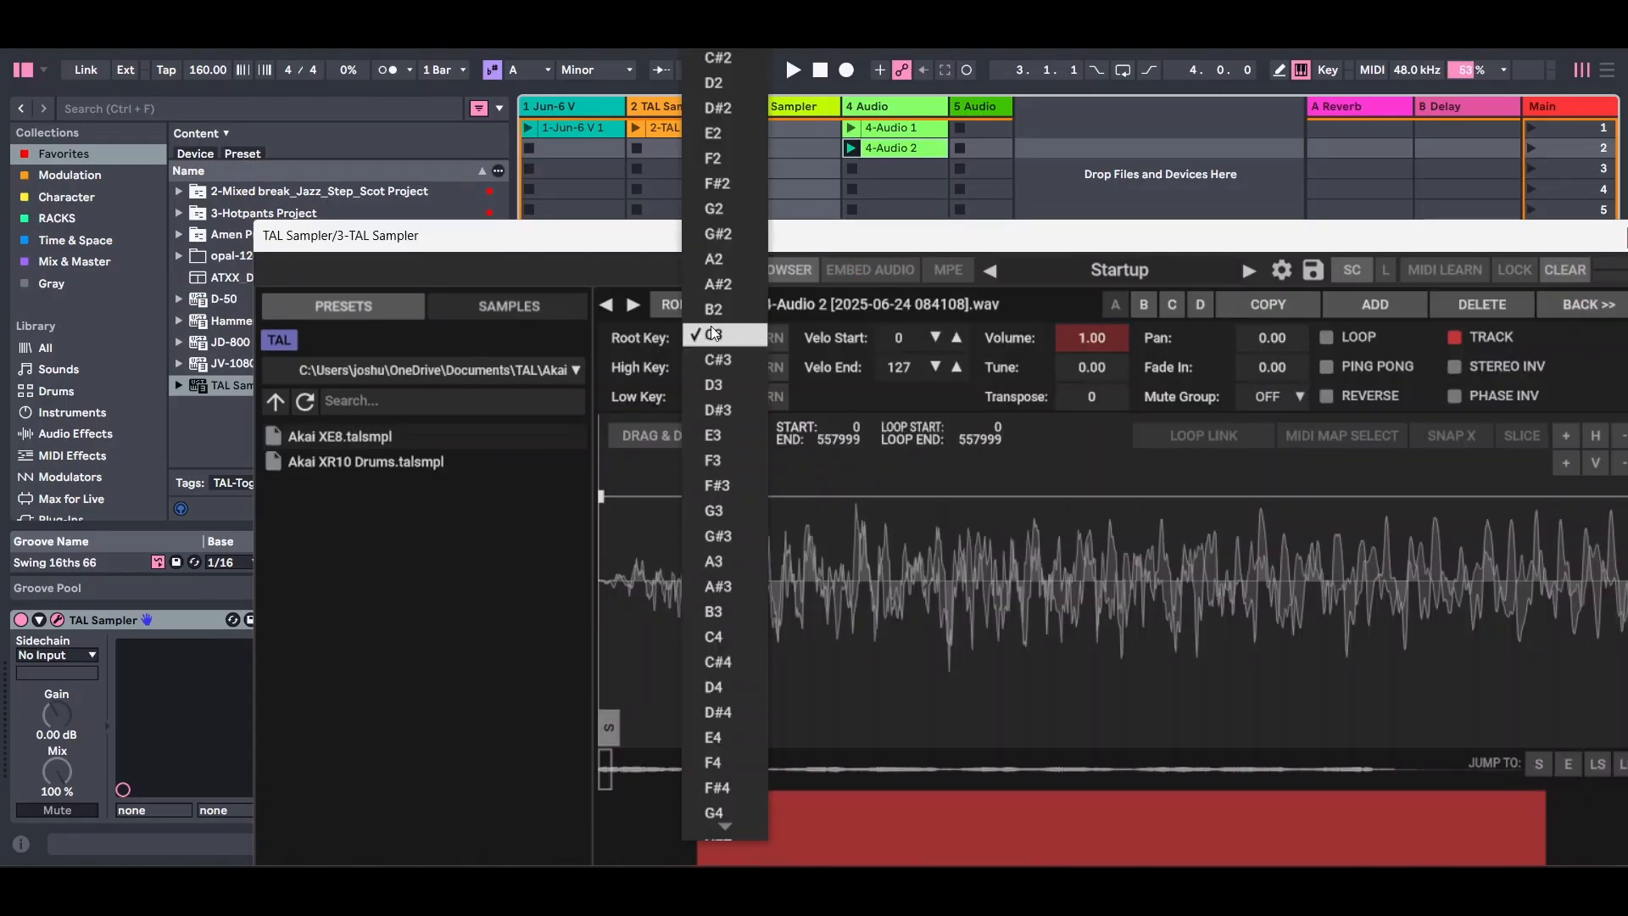
{"action": "left_click", "coordinate": [730, 263]}
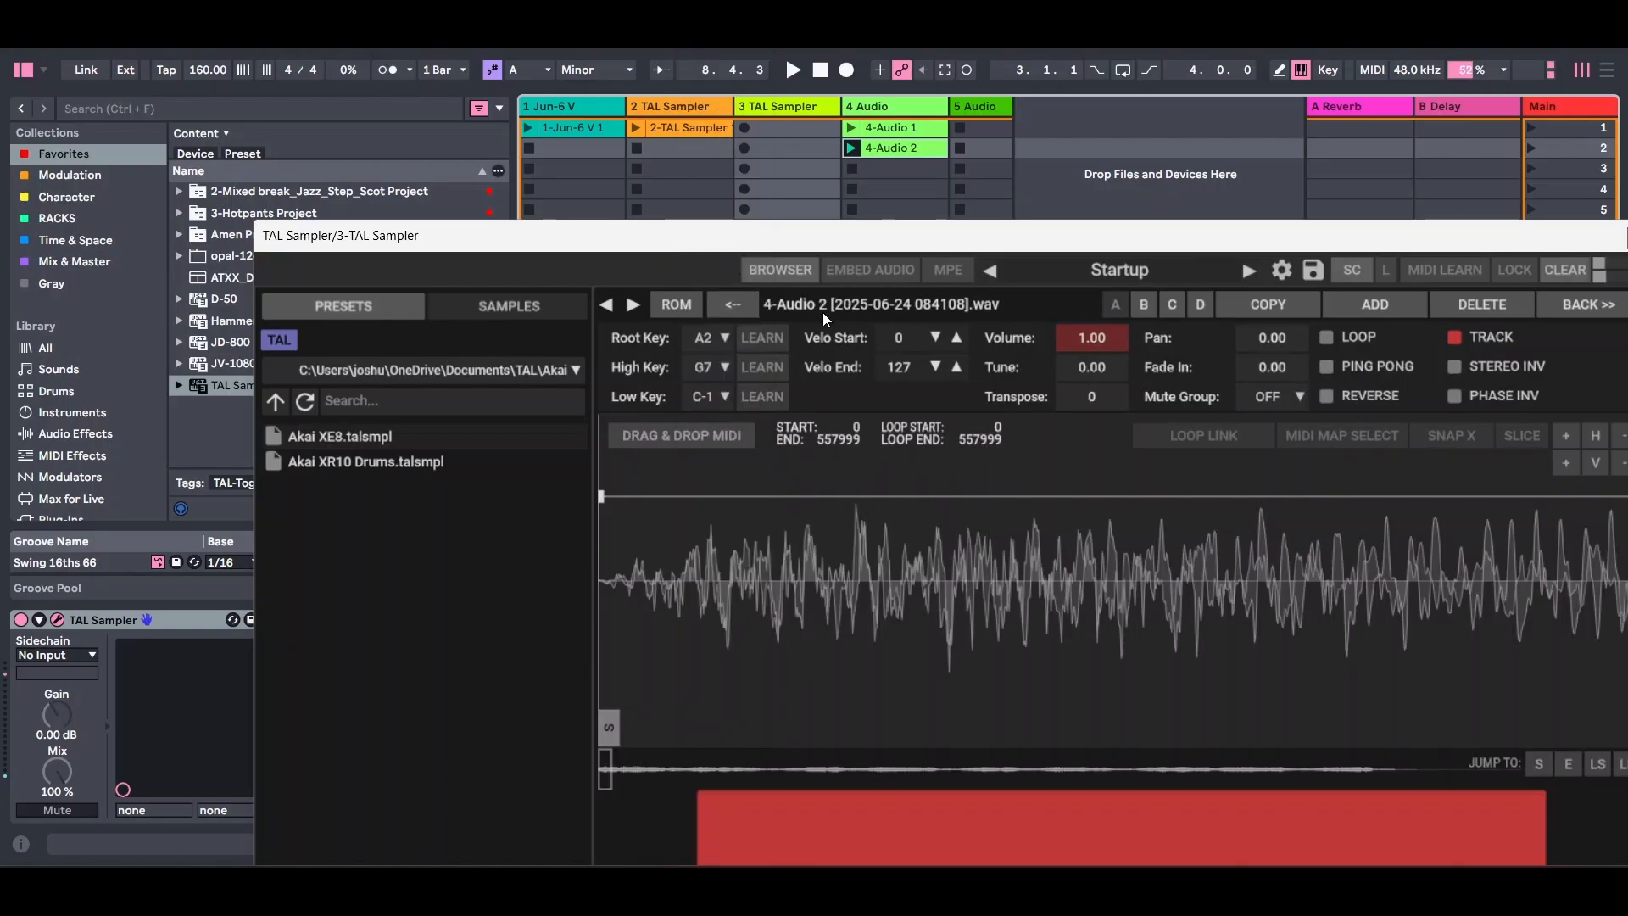
- Show the whole sample waveform in the editor and enable looping with ping pong
{"action": "left_click_drag", "start_coordinate": [948, 241], "coordinate": [717, 26]}
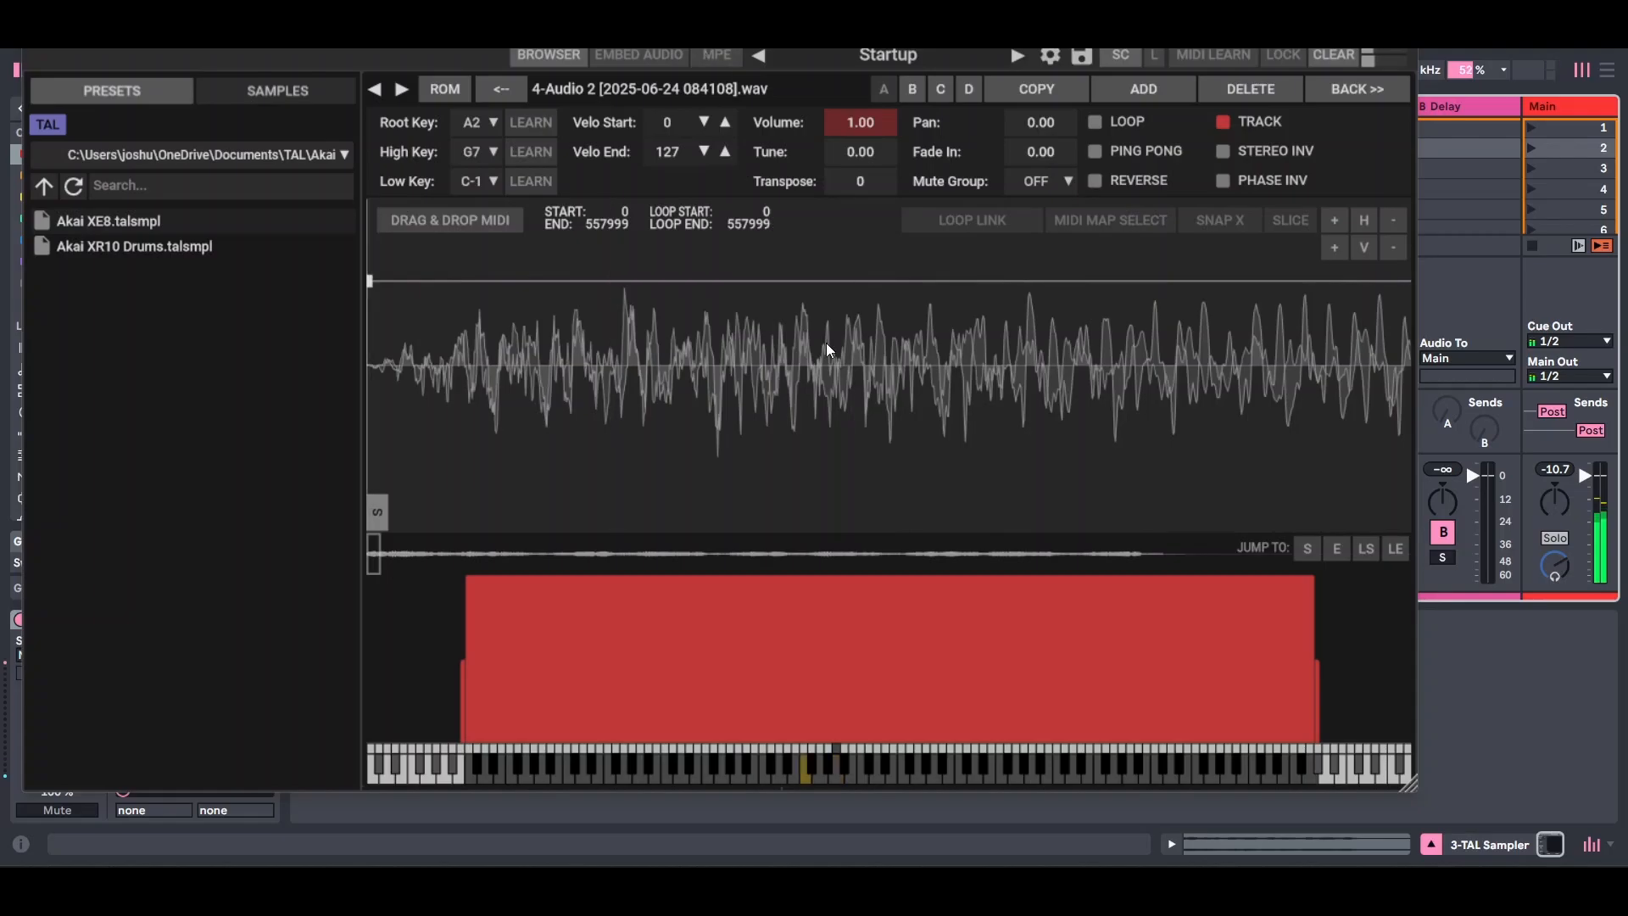
{"action": "scroll", "coordinate": [695, 333], "scroll_direction": "down", "scroll_amount": 12}
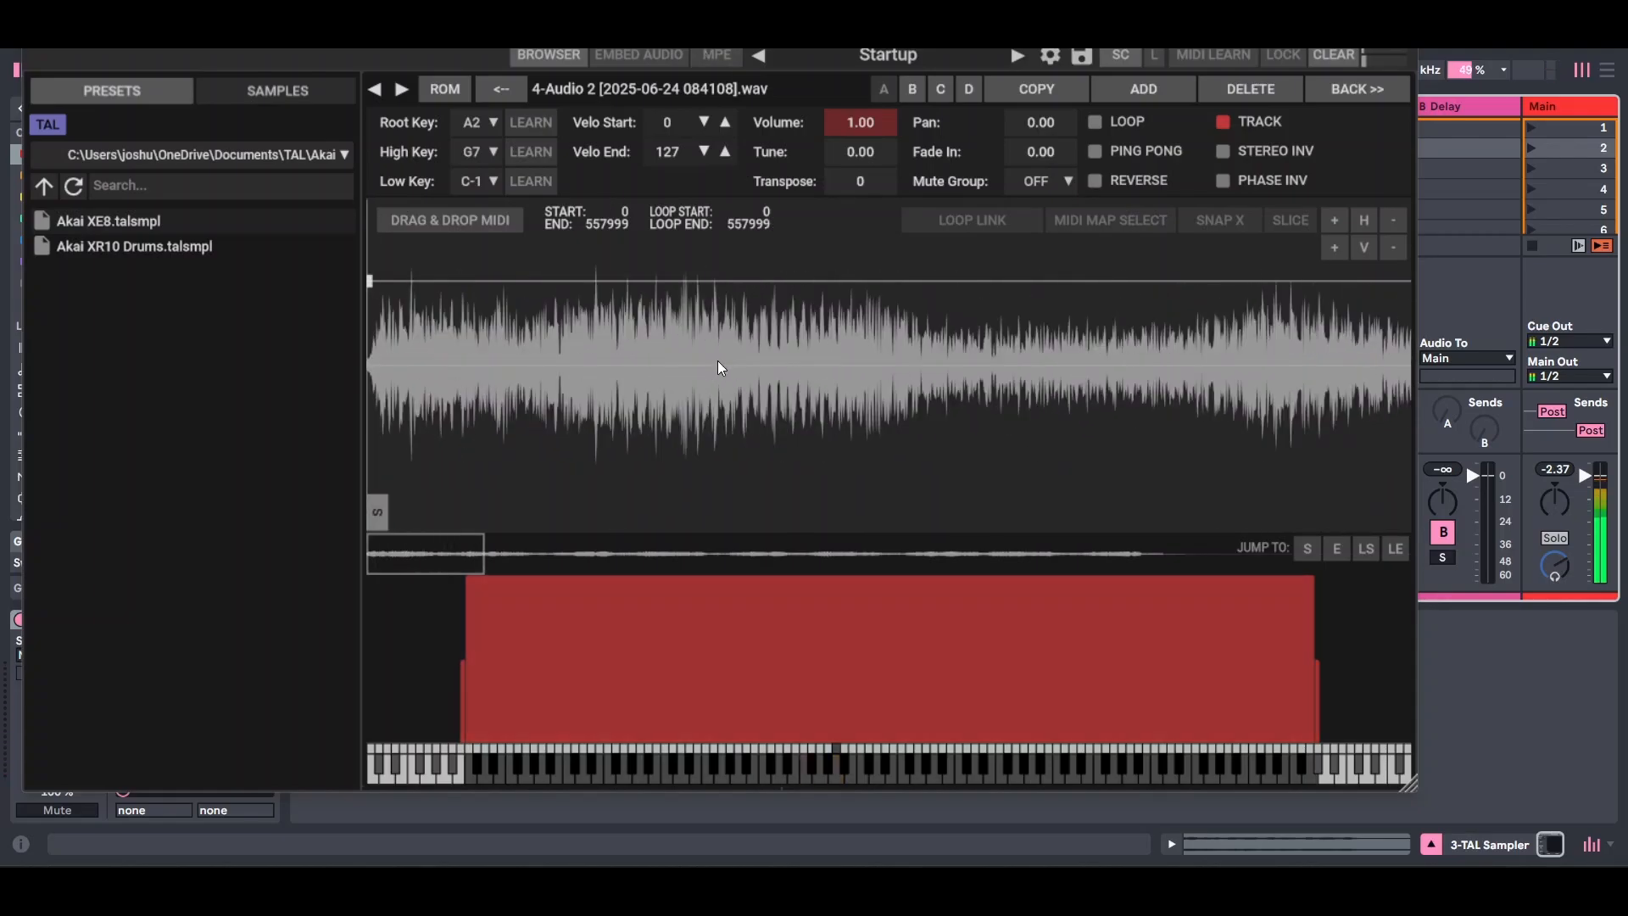
{"action": "scroll", "coordinate": [720, 363], "scroll_direction": "down", "scroll_amount": 6}
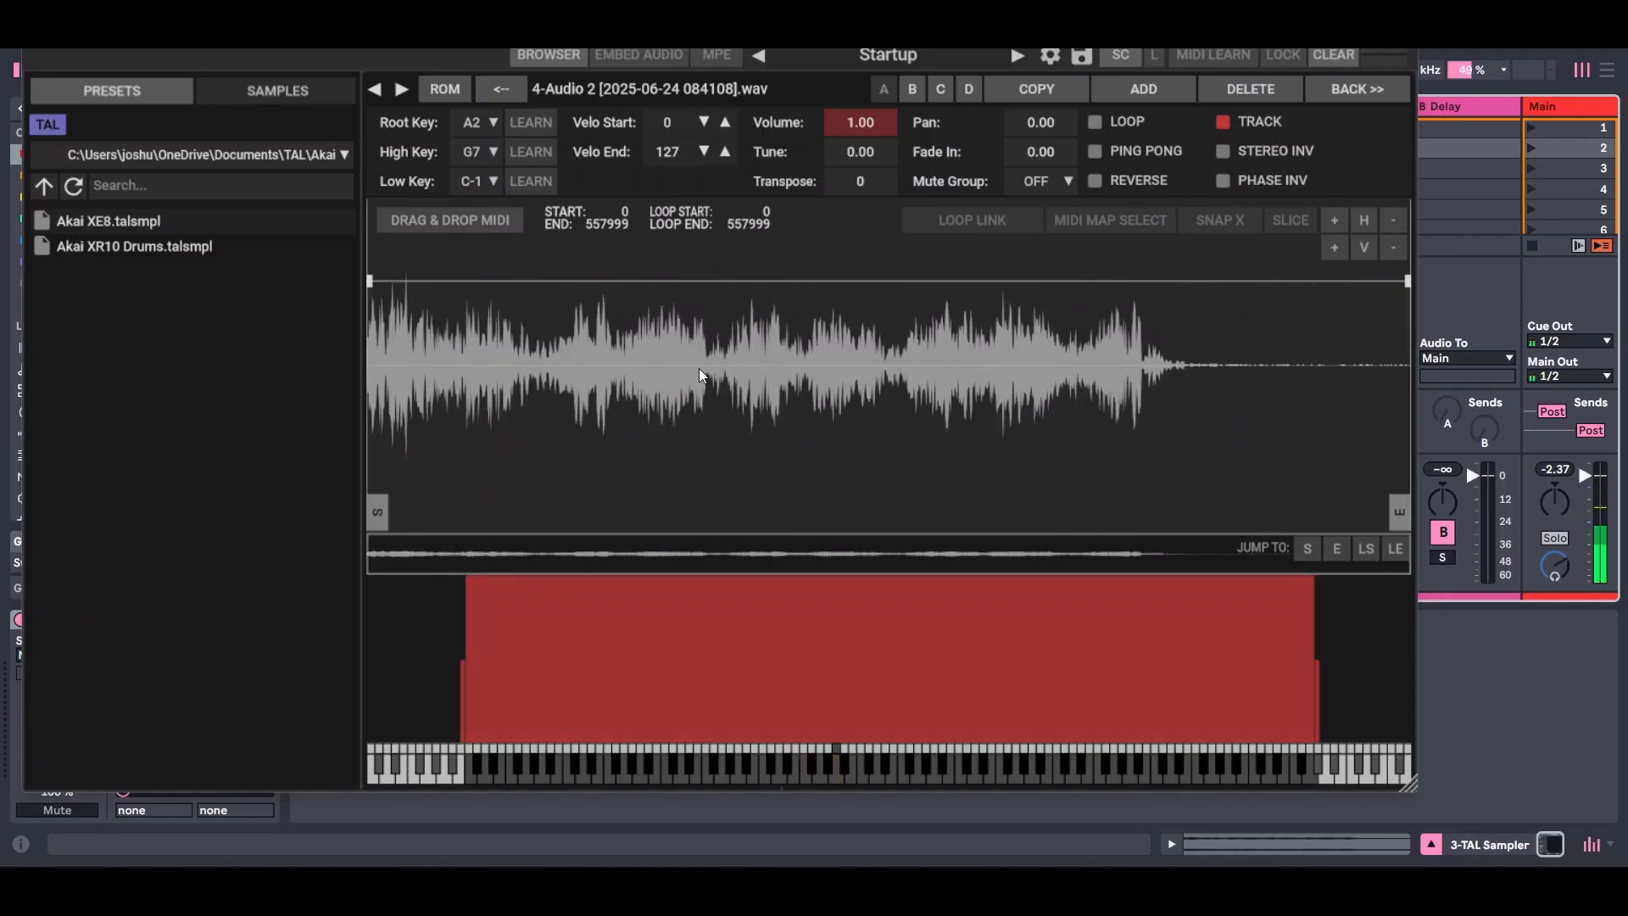
{"action": "left_click", "coordinate": [1095, 123]}
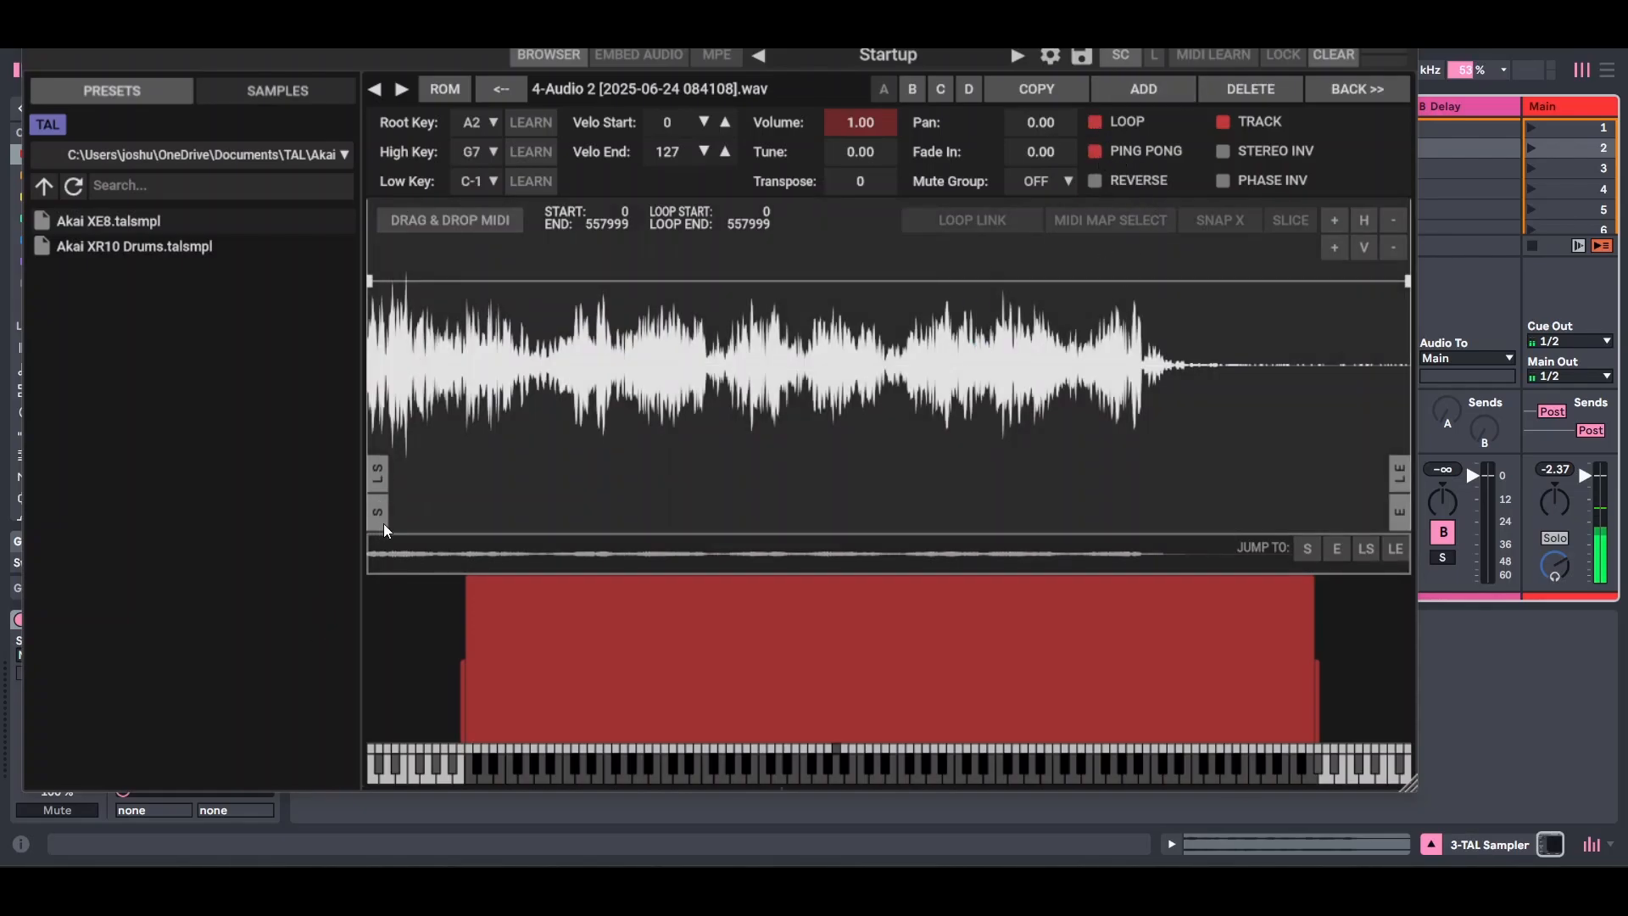
- Set the sample start to 186559, end to 450994, loop start to 231379 and loop end to 349590, with a 0.21 fade-in
{"action": "left_click_drag", "start_coordinate": [383, 525], "coordinate": [729, 480]}
{"action": "left_click_drag", "start_coordinate": [387, 474], "coordinate": [811, 475]}
{"action": "left_click_drag", "start_coordinate": [1401, 479], "coordinate": [1021, 475]}
{"action": "left_click_drag", "start_coordinate": [1405, 511], "coordinate": [1202, 502]}
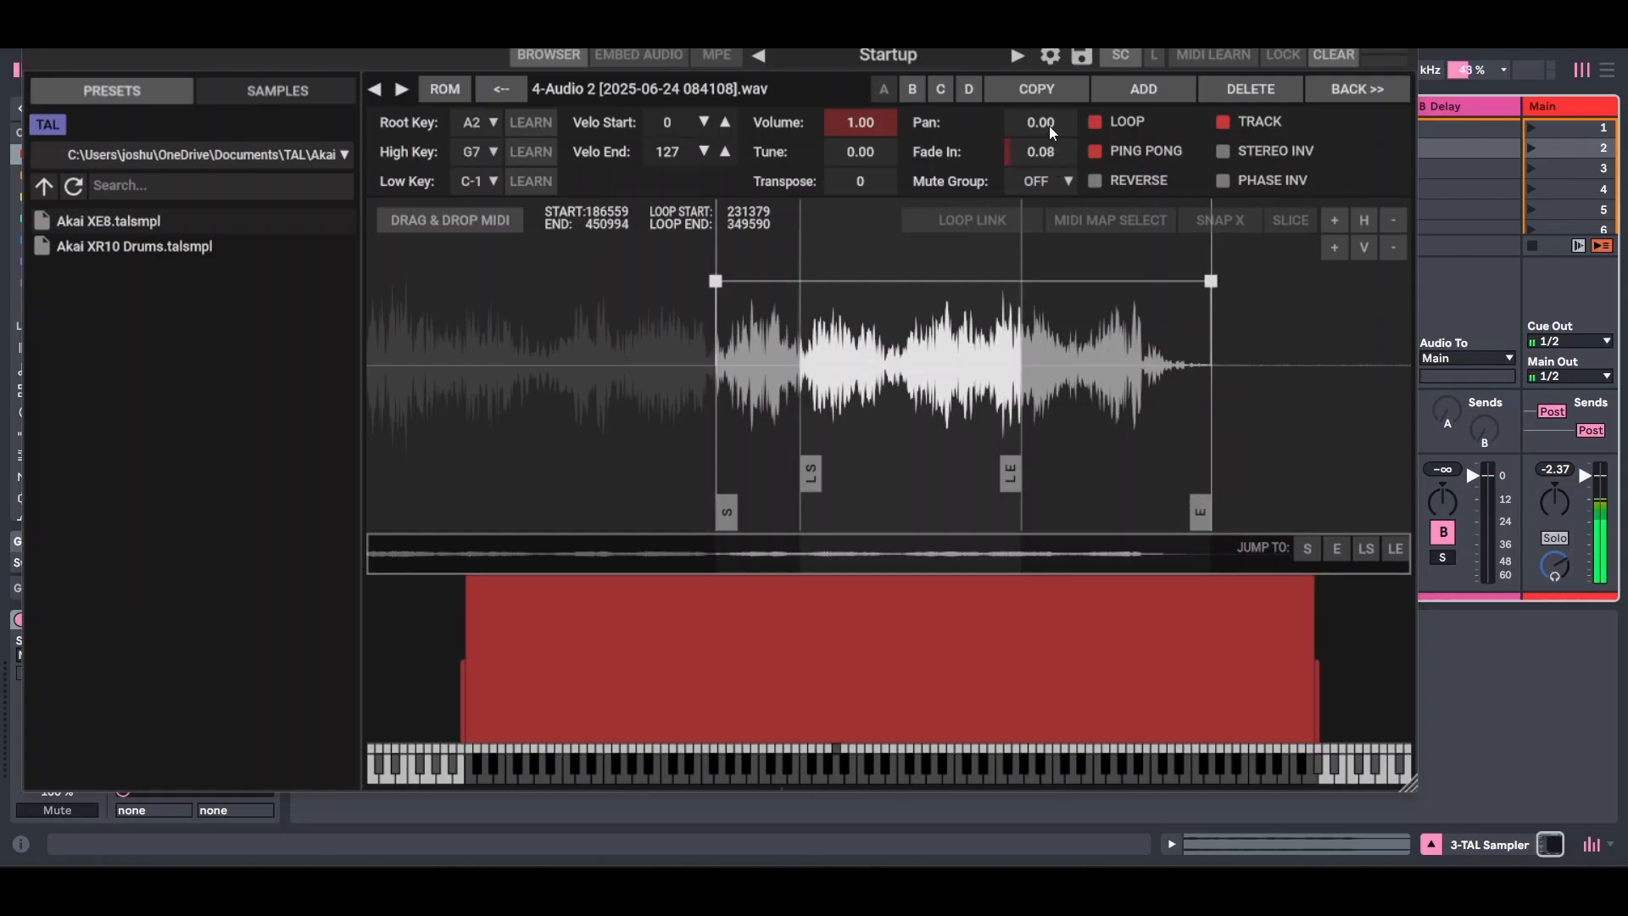
{"action": "left_click_drag", "start_coordinate": [1050, 125], "coordinate": [1050, 89]}
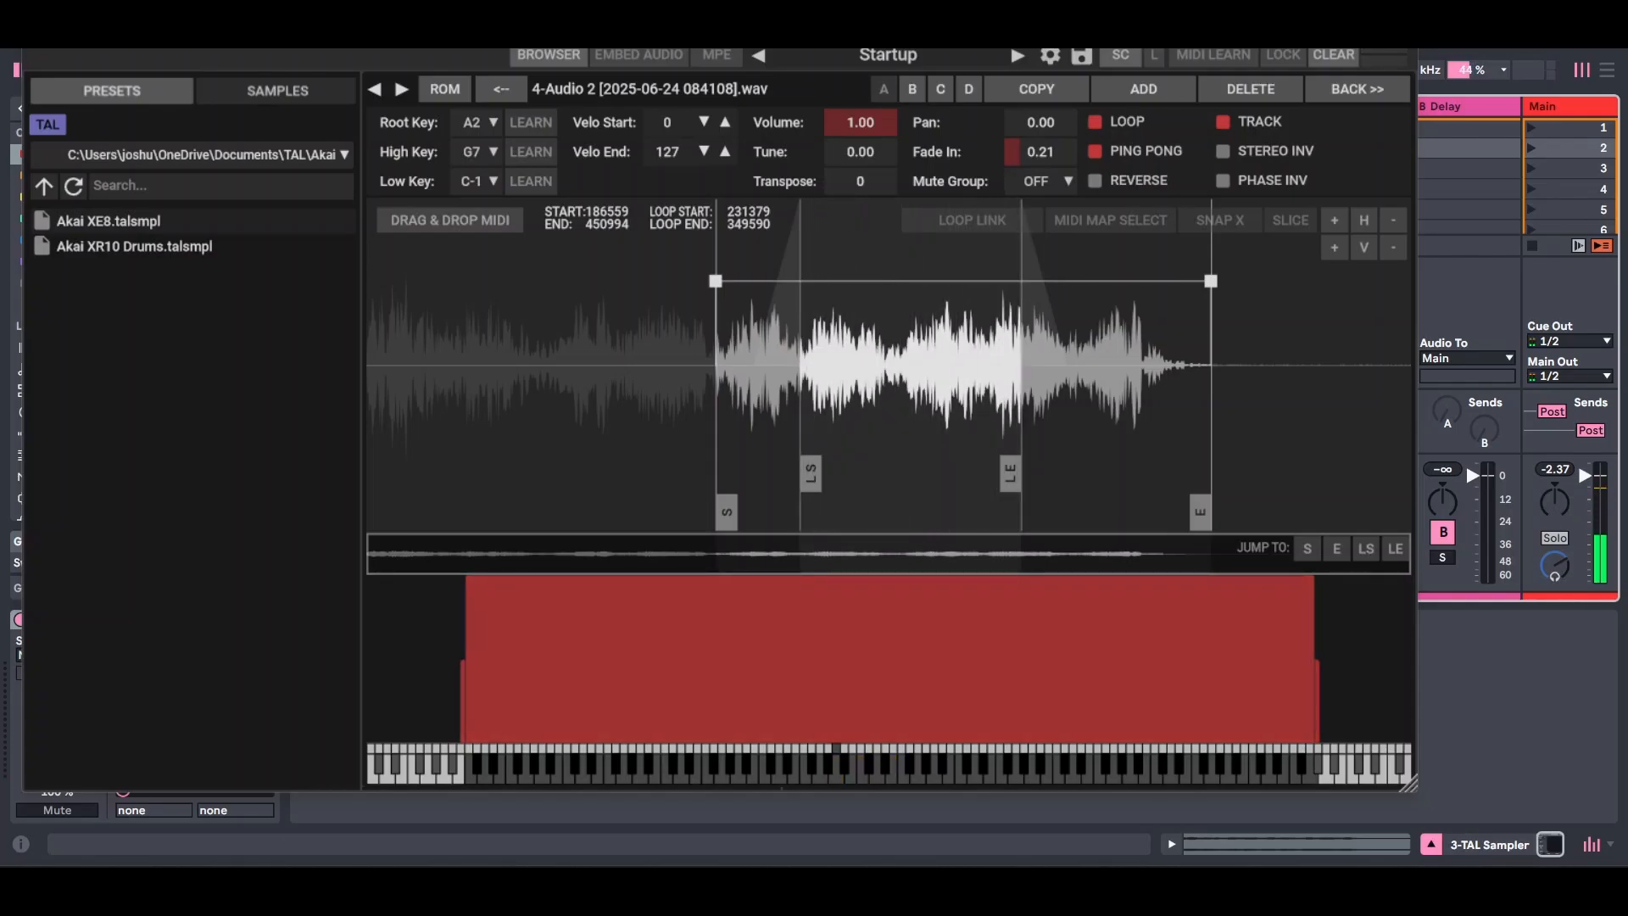
- Insert the Chord MIDI effect before the TAL Sampler on track 3 and set its Shift 1 to +5 st
{"action": "key", "text": "ctrl+alt+p"}
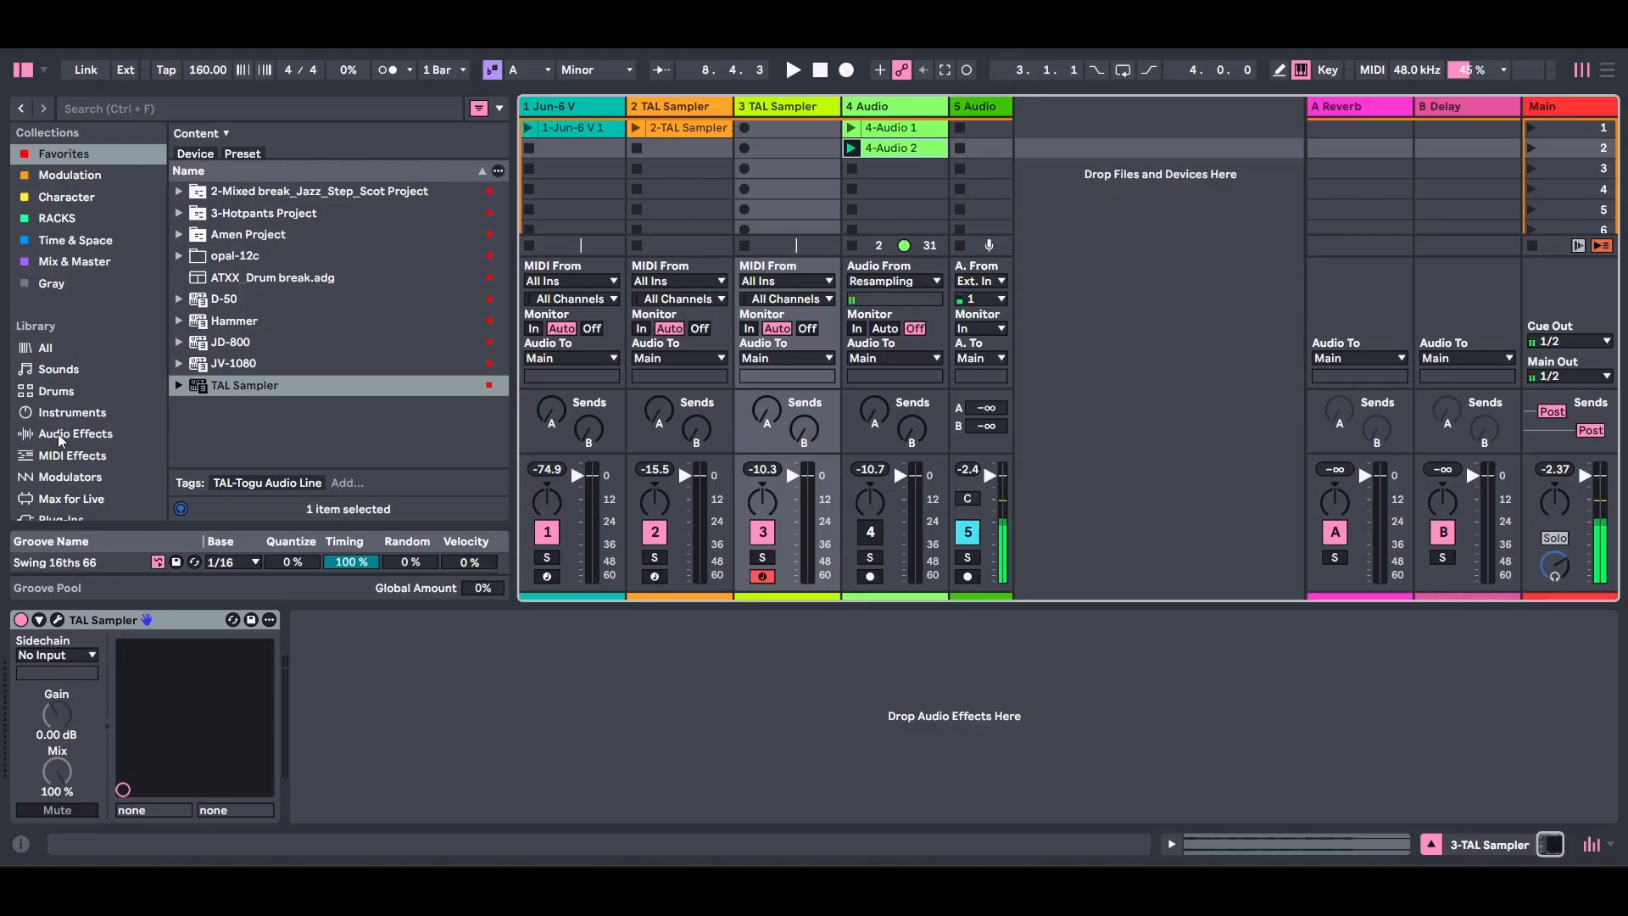
{"action": "scroll", "coordinate": [60, 439], "scroll_direction": "down", "scroll_amount": 6}
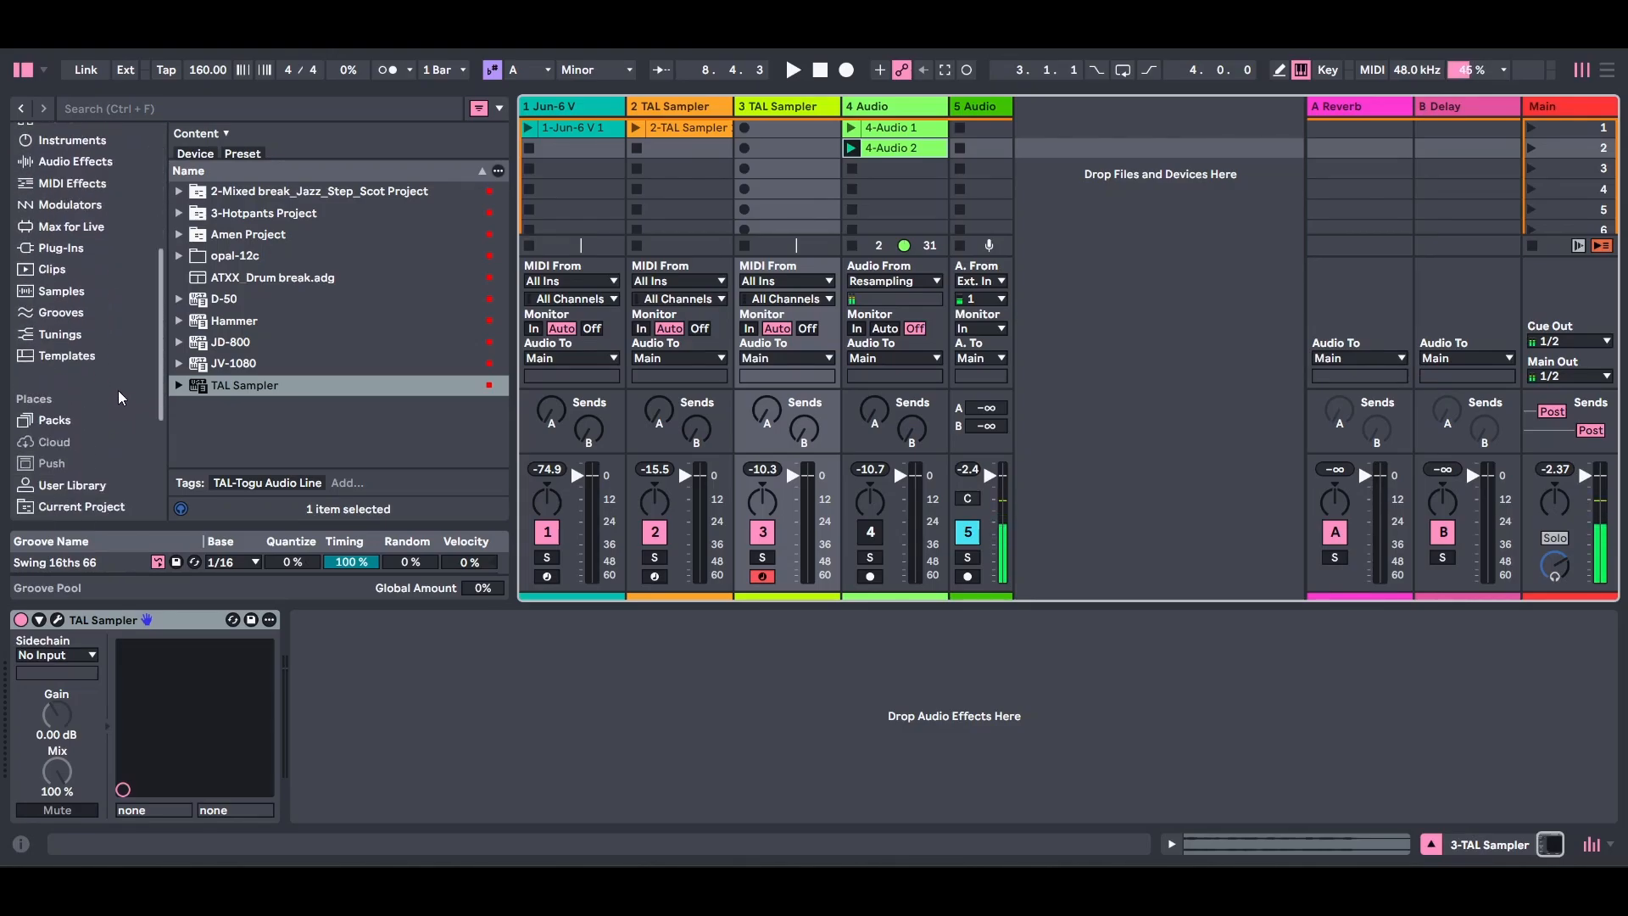
{"action": "scroll", "coordinate": [110, 398], "scroll_direction": "down", "scroll_amount": 5}
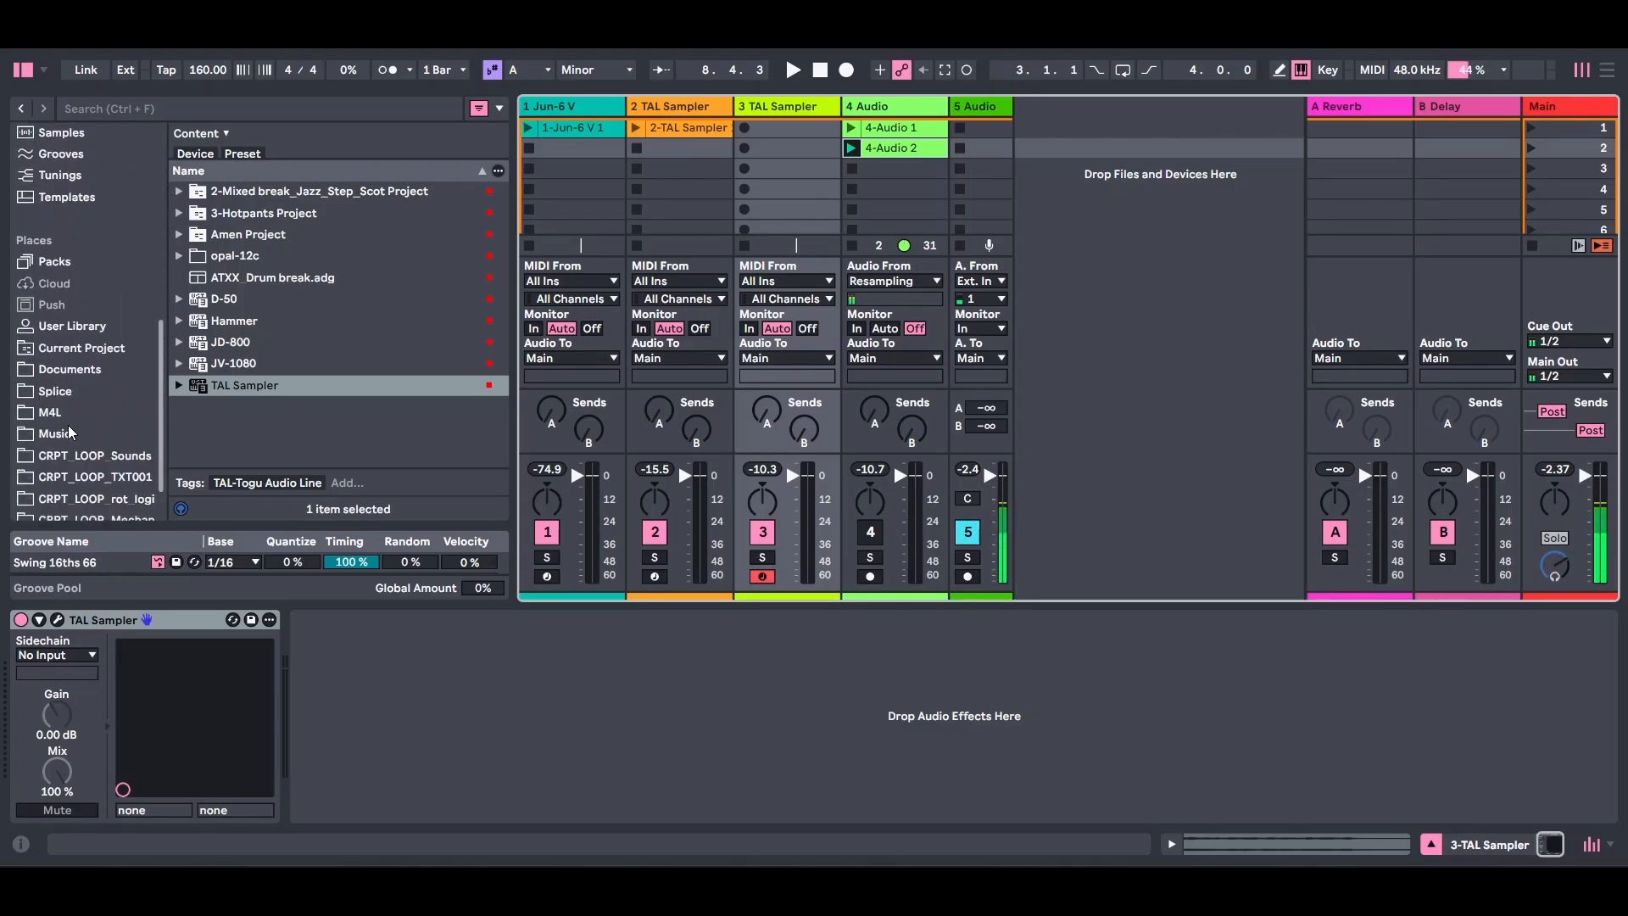
{"action": "scroll", "coordinate": [85, 434], "scroll_direction": "up", "scroll_amount": 3}
{"action": "scroll", "coordinate": [87, 437], "scroll_direction": "up", "scroll_amount": 4}
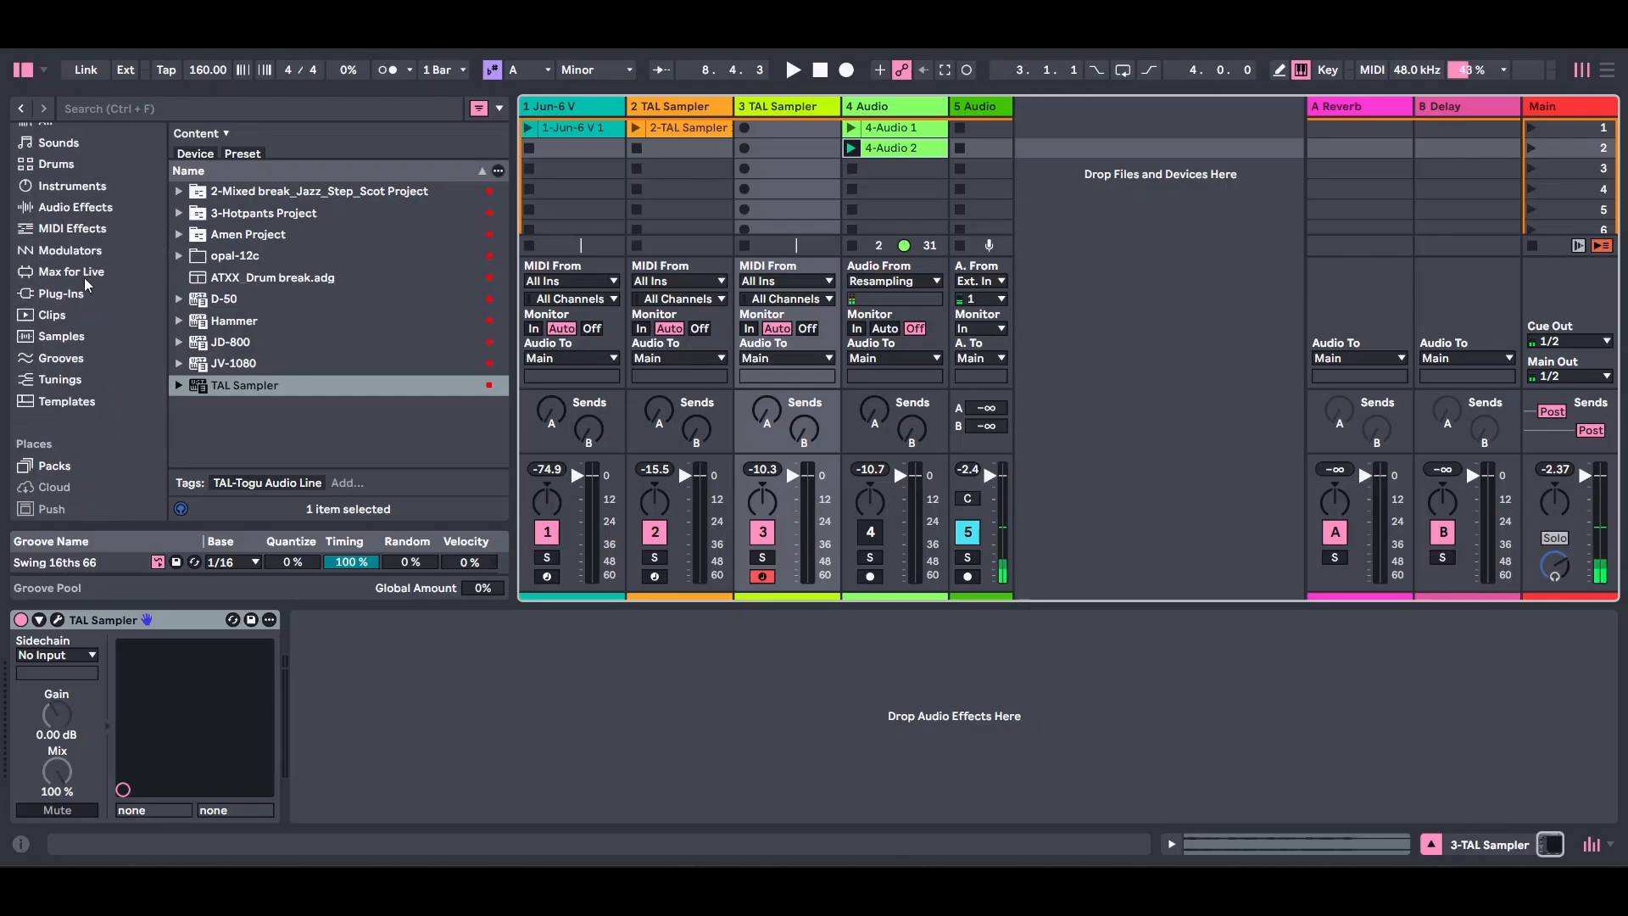
{"action": "left_click", "coordinate": [84, 230]}
{"action": "scroll", "coordinate": [343, 422], "scroll_direction": "down", "scroll_amount": 5}
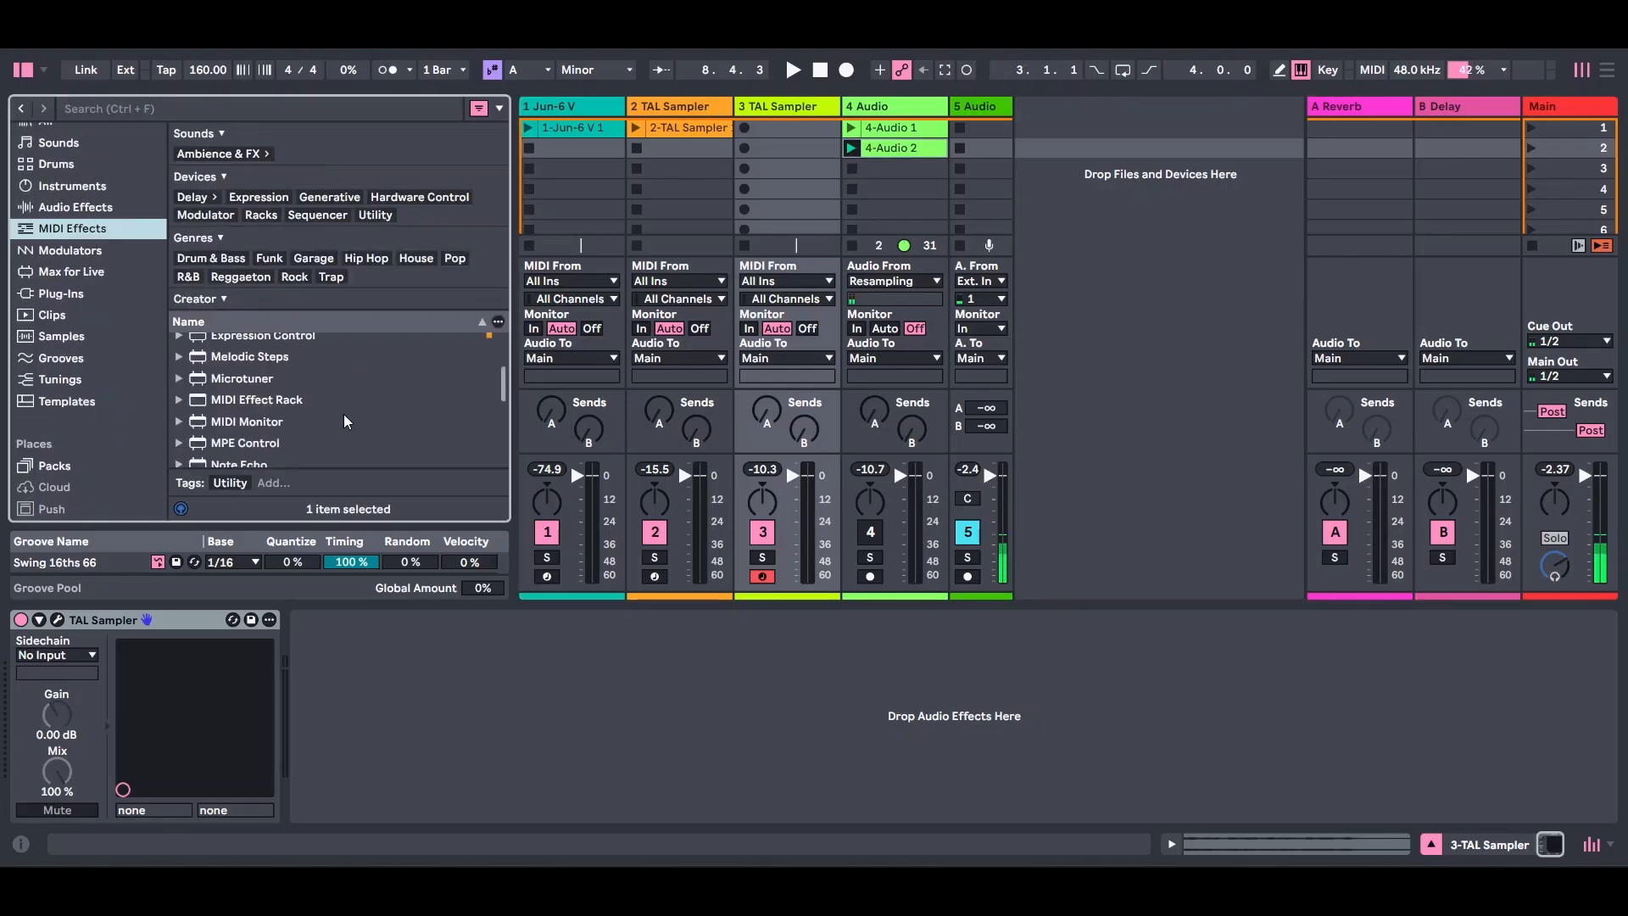
{"action": "scroll", "coordinate": [342, 422], "scroll_direction": "up", "scroll_amount": 4}
{"action": "scroll", "coordinate": [343, 422], "scroll_direction": "up", "scroll_amount": 2}
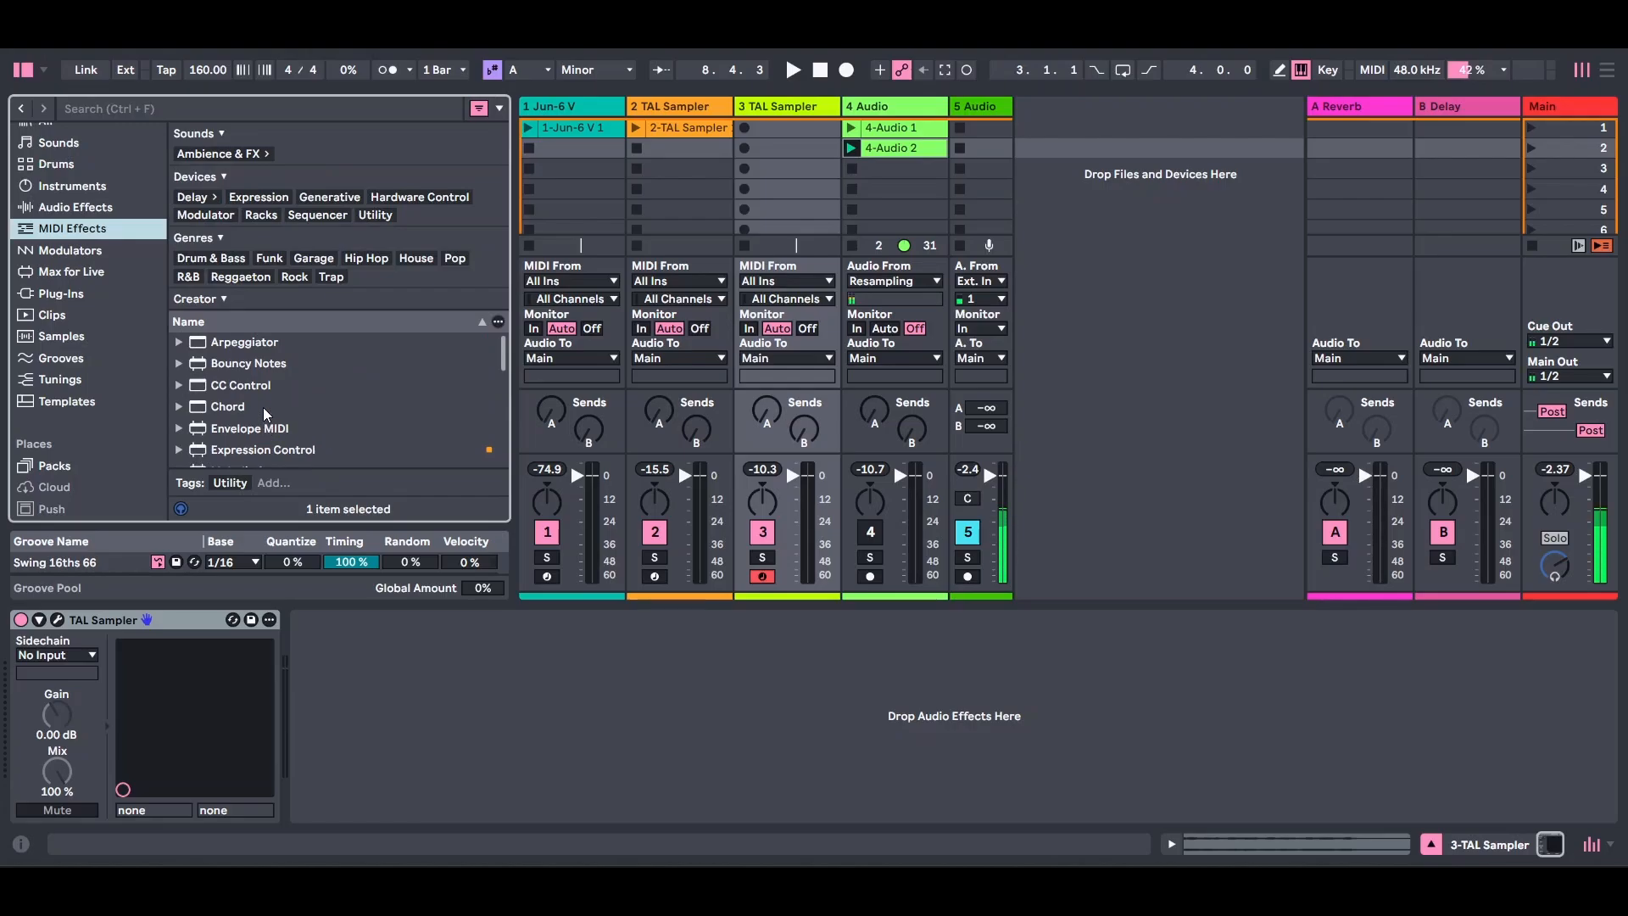
{"action": "left_click_drag", "start_coordinate": [268, 411], "coordinate": [56, 683]}
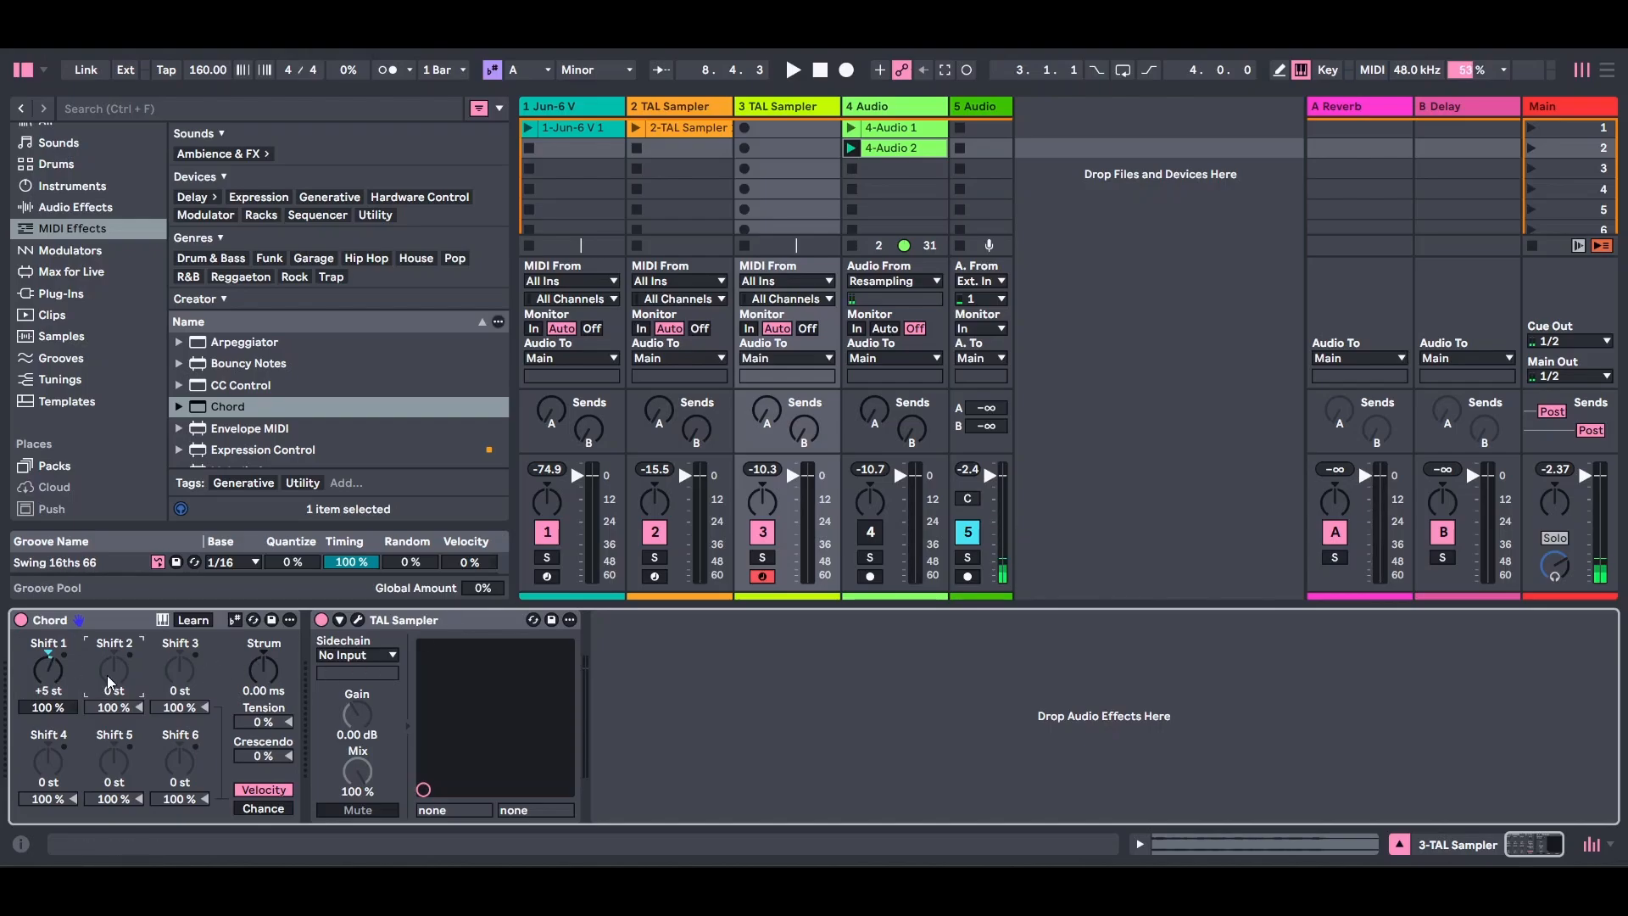
- Set the Chord effect's Shift 2 to +7 st, Shift 3 to +10 st and Shift 4 to +14 st
{"action": "left_click_drag", "start_coordinate": [113, 684], "coordinate": [174, 651]}
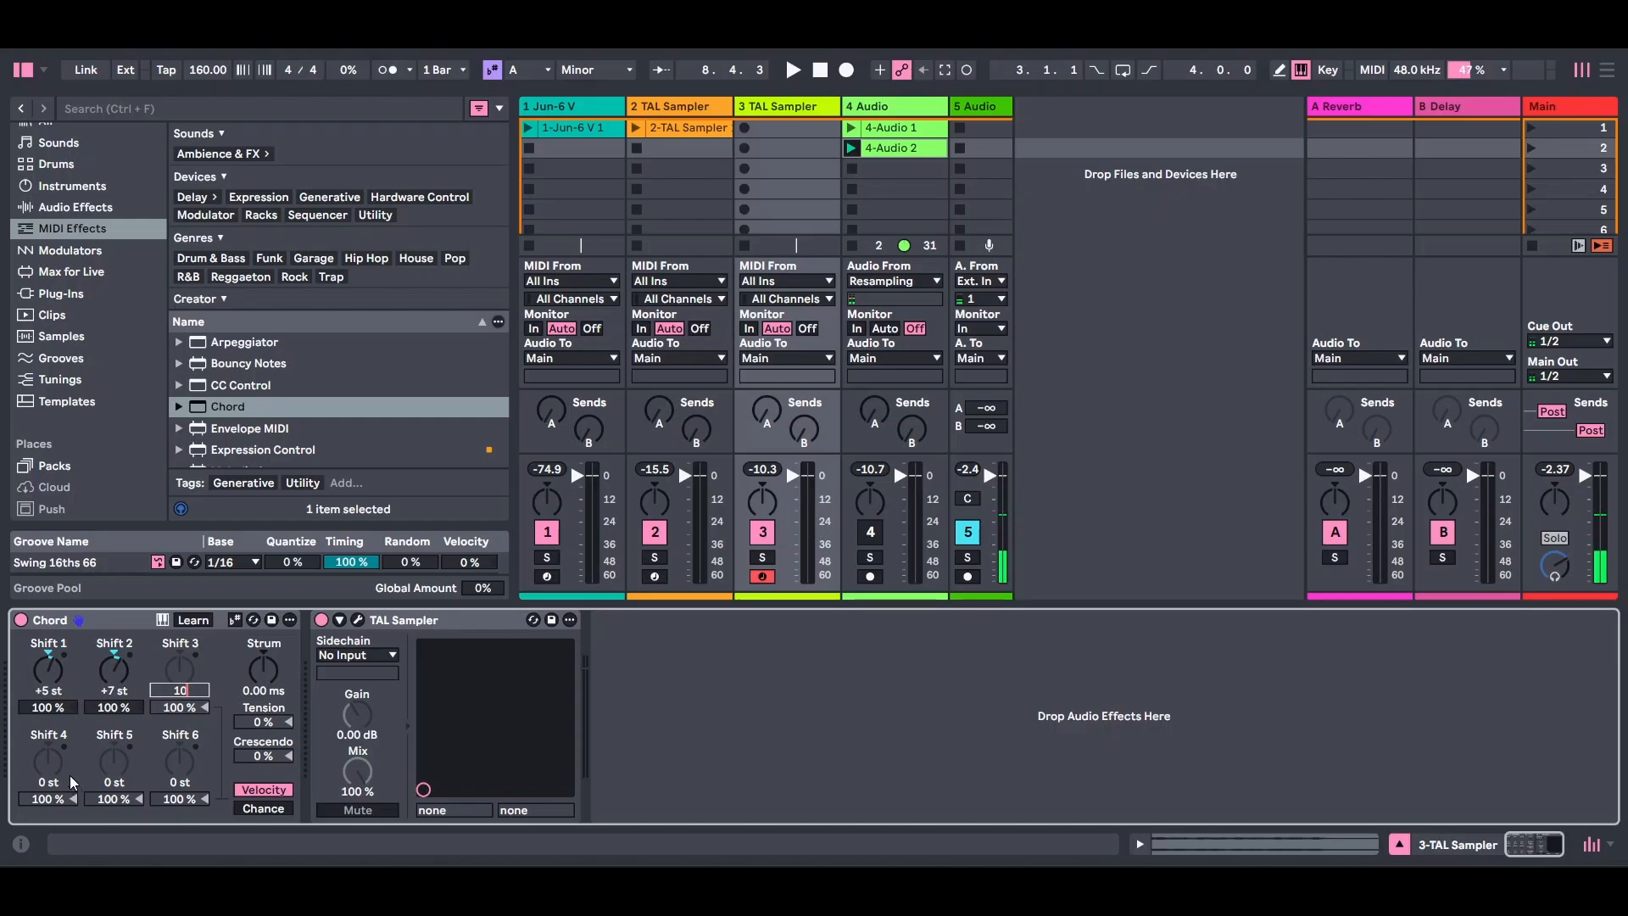
{"action": "left_click", "coordinate": [49, 780]}
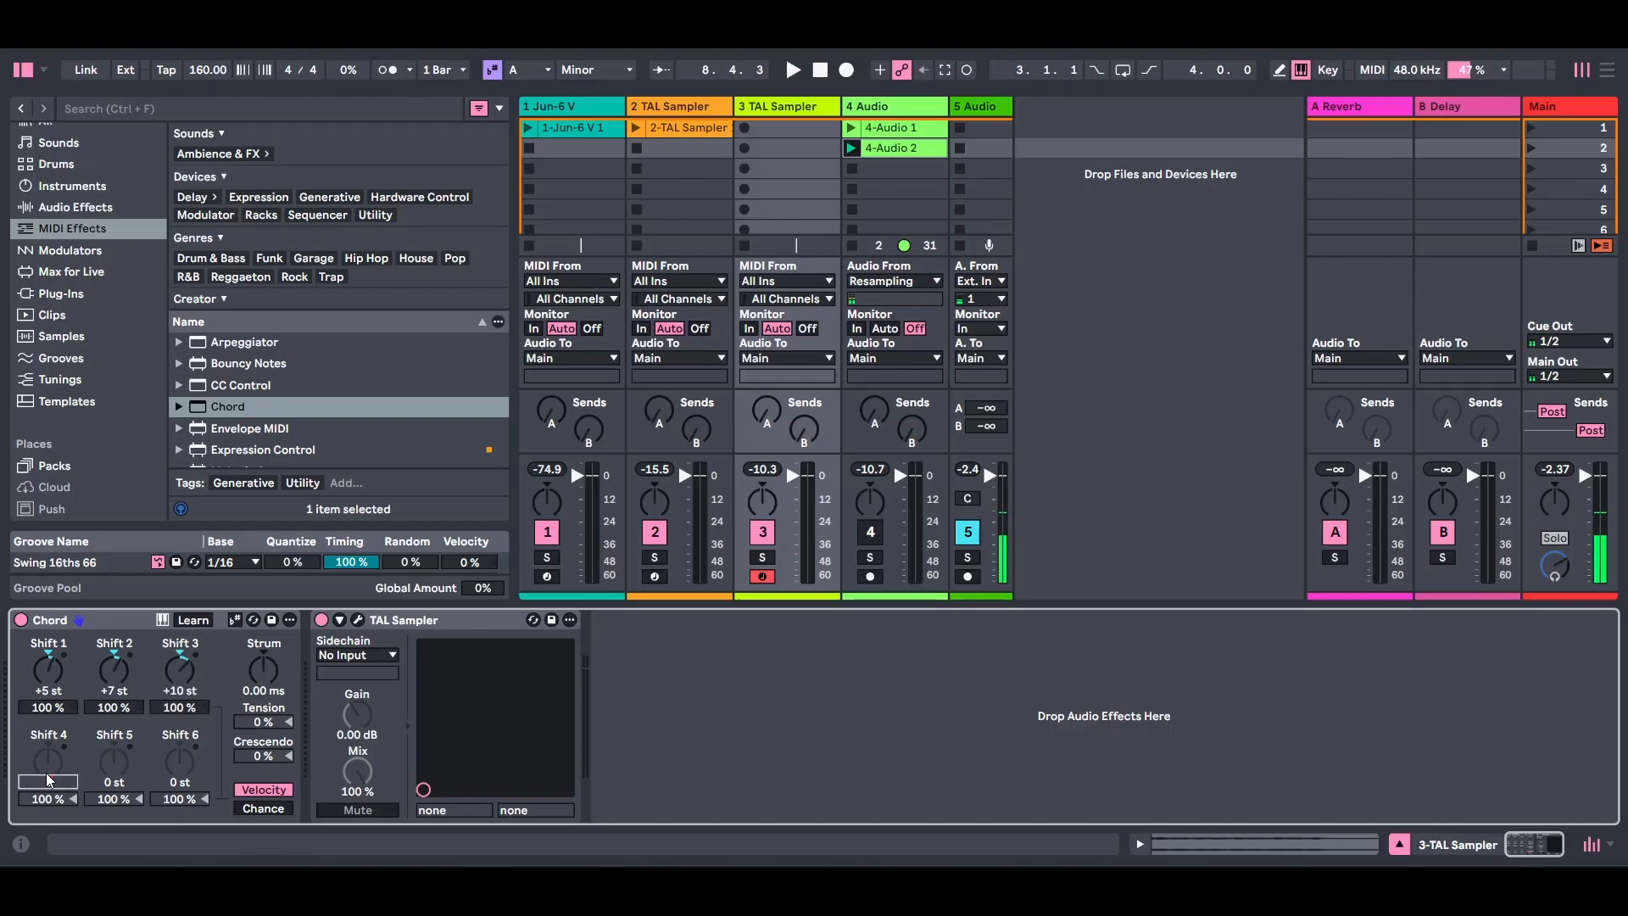
{"action": "type", "text": "14"}
{"action": "key", "text": "Return"}
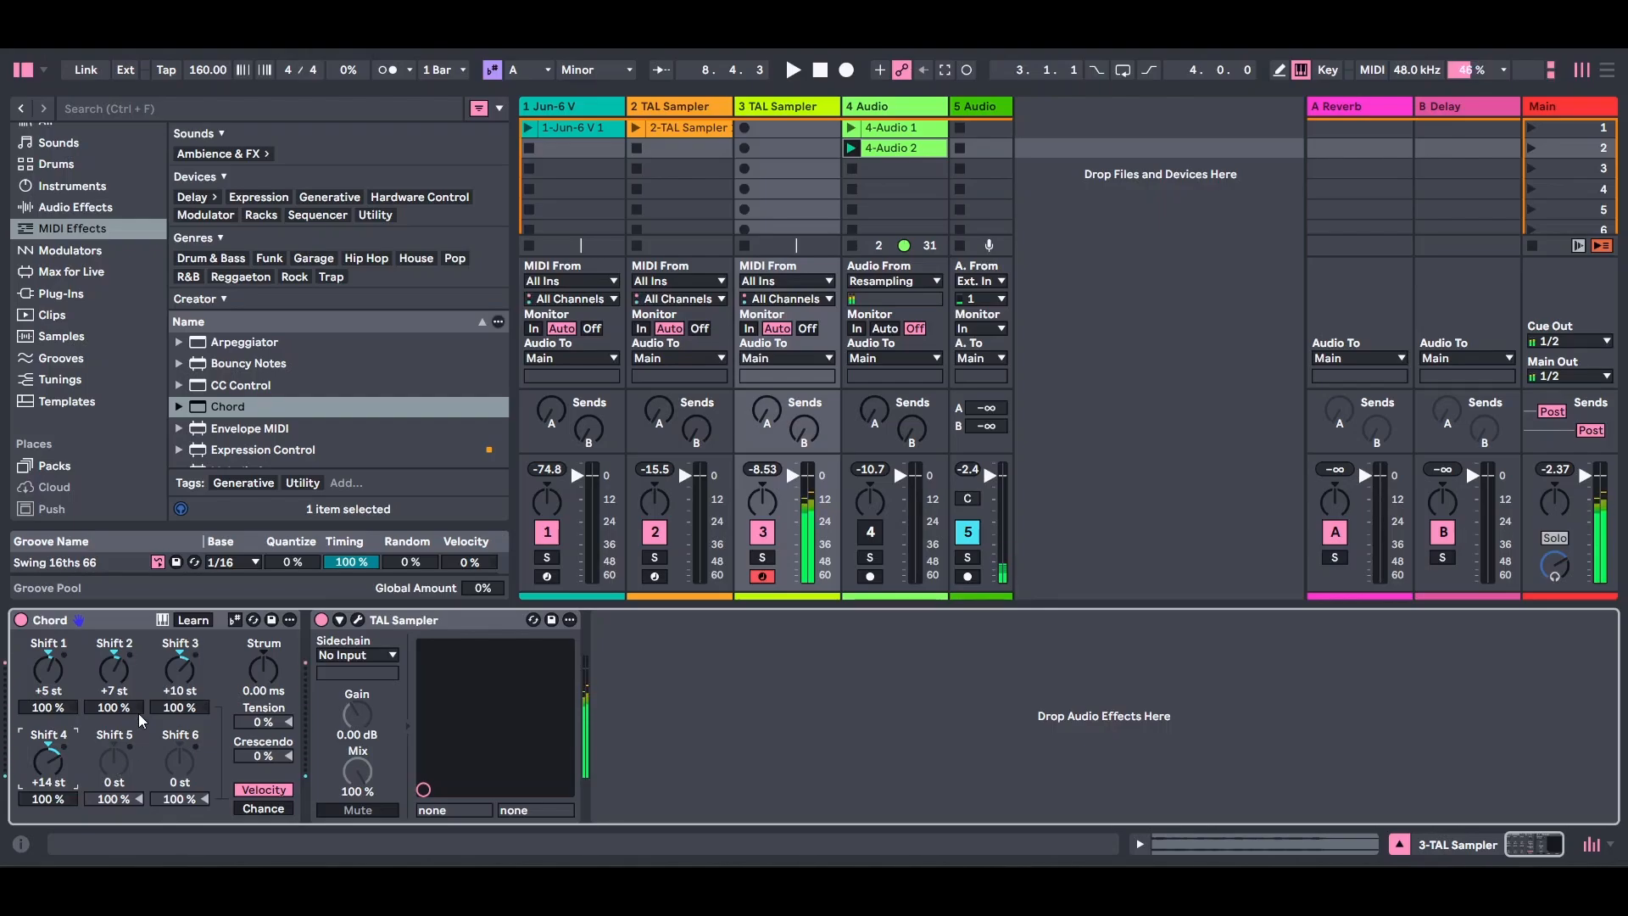
- Reset Shift 3 and Shift 4 of the Chord effect to 0 st
{"action": "left_click", "coordinate": [177, 672]}
{"action": "key", "text": "Delete"}
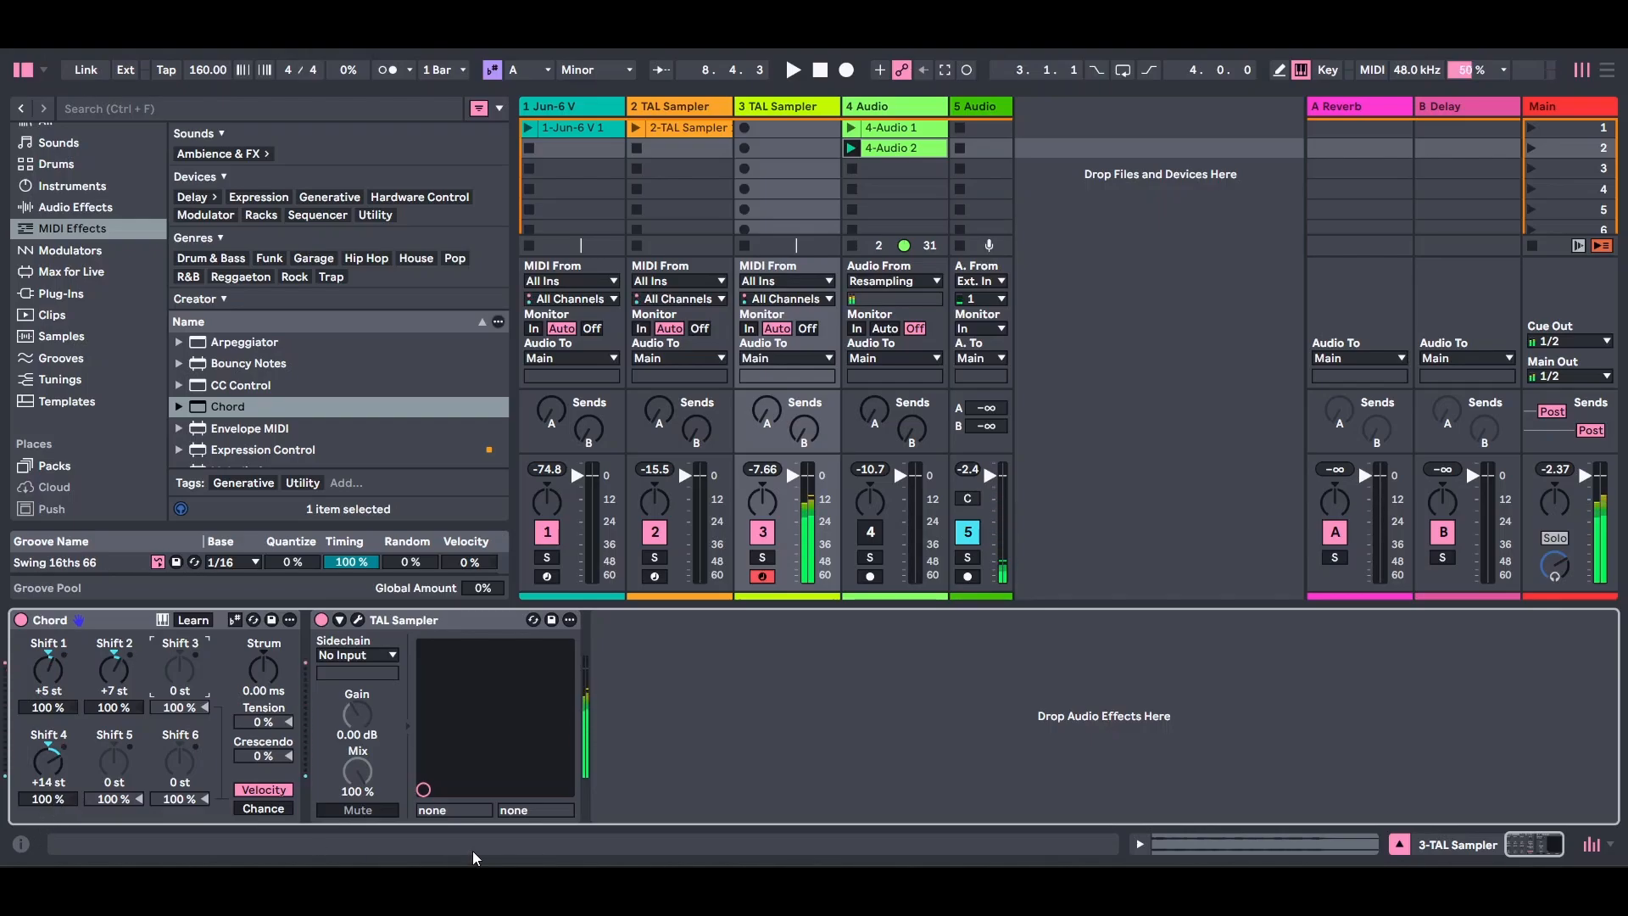
{"action": "double_click", "coordinate": [50, 756]}
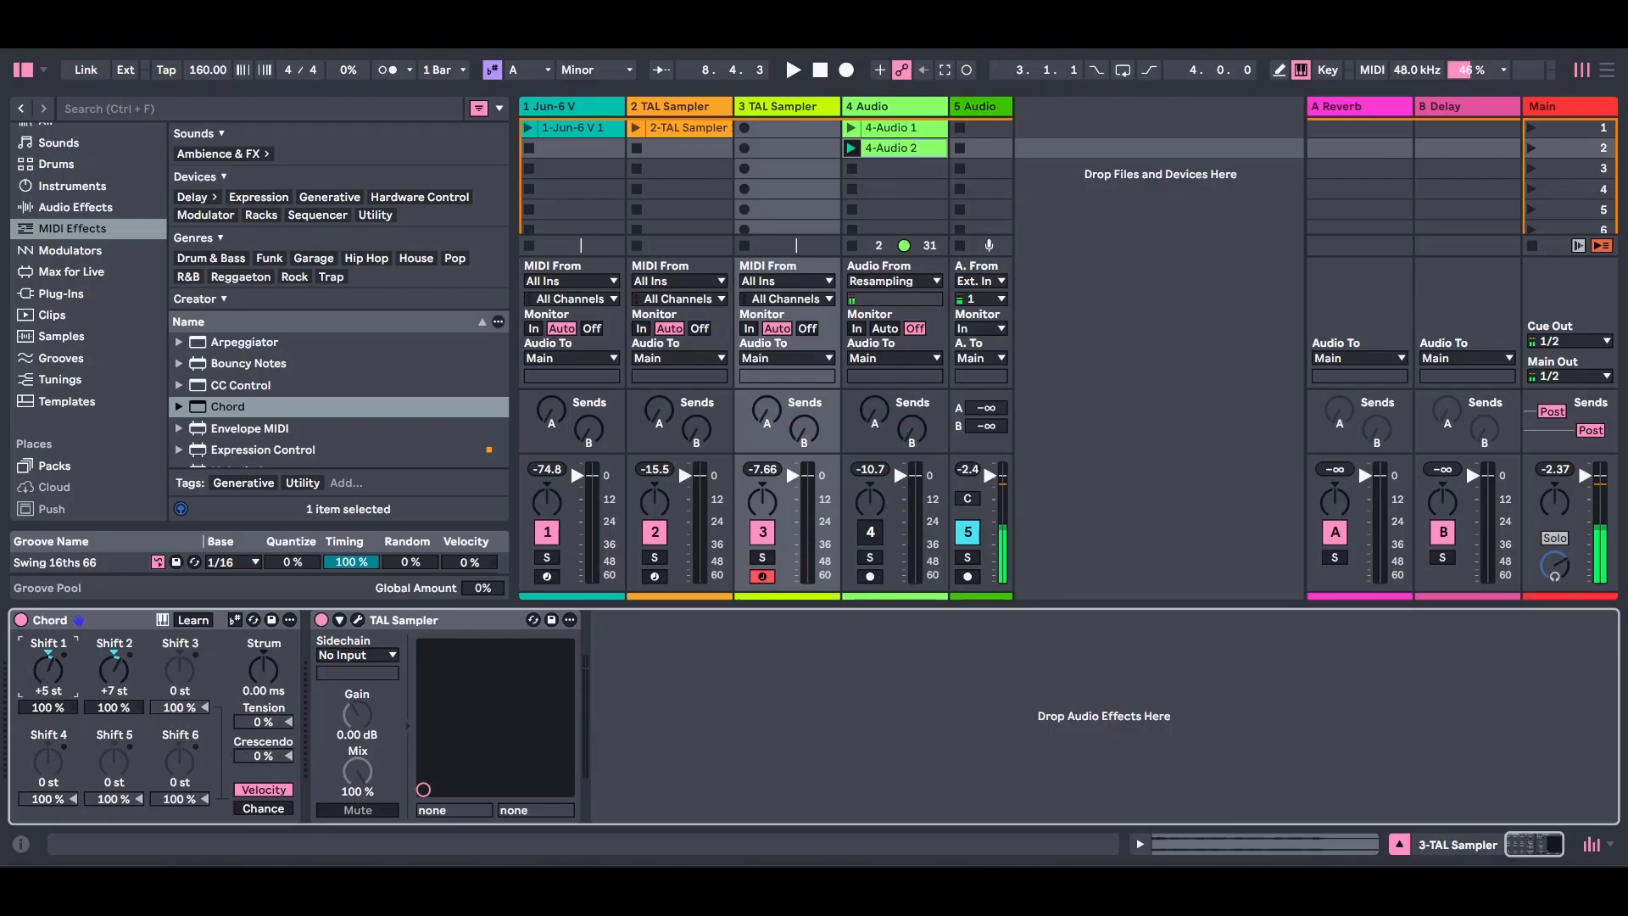
- Set Chord's Shift 1 to +3 st, Shift 3 to +10 st and Shift 4 to +14 st, and record a clip in track 3's first slot
{"action": "left_click_drag", "start_coordinate": [48, 669], "coordinate": [49, 679]}
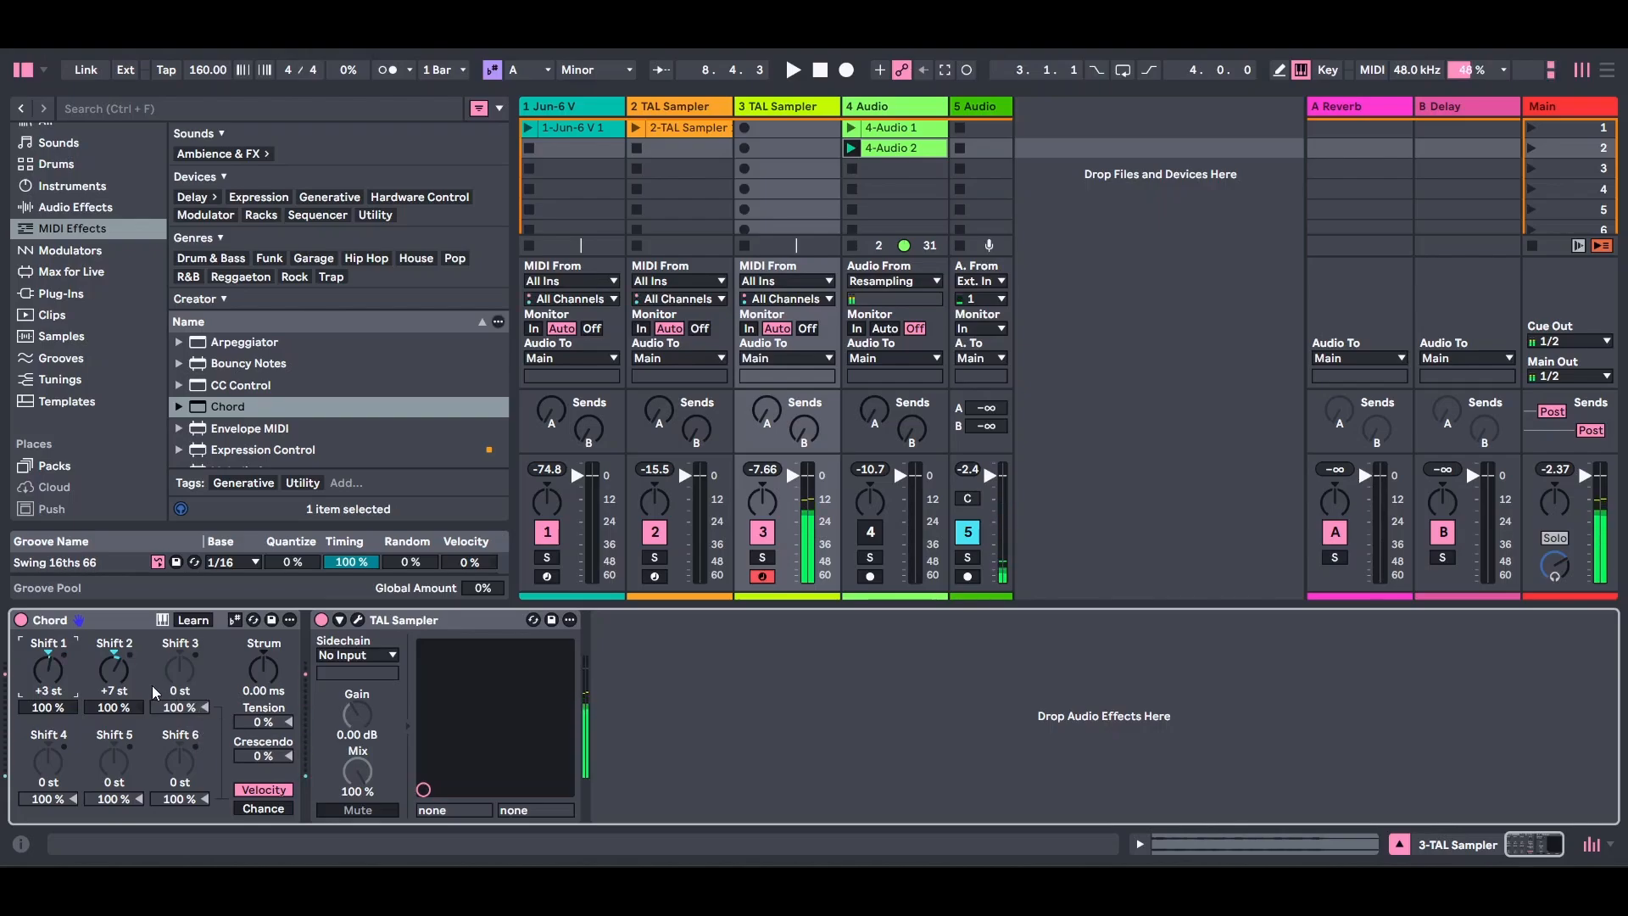
{"action": "left_click_drag", "start_coordinate": [176, 684], "coordinate": [175, 666]}
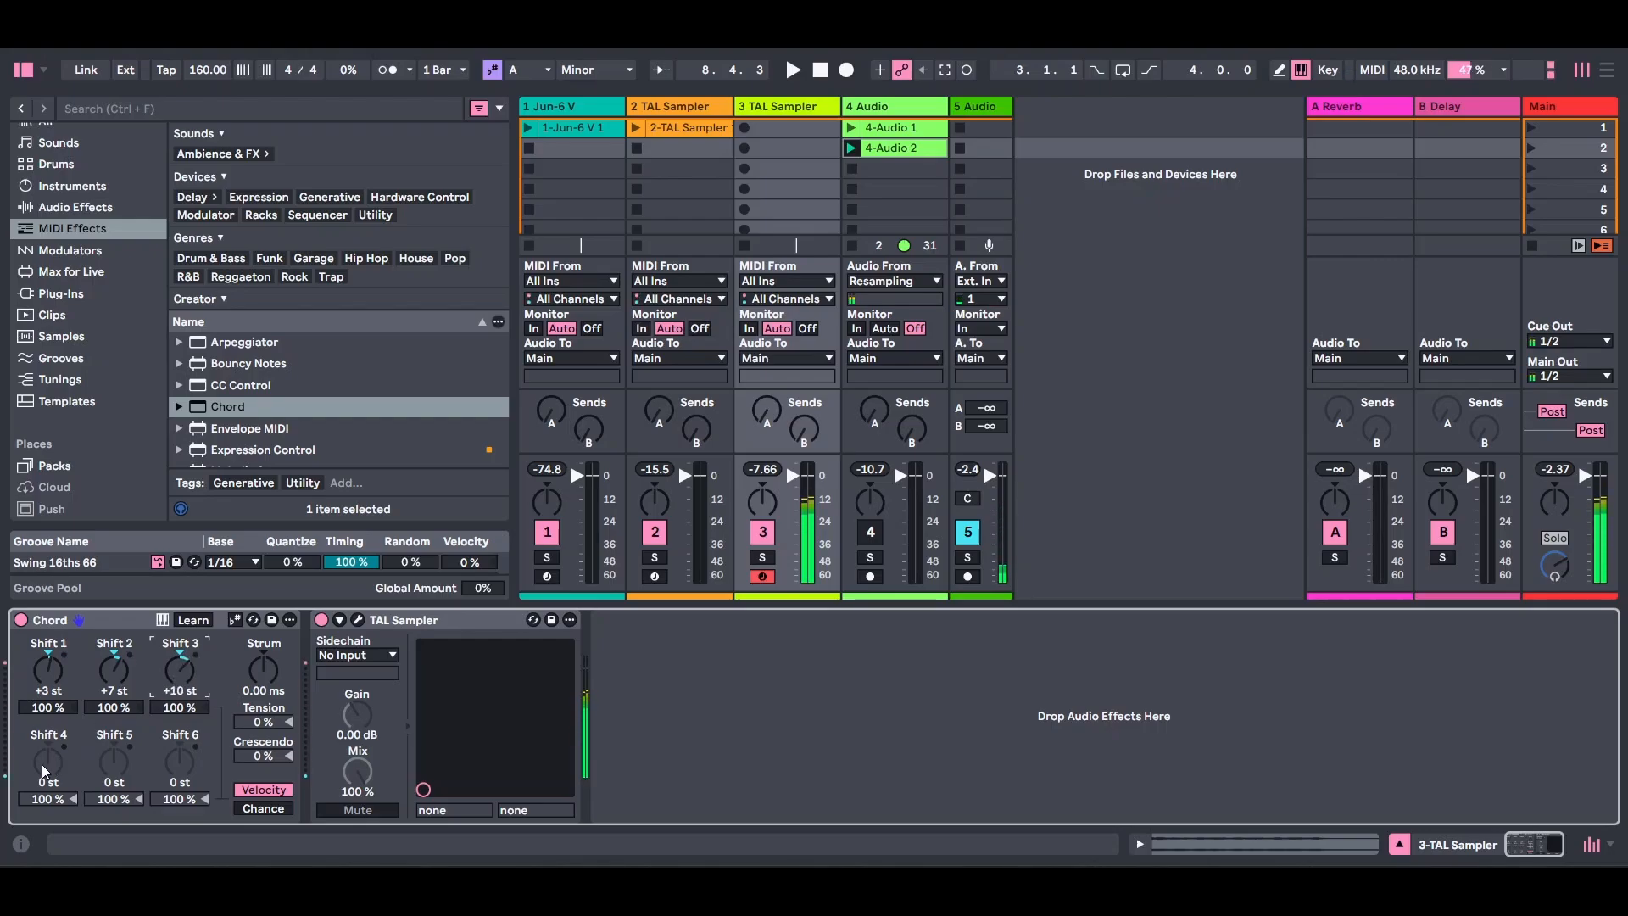
{"action": "left_click_drag", "start_coordinate": [45, 770], "coordinate": [45, 757]}
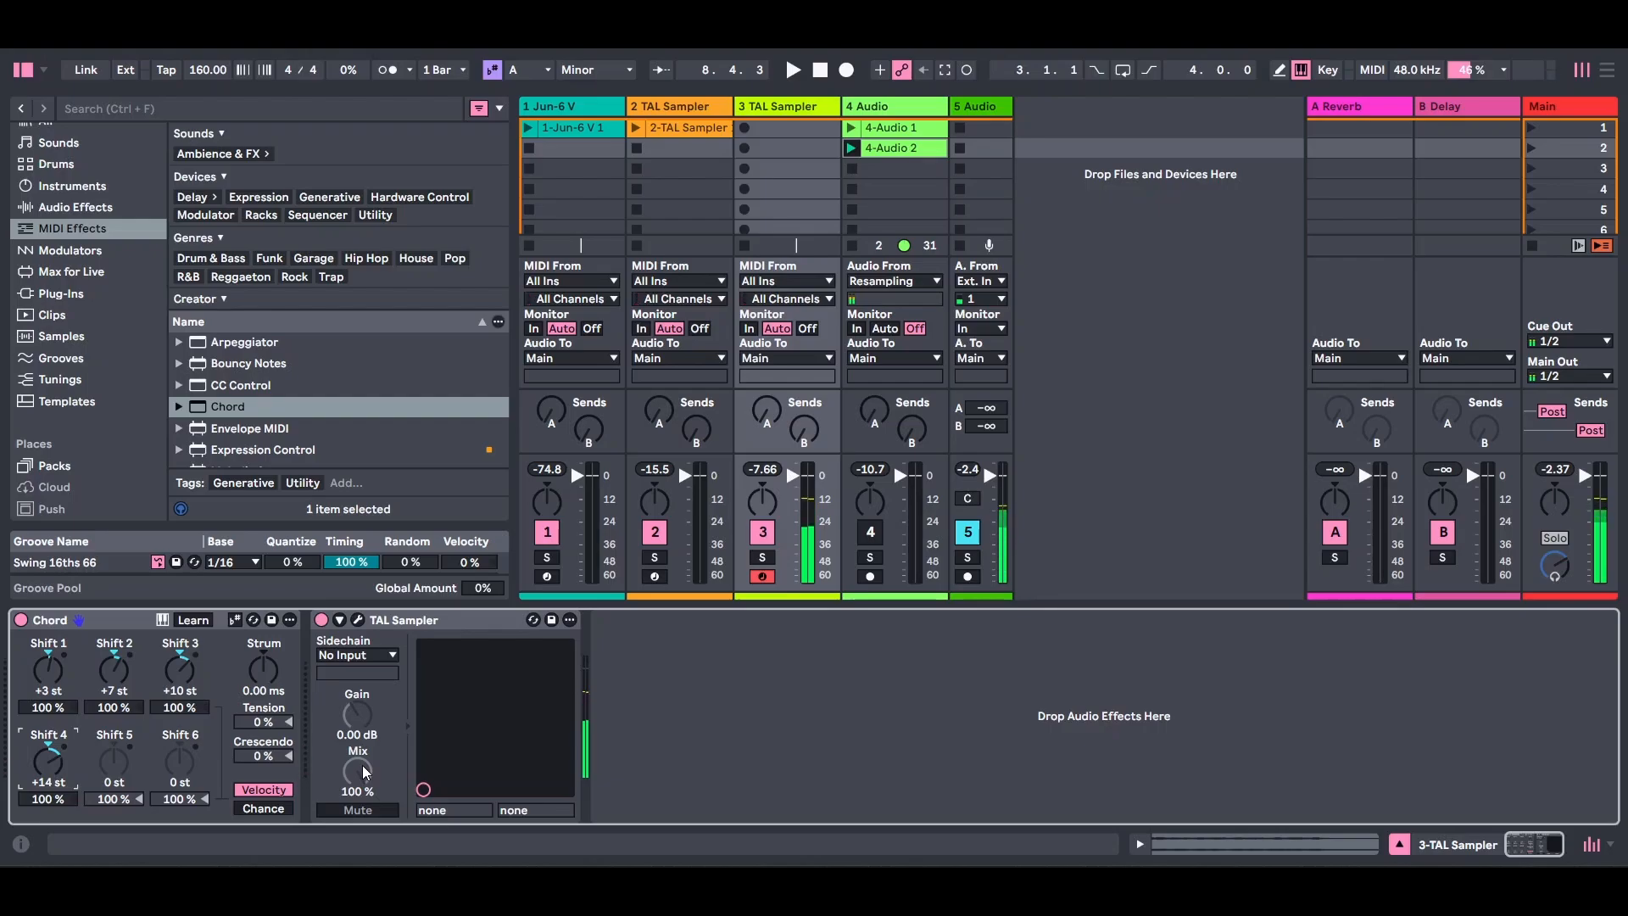
{"action": "left_click", "coordinate": [746, 129]}
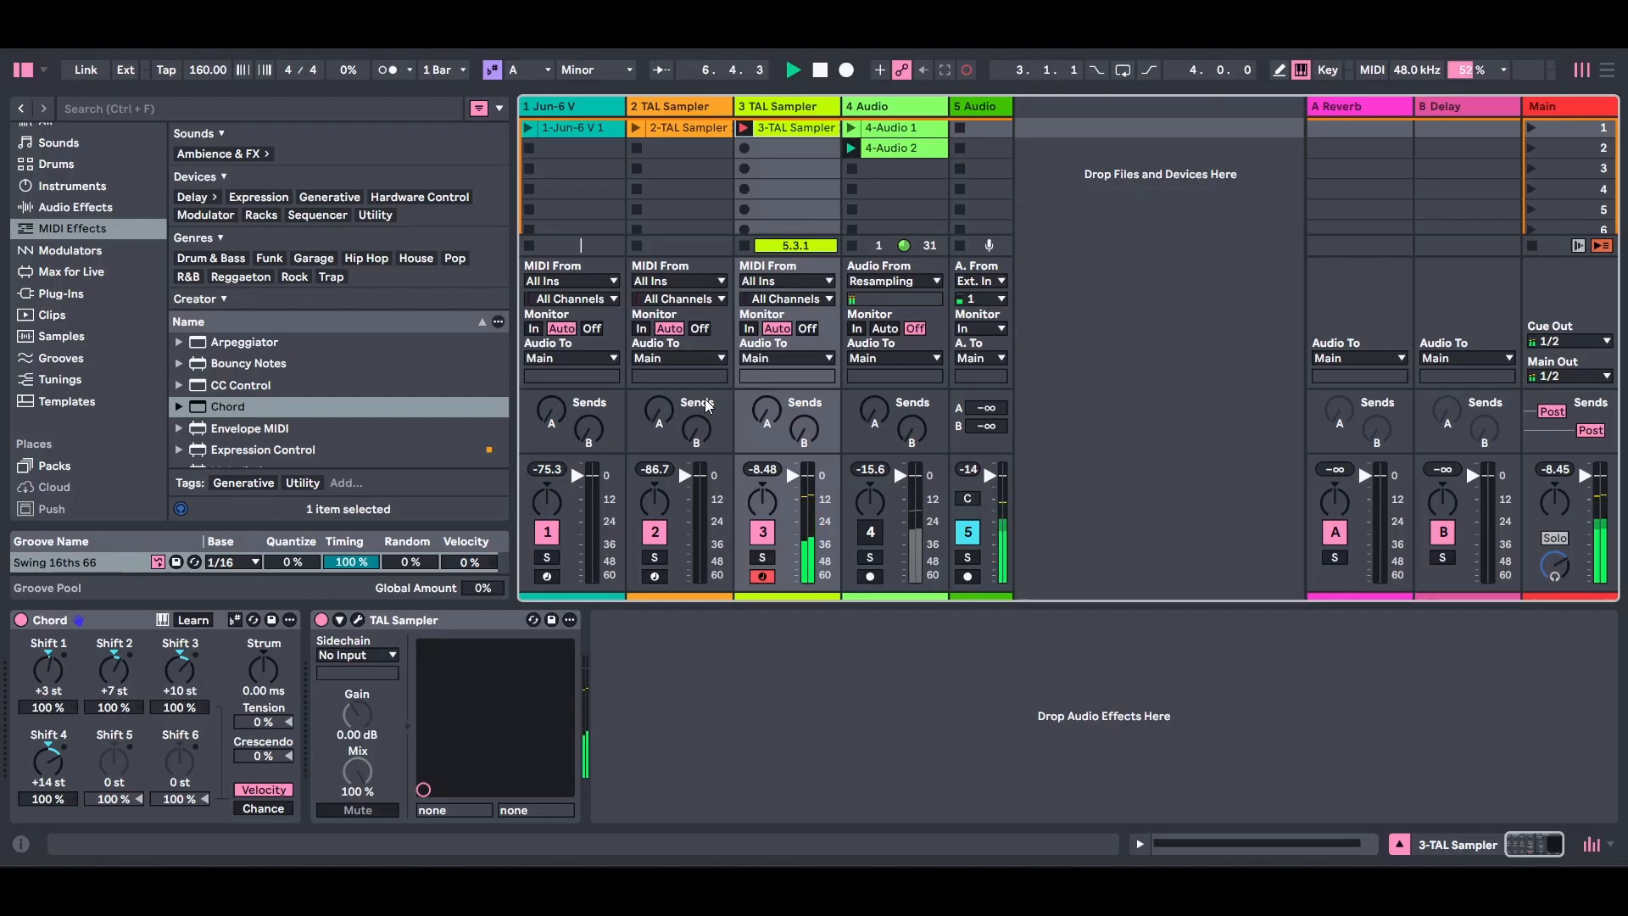
{"action": "key", "text": "space"}
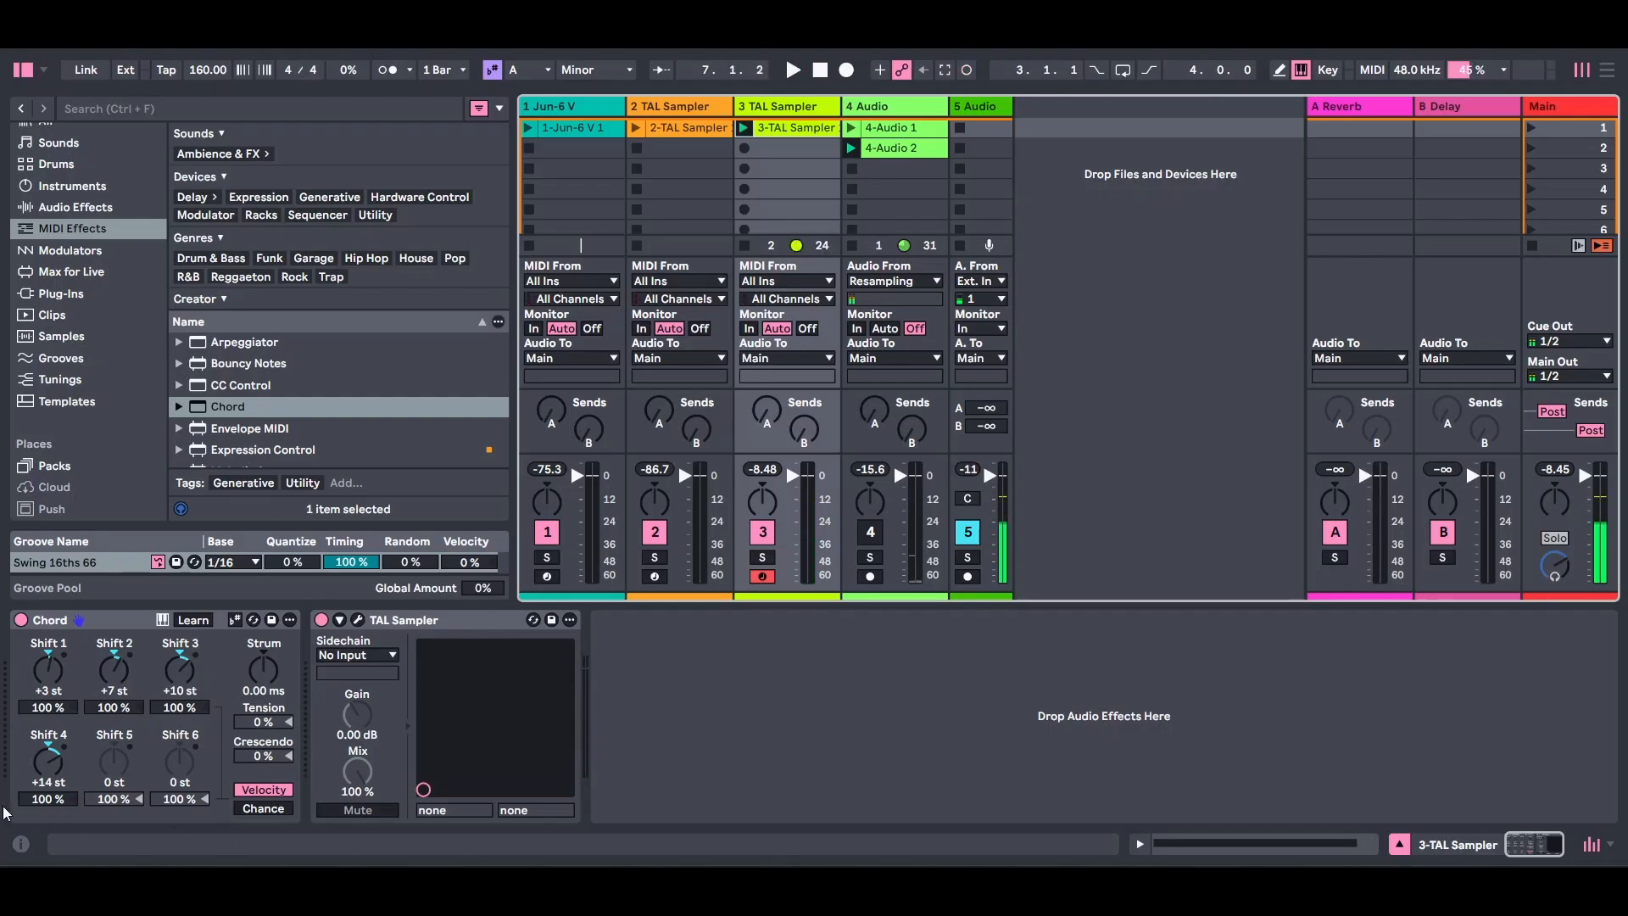
- Set Chord's Shift 5 to -12 st at 71% velocity, and lower the Shift 2 velocity to 80% and Shift 3 velocity to 69%
{"action": "left_click", "coordinate": [114, 760]}
{"action": "left_click_drag", "start_coordinate": [114, 761], "coordinate": [113, 784]}
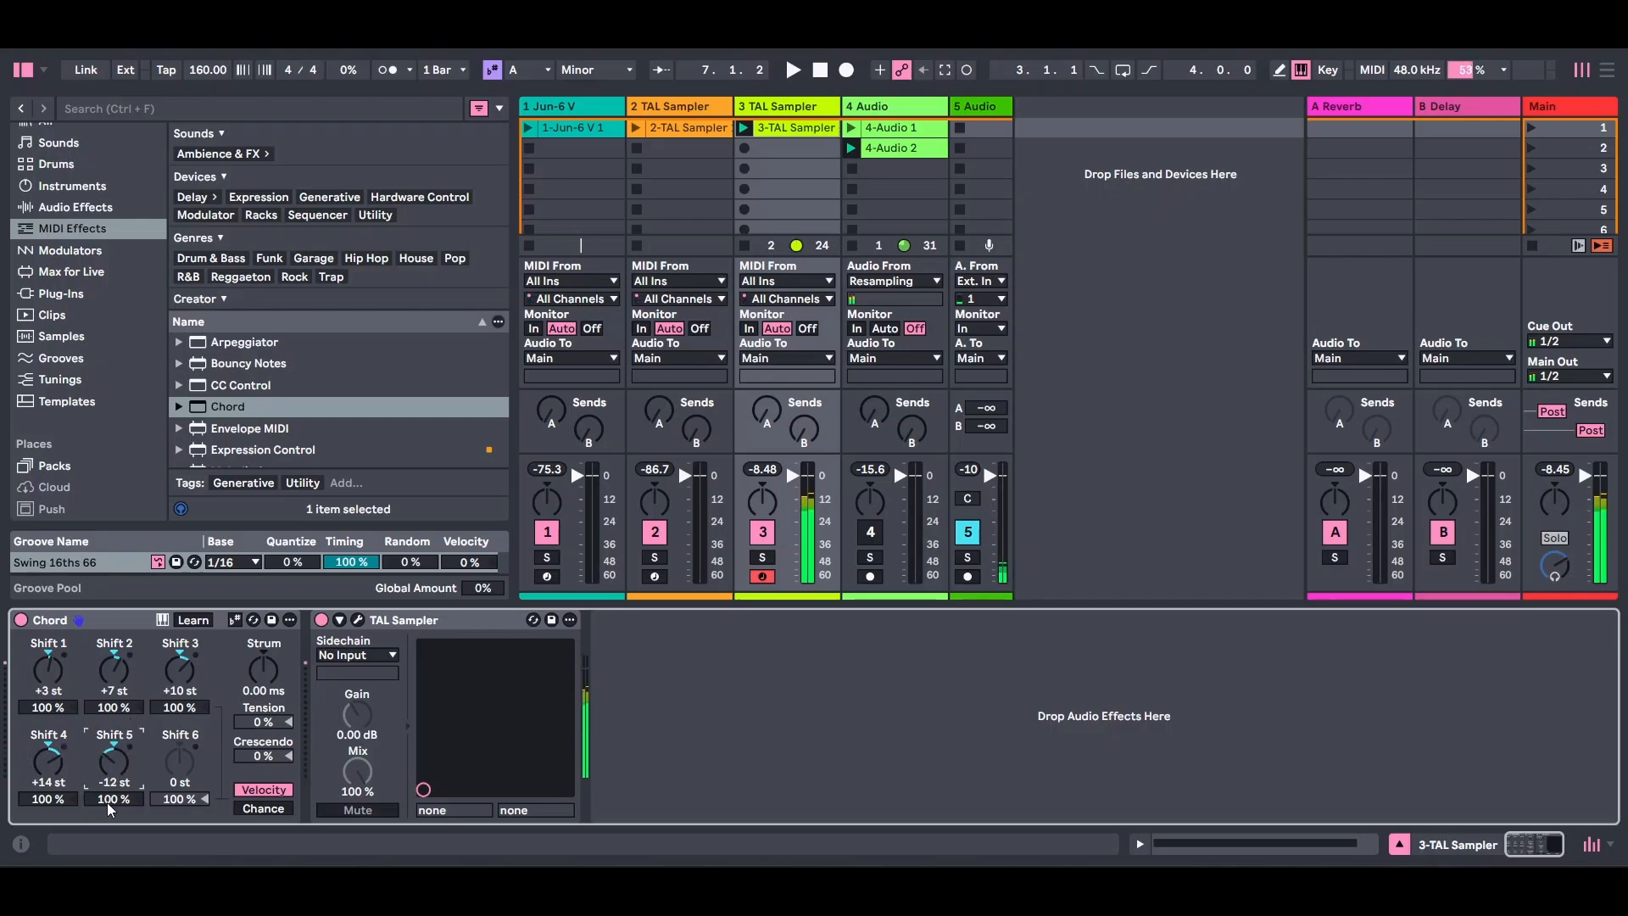
{"action": "left_click_drag", "start_coordinate": [108, 809], "coordinate": [109, 831]}
{"action": "left_click_drag", "start_coordinate": [110, 707], "coordinate": [181, 729]}
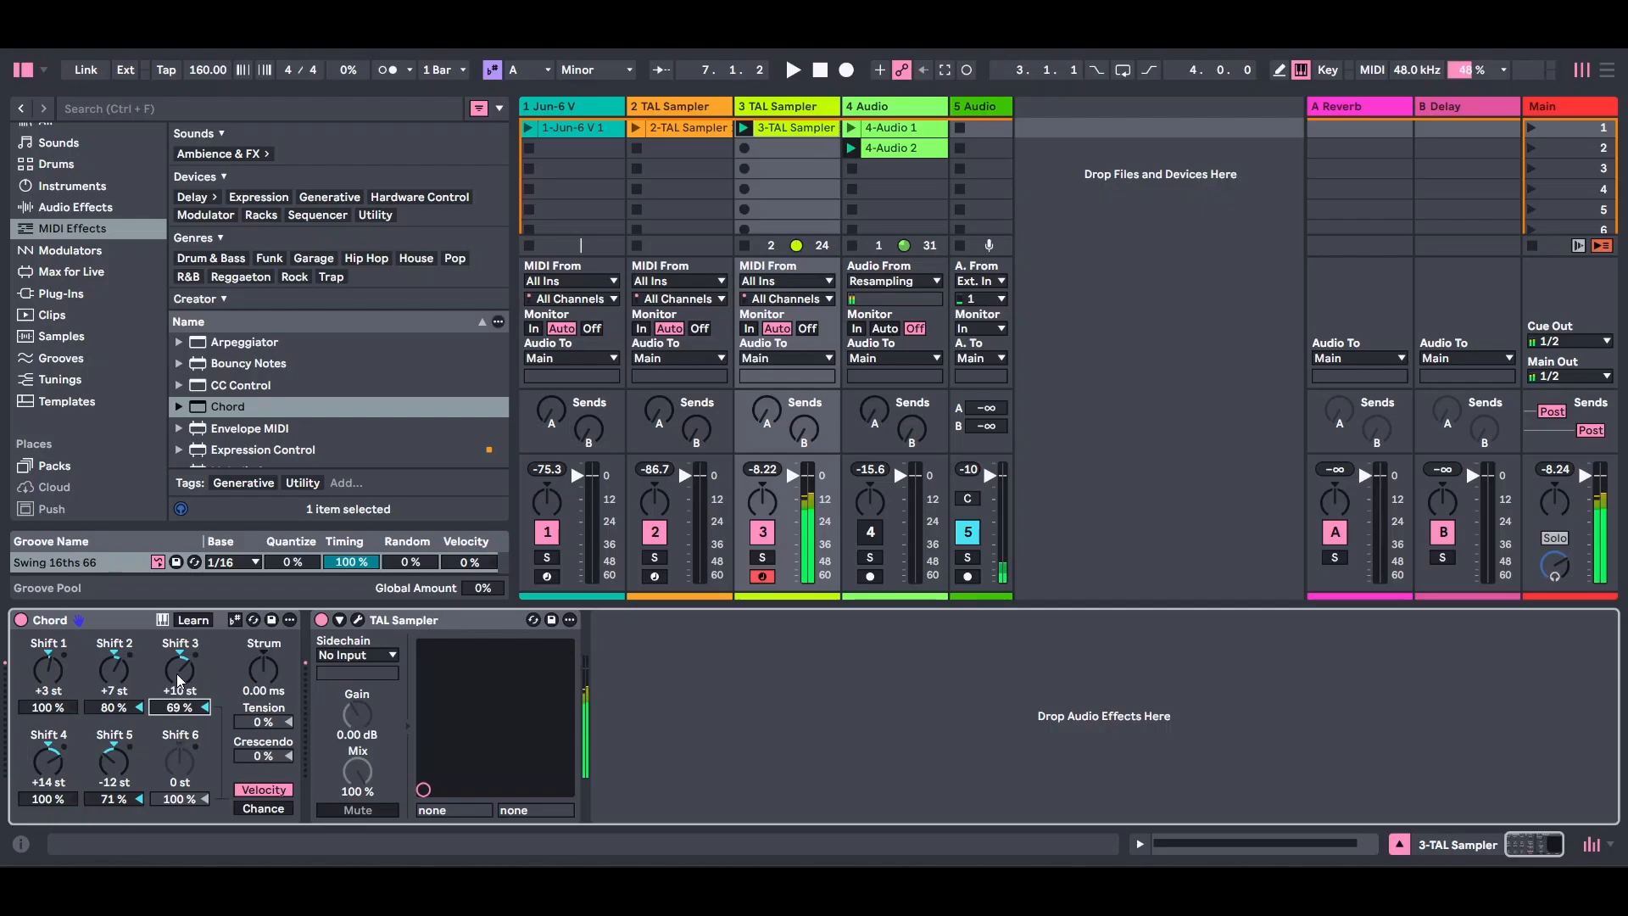
- Reset Chord's Shift 3 and Shift 5 to 0 st, and record a second clip in track 3's second slot
{"action": "left_click", "coordinate": [179, 679]}
{"action": "key", "text": "Delete"}
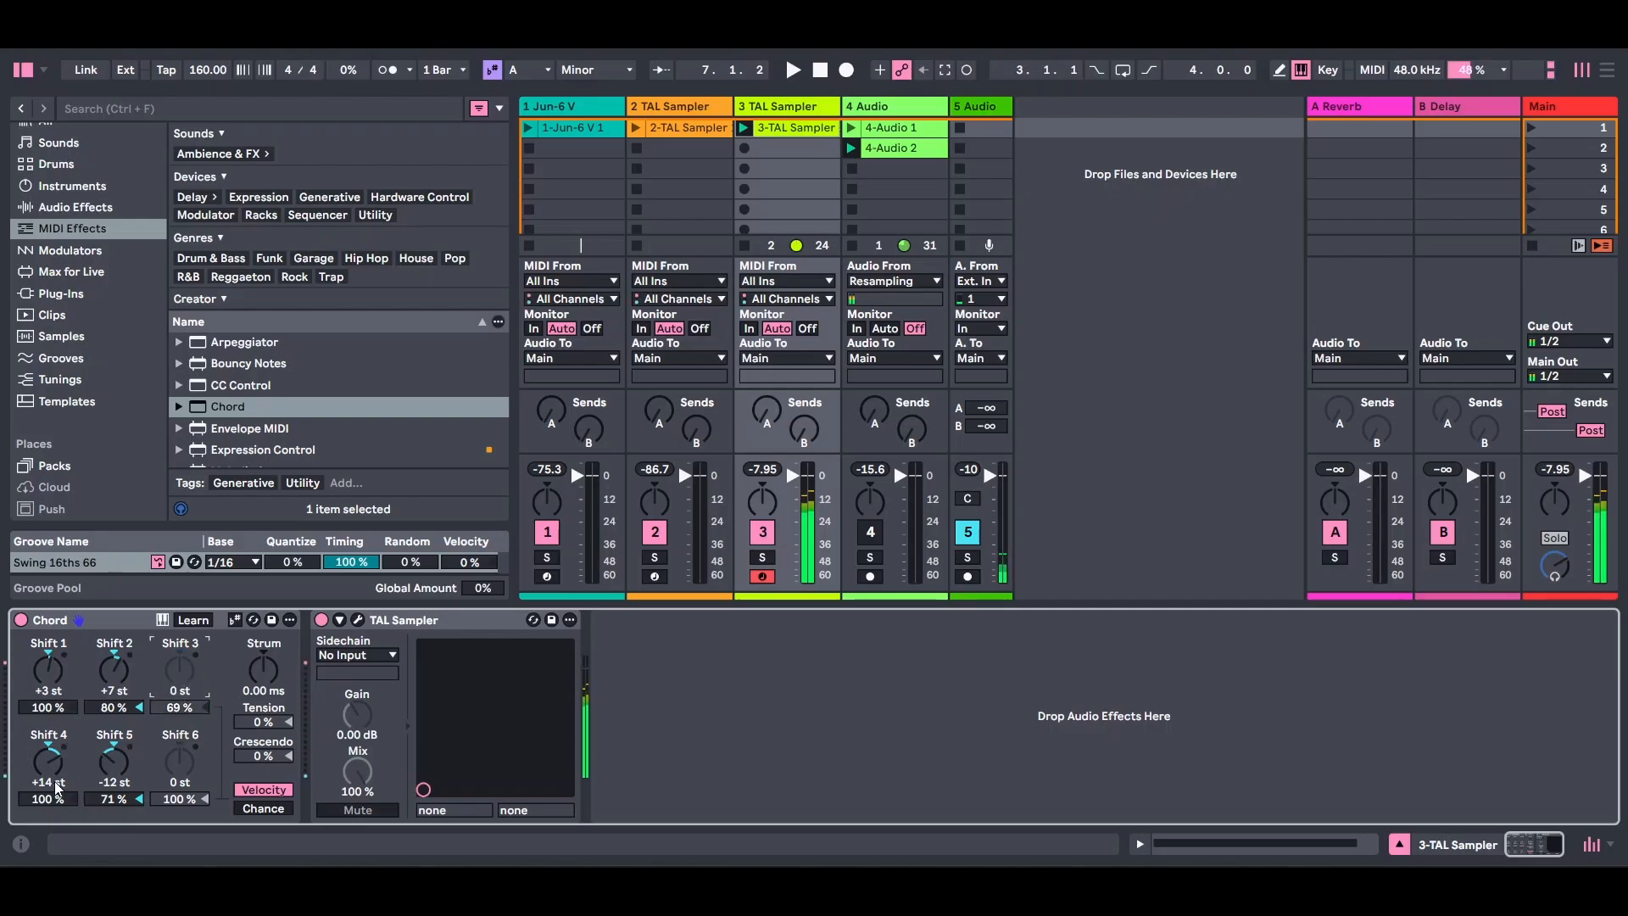
{"action": "left_click", "coordinate": [105, 775]}
{"action": "key", "text": "Delete"}
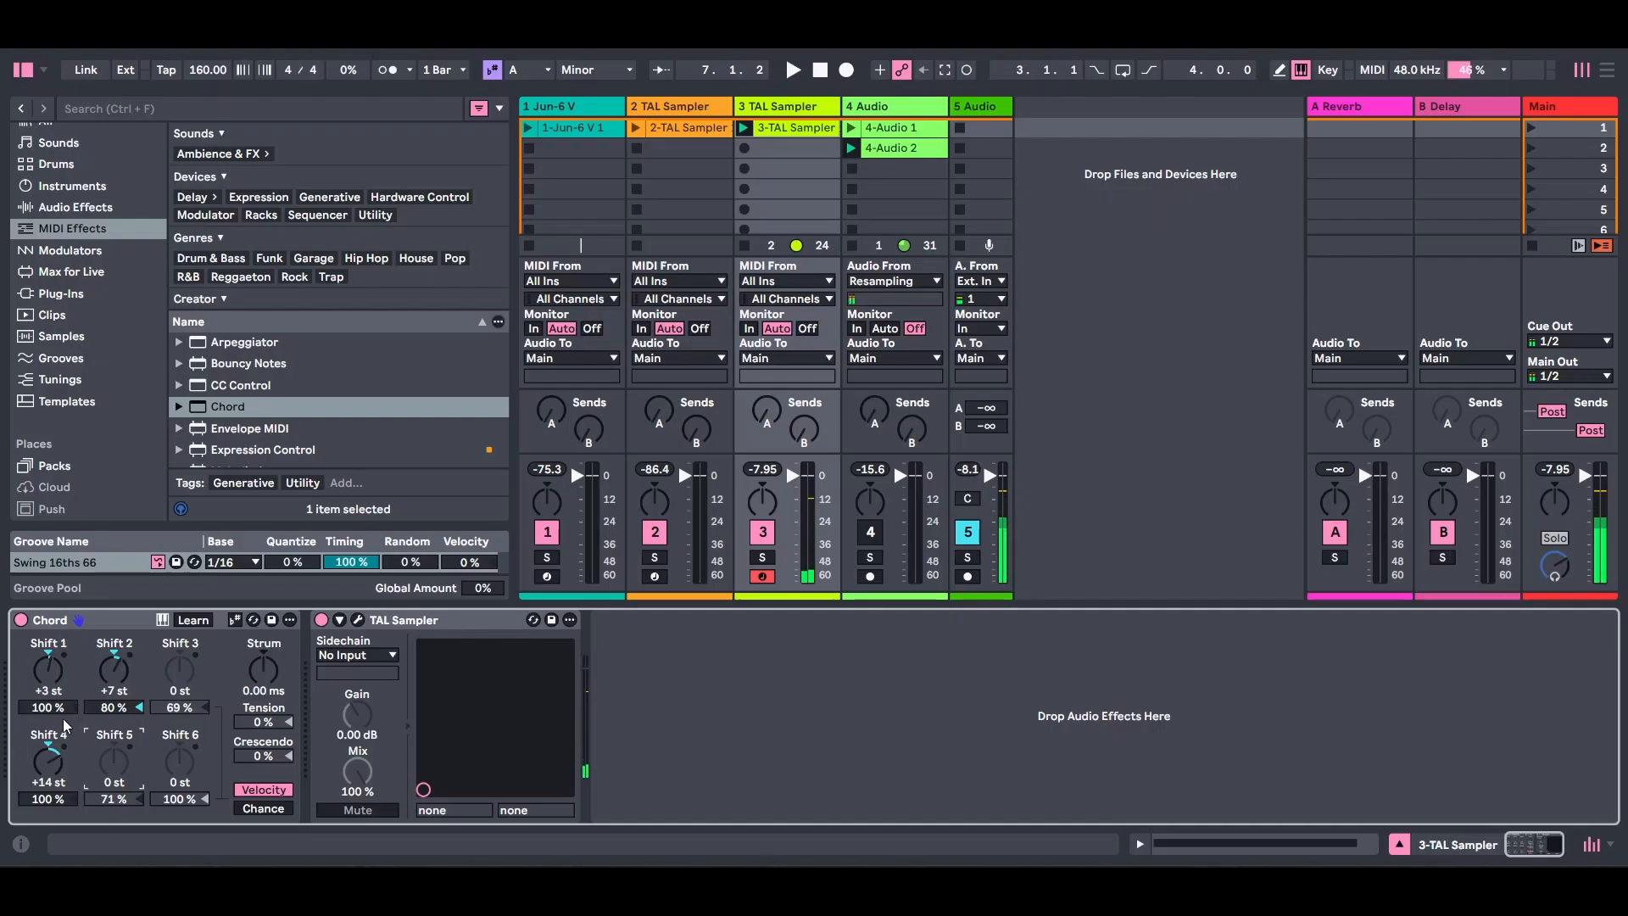
{"action": "left_click", "coordinate": [743, 150]}
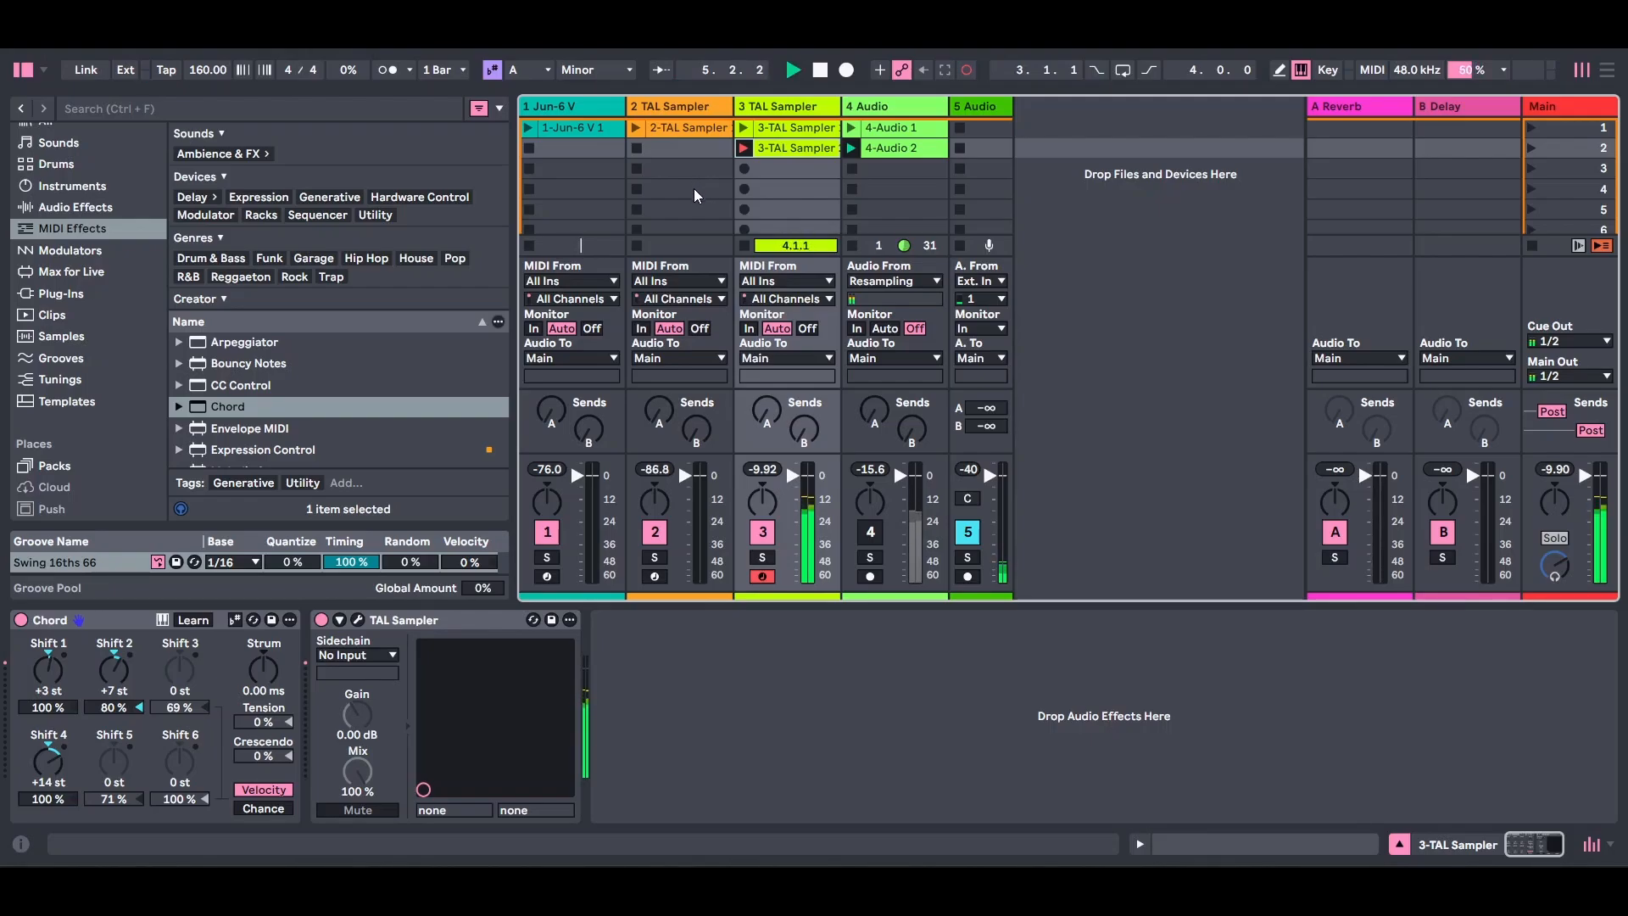
{"action": "key", "text": "space"}
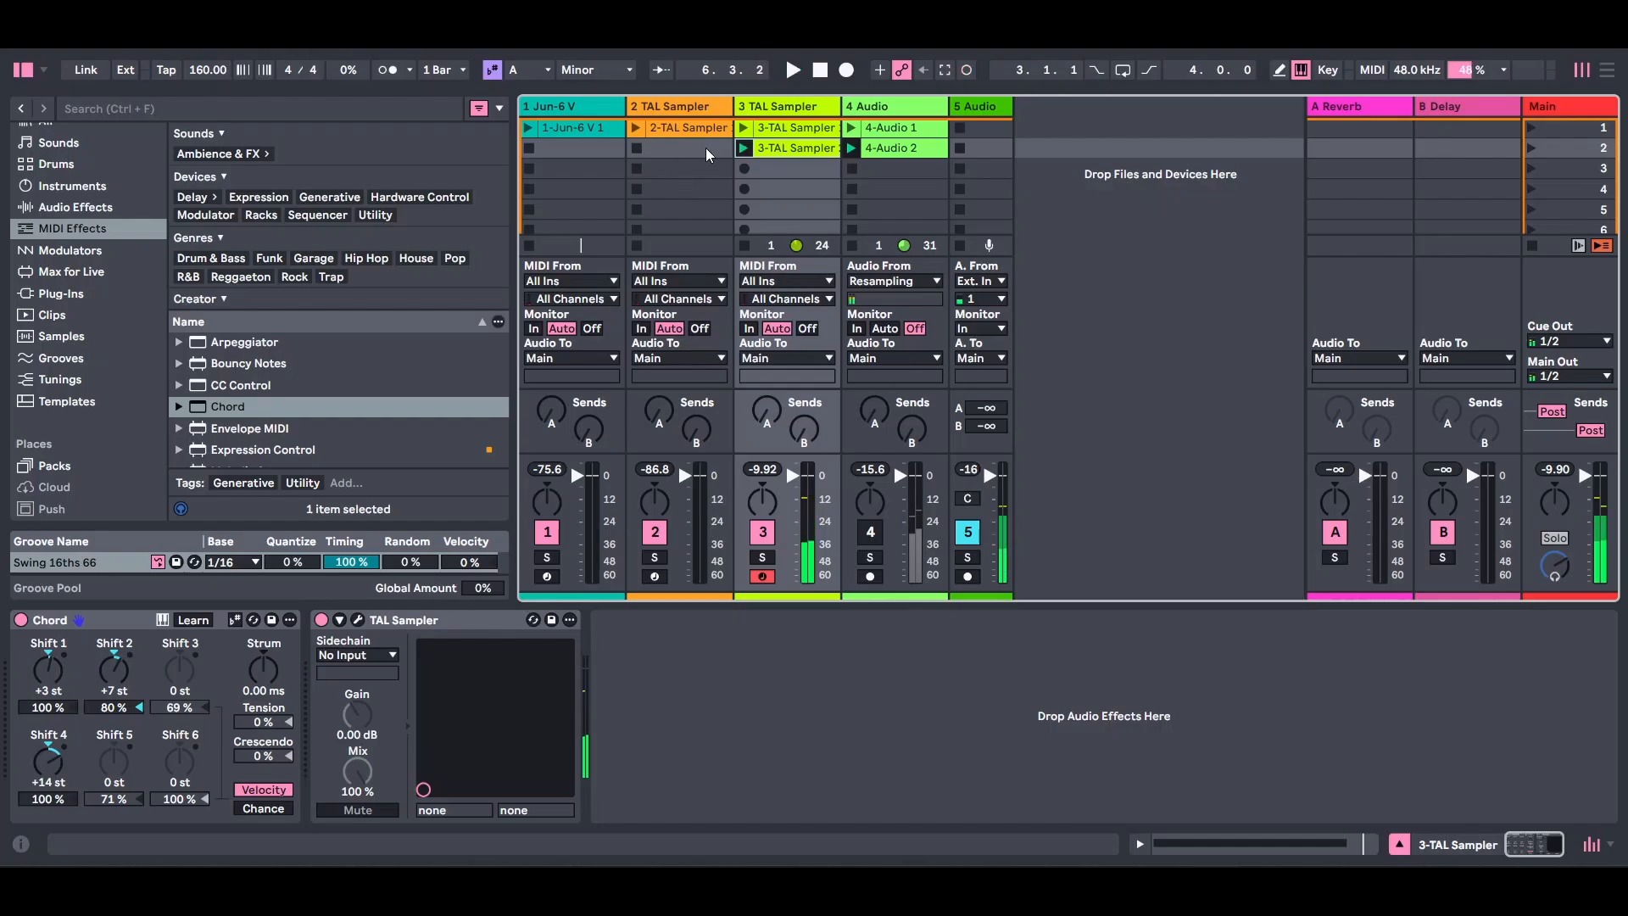
- Quantize all notes in the 3-TAL Sampler 2 and 3-TAL Sampler 1 clips, and bounce track 3 in place
{"action": "double_click", "coordinate": [788, 154]}
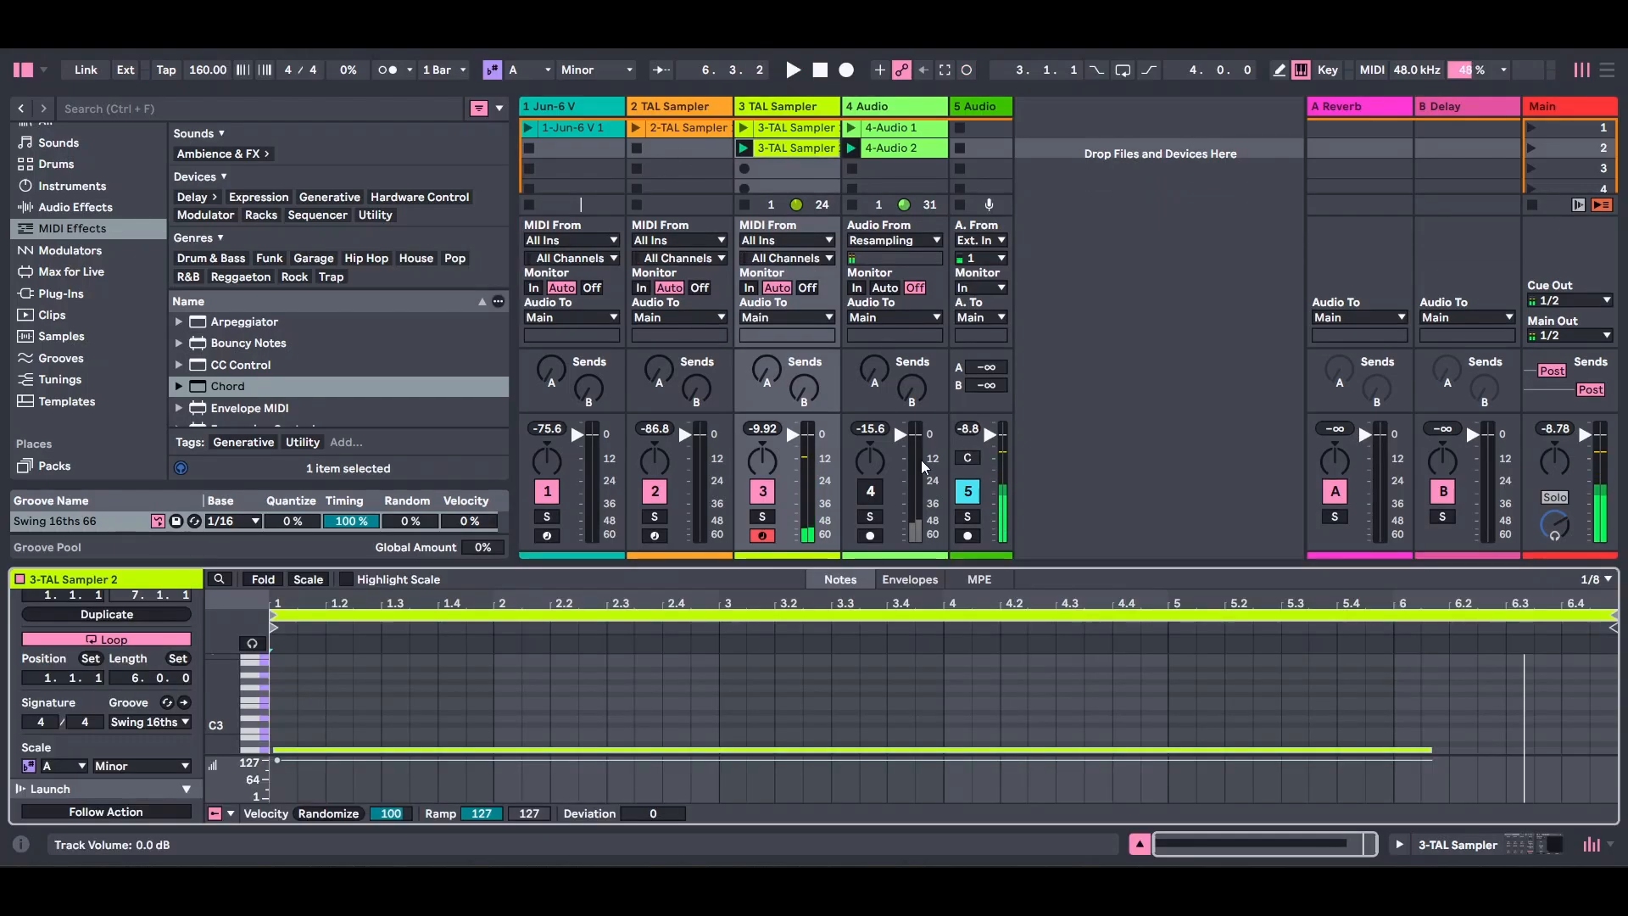
{"action": "left_click", "coordinate": [537, 697]}
{"action": "key", "text": "ctrl+a"}
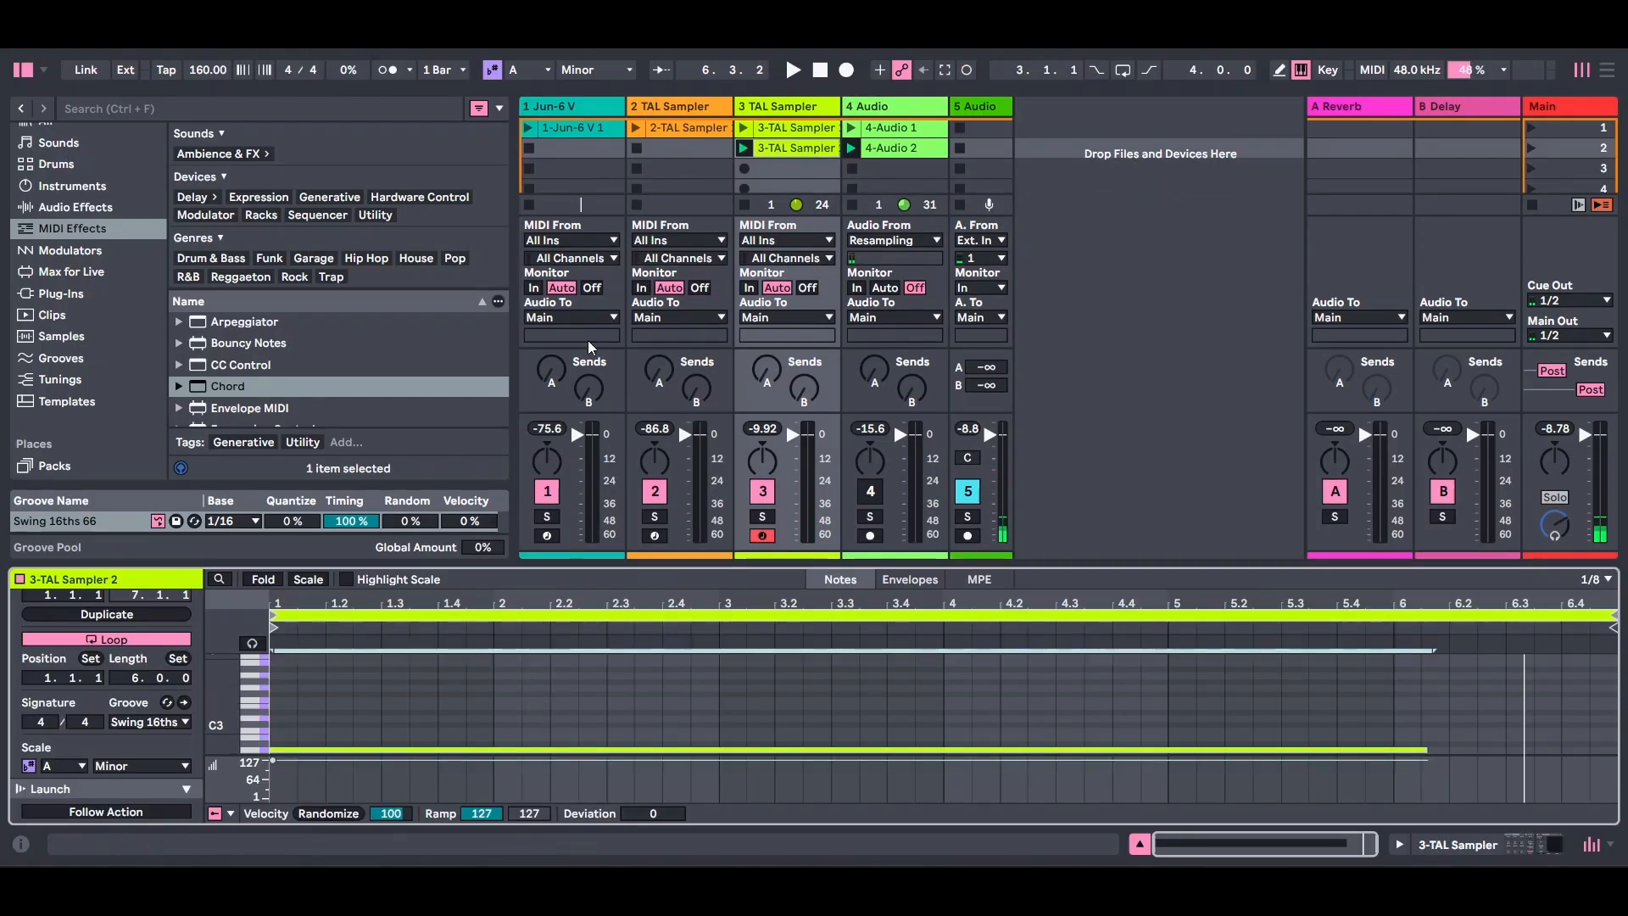
{"action": "left_click", "coordinate": [768, 128]}
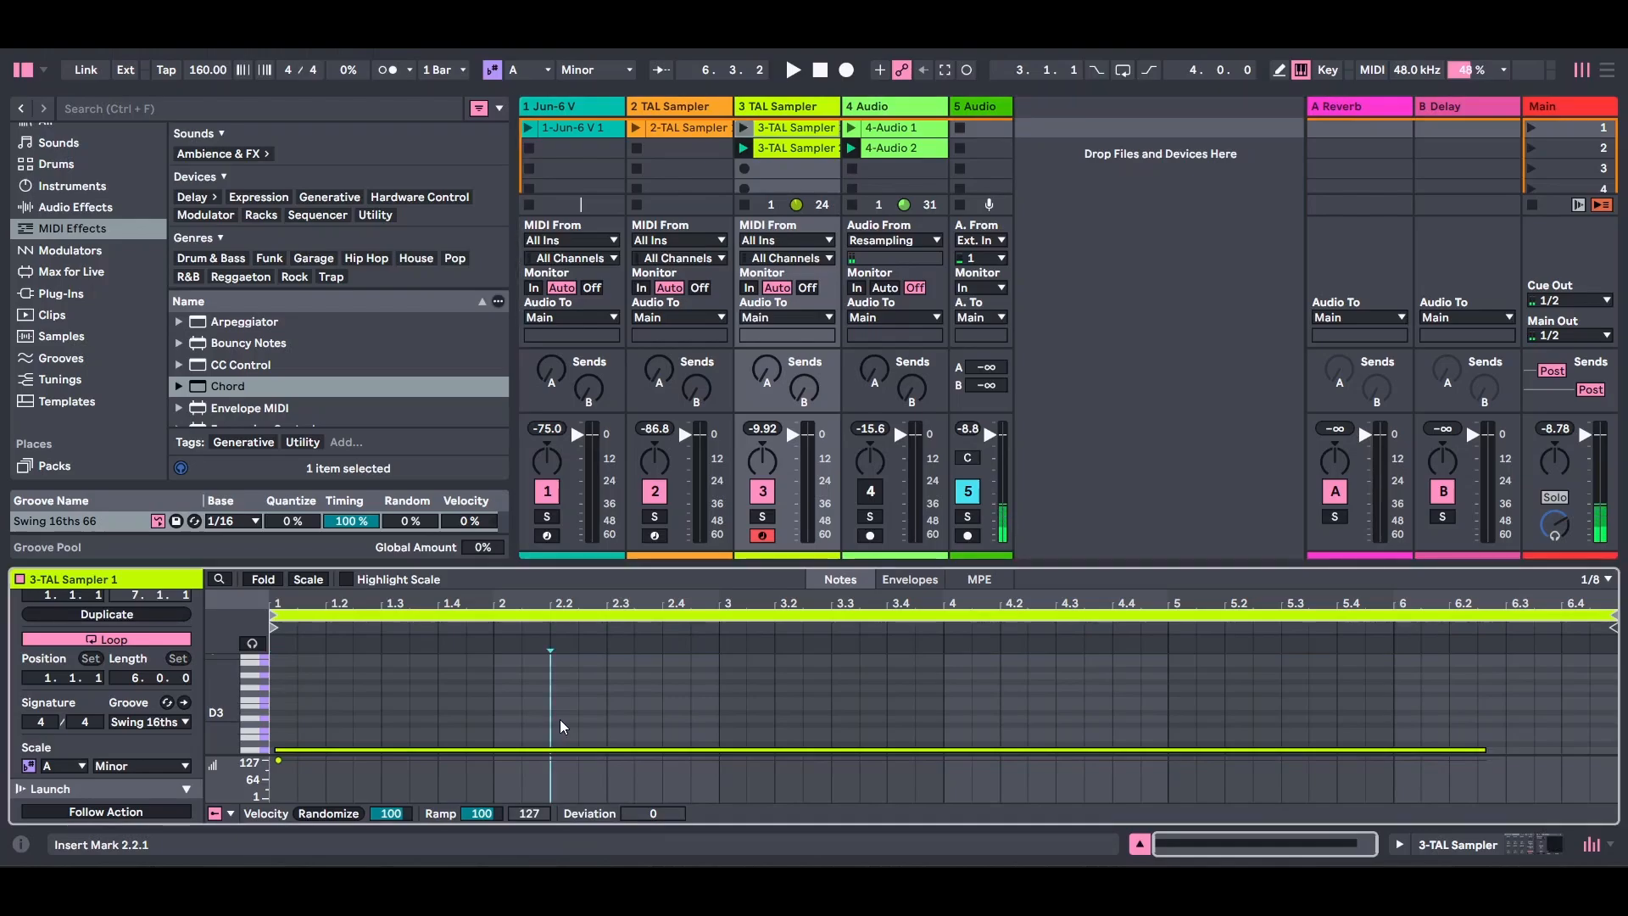
{"action": "key", "text": "ctrl+a"}
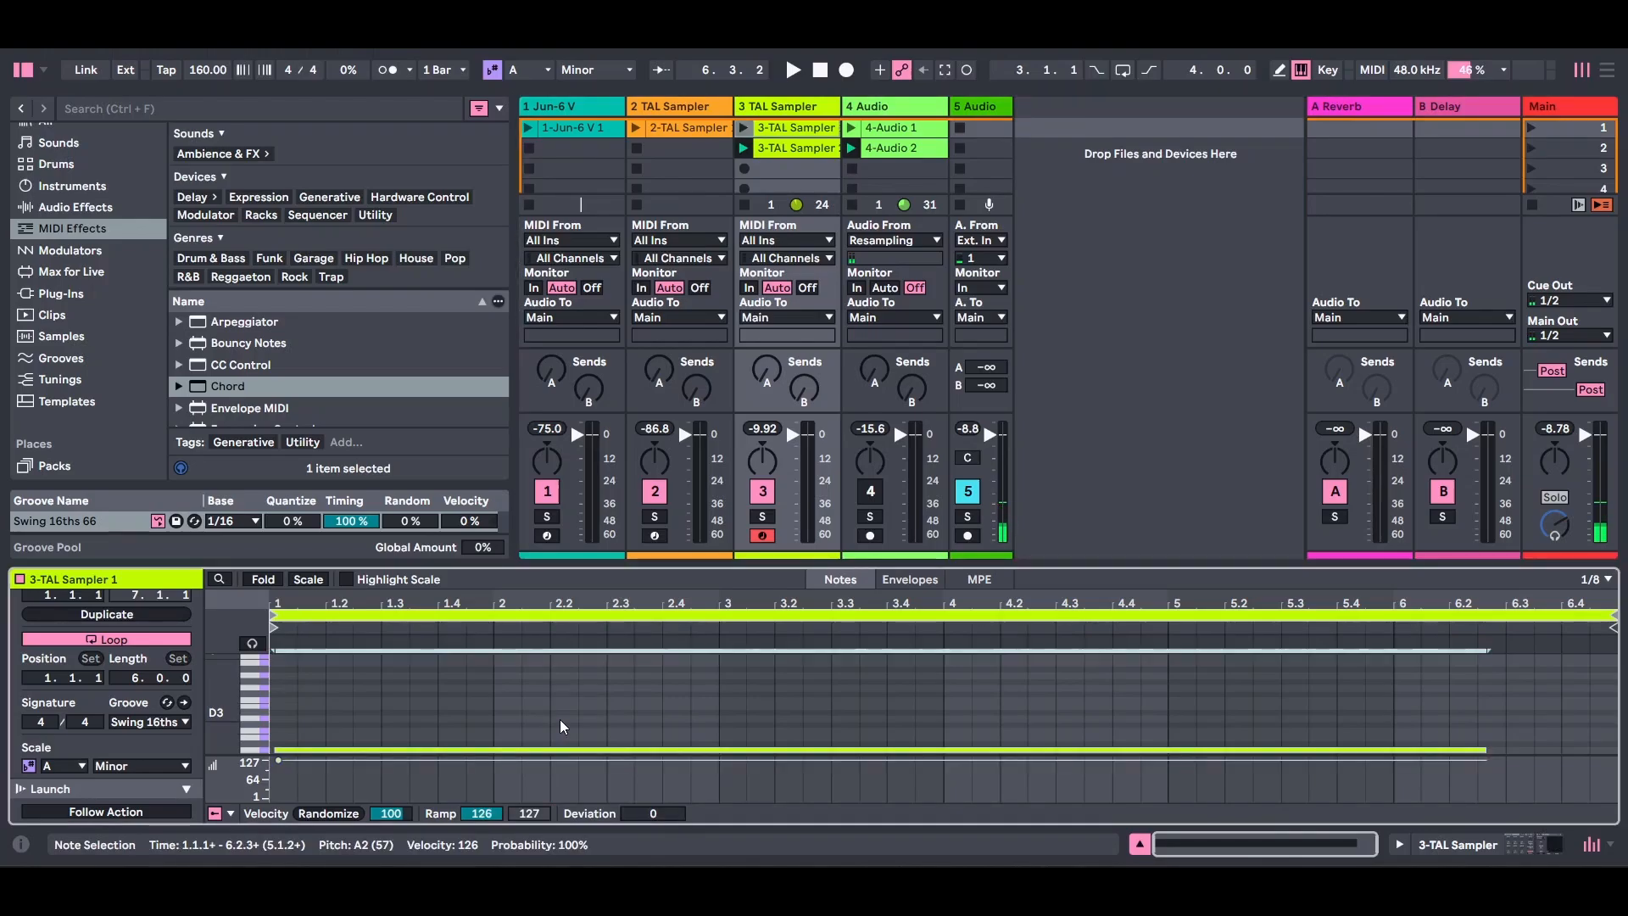
{"action": "right_click", "coordinate": [789, 109]}
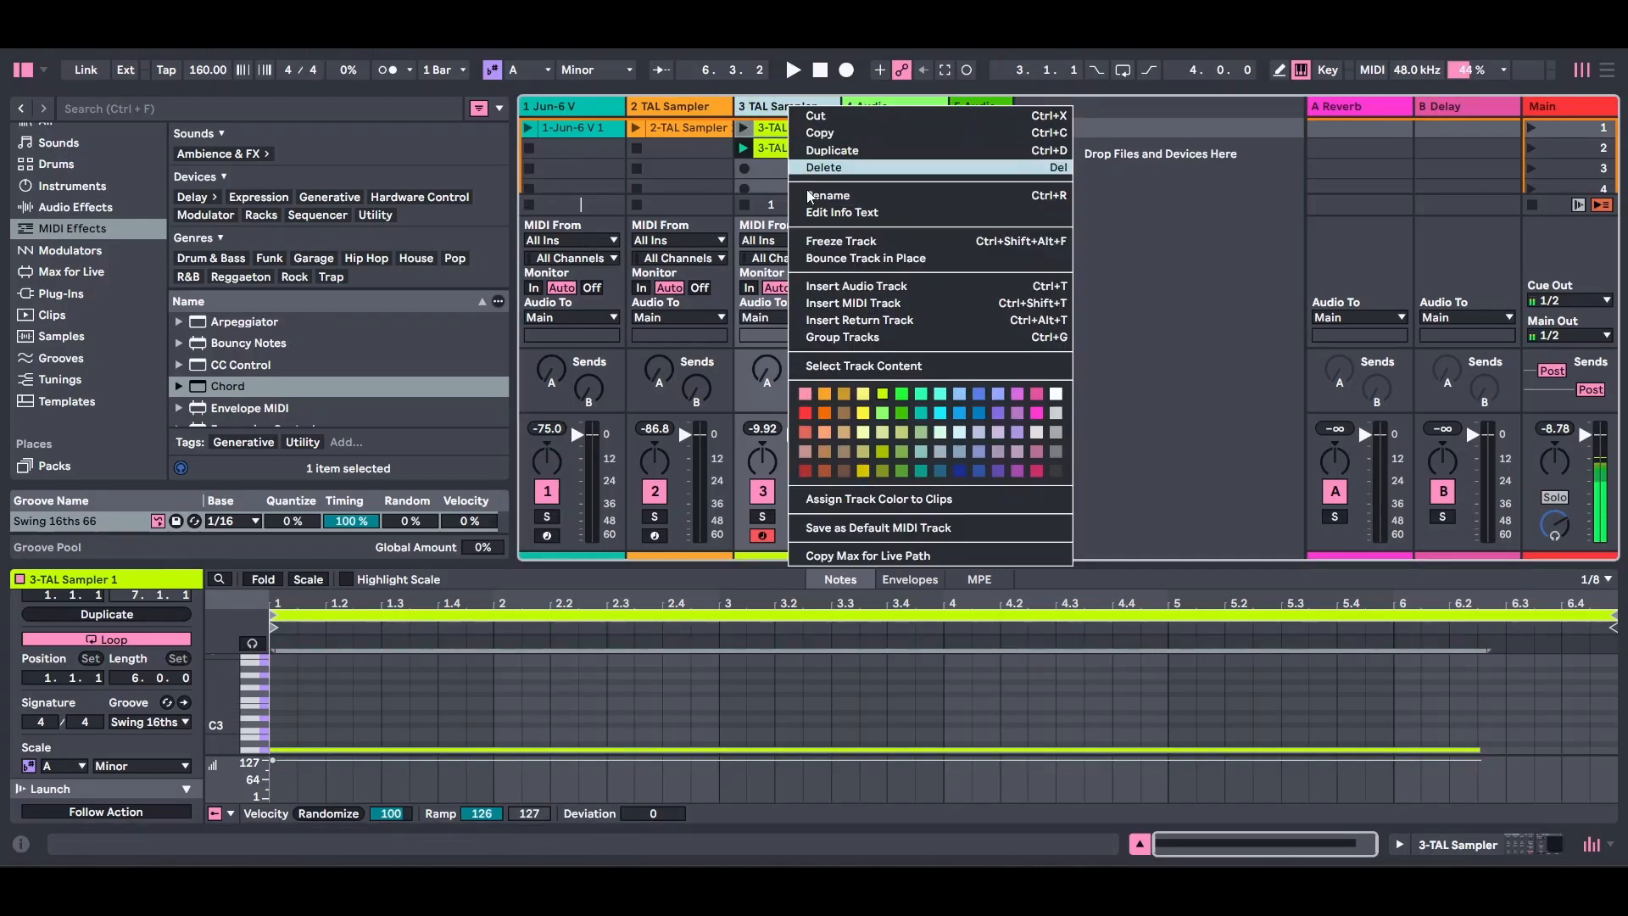
{"action": "left_click", "coordinate": [882, 260]}
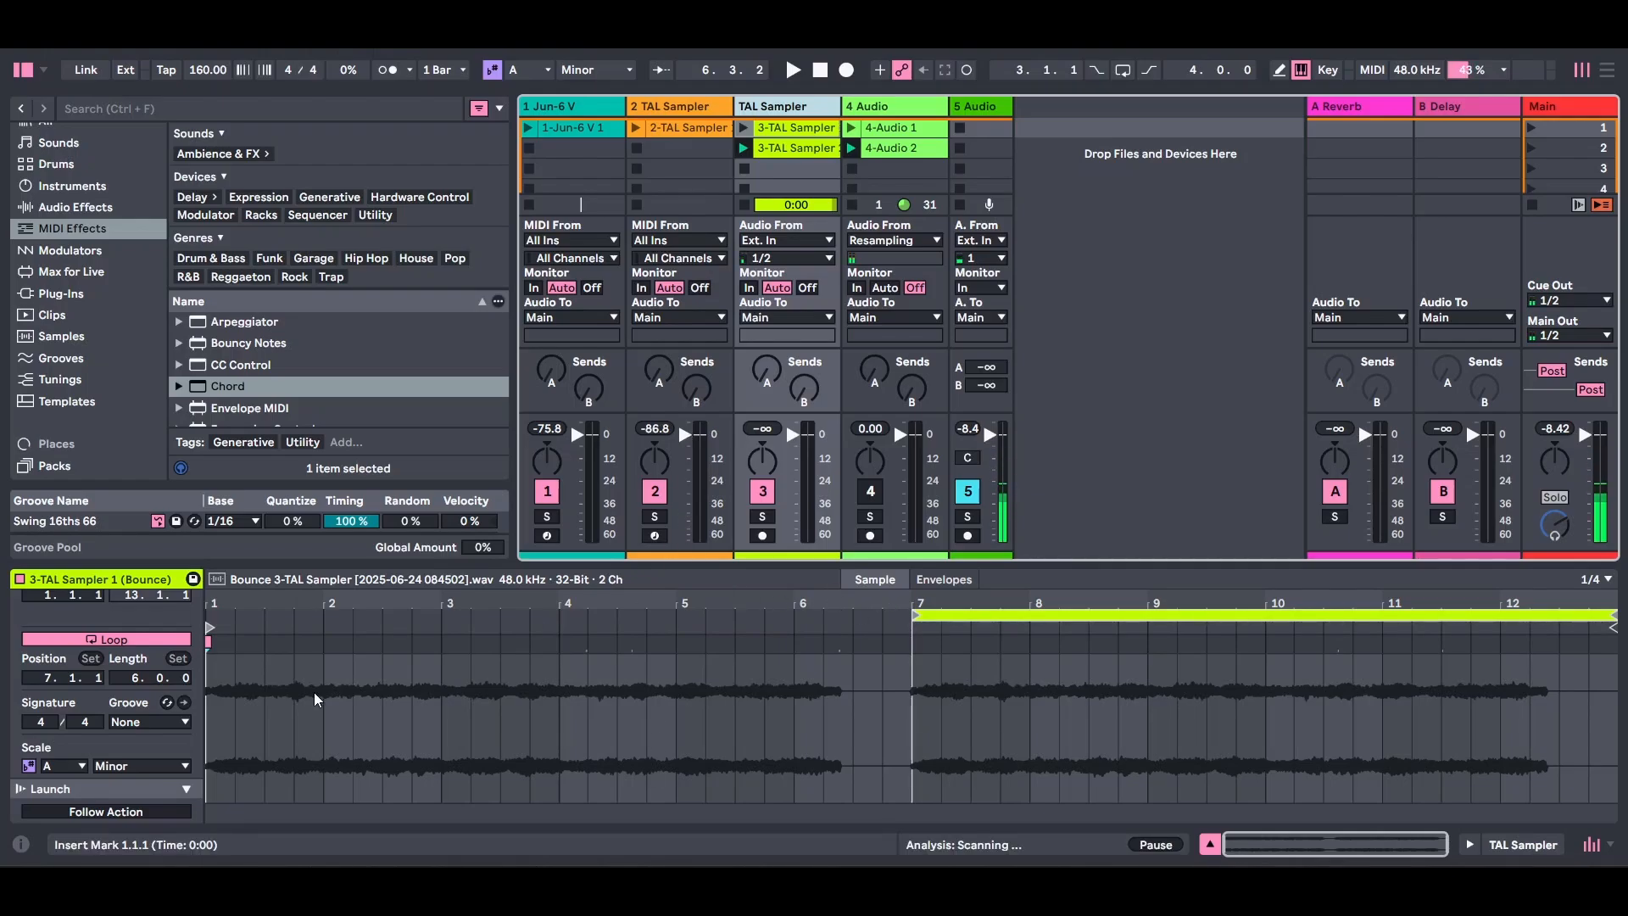
- Move the start markers of both bounced TAL Sampler clips to the loop start at bar 7
{"action": "left_click_drag", "start_coordinate": [212, 628], "coordinate": [914, 627]}
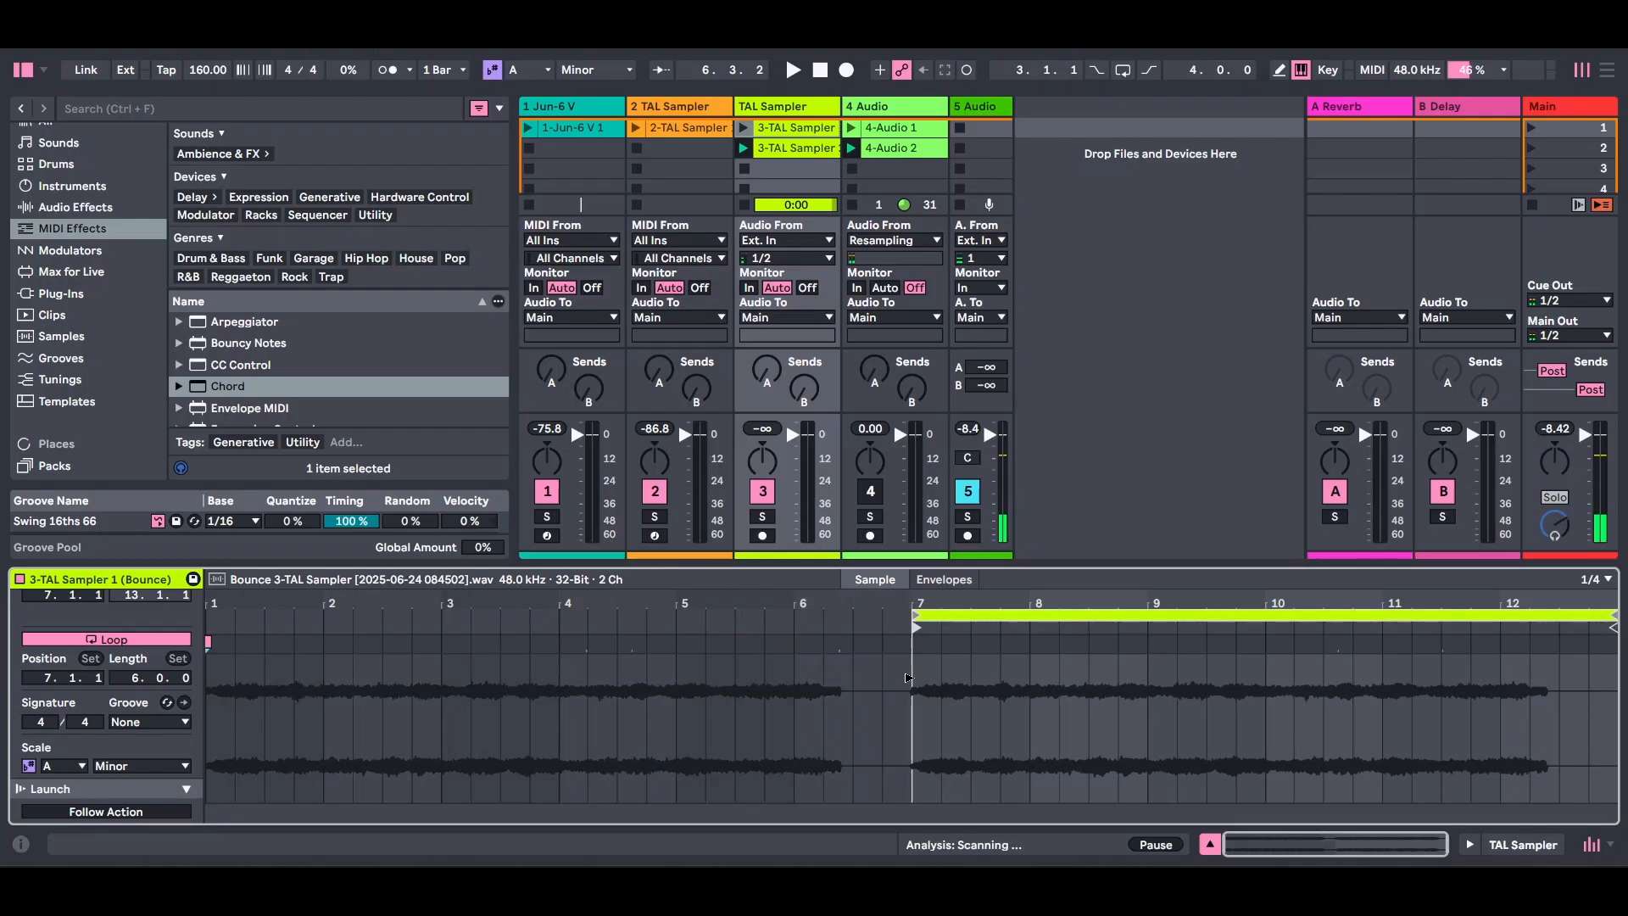
{"action": "left_click", "coordinate": [781, 133]}
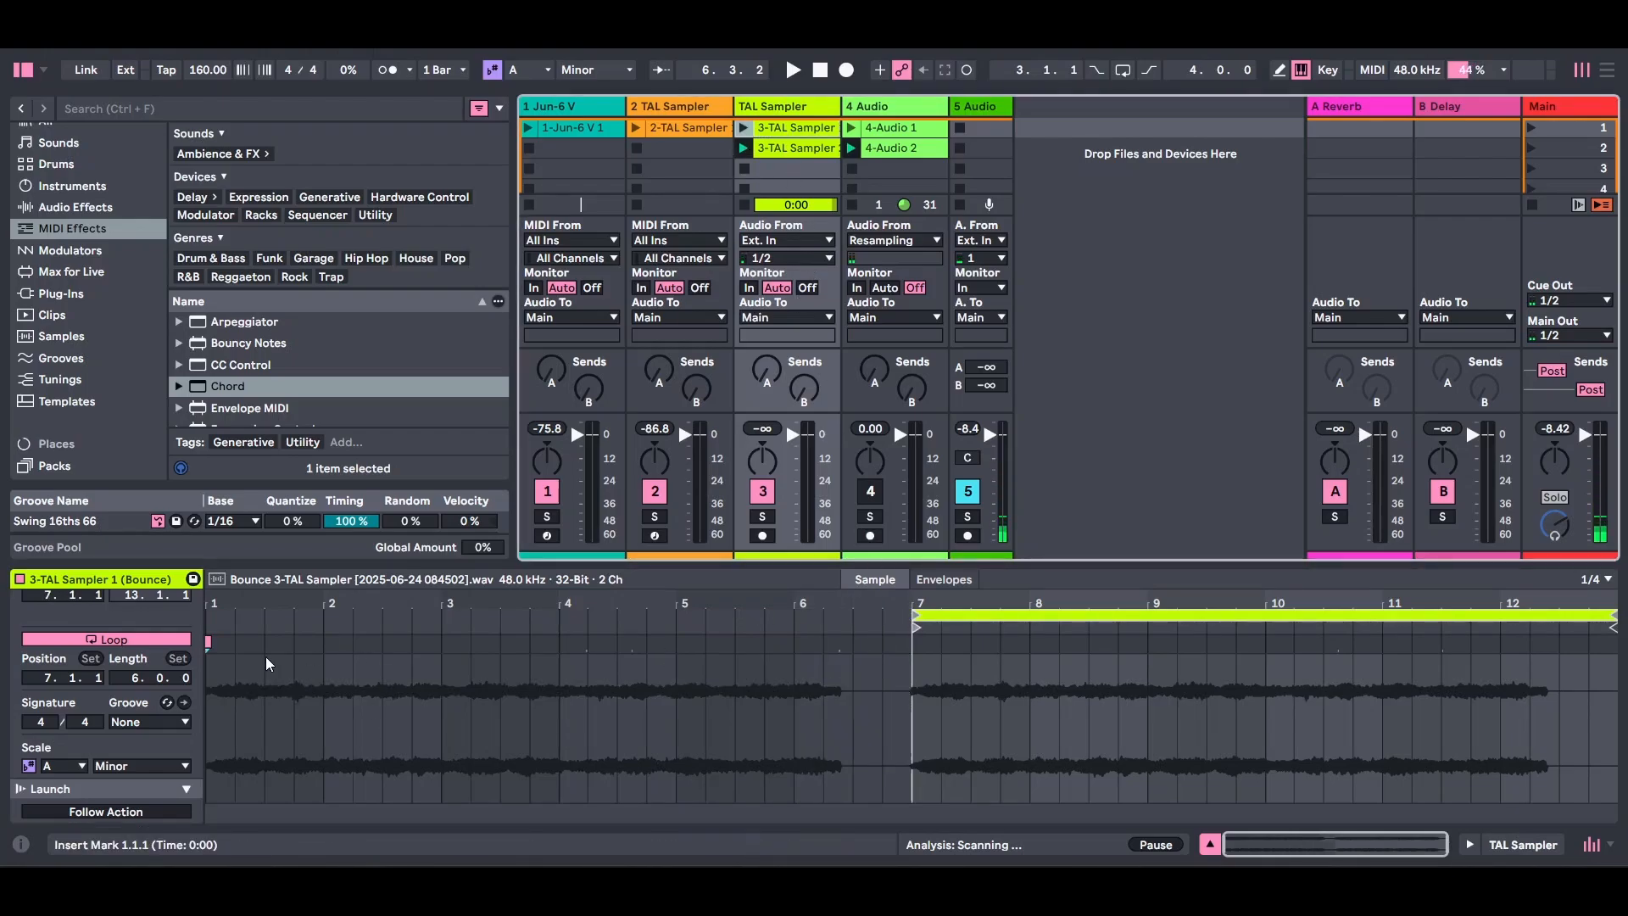
{"action": "left_click", "coordinate": [797, 149]}
{"action": "left_click_drag", "start_coordinate": [210, 628], "coordinate": [914, 627]}
- Crop both bounced TAL Sampler clips together
{"action": "left_click", "coordinate": [804, 131]}
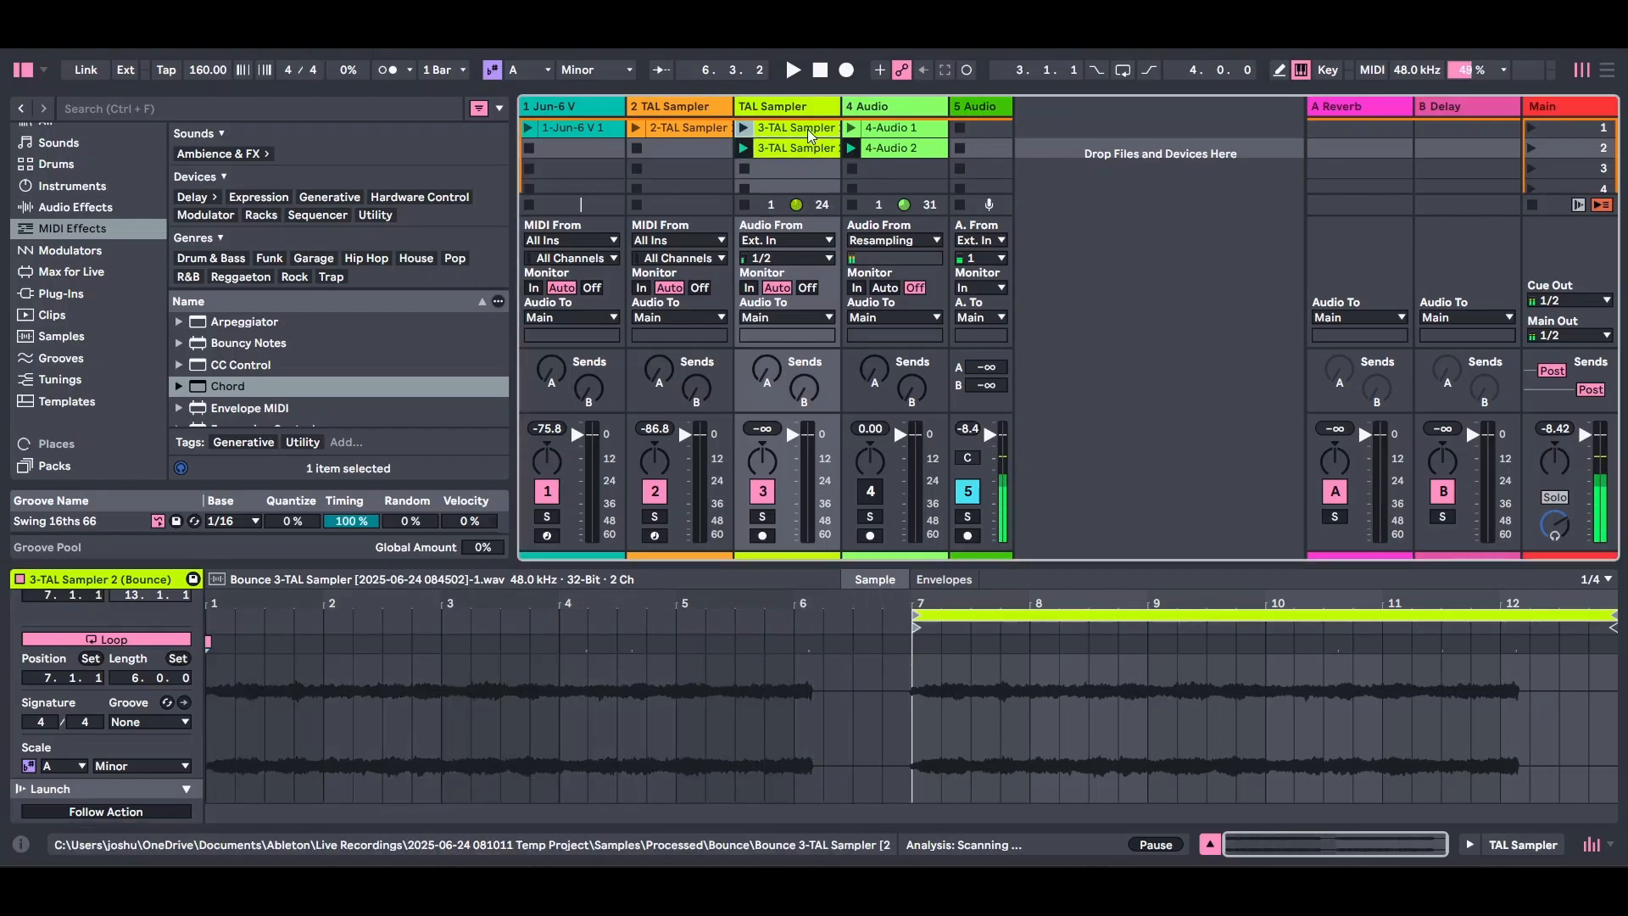
{"action": "left_click", "coordinate": [806, 165], "text": "shift"}
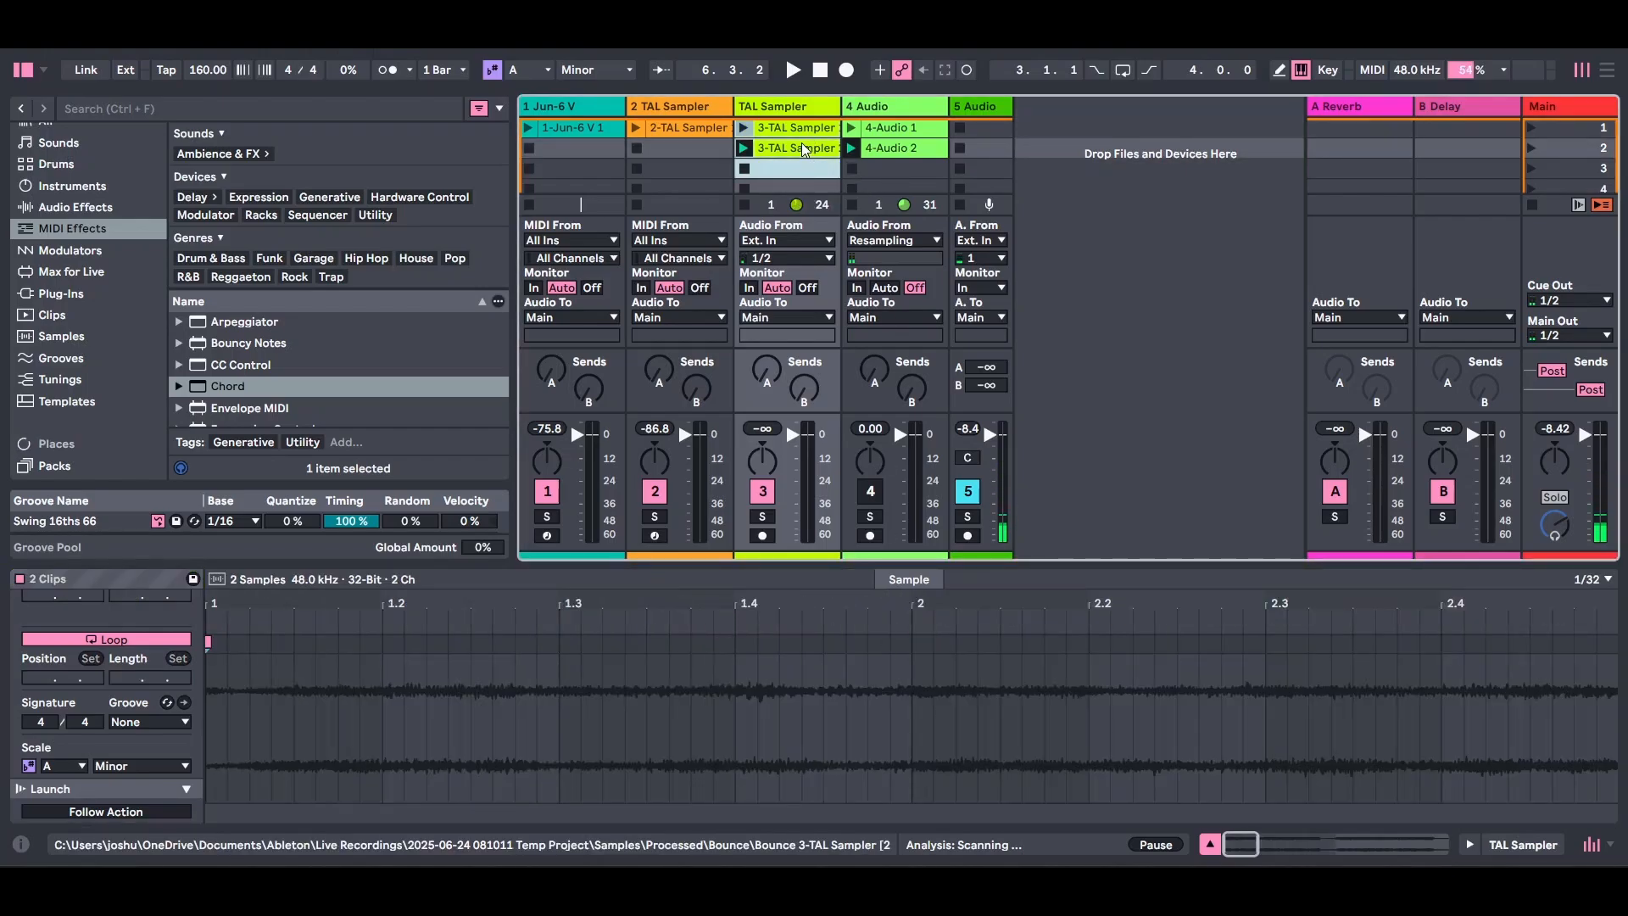
{"action": "right_click", "coordinate": [805, 148]}
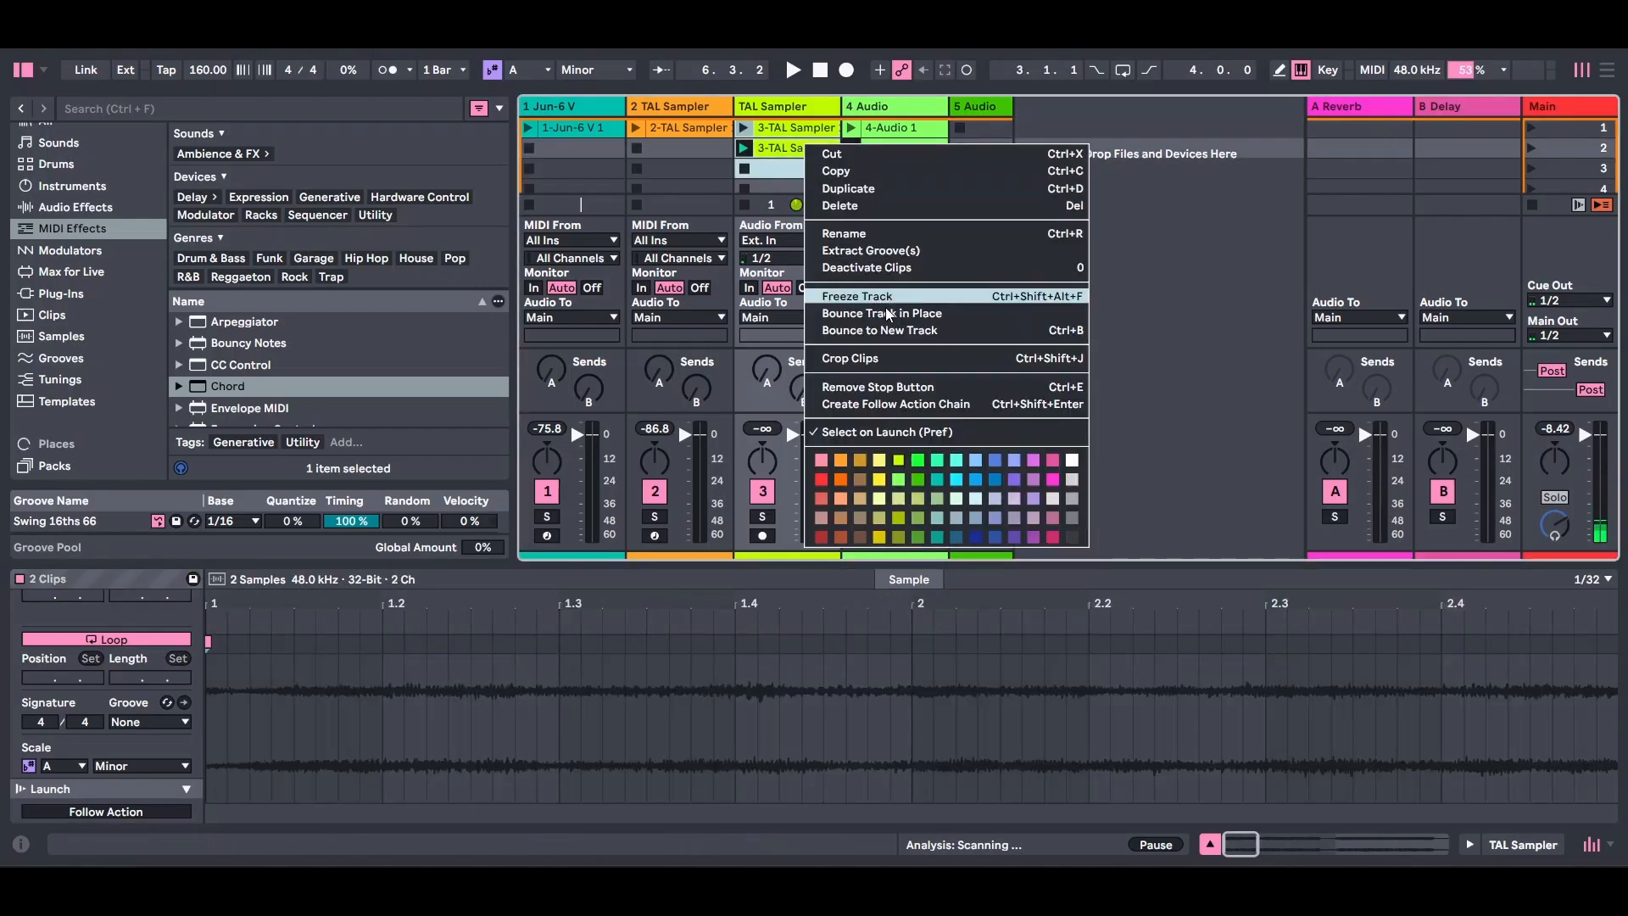
{"action": "left_click", "coordinate": [920, 358]}
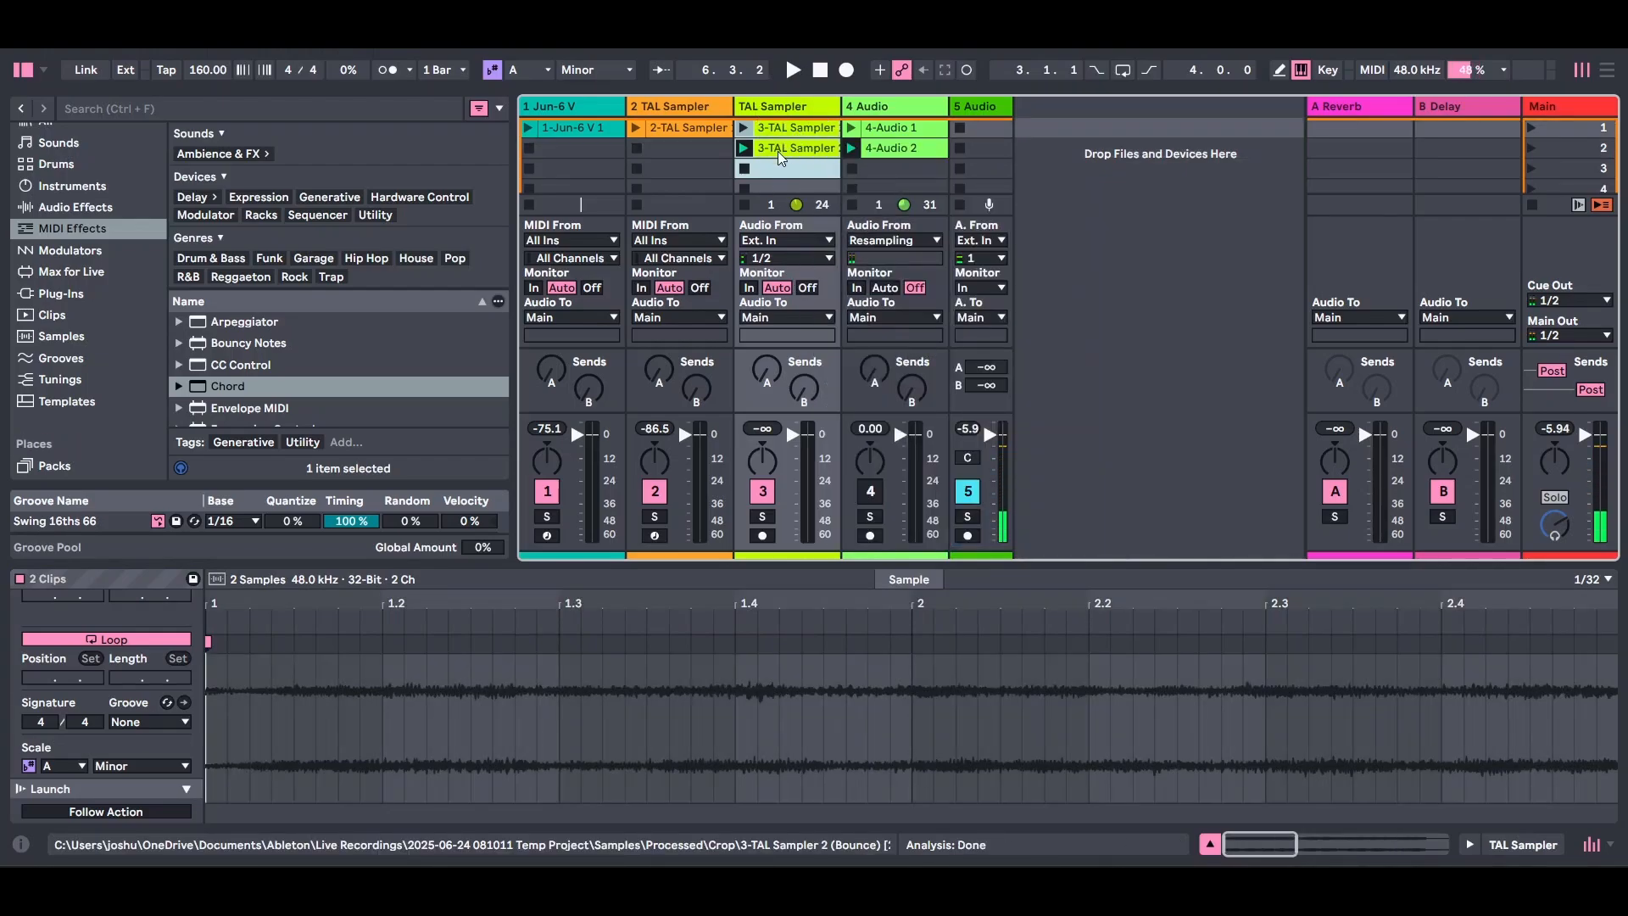
- Insert a new MIDI track after track 3 and load a TAL Sampler from the Favorites collection onto it
{"action": "key", "text": "ctrl+shift+t"}
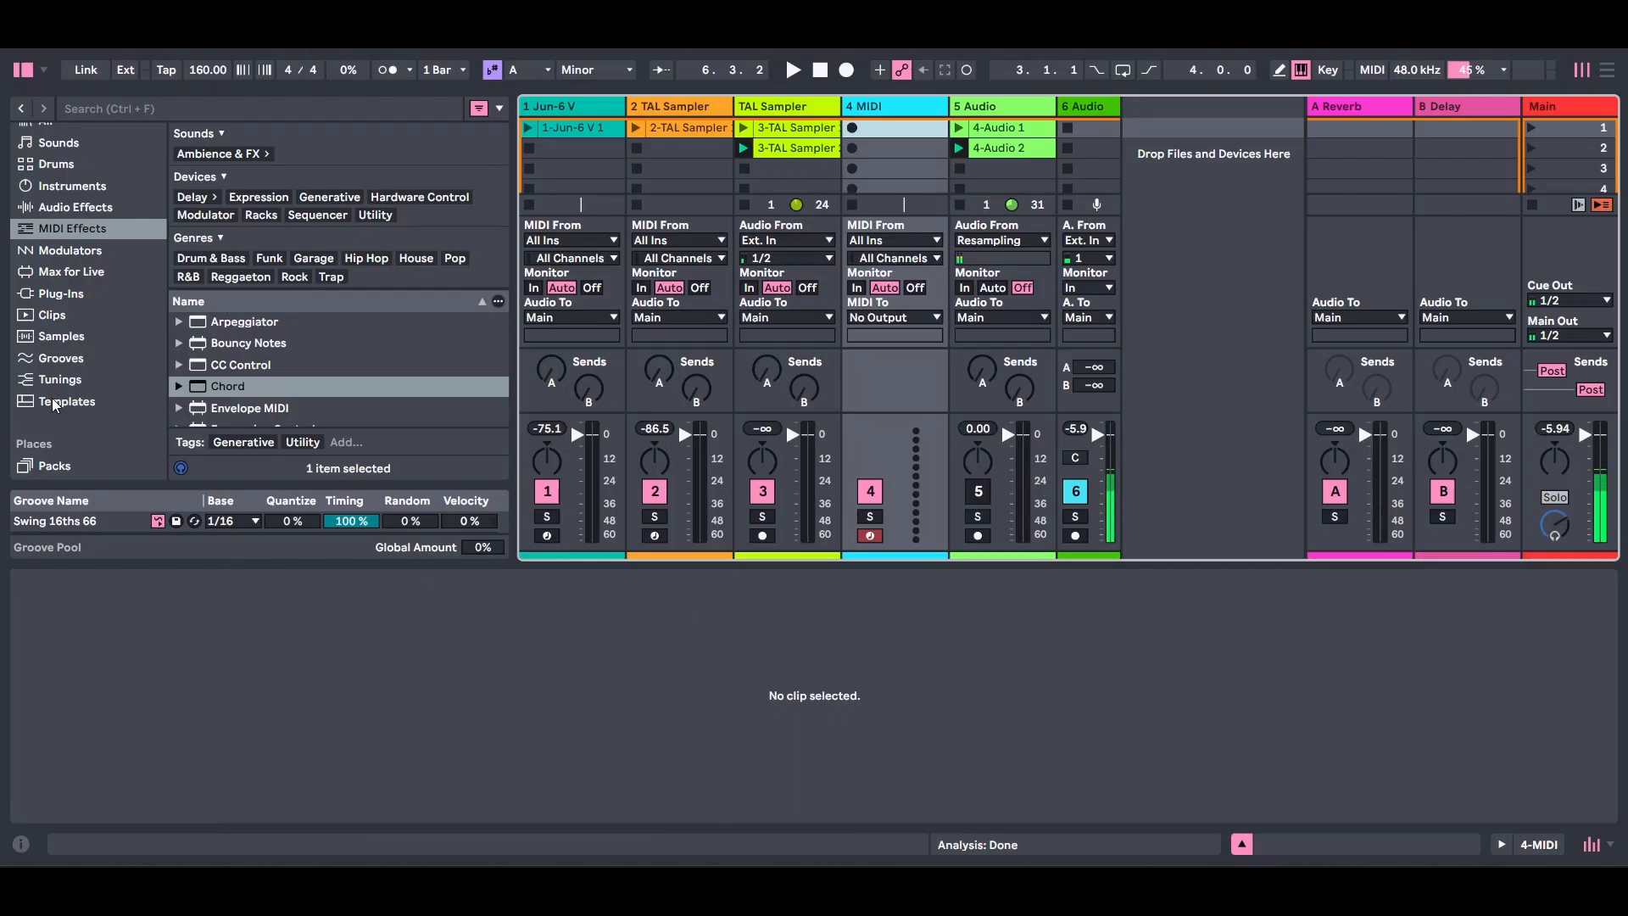
{"action": "scroll", "coordinate": [93, 284], "scroll_direction": "up", "scroll_amount": 2}
{"action": "scroll", "coordinate": [94, 284], "scroll_direction": "up", "scroll_amount": 2}
{"action": "left_click", "coordinate": [80, 157]}
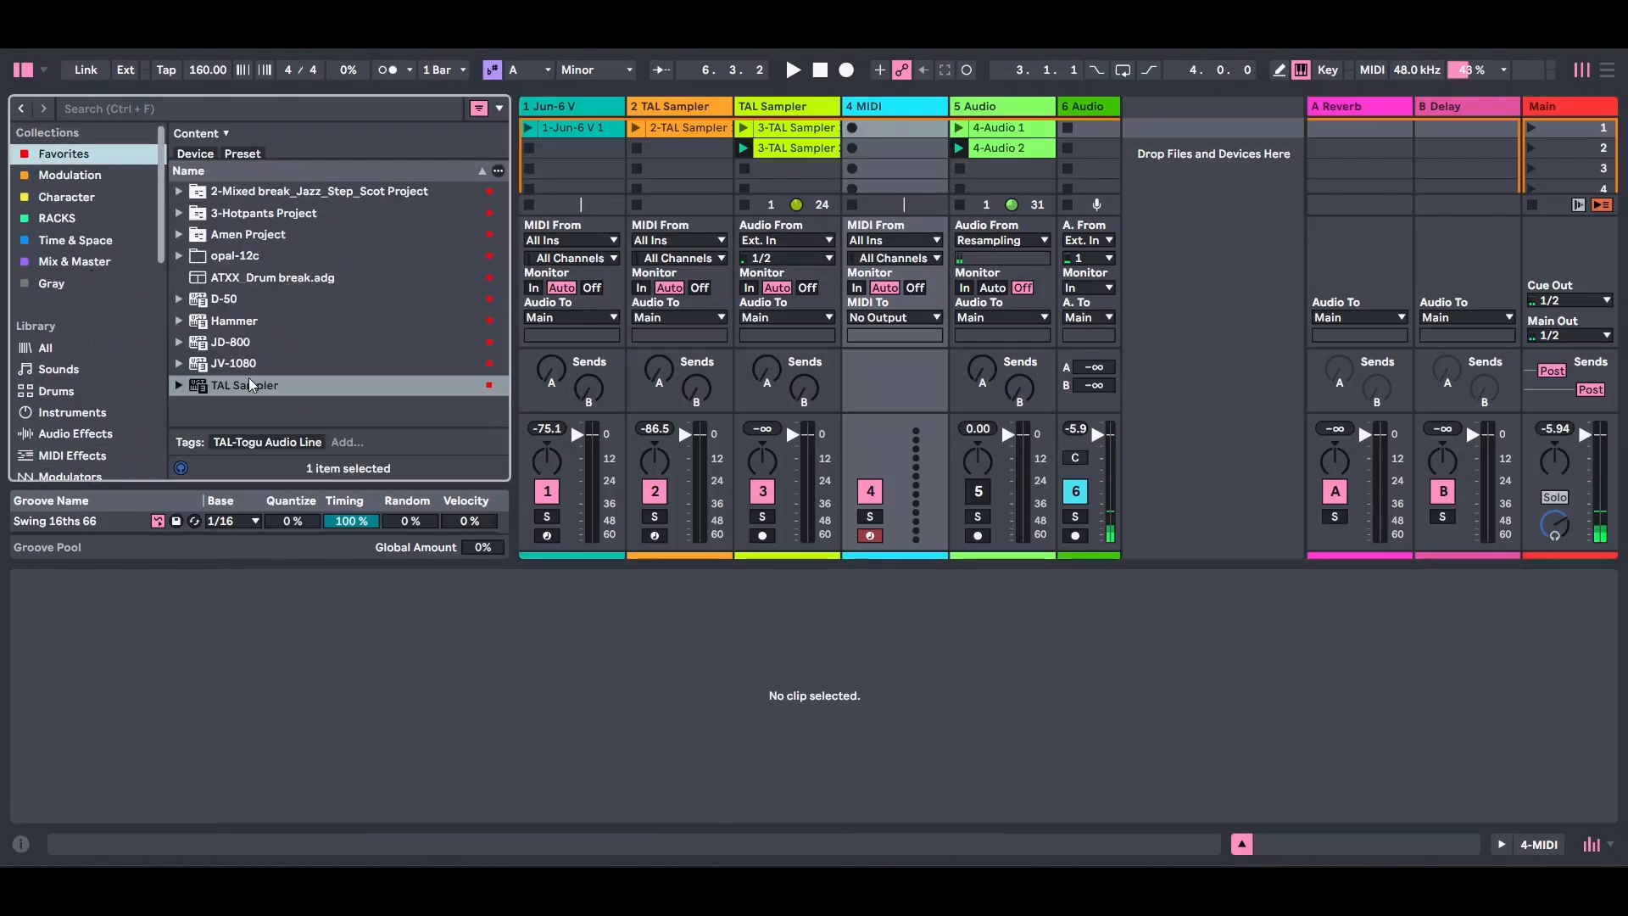
{"action": "double_click", "coordinate": [268, 387]}
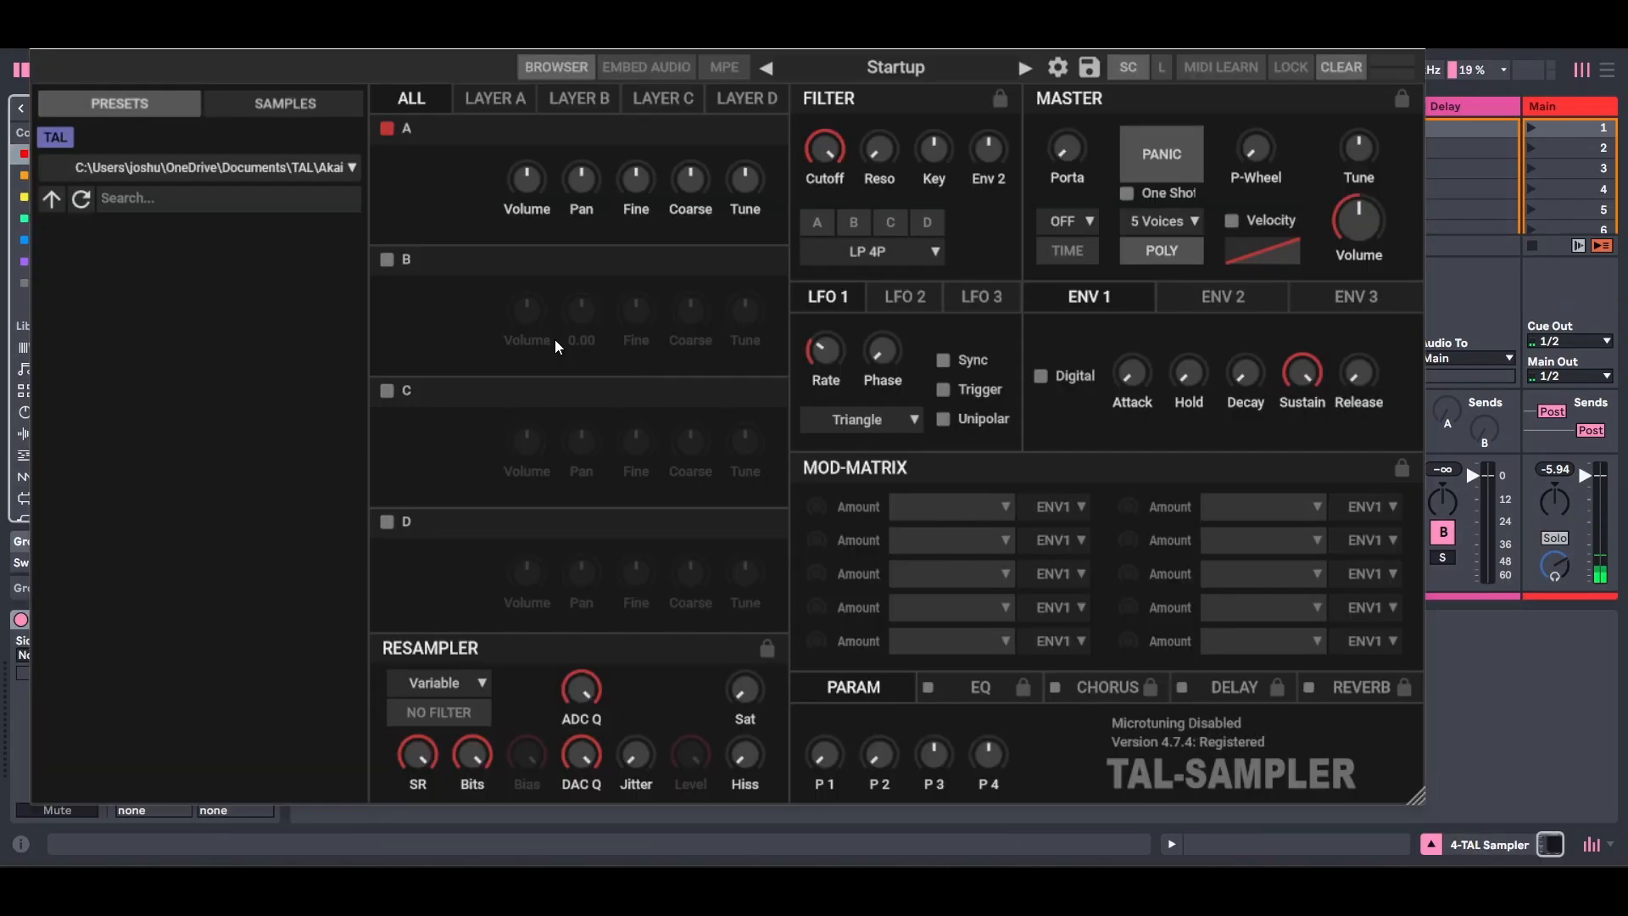
- Load the cropped 3-TAL Sampler 1 (Bounce) clip from track 3 as the sample in Layer A of track 4's TAL Sampler
{"action": "left_click_drag", "start_coordinate": [687, 39], "coordinate": [870, 241]}
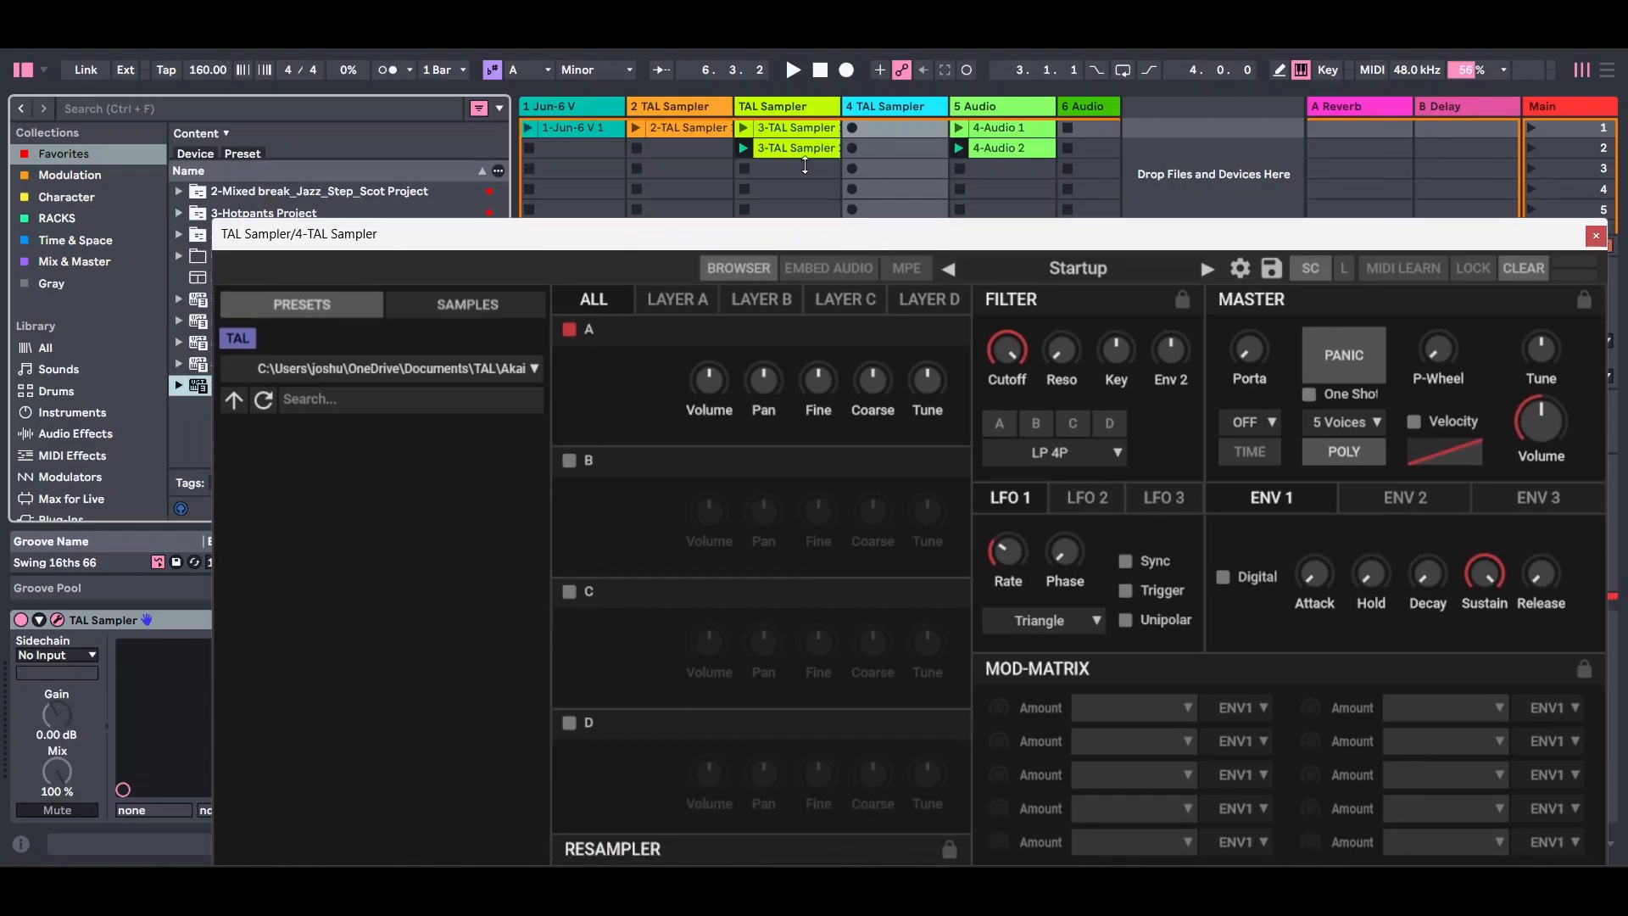
{"action": "left_click", "coordinate": [801, 150]}
{"action": "left_click", "coordinate": [918, 106]}
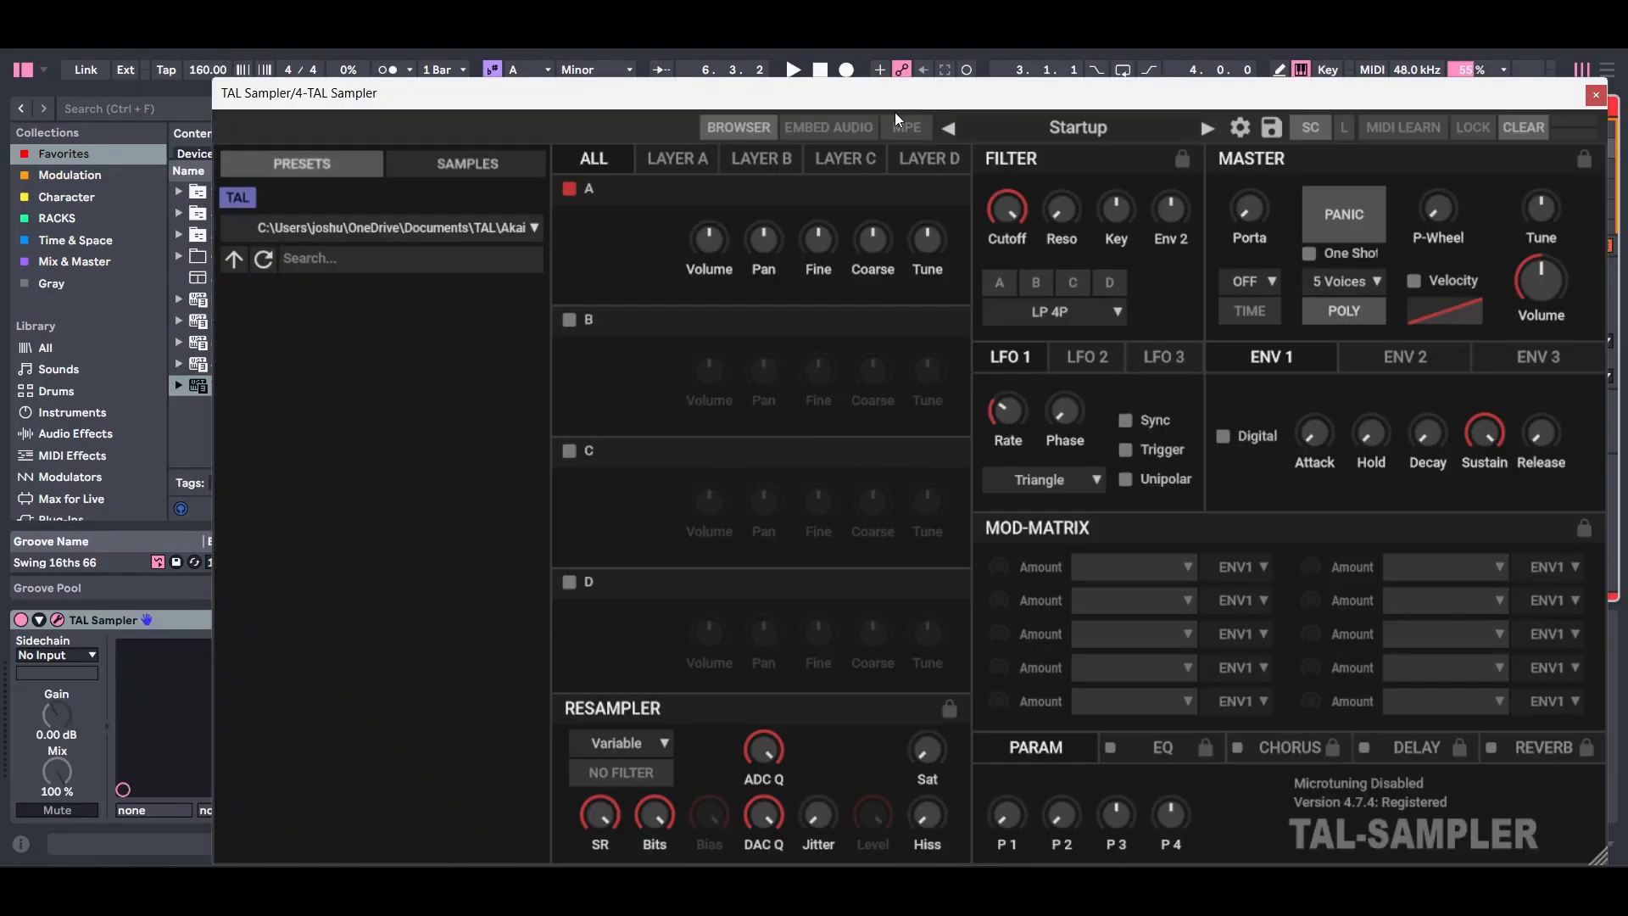
{"action": "left_click", "coordinate": [691, 159]}
{"action": "left_click_drag", "start_coordinate": [787, 91], "coordinate": [764, 236]}
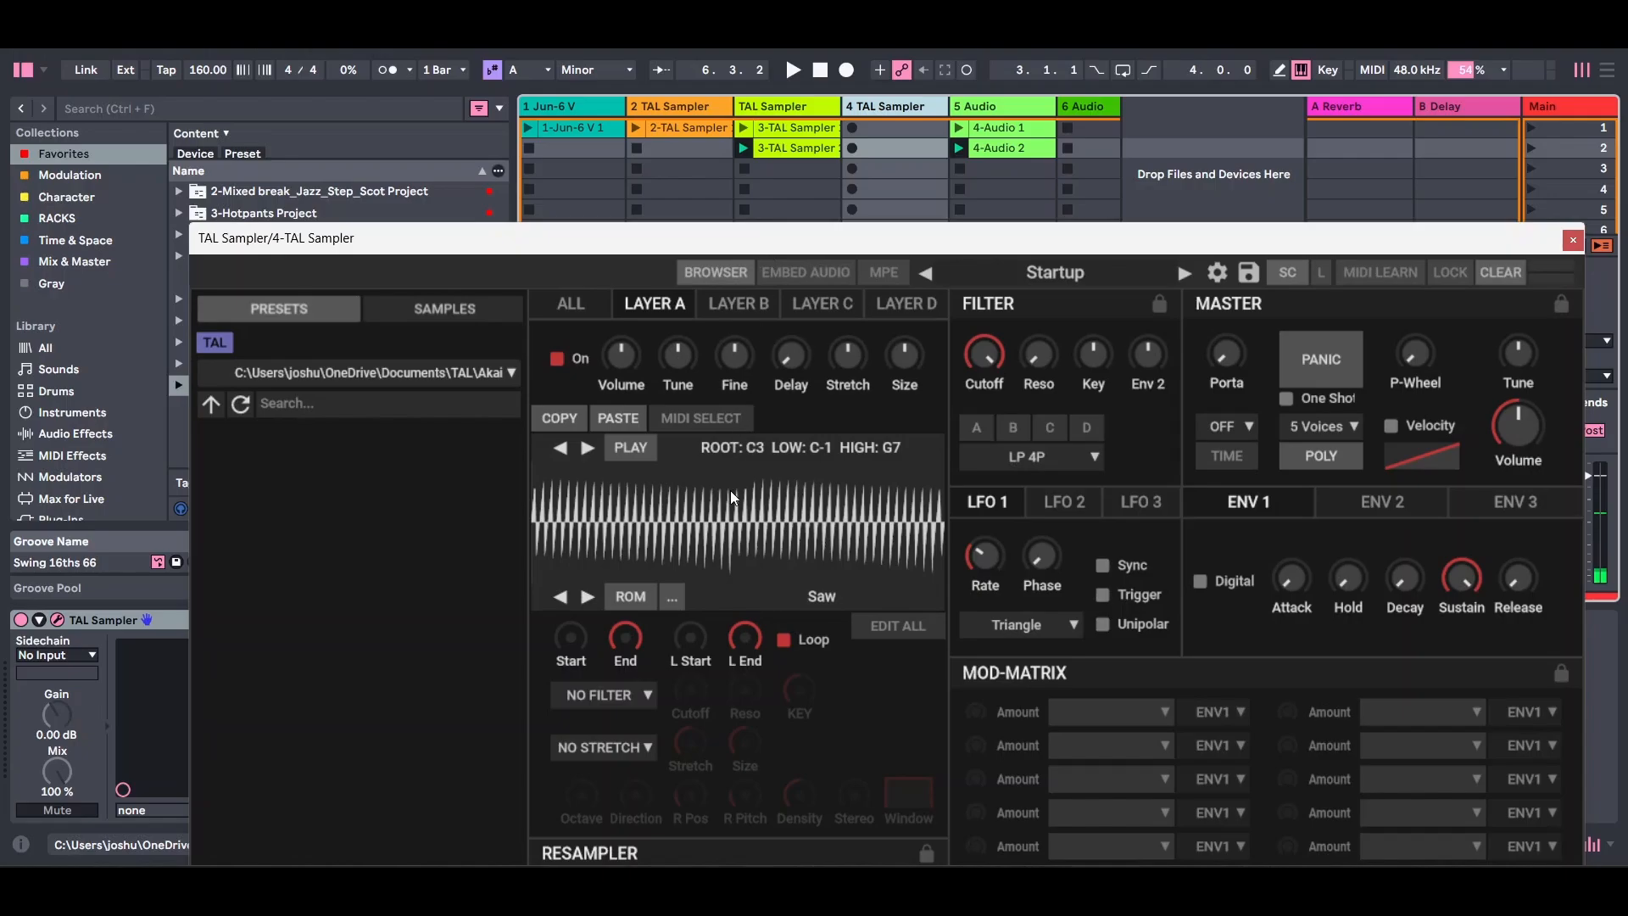
{"action": "left_click_drag", "start_coordinate": [803, 143], "coordinate": [732, 373]}
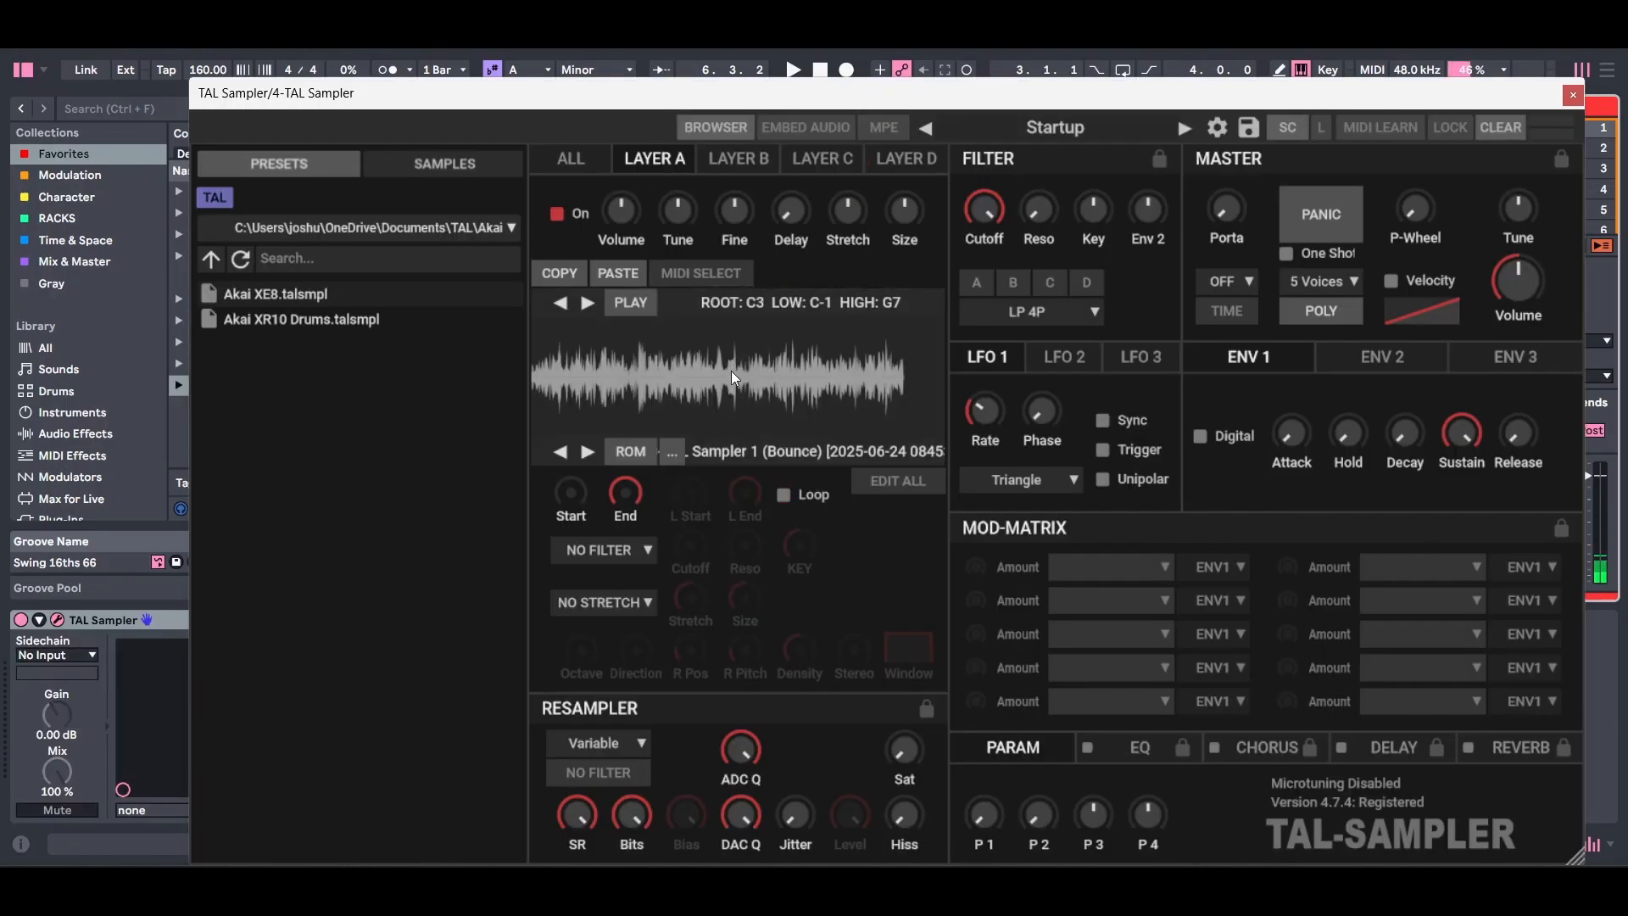
- Set the root key of Layer A's sample to A2, check its full waveform, and close the sampler window
{"action": "left_click", "coordinate": [760, 294]}
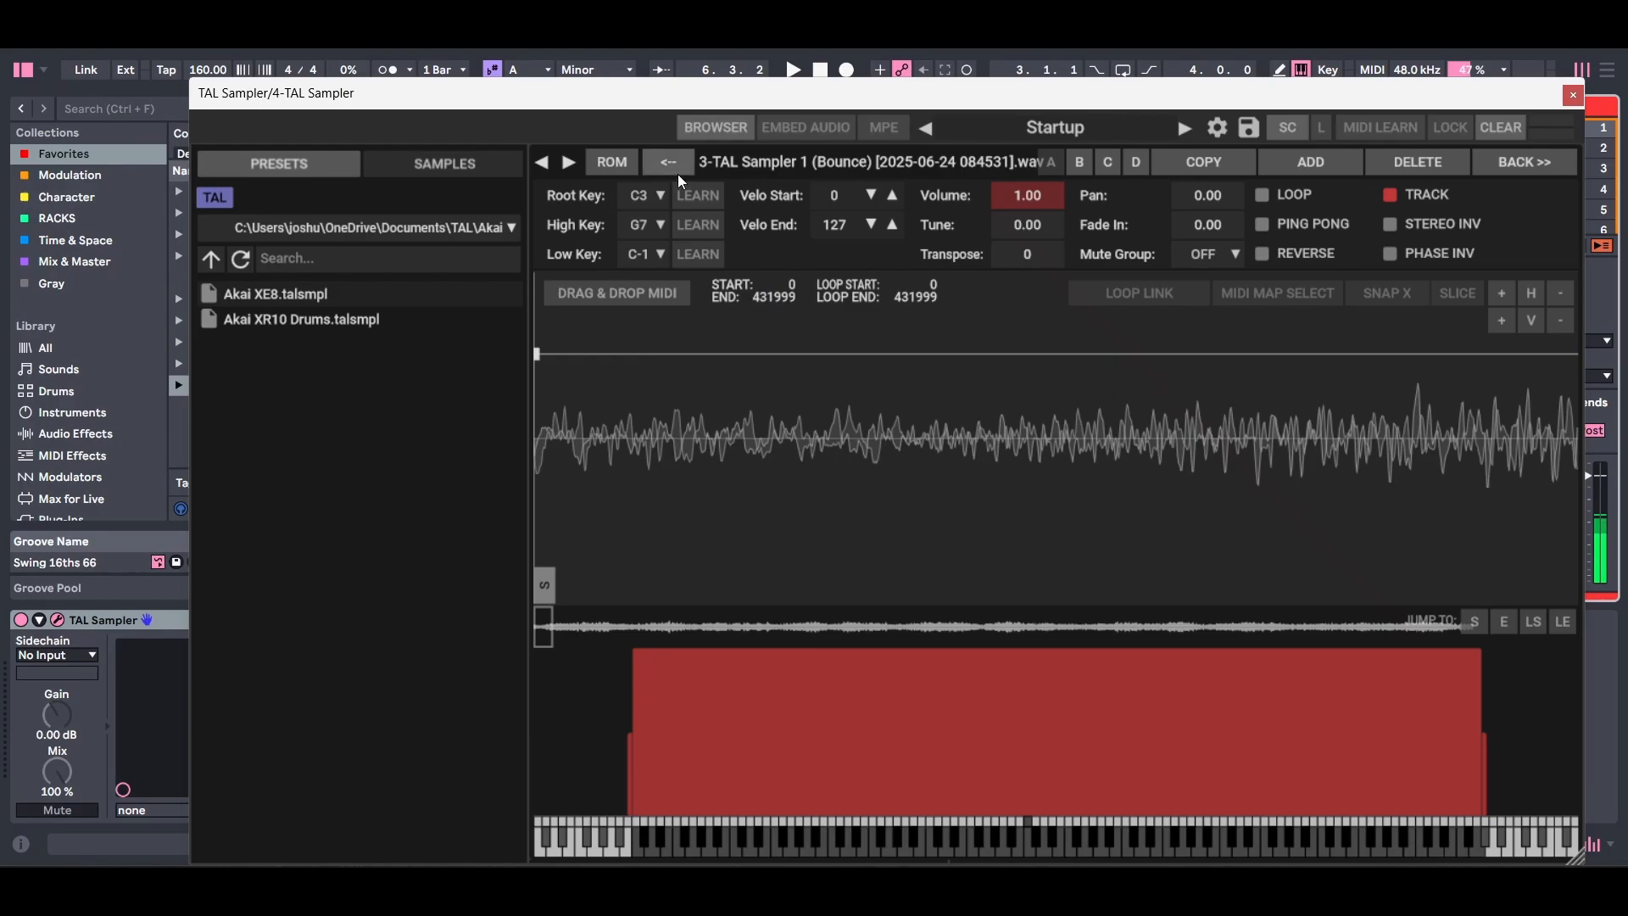
{"action": "left_click", "coordinate": [628, 197]}
{"action": "left_click", "coordinate": [659, 124]}
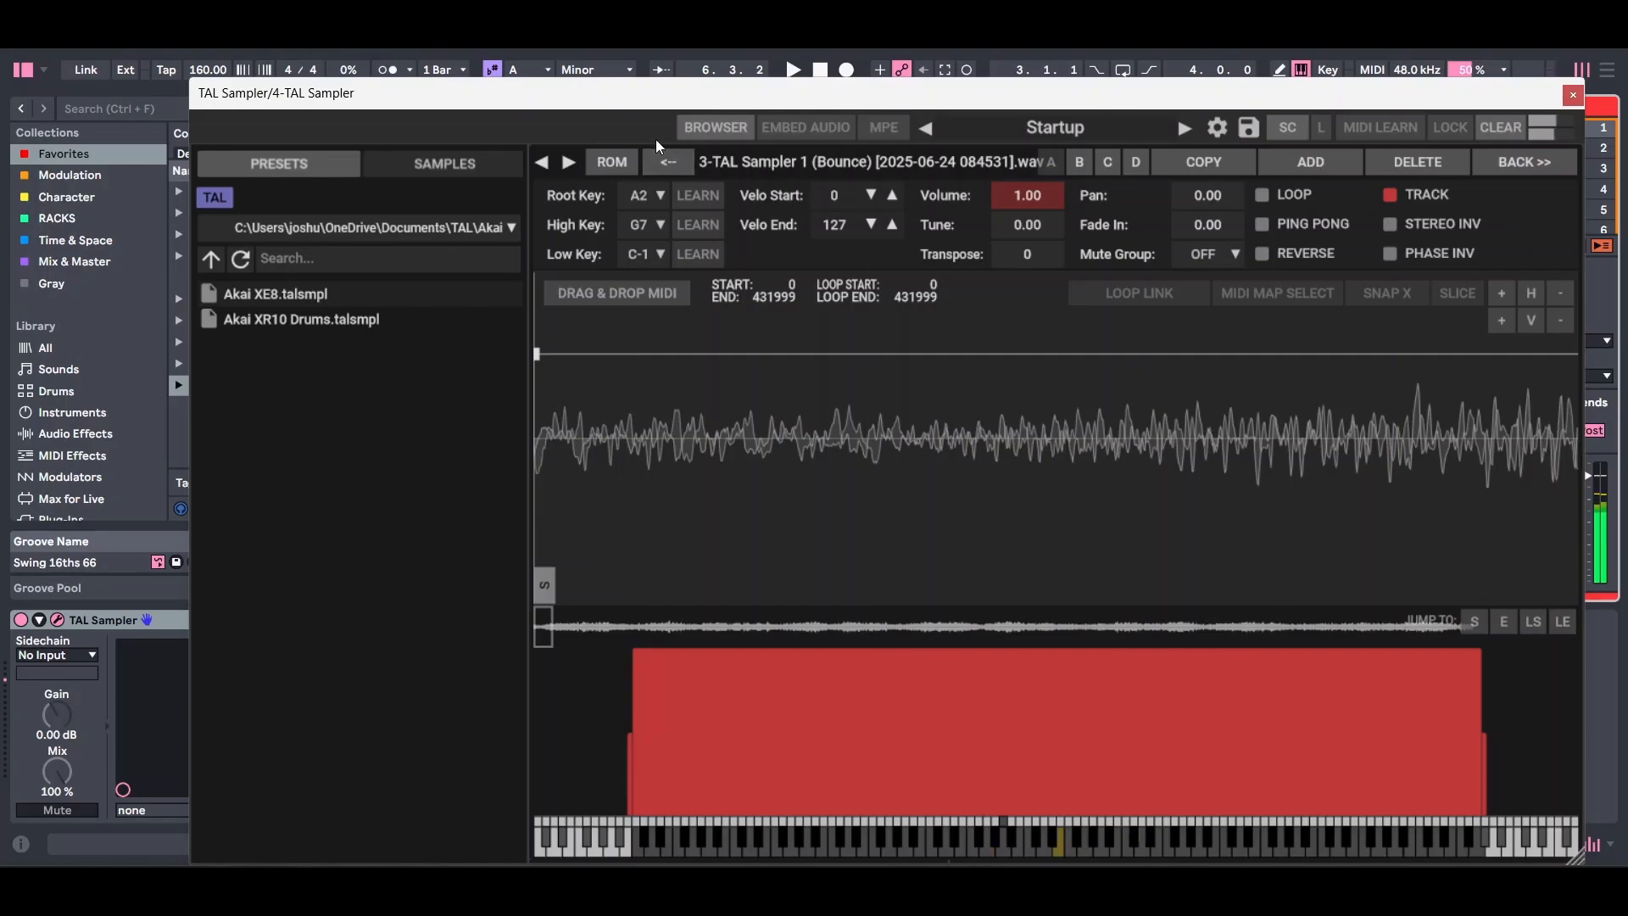
{"action": "scroll", "coordinate": [776, 471], "scroll_direction": "down", "scroll_amount": 5}
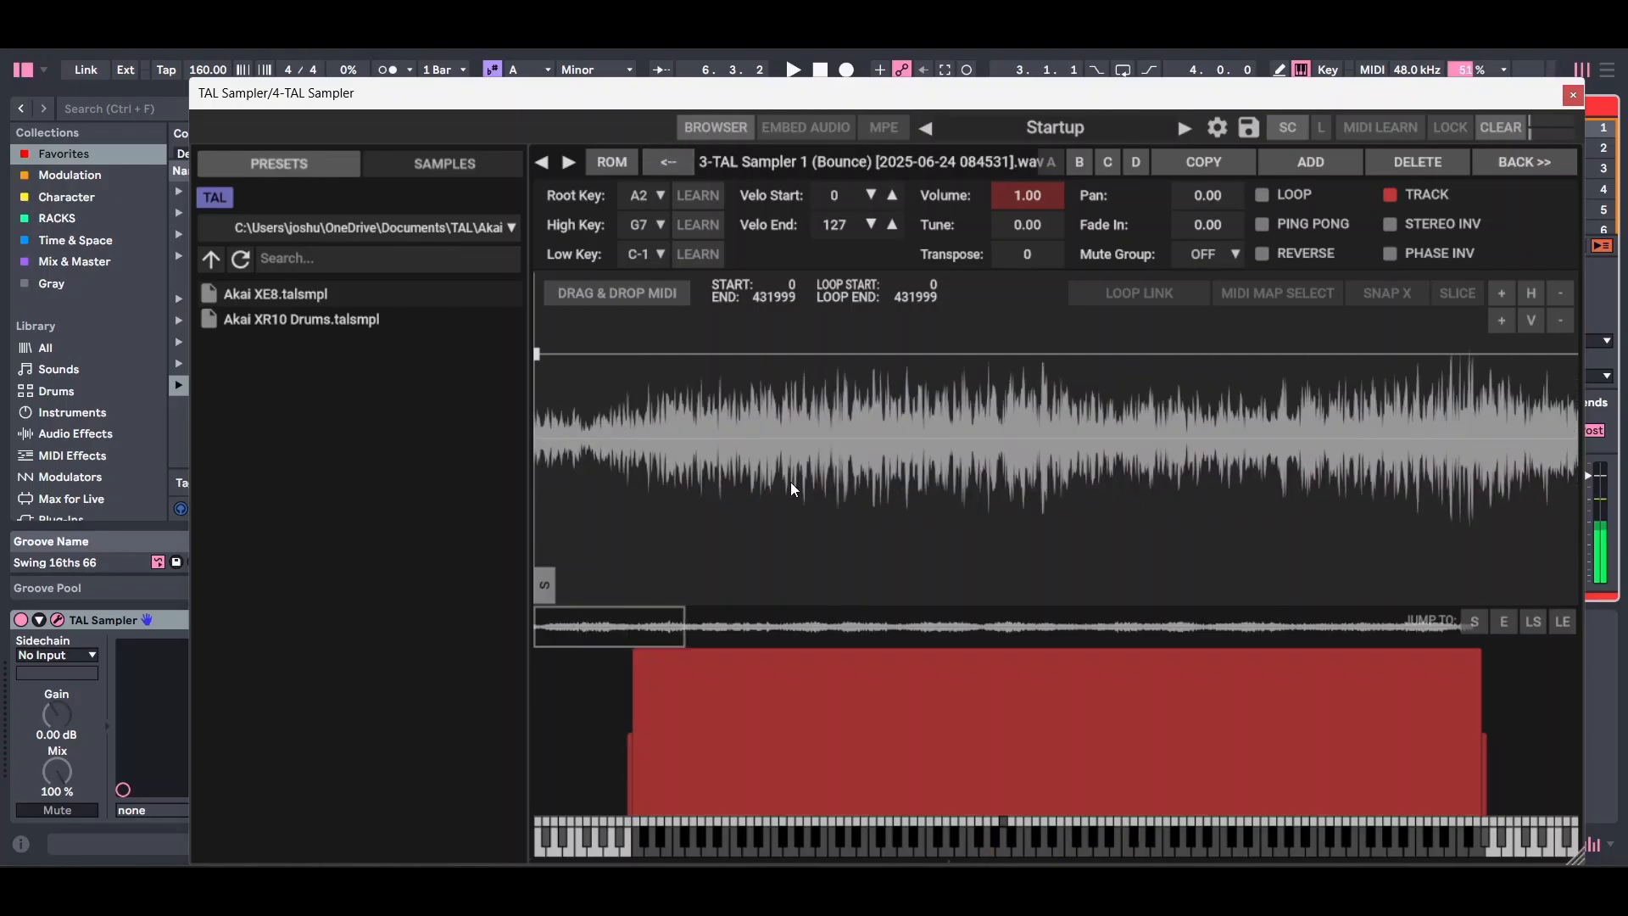
{"action": "scroll", "coordinate": [796, 485], "scroll_direction": "down", "scroll_amount": 3}
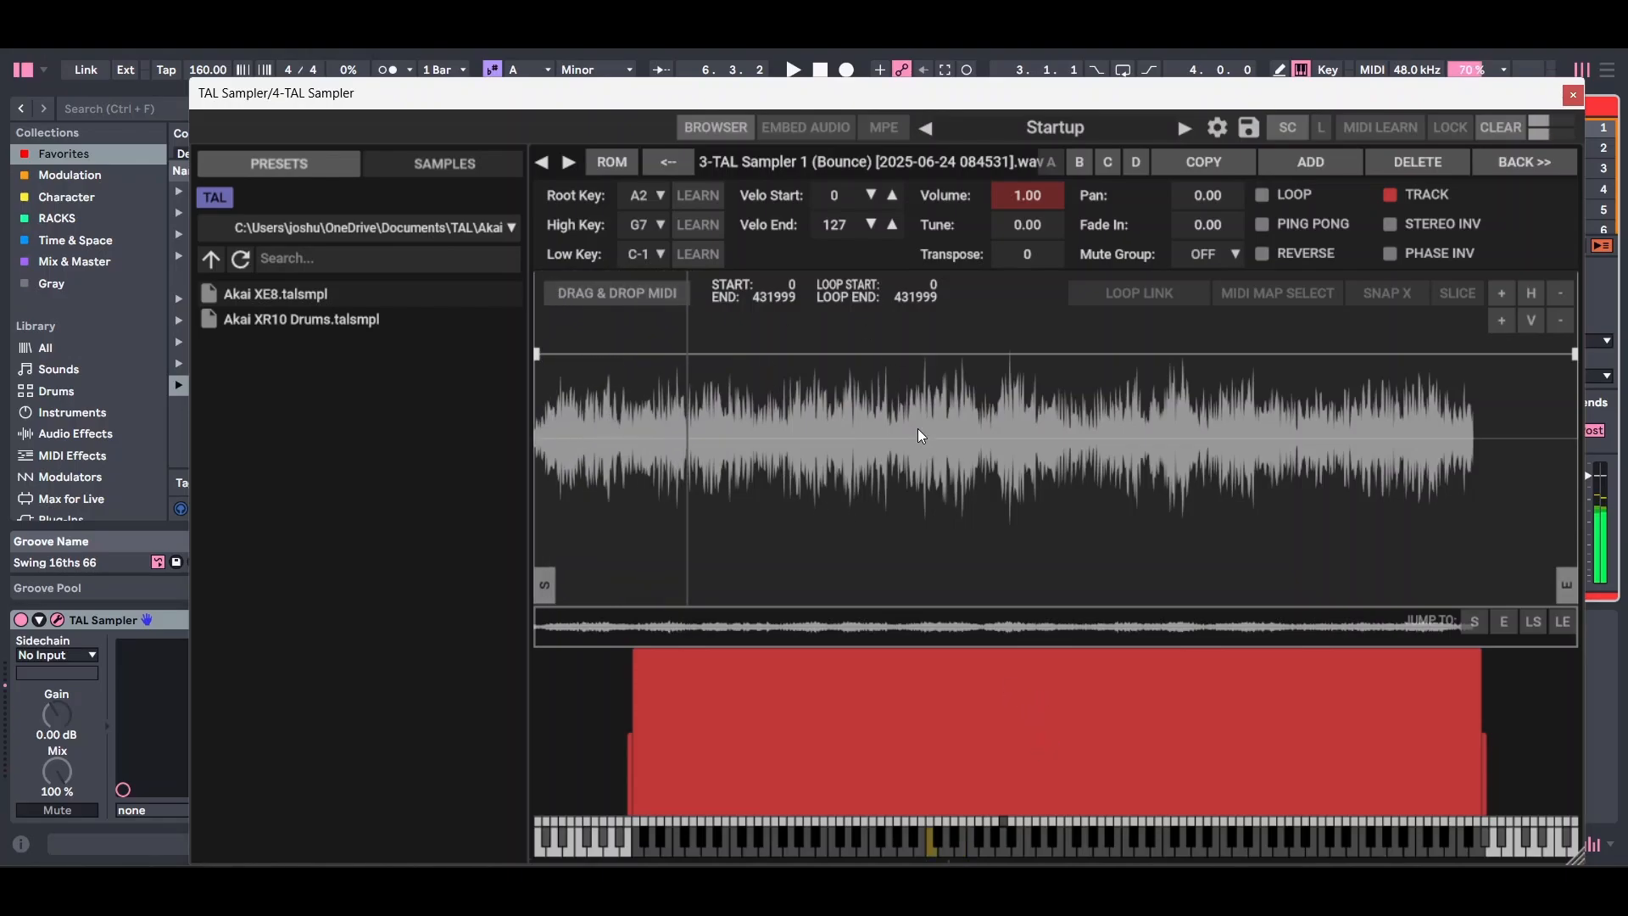
{"action": "left_click", "coordinate": [1573, 94]}
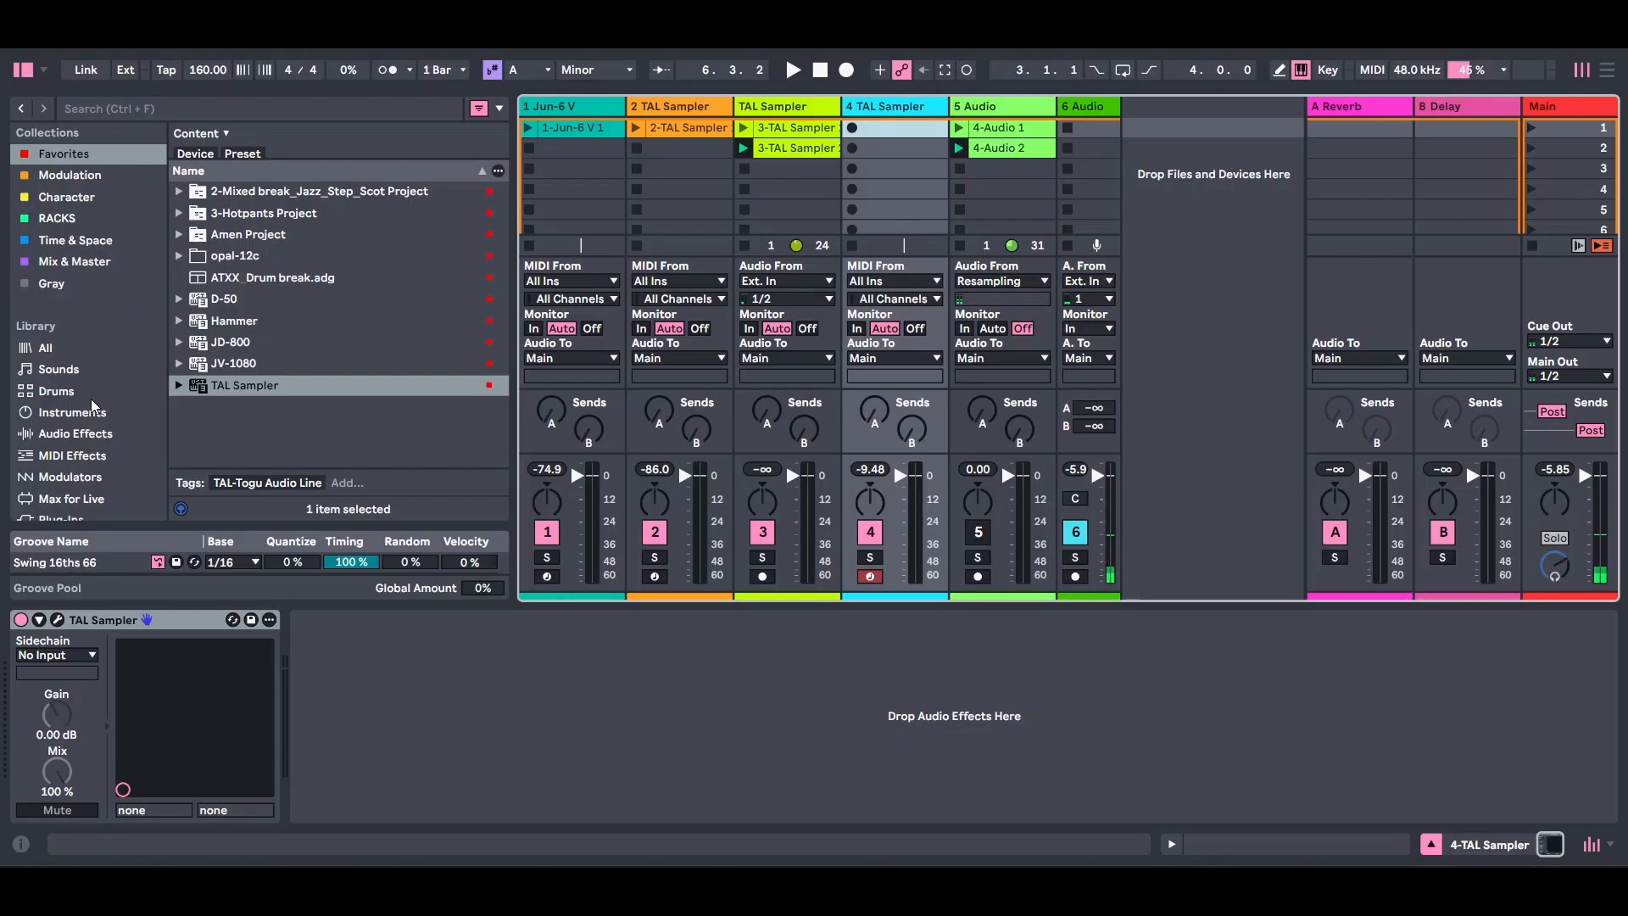
- Add ValhallaShimmer from the Time & Space collection after the TAL Sampler on track 4
{"action": "scroll", "coordinate": [91, 405], "scroll_direction": "down", "scroll_amount": 2}
{"action": "scroll", "coordinate": [87, 354], "scroll_direction": "up", "scroll_amount": 2}
{"action": "left_click", "coordinate": [103, 261]}
{"action": "left_click", "coordinate": [106, 241]}
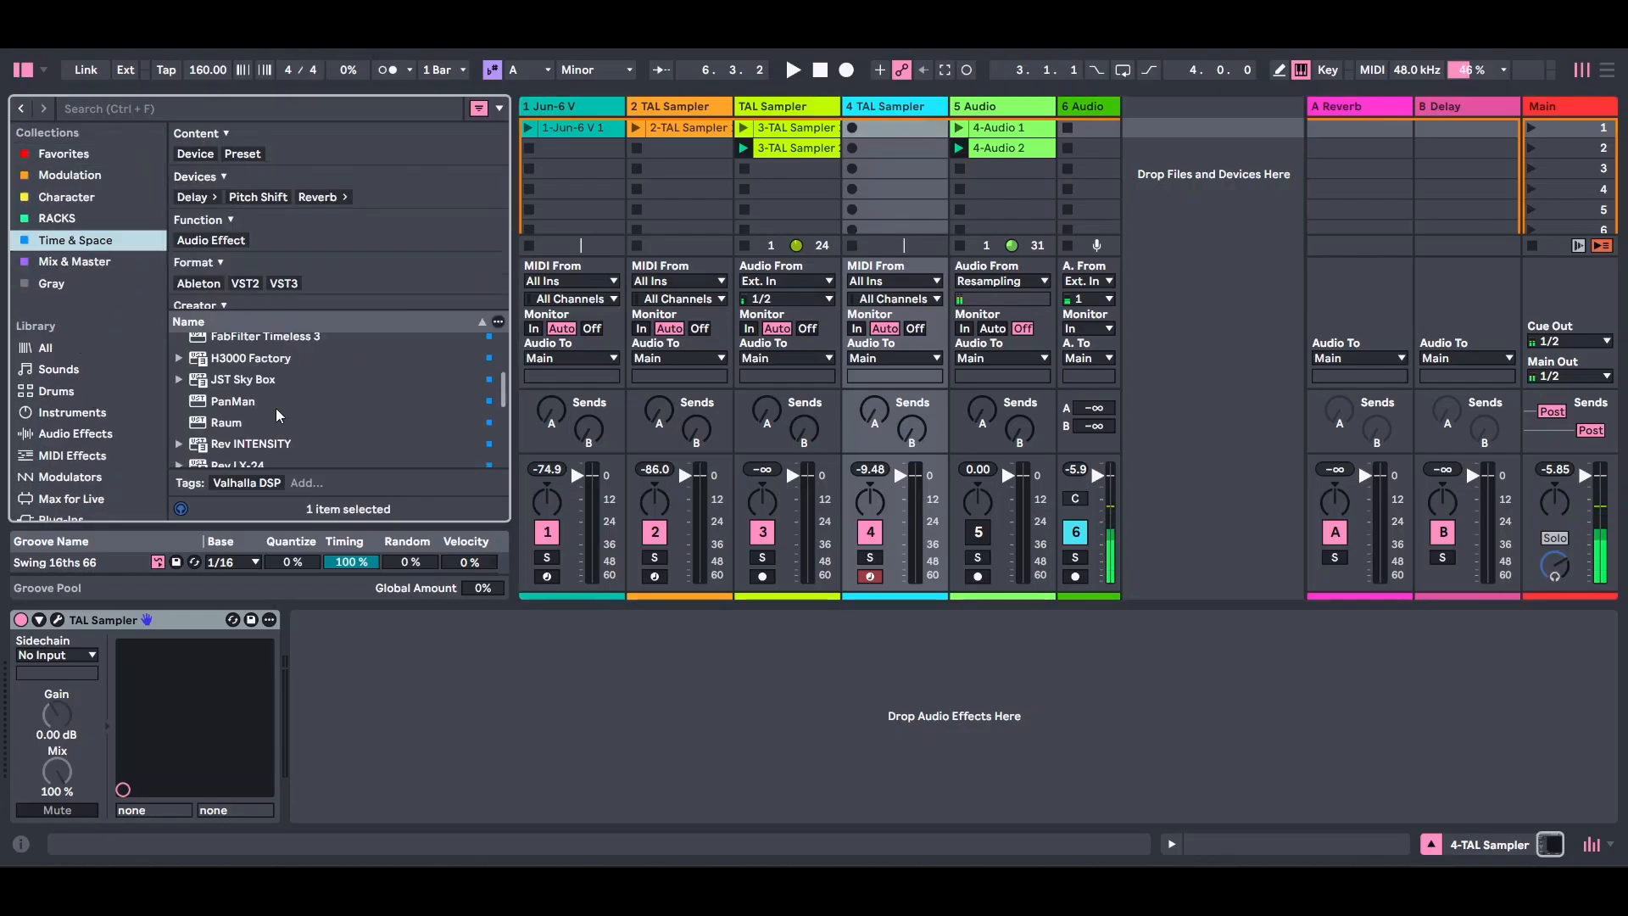
{"action": "scroll", "coordinate": [288, 415], "scroll_direction": "up", "scroll_amount": 1}
{"action": "scroll", "coordinate": [283, 414], "scroll_direction": "down", "scroll_amount": 5}
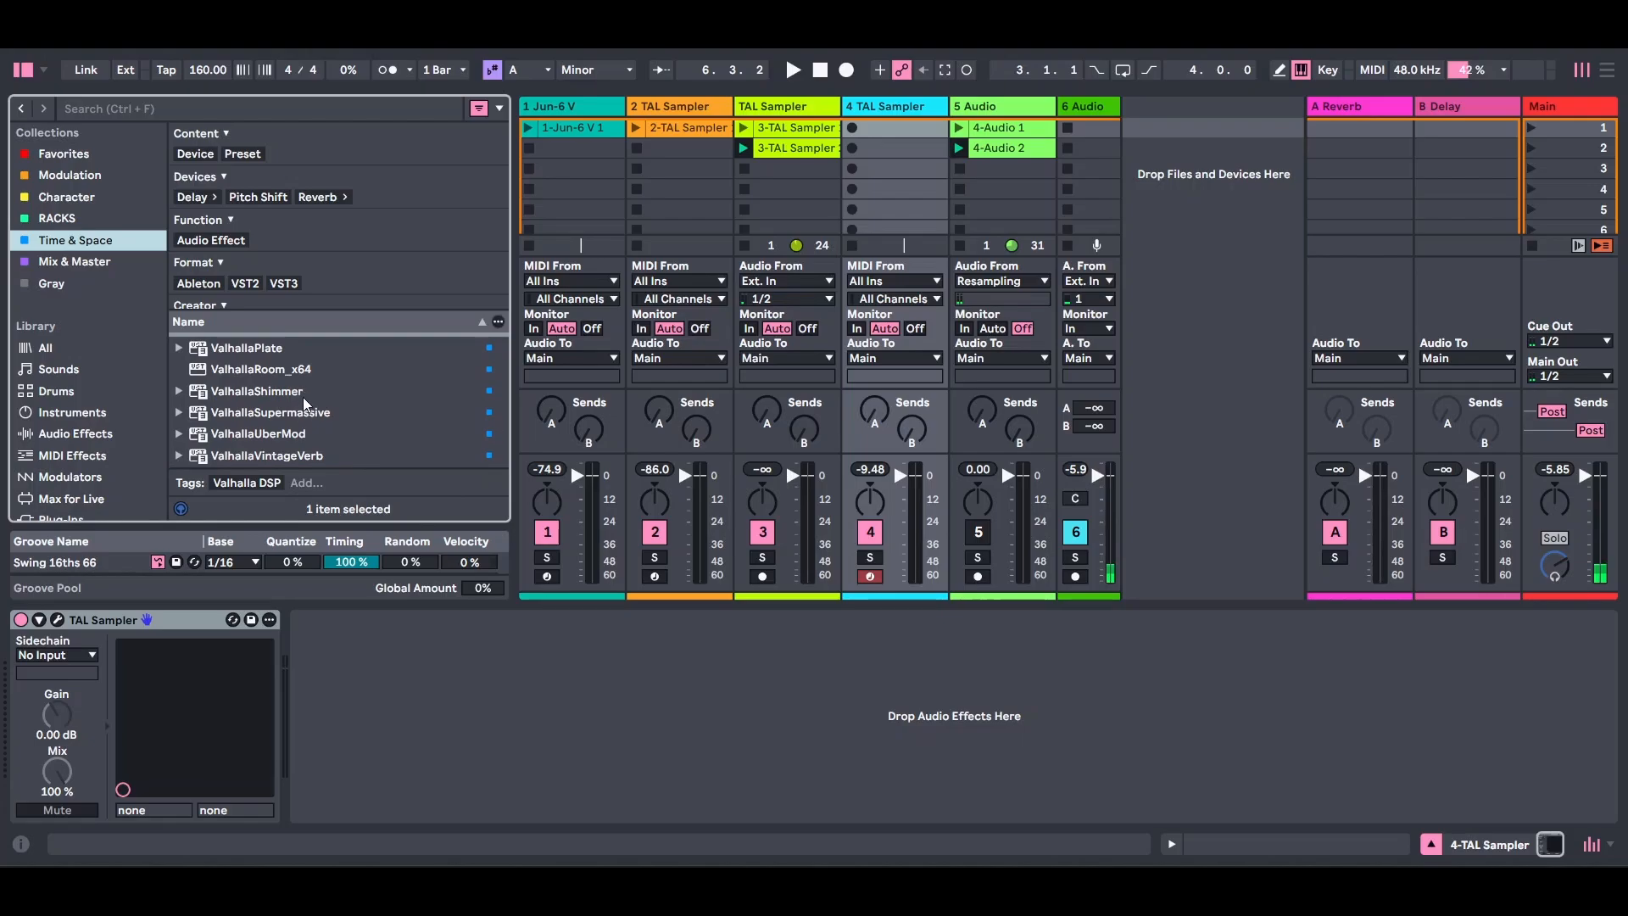
{"action": "left_click", "coordinate": [305, 395]}
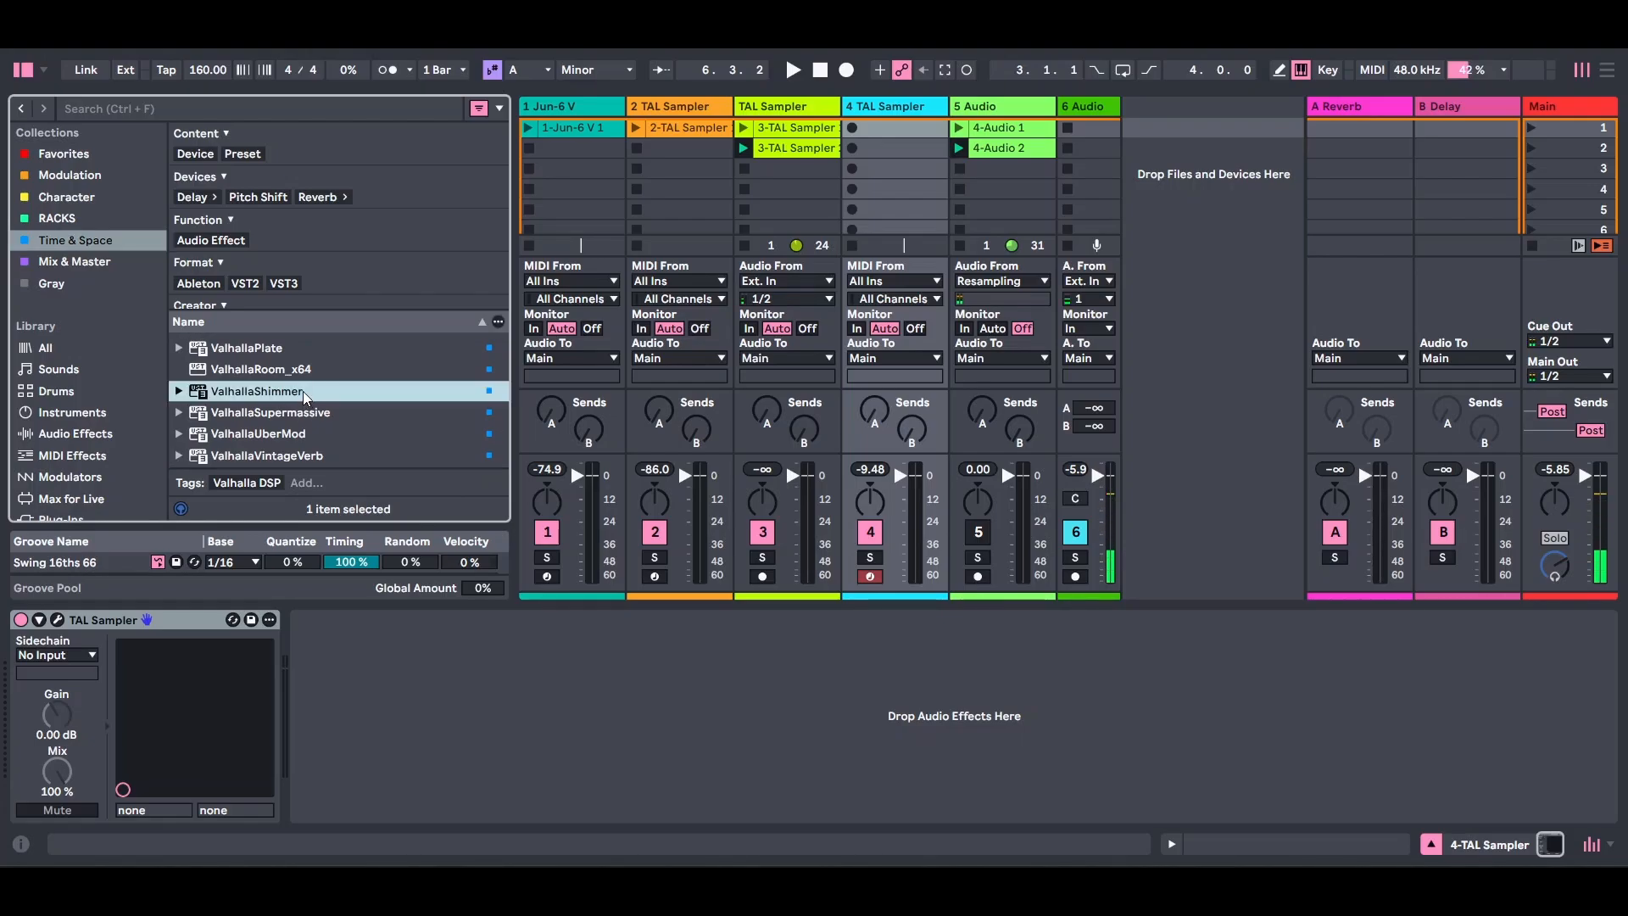
{"action": "double_click", "coordinate": [305, 391]}
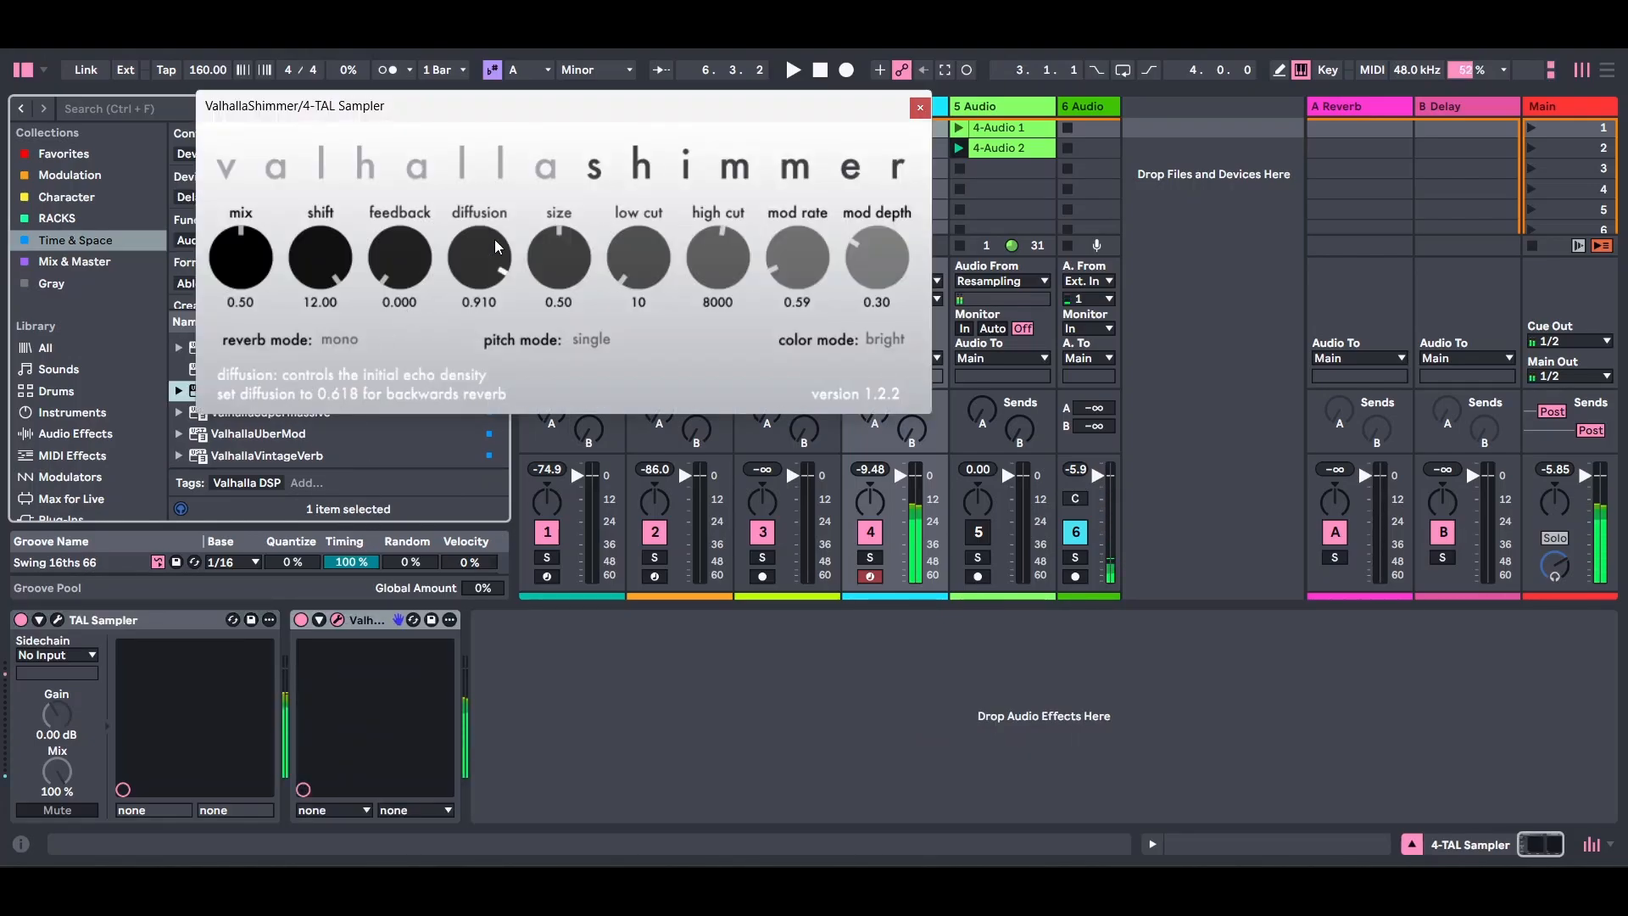
- Set ValhallaShimmer's size to 0.57 and its mix to 0.24, and close the plug-in window
{"action": "left_click_drag", "start_coordinate": [537, 268], "coordinate": [557, 246]}
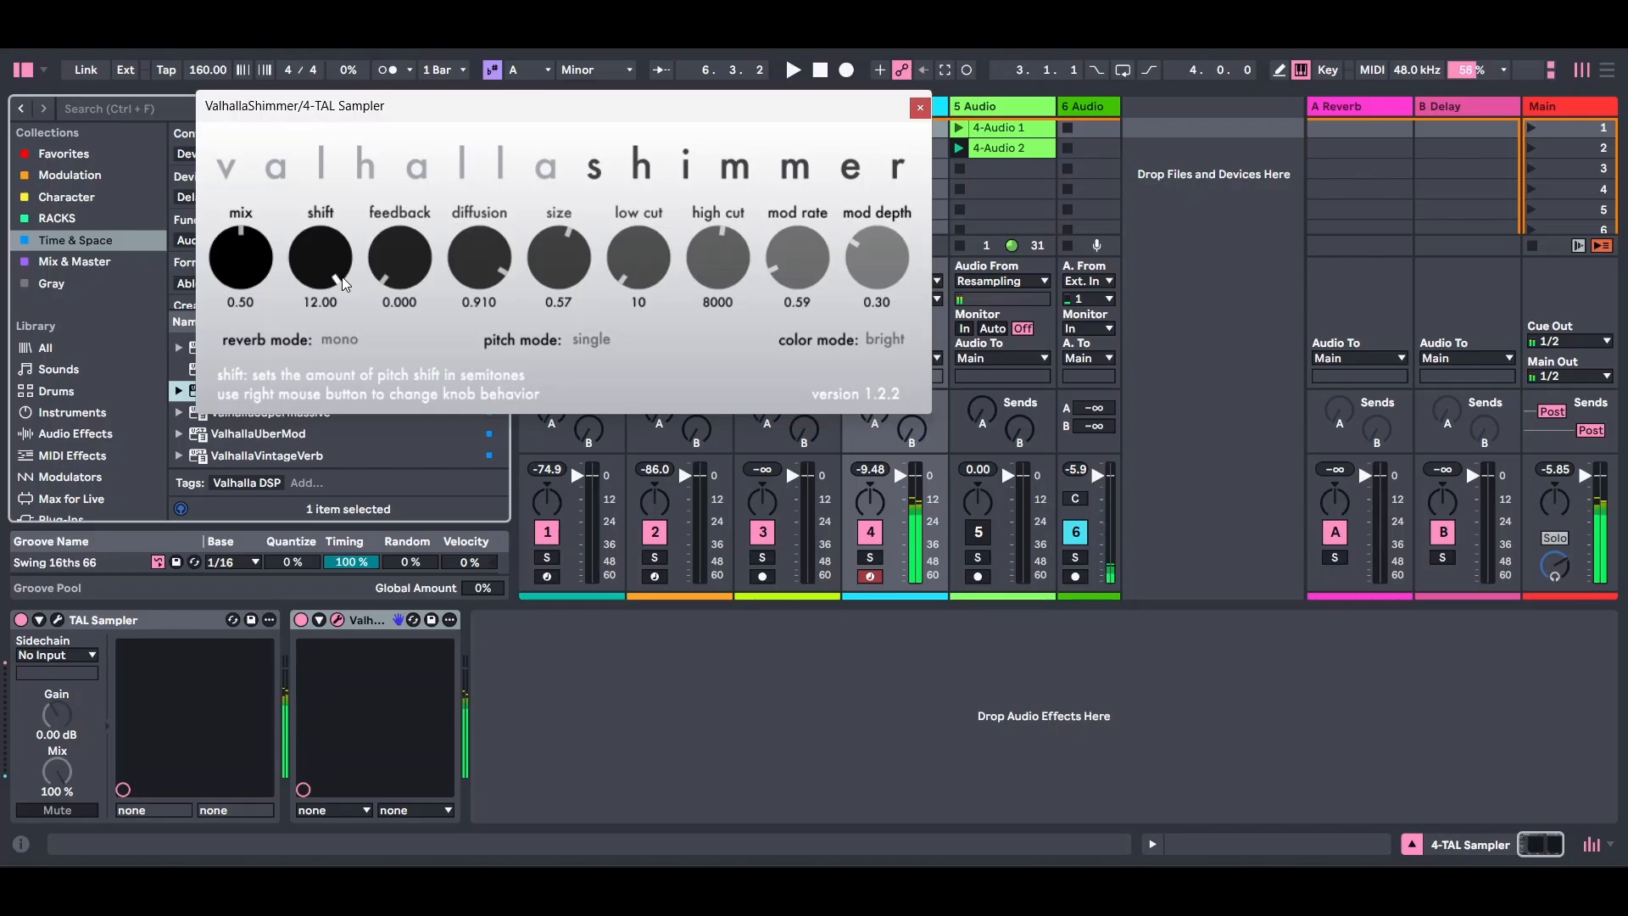
{"action": "left_click_drag", "start_coordinate": [242, 259], "coordinate": [246, 333]}
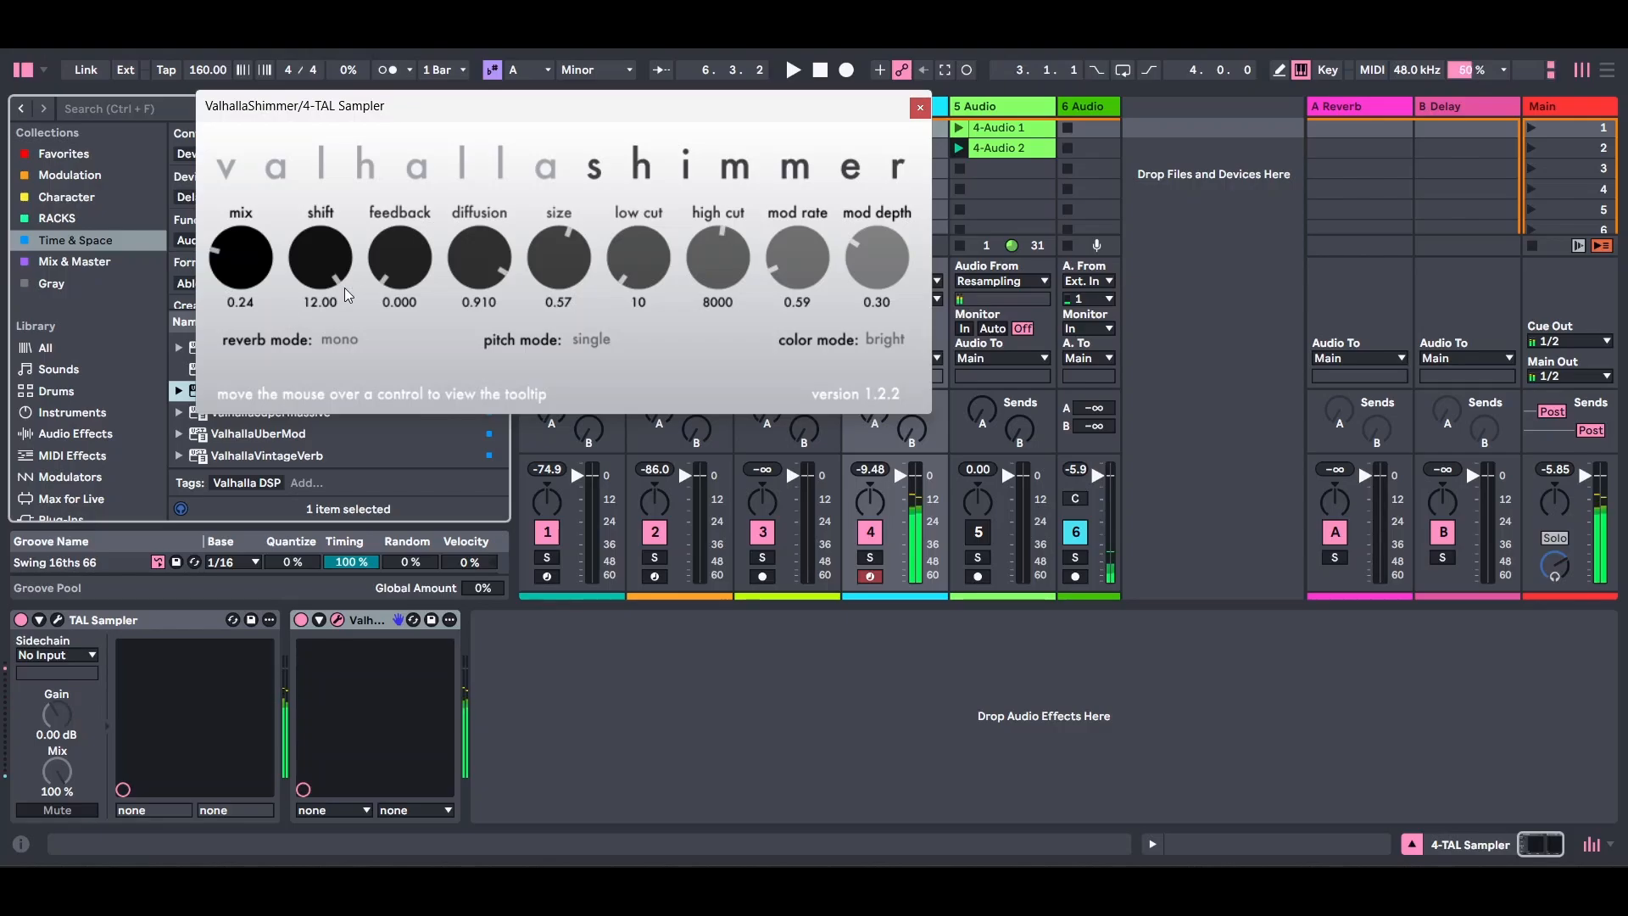
{"action": "left_click", "coordinate": [920, 108]}
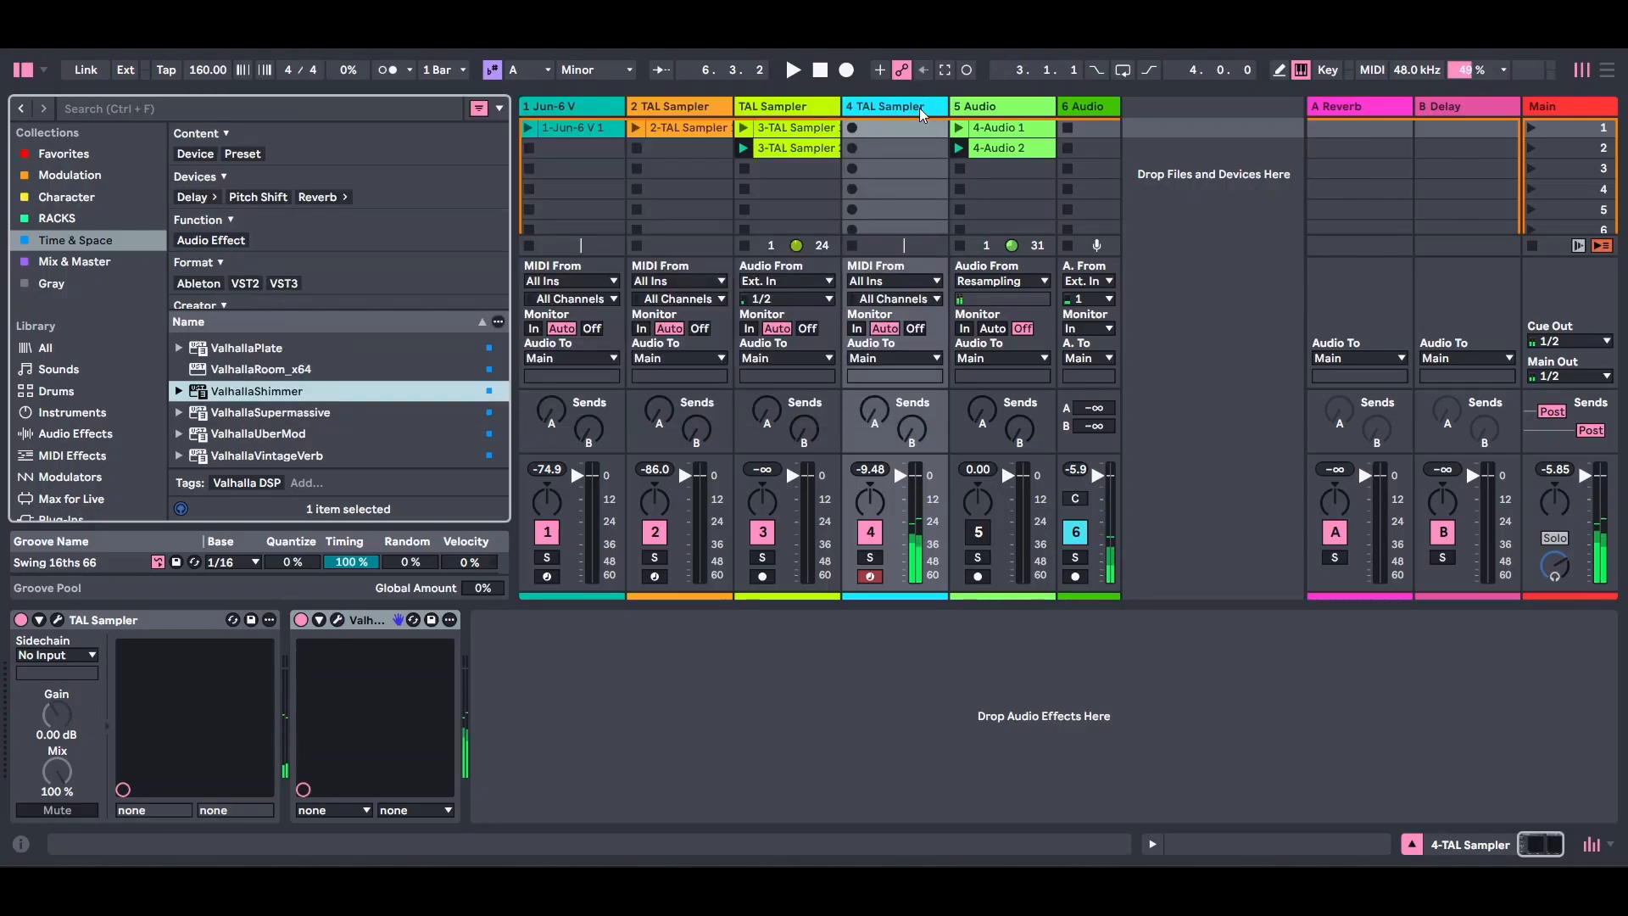